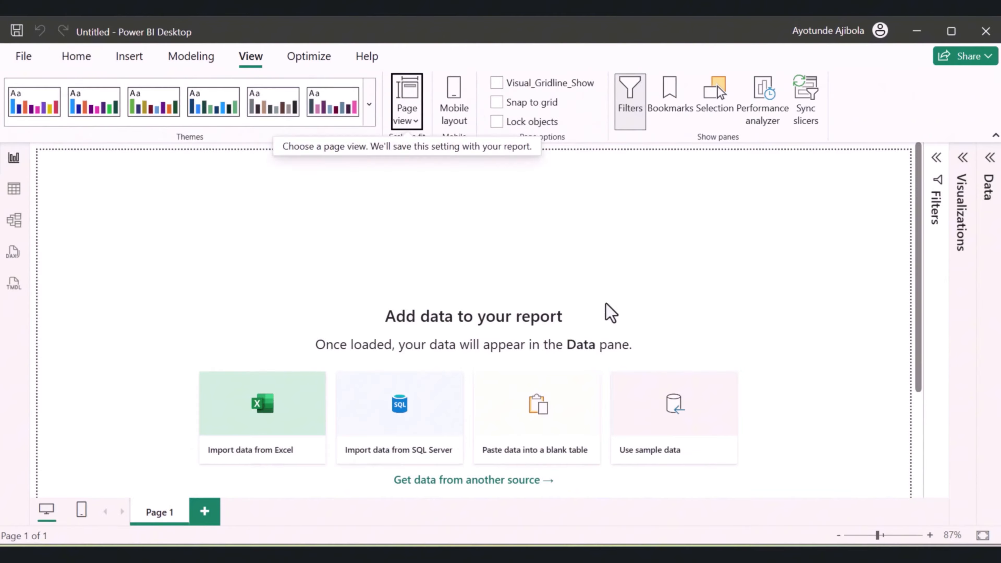
Switch to Power BI Desktop and open Global_Sales_Data.csv as a Text/CSV data source
{"action": "left_click", "coordinate": [78, 62]}
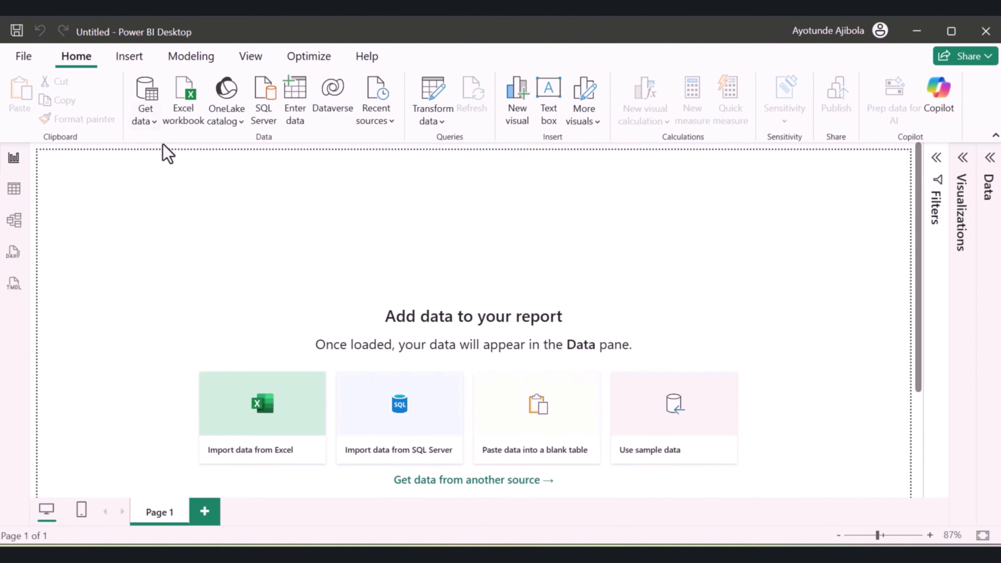
{"action": "left_click", "coordinate": [144, 123]}
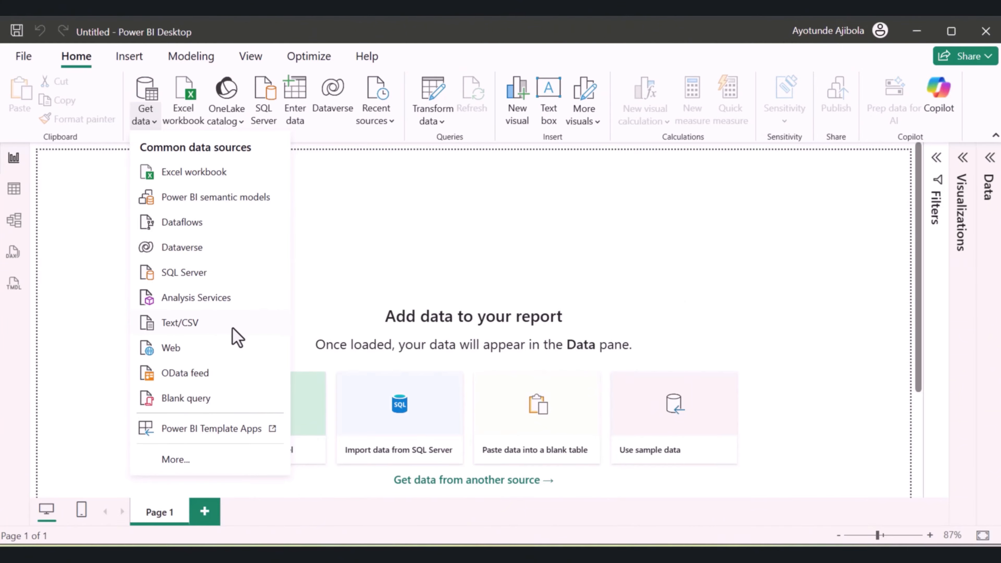
{"action": "left_click", "coordinate": [193, 324]}
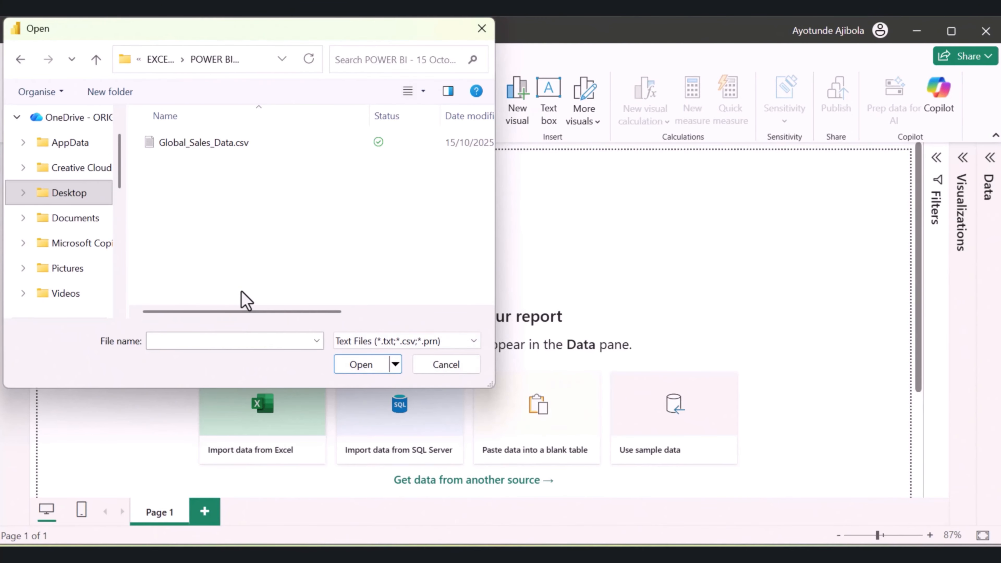
{"action": "left_click", "coordinate": [209, 144]}
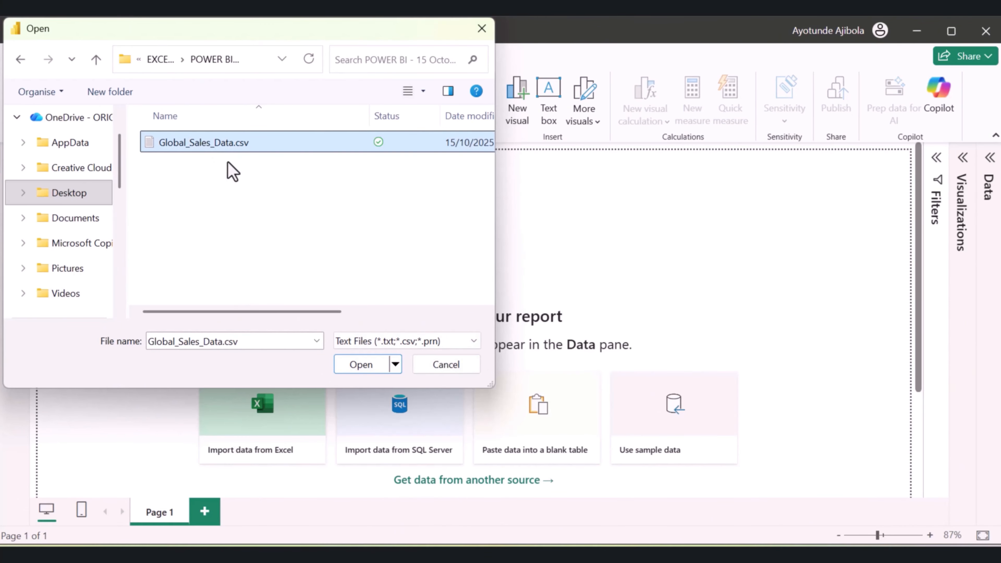
{"action": "left_click", "coordinate": [366, 365]}
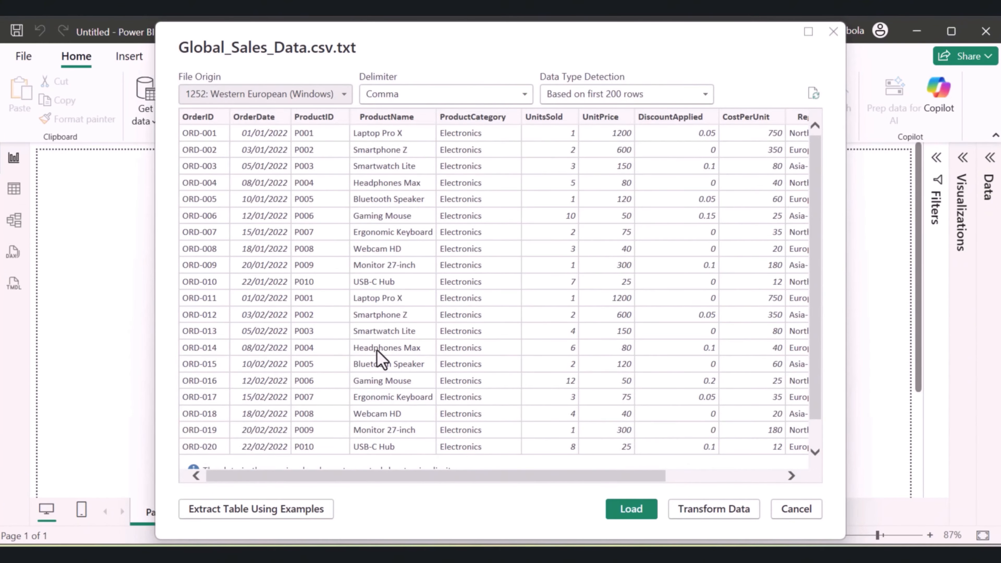
Check the rows and columns of the sales data preview and load the table into the report
{"action": "scroll", "coordinate": [410, 333], "scroll_direction": "down", "scroll_amount": 1}
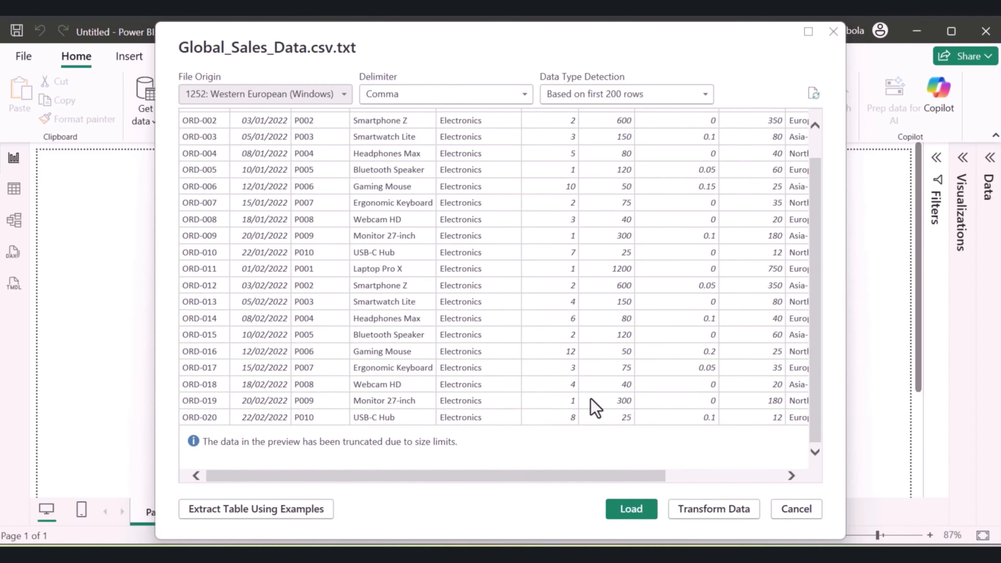
{"action": "mouse_move", "coordinate": [347, 477]}
{"action": "left_mouse_down"}
{"action": "mouse_move", "coordinate": [389, 475]}
{"action": "mouse_move", "coordinate": [365, 472]}
{"action": "left_mouse_up"}
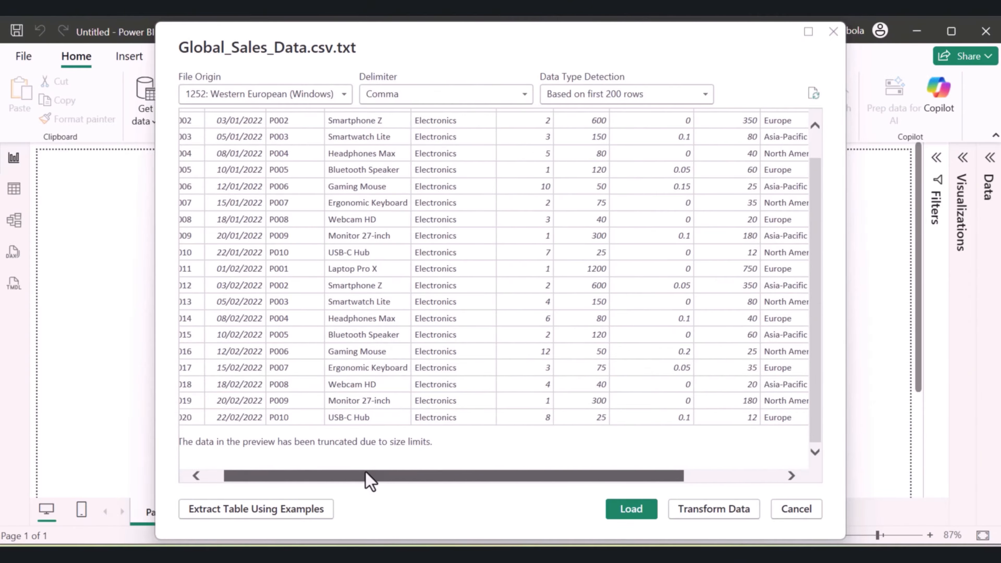
{"action": "scroll", "coordinate": [492, 391], "scroll_direction": "up", "scroll_amount": 1}
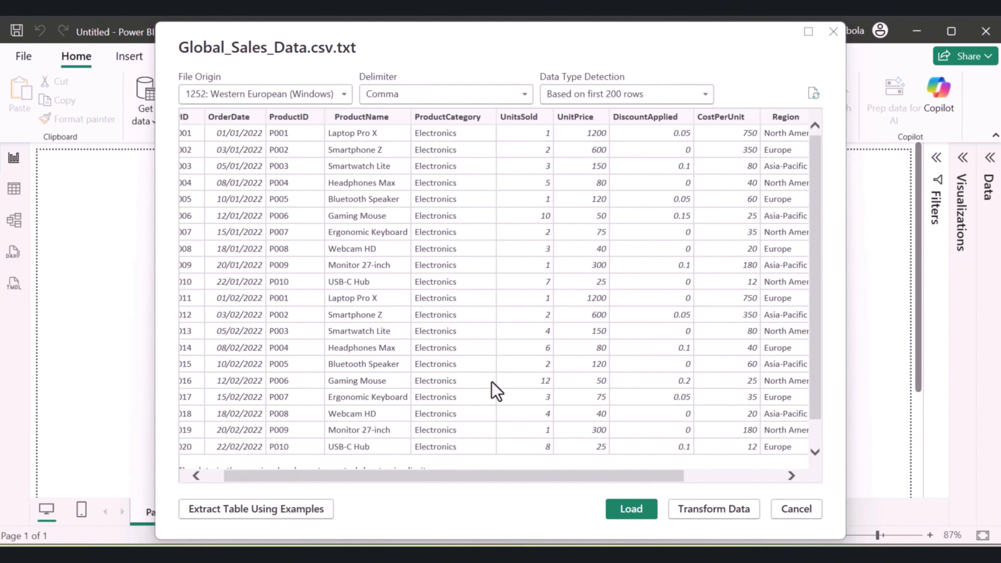
{"action": "left_click", "coordinate": [630, 509]}
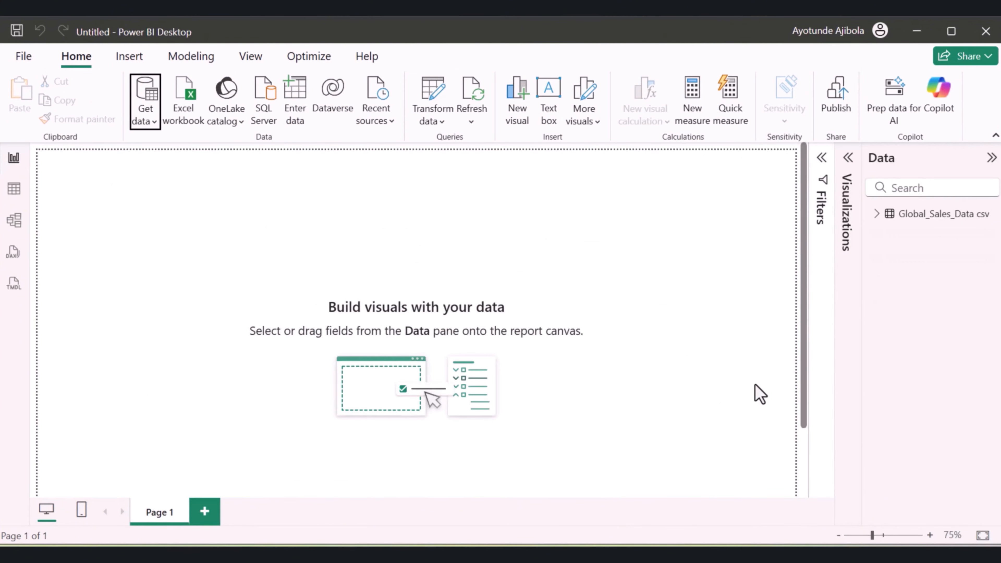
In the table view, add a calculated column named Sales Amount to the Global_Sales_Data csv table
{"action": "left_click", "coordinate": [877, 214]}
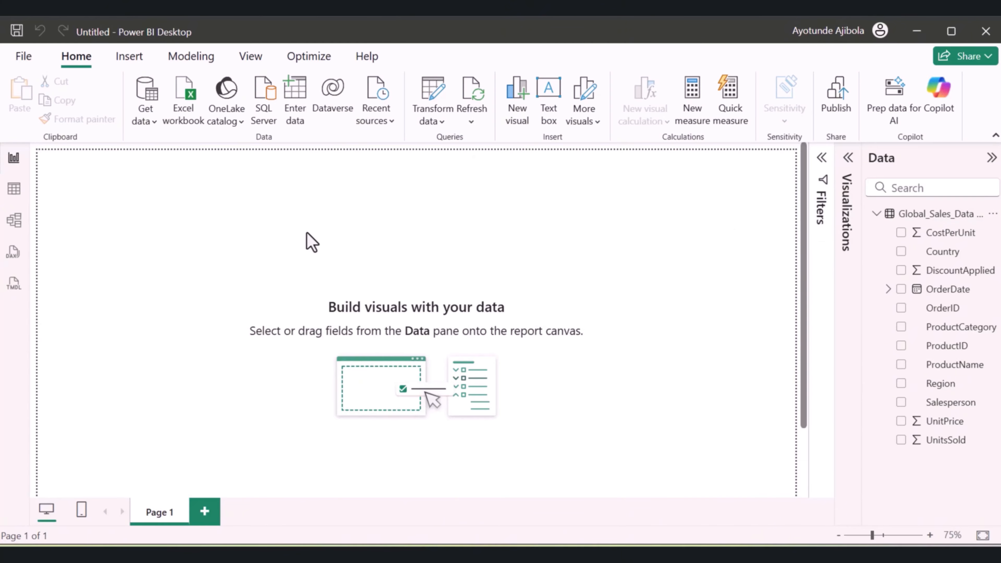
{"action": "left_click", "coordinate": [14, 189]}
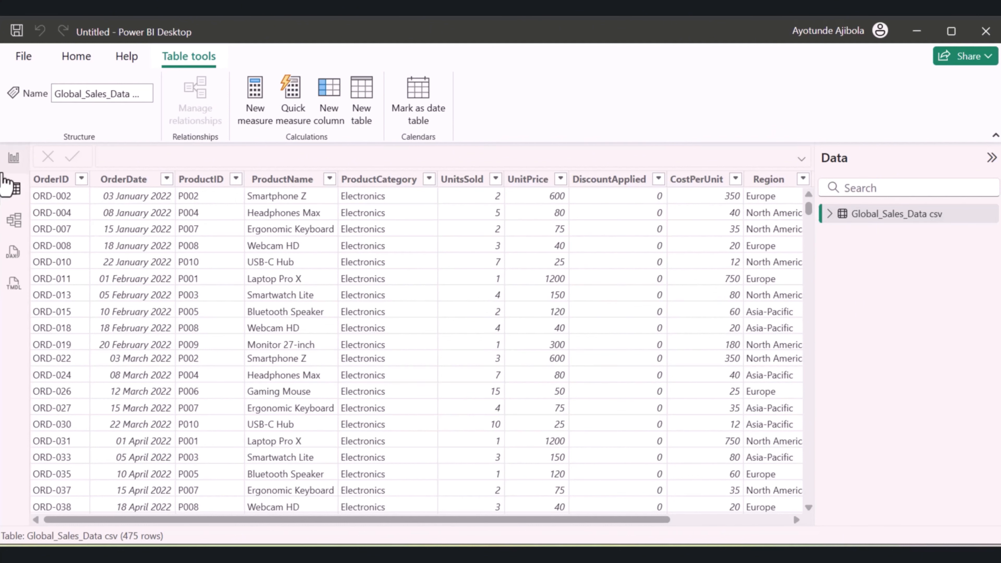
{"action": "left_click", "coordinate": [892, 215]}
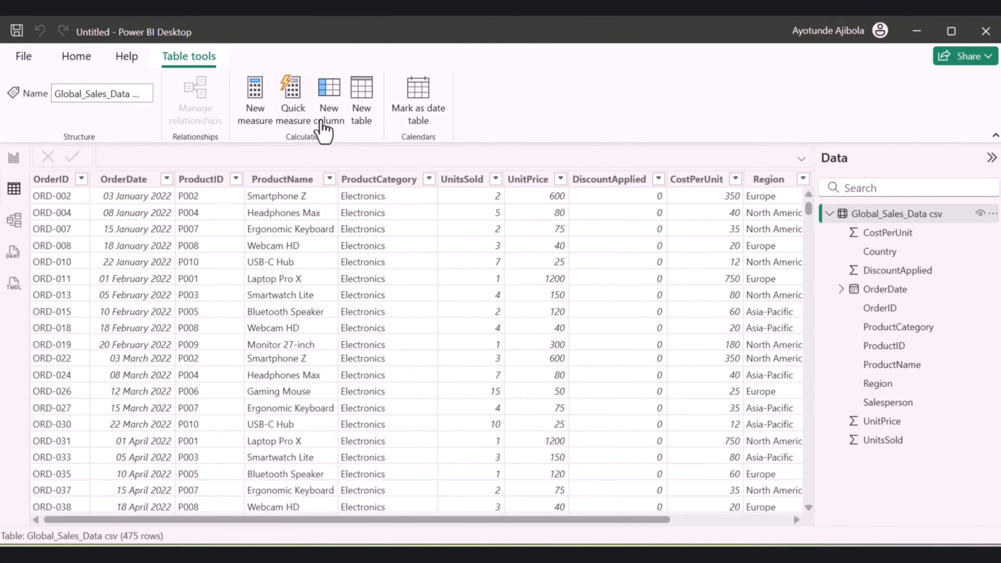
{"action": "left_click", "coordinate": [335, 127]}
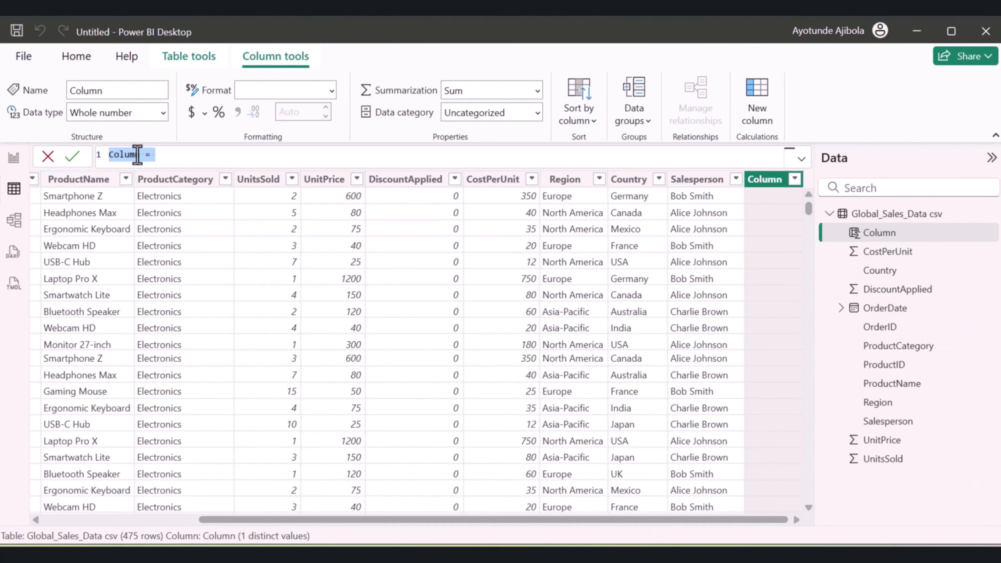
{"action": "type", "text": "Sales Amount = "}
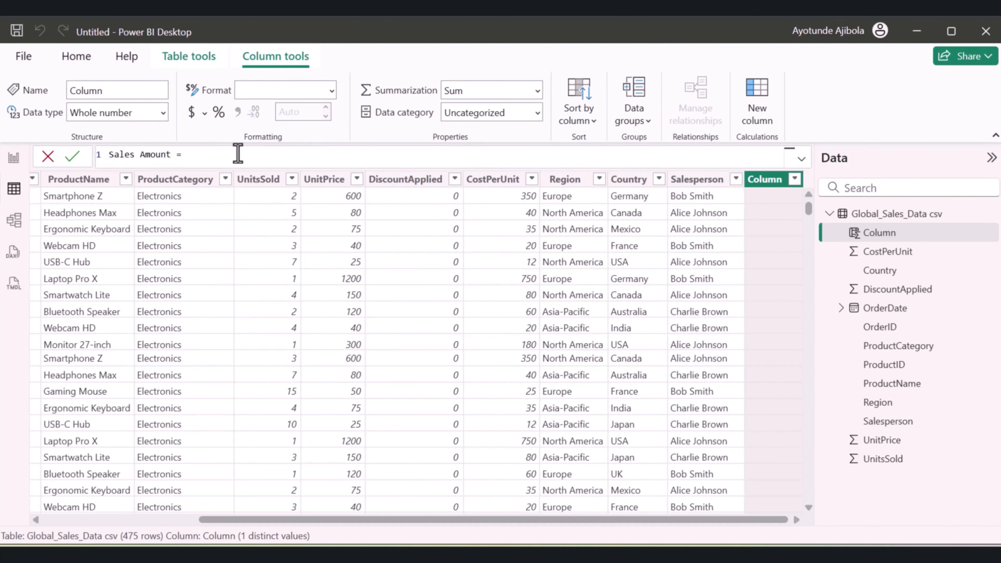
{"action": "type", "text": "unit"}
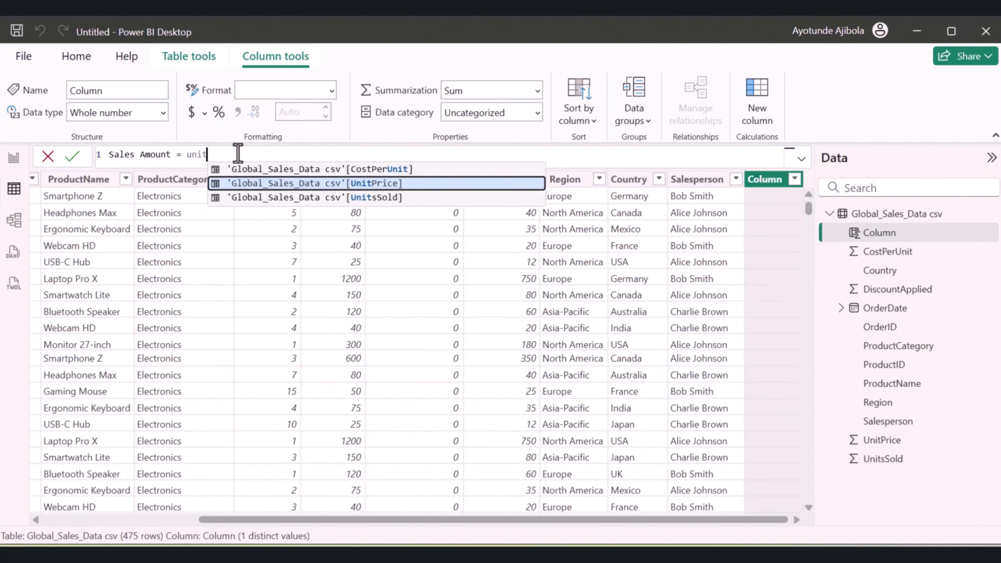
Begin the Sales Amount formula by multiplying the UnitsSold column by the UnitPrice column, followed by another multiplication sign
{"action": "left_click", "coordinate": [284, 199]}
{"action": "type", "text": "* "}
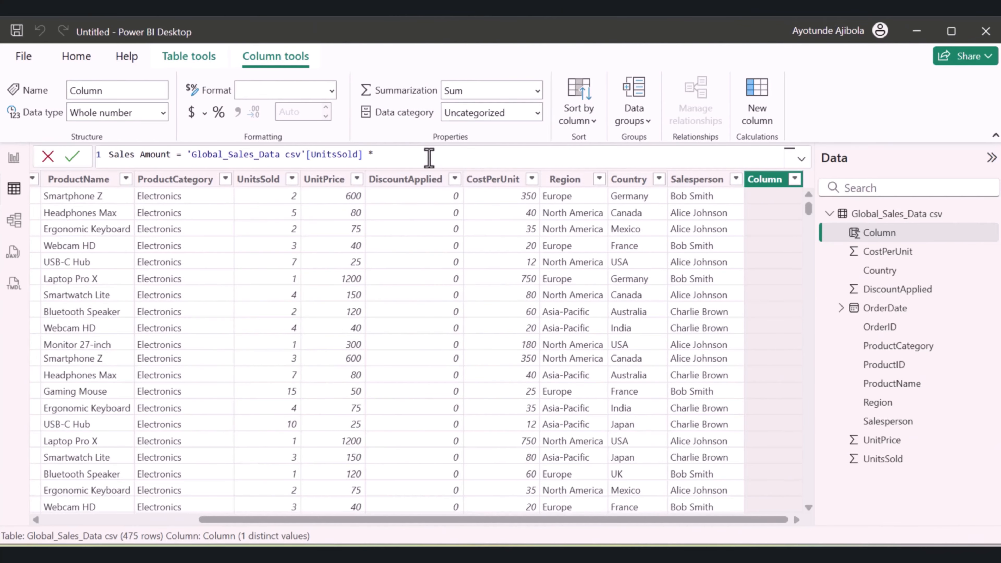
{"action": "type", "text": "unit"}
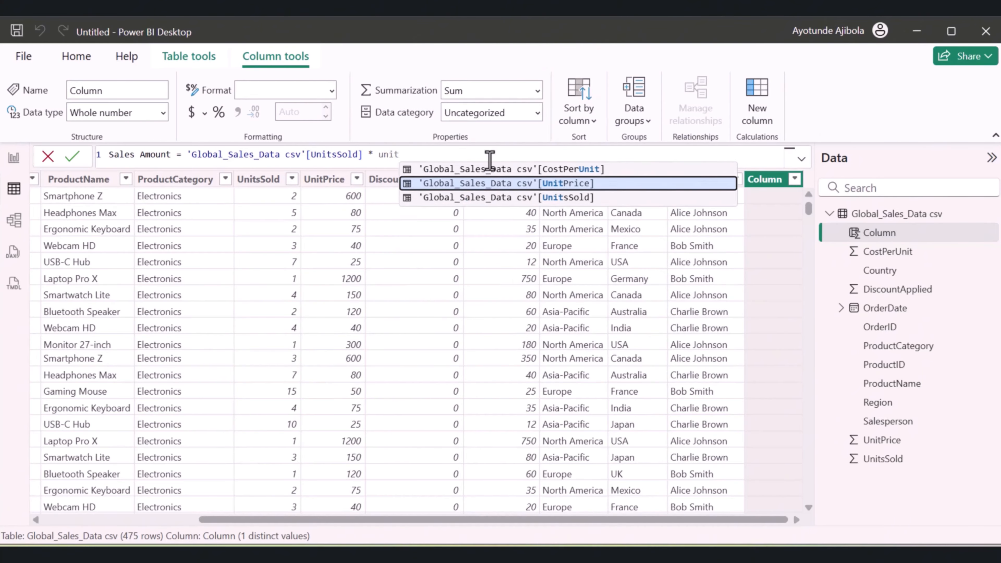
{"action": "left_click", "coordinate": [498, 183]}
{"action": "type", "text": "* "}
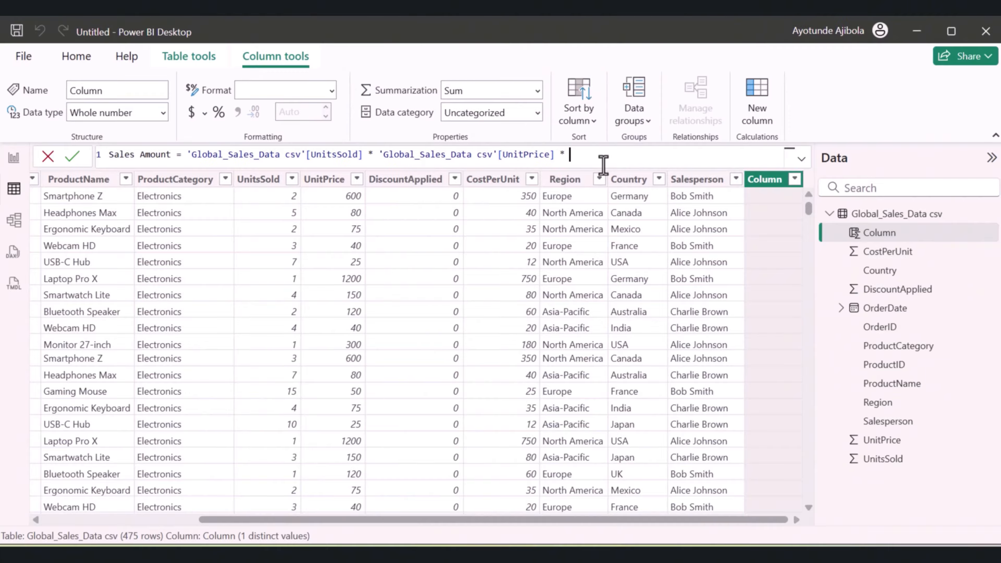
{"action": "type", "text": "(1 - dis"}
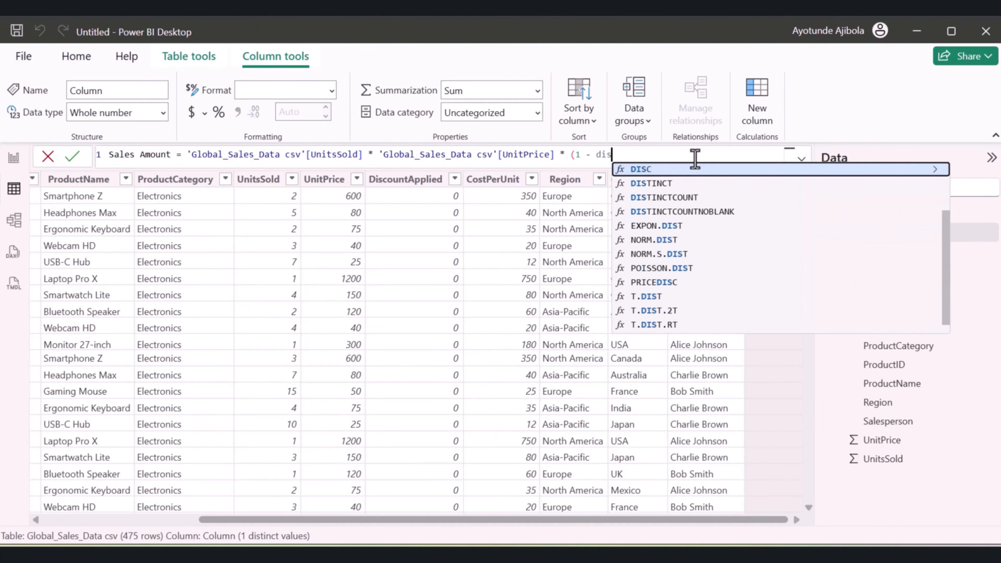
{"action": "type", "text": "coun"}
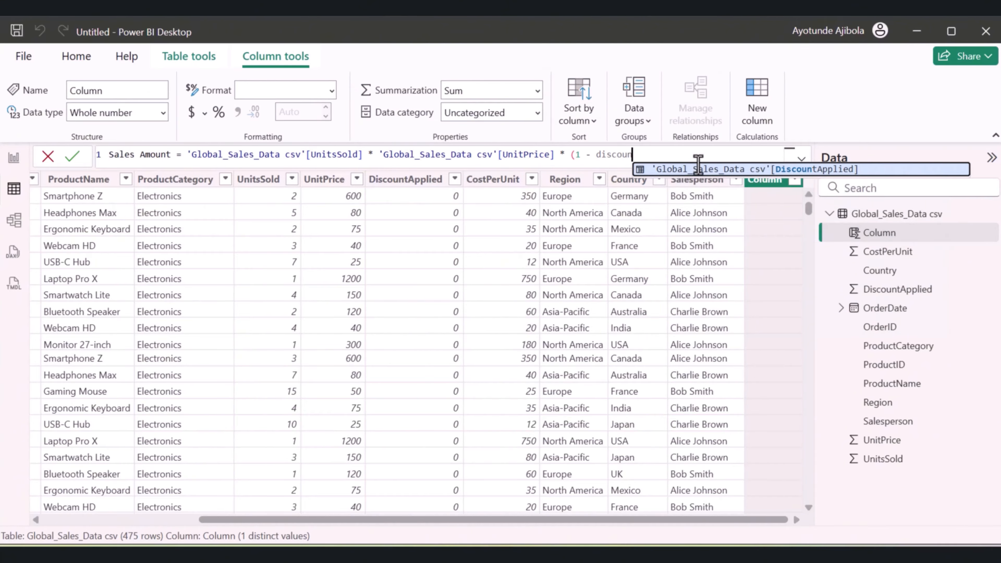
Complete the Sales Amount formula with the factor (1 - DiscountApplied) and commit the column
{"action": "left_click", "coordinate": [719, 168]}
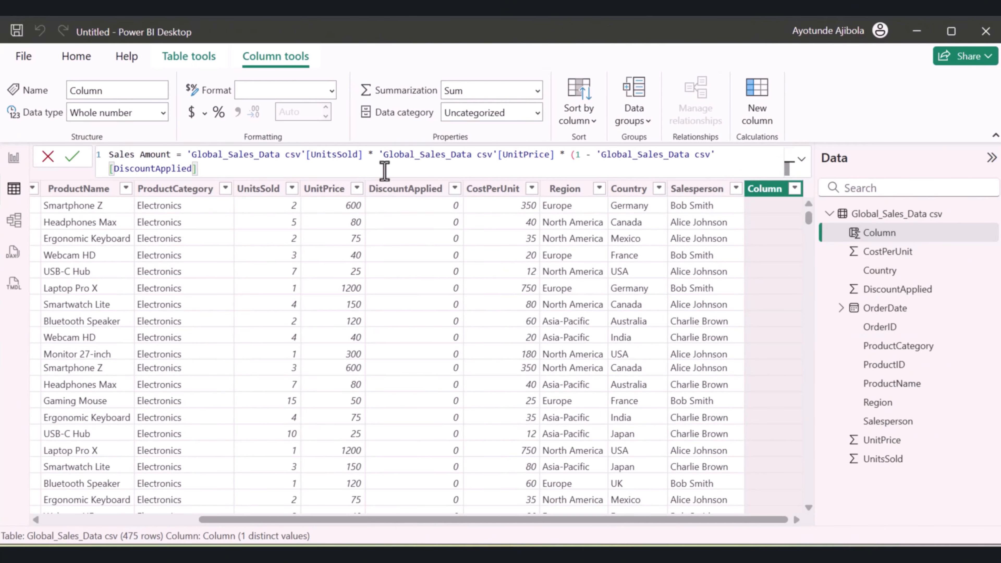
{"action": "type", "text": ")"}
{"action": "key", "text": "Return"}
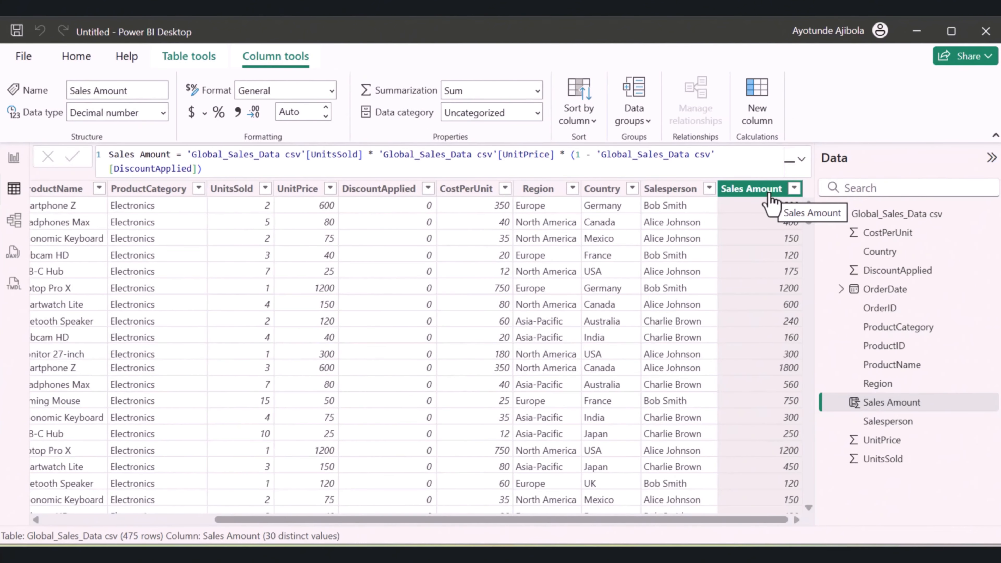
Return to the report view and add a new measure named Total Revenue to the Global_Sales_Data csv table
{"action": "left_click", "coordinate": [14, 160]}
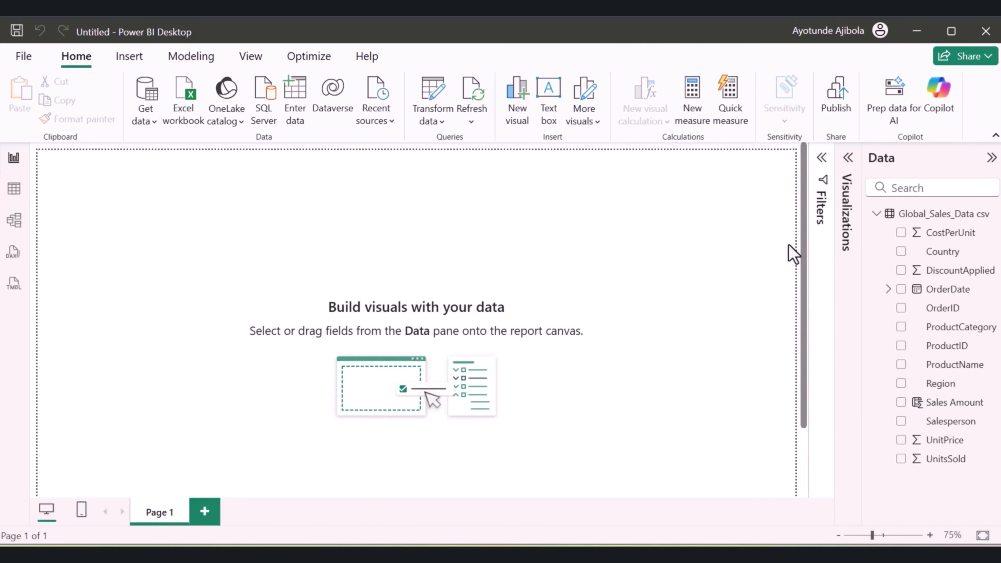
{"action": "right_click", "coordinate": [947, 217]}
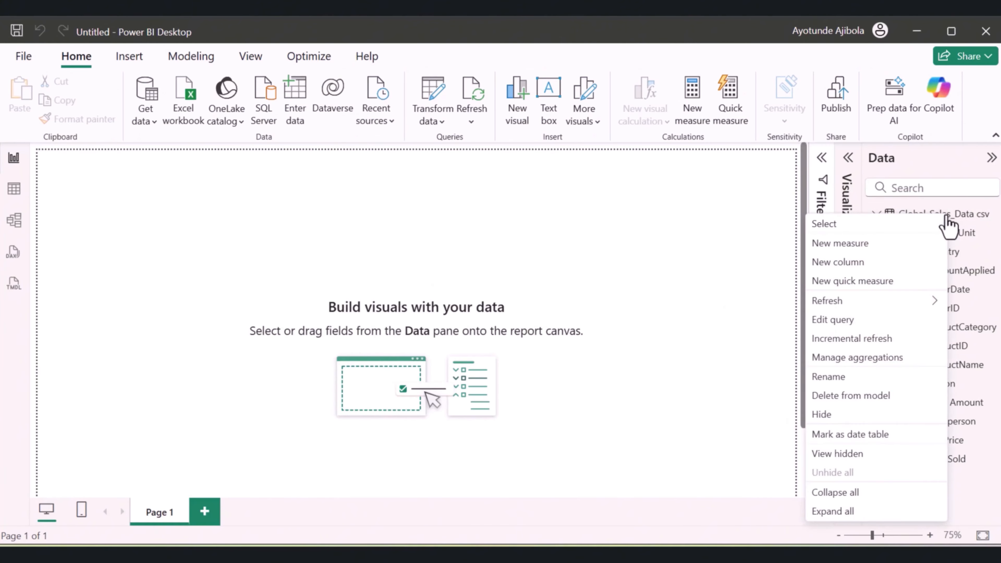
{"action": "left_click", "coordinate": [843, 243]}
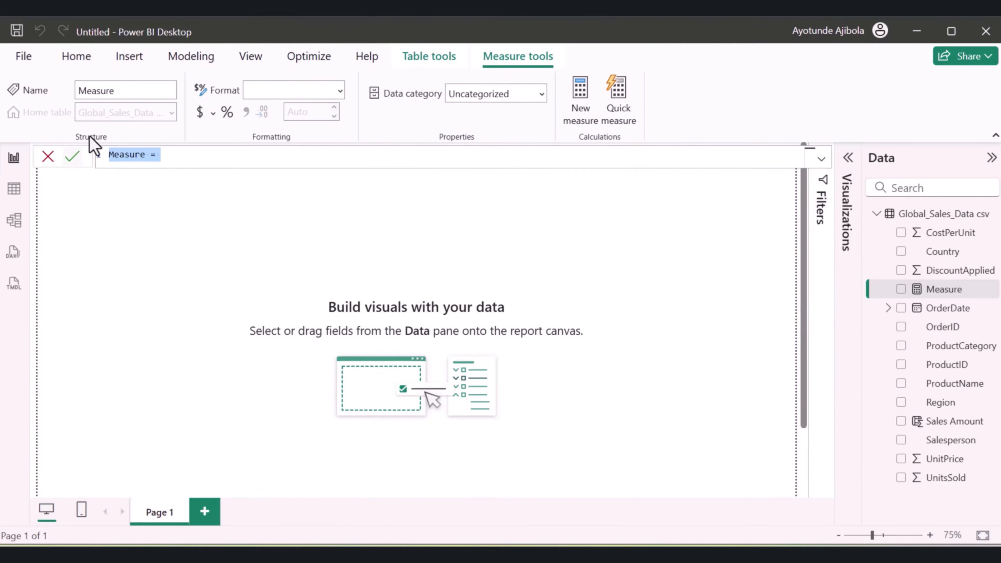
{"action": "left_click", "coordinate": [142, 160]}
{"action": "double_click", "coordinate": [142, 160]}
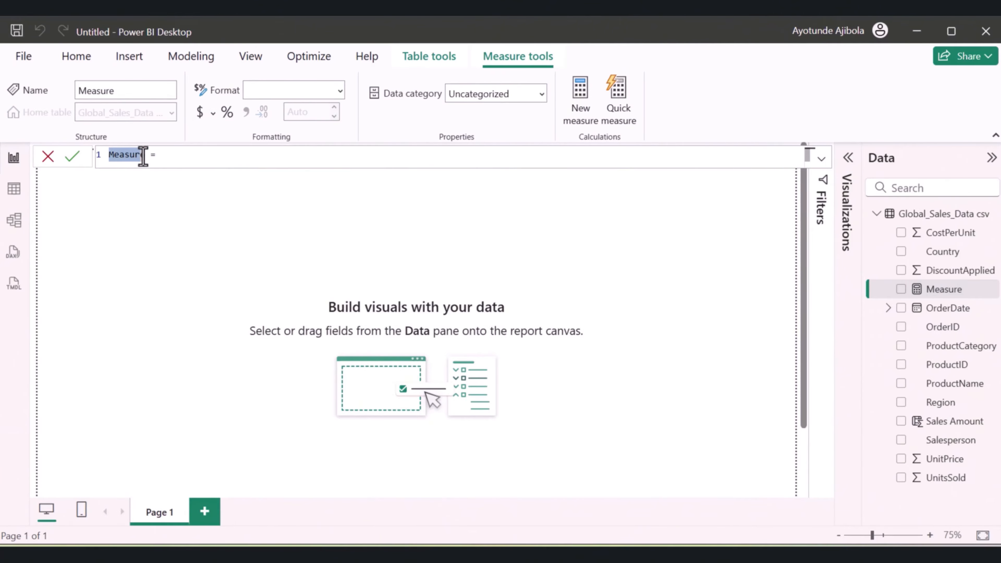
{"action": "type", "text": "Totaq"}
{"action": "key", "text": "BackSpace"}
{"action": "type", "text": "l Revenue"}
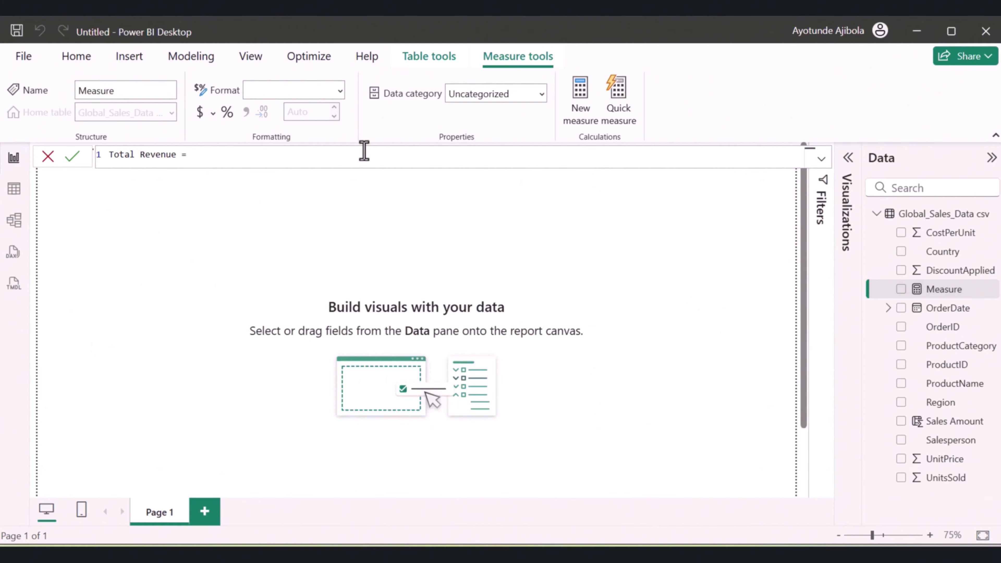
Define Total Revenue as the SUM of the Sales Amount column and commit the measure
{"action": "type", "text": "sum"}
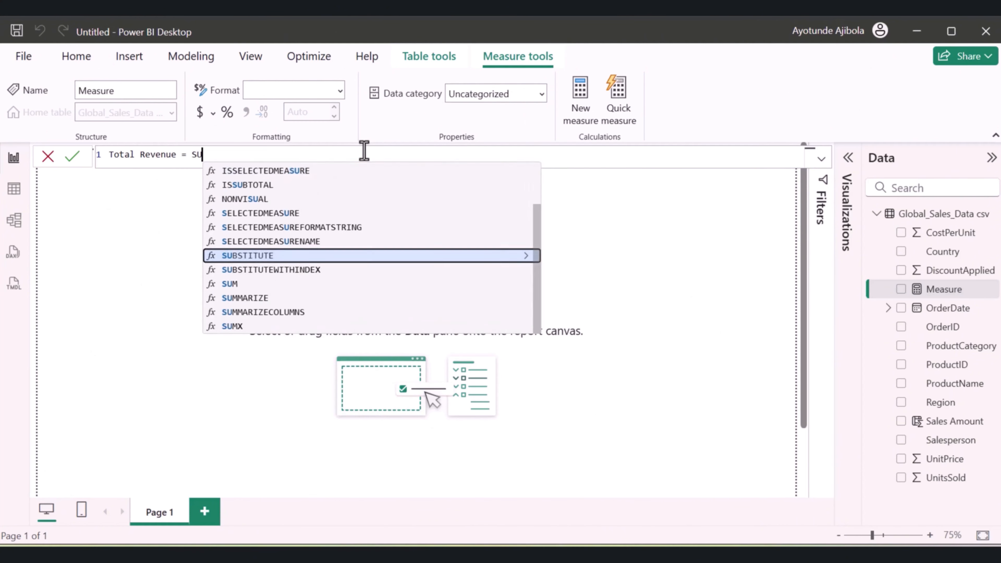
{"action": "key", "text": "Tab"}
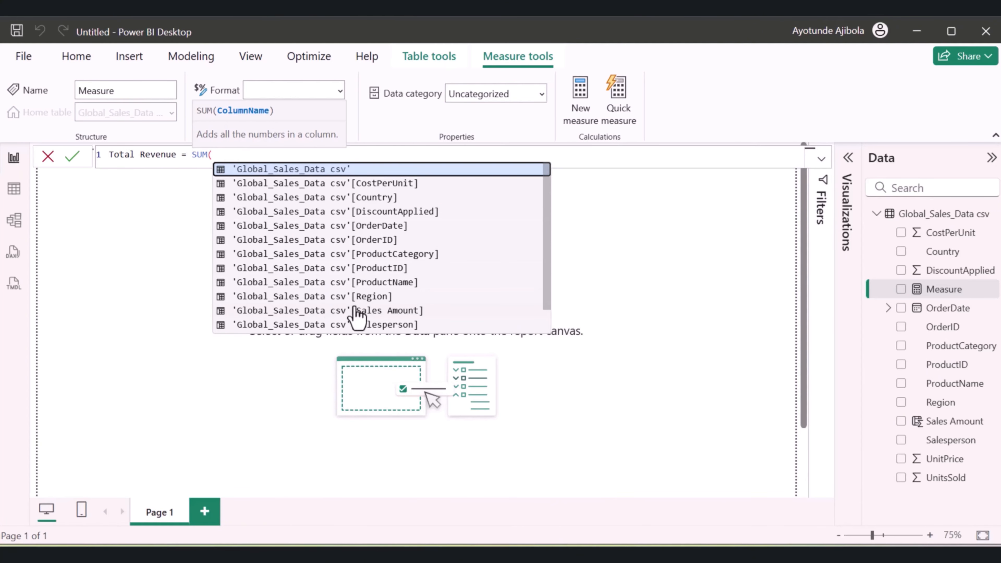
{"action": "left_click", "coordinate": [329, 314]}
{"action": "type", "text": ")"}
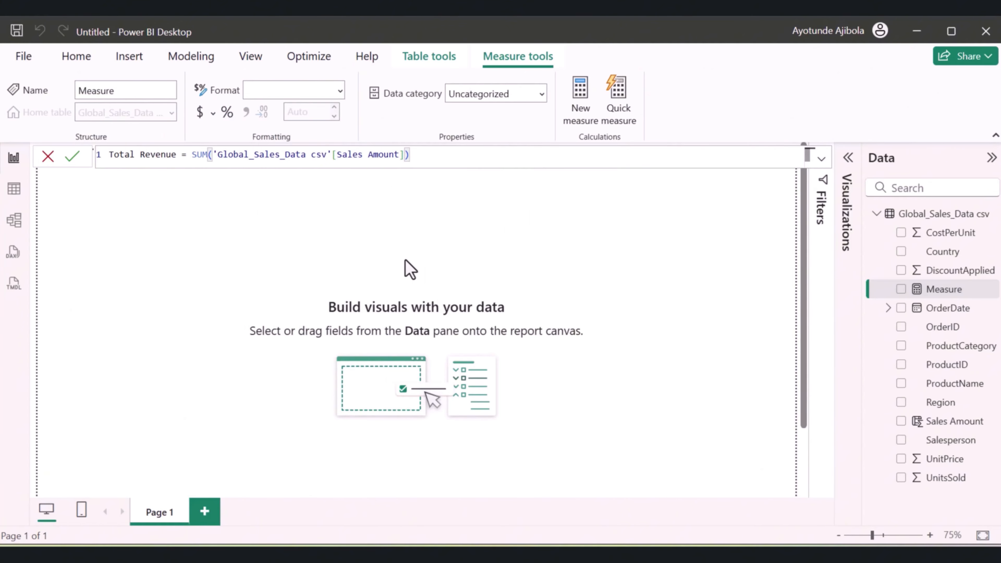
{"action": "key", "text": "Return"}
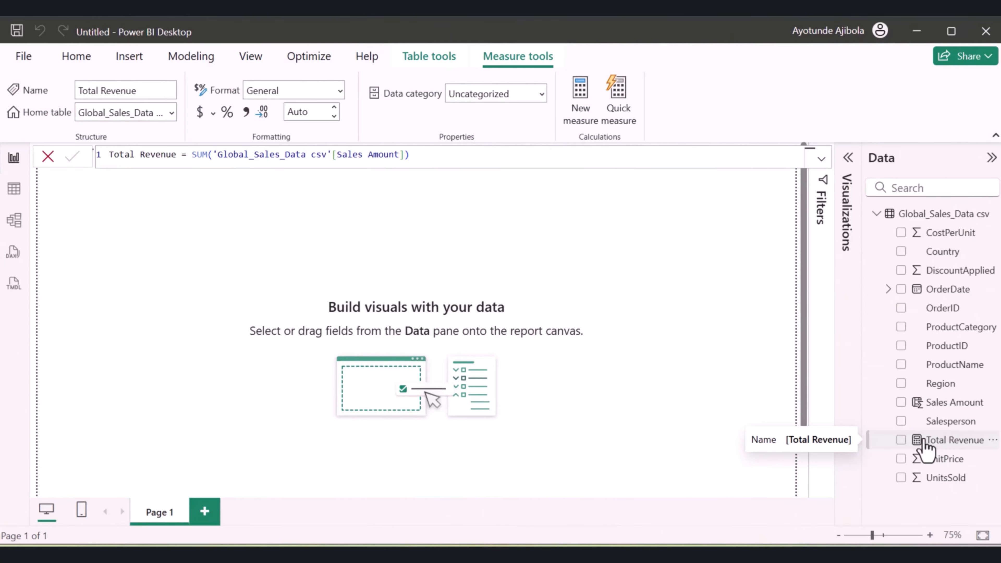
Add a new measure named Total Units Sold to the Global_Sales_Data csv table
{"action": "right_click", "coordinate": [906, 220]}
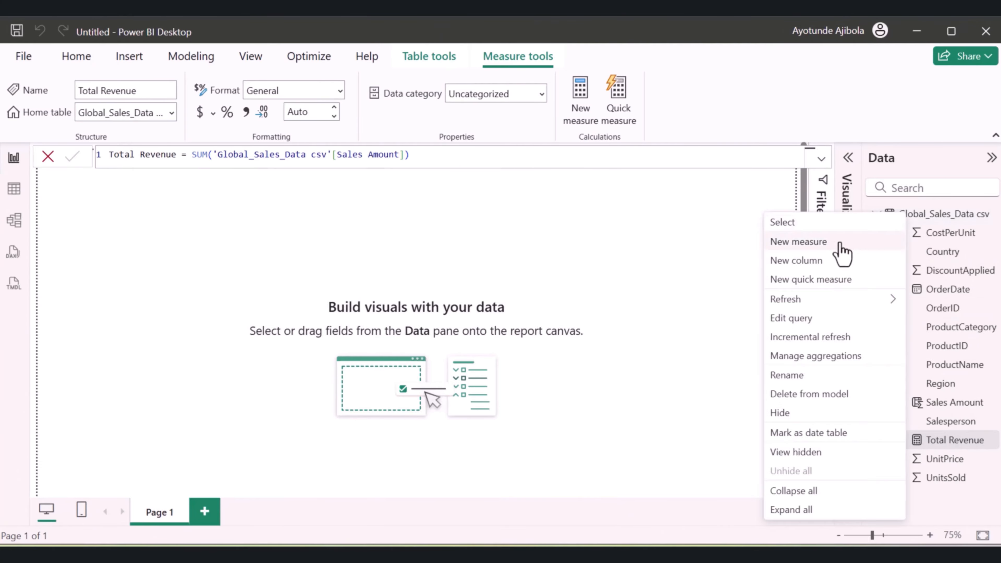
{"action": "left_click", "coordinate": [818, 246]}
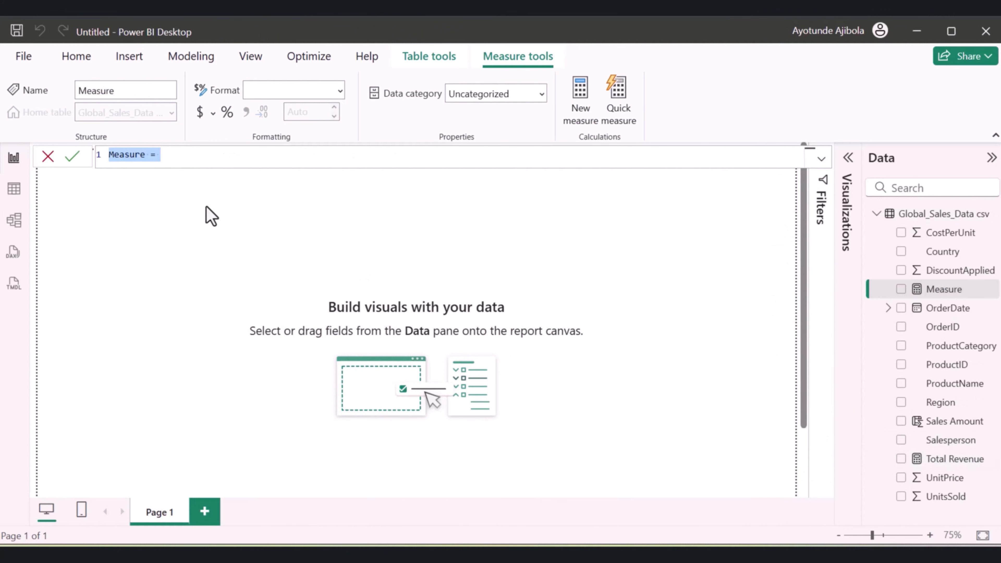
{"action": "left_click_drag", "start_coordinate": [145, 161], "coordinate": [96, 157]}
{"action": "key", "text": "BackSpace"}
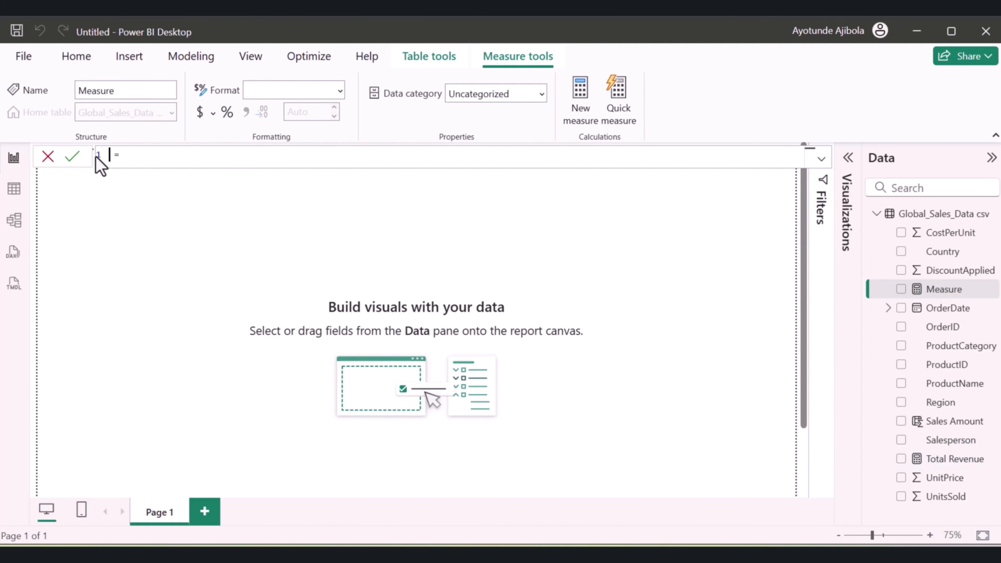
{"action": "type", "text": "Total Units Sold"}
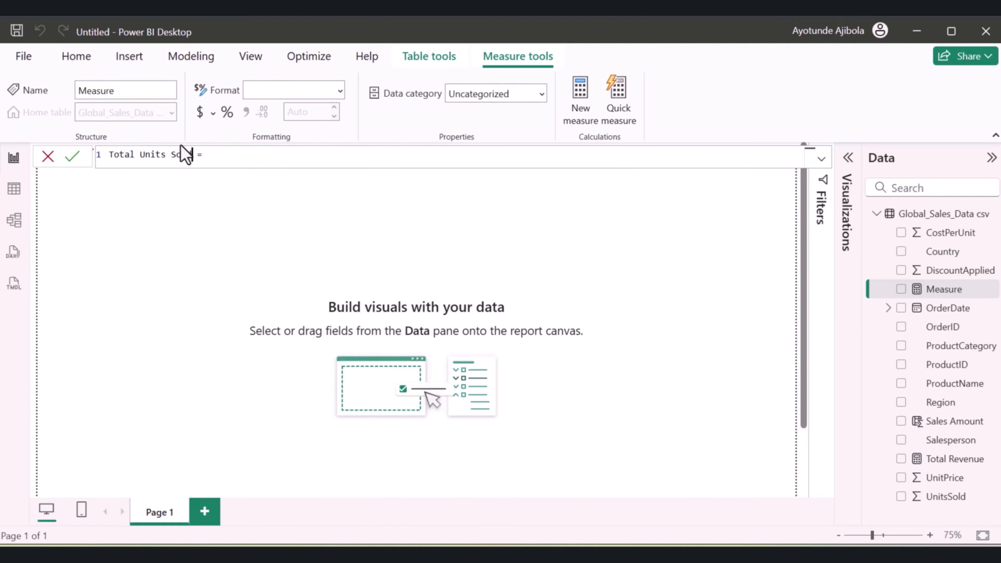
Define Total Units Sold as the SUM of the UnitsSold column and commit the measure
{"action": "left_click", "coordinate": [235, 157]}
{"action": "type", "text": "SU"}
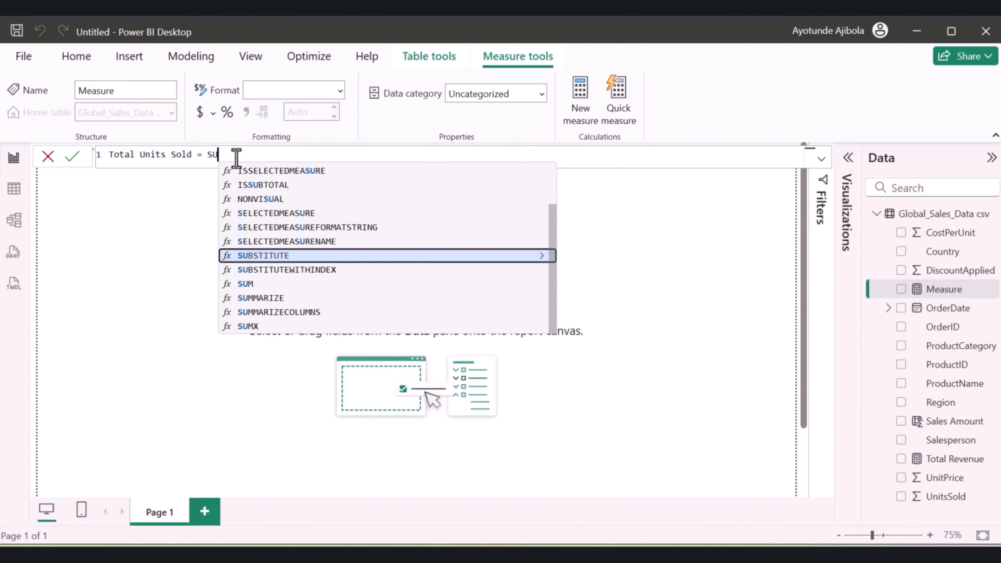
{"action": "type", "text": "M"}
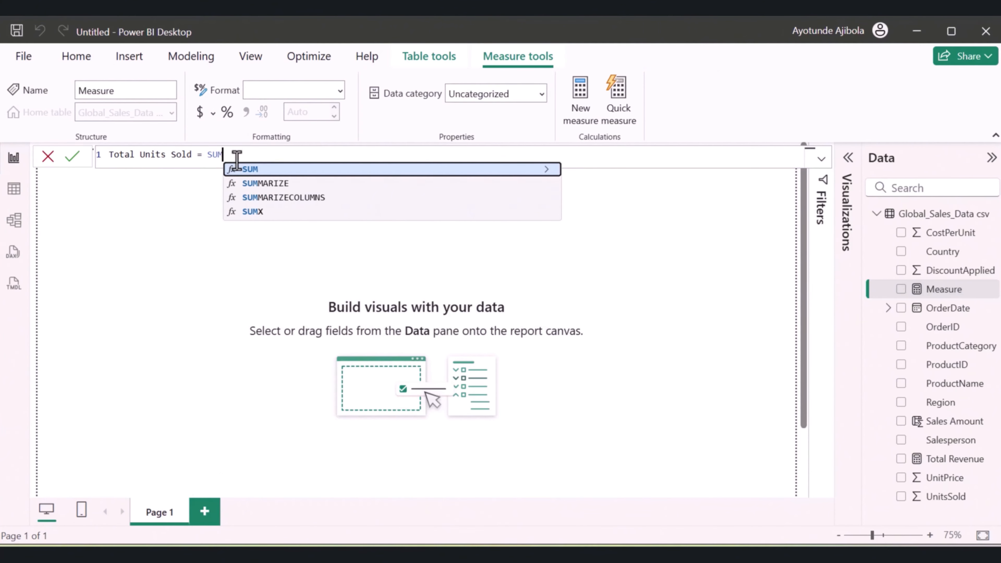
{"action": "left_click", "coordinate": [251, 170]}
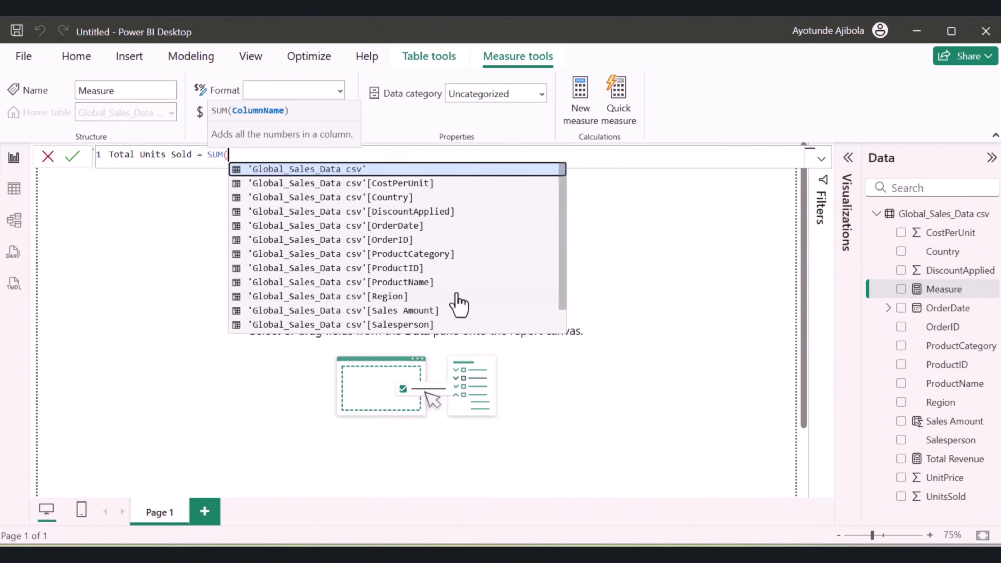
{"action": "scroll", "coordinate": [441, 300], "scroll_direction": "down", "scroll_amount": 1}
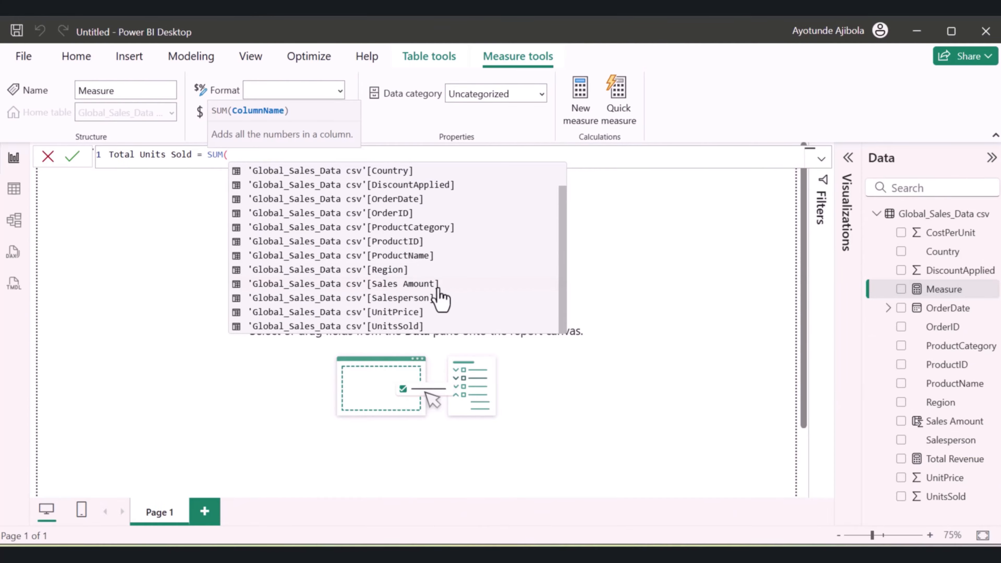
{"action": "left_click", "coordinate": [391, 327]}
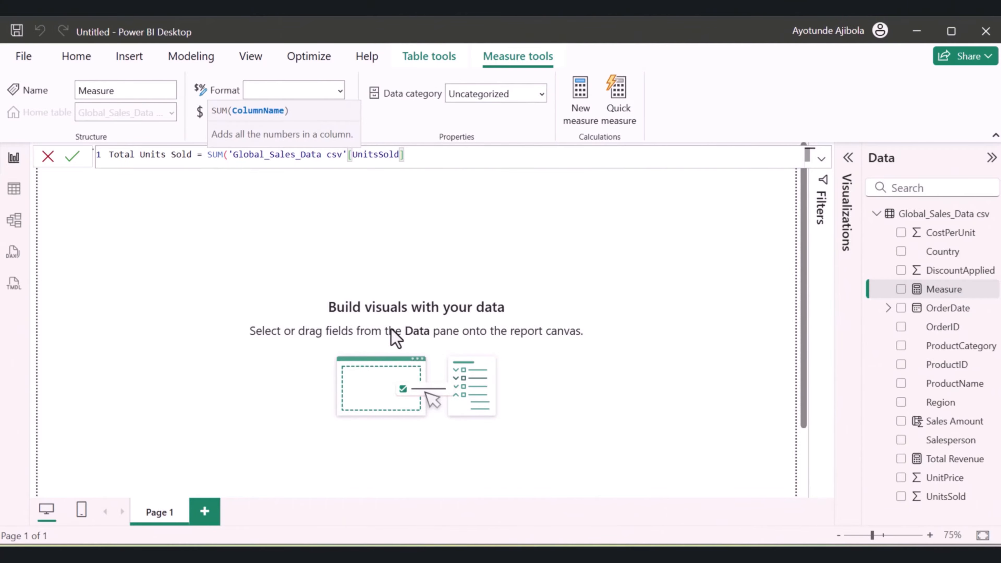
{"action": "type", "text": ")"}
{"action": "key", "text": "Return"}
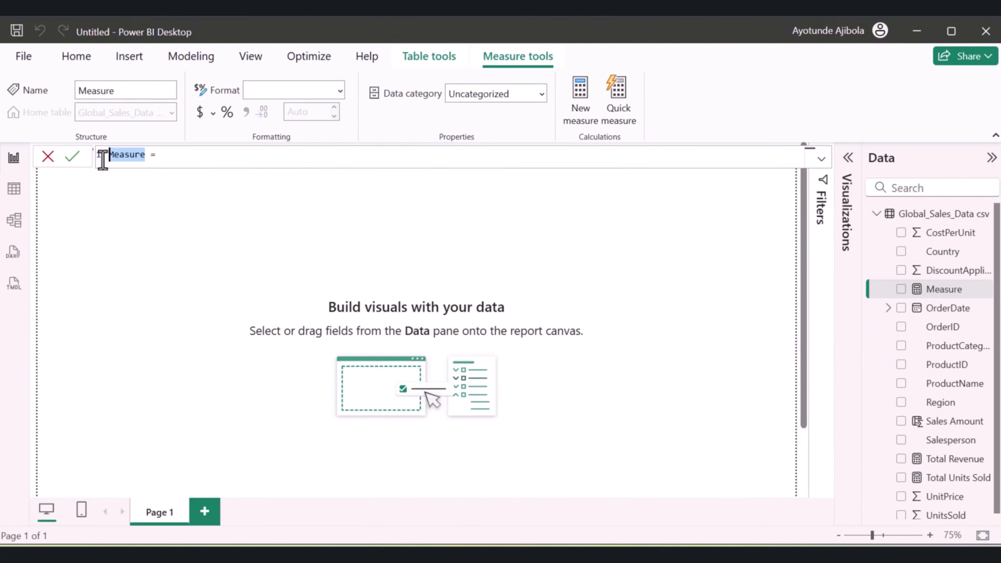
Name the new measure Total Cost and begin its formula with the SUM of the UnitsSold column
{"action": "type", "text": "Total Cost"}
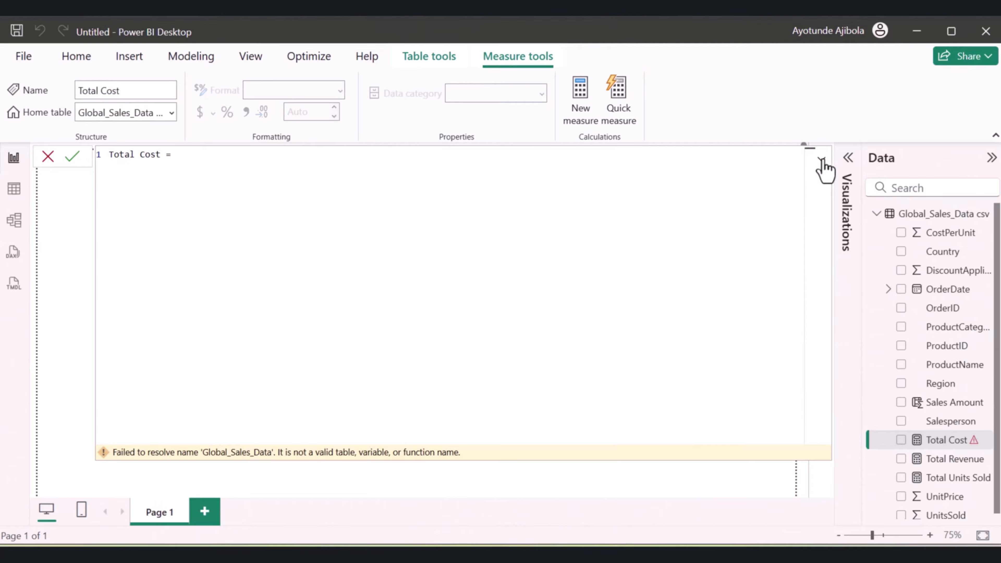
{"action": "left_click", "coordinate": [821, 160]}
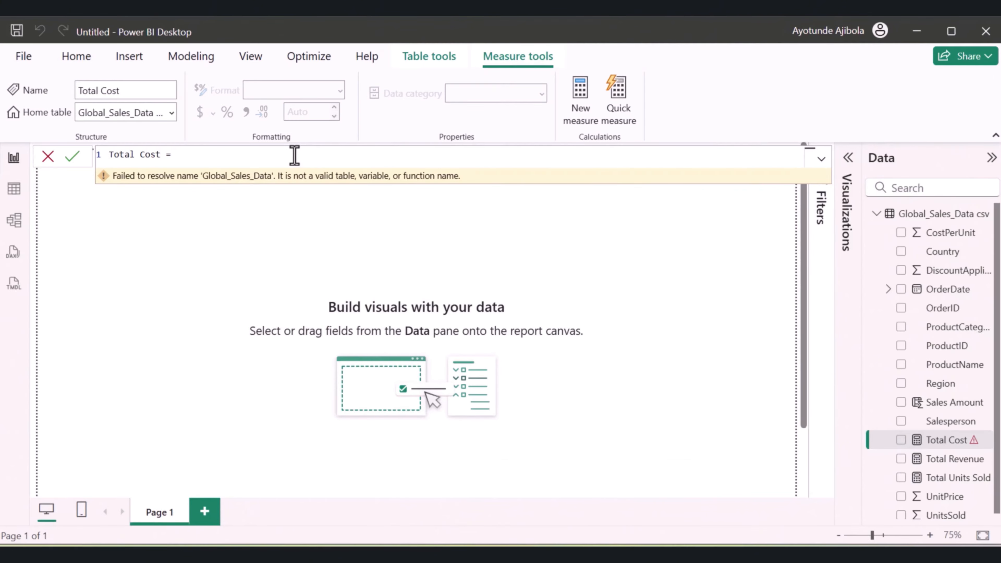
{"action": "type", "text": "SUM("}
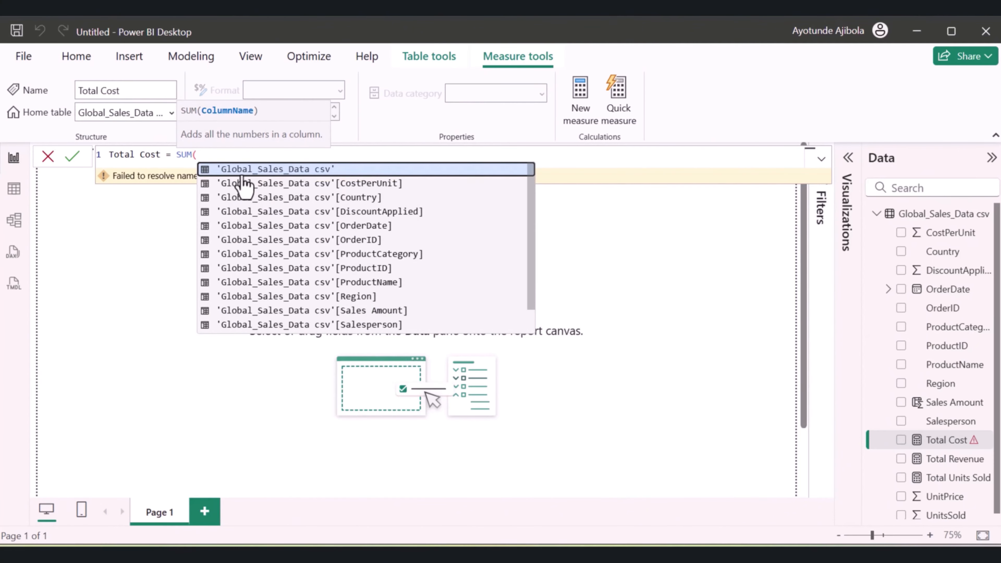
{"action": "scroll", "coordinate": [323, 253], "scroll_direction": "down", "scroll_amount": 1}
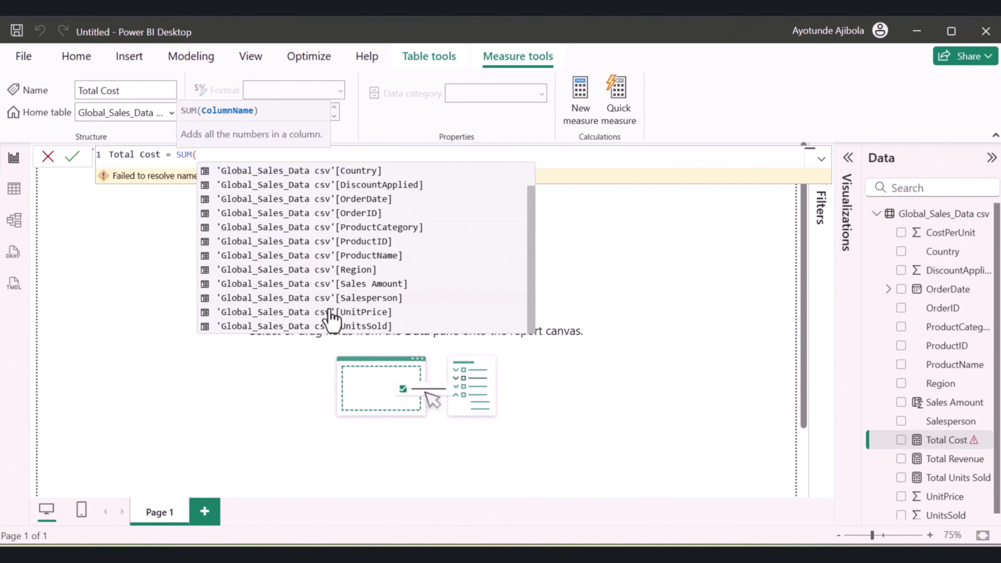
{"action": "left_click", "coordinate": [331, 325]}
{"action": "type", "text": ")"}
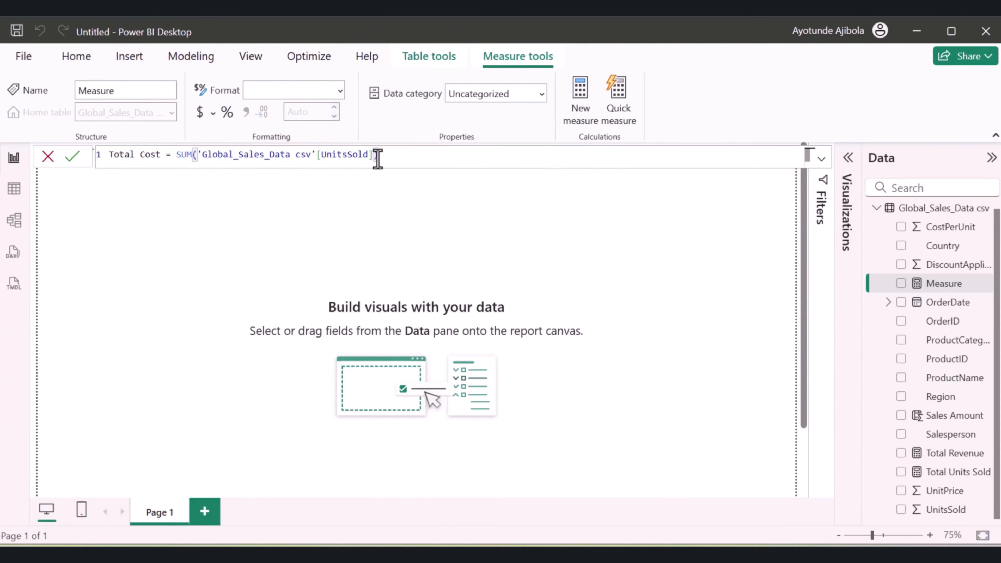
{"action": "type", "text": " * SUM("}
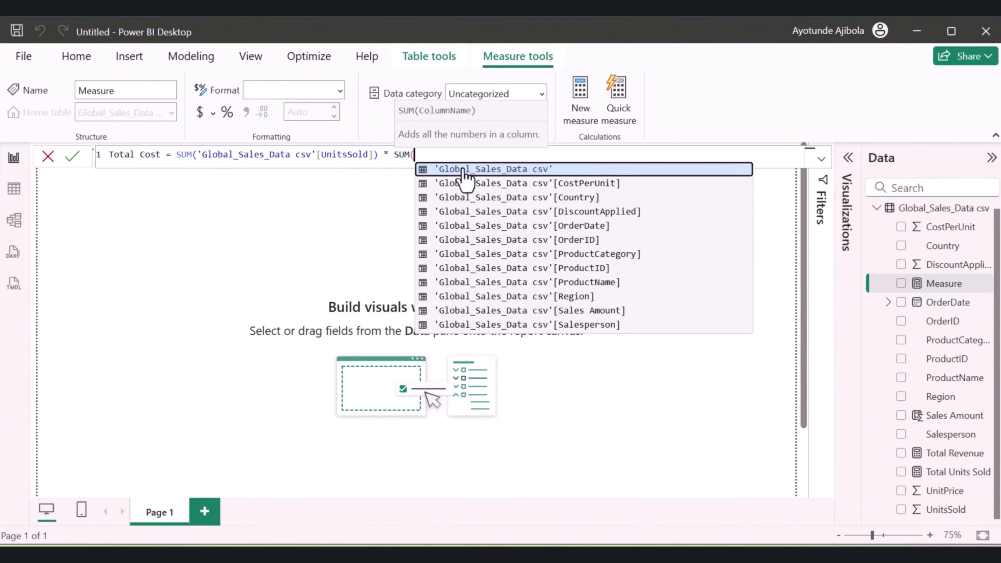
Complete the Total Cost formula by multiplying by the SUM of the CostPerUnit column, and commit the measure
{"action": "left_click", "coordinate": [519, 184]}
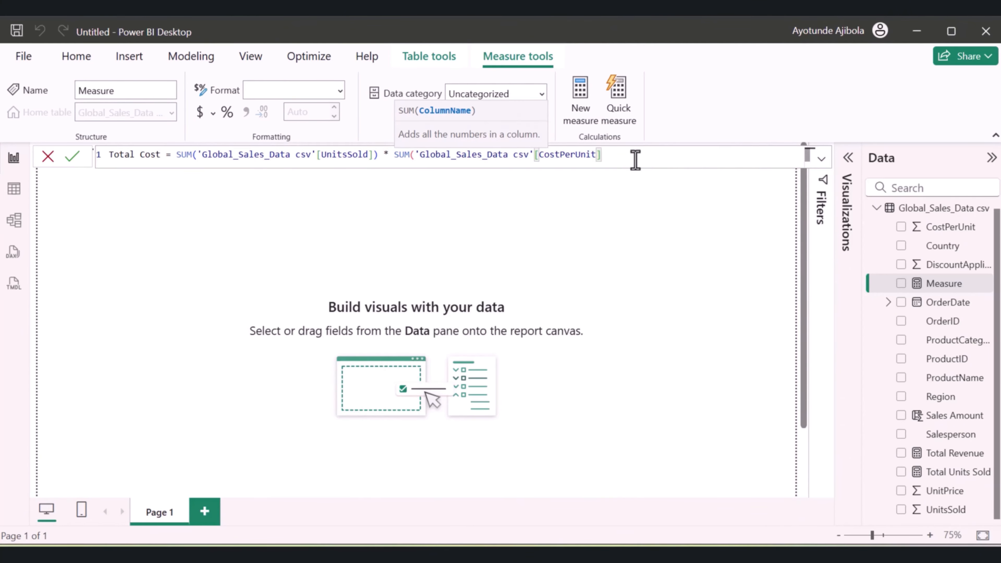
{"action": "type", "text": ")"}
{"action": "key", "text": "Return"}
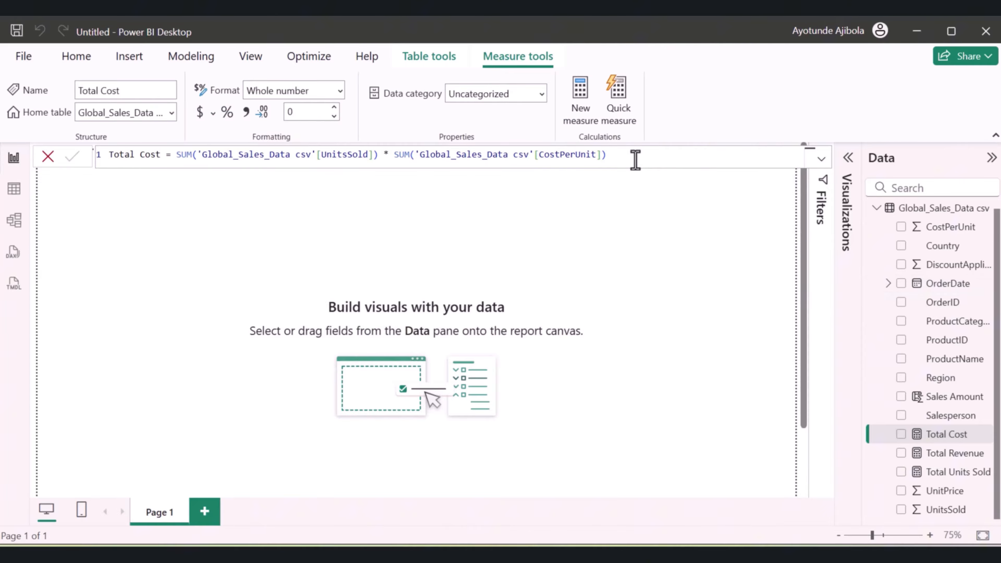
Add a new measure named Gross Profit to the Global_Sales_Data csv table
{"action": "left_click", "coordinate": [926, 215]}
{"action": "right_click", "coordinate": [926, 215]}
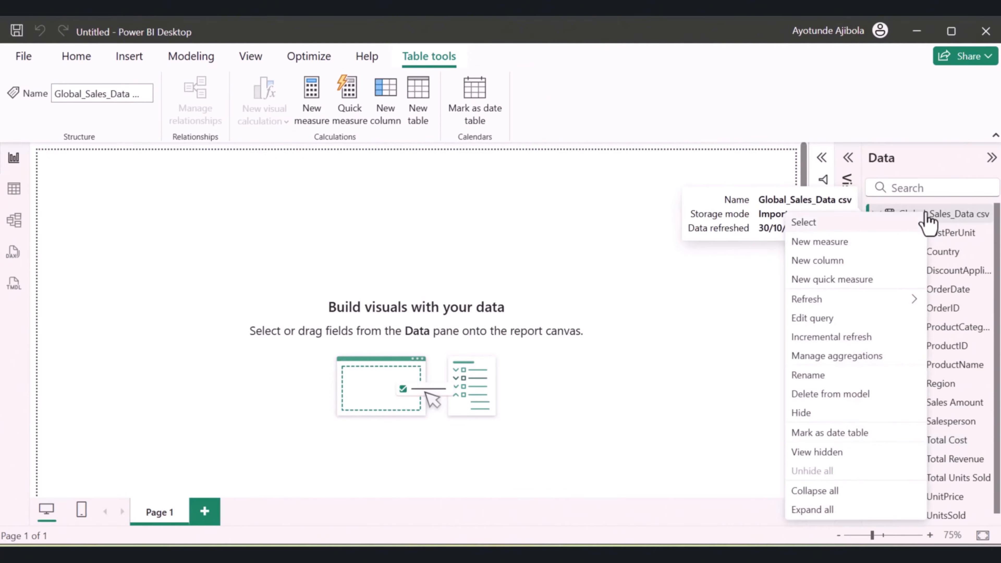
{"action": "left_click", "coordinate": [826, 244]}
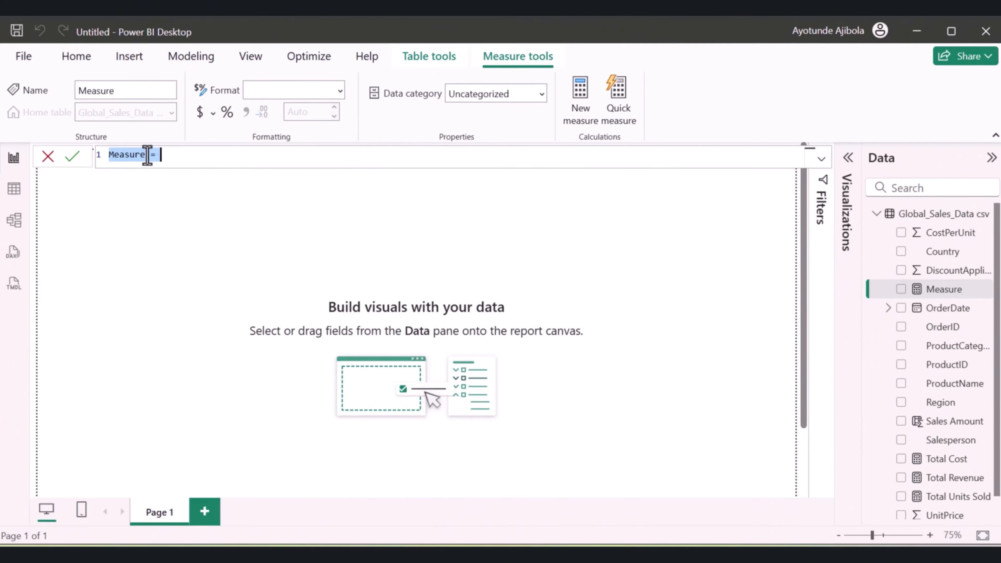
{"action": "left_click_drag", "start_coordinate": [146, 156], "coordinate": [100, 155]}
{"action": "type", "text": "Gross Profit"}
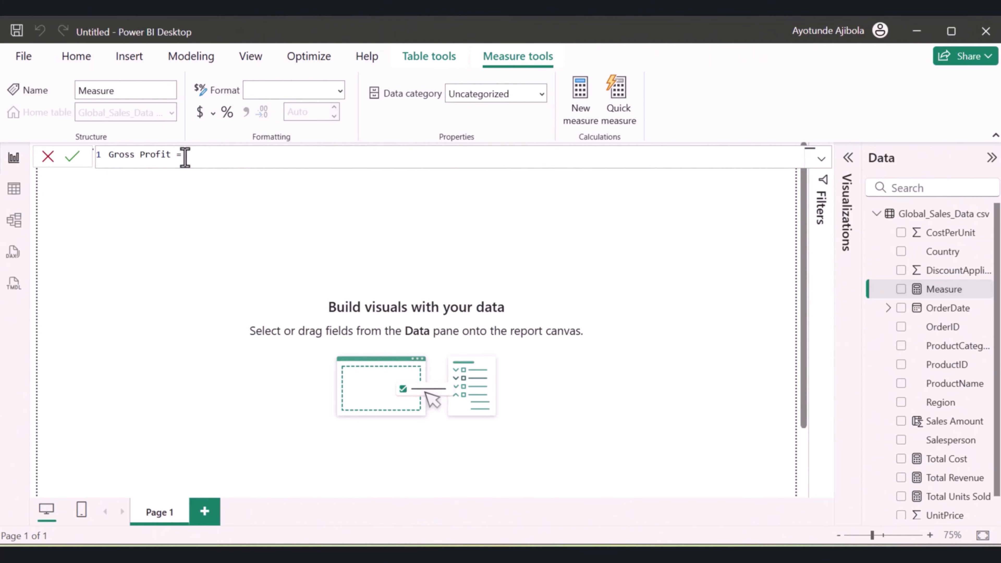
Define Gross Profit as the Total Revenue measure minus the Total Cost measure and commit it
{"action": "left_click", "coordinate": [185, 155]}
{"action": "type", "text": "t"}
{"action": "key", "text": "BackSpace"}
{"action": "key", "text": "BackSpace"}
{"action": "key", "text": "BackSpace"}
{"action": "type", "text": "- "}
{"action": "type", "text": "t"}
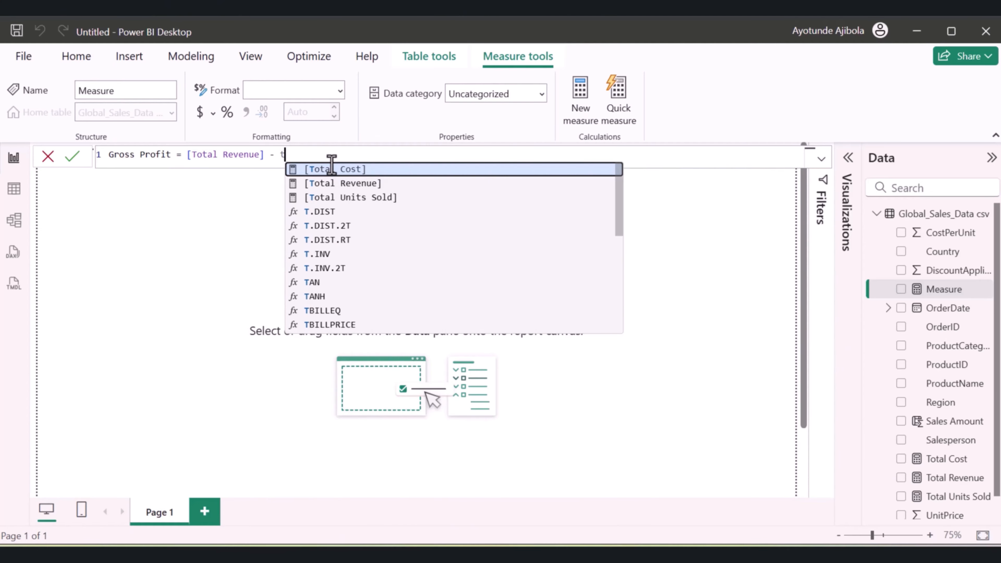
{"action": "type", "text": "ot"}
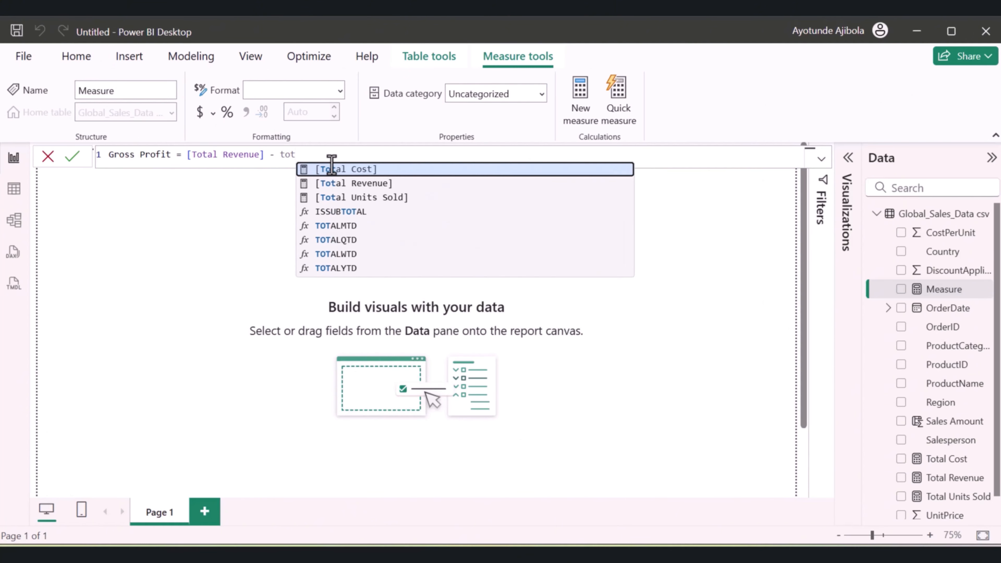
{"action": "left_click", "coordinate": [332, 168]}
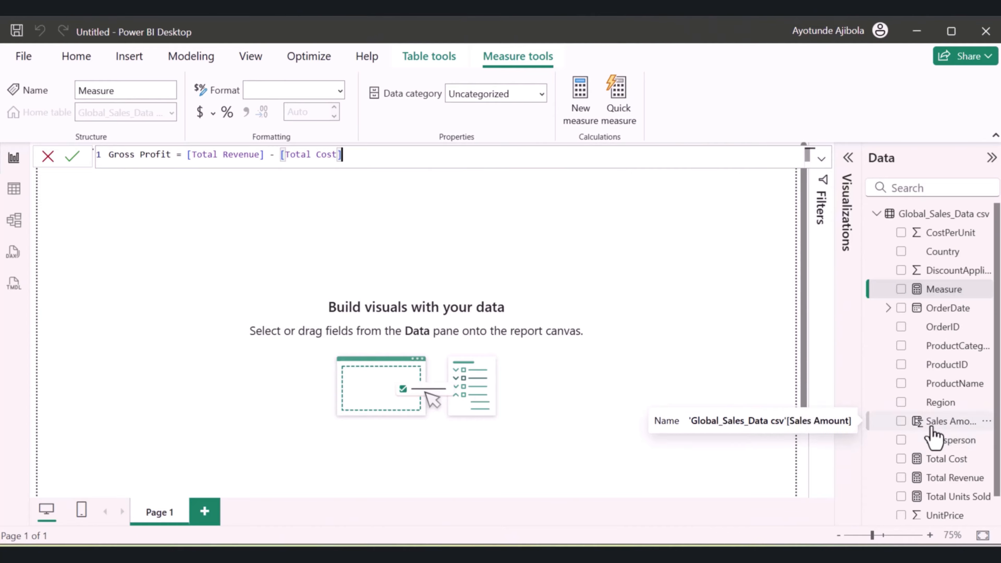
{"action": "key", "text": "Return"}
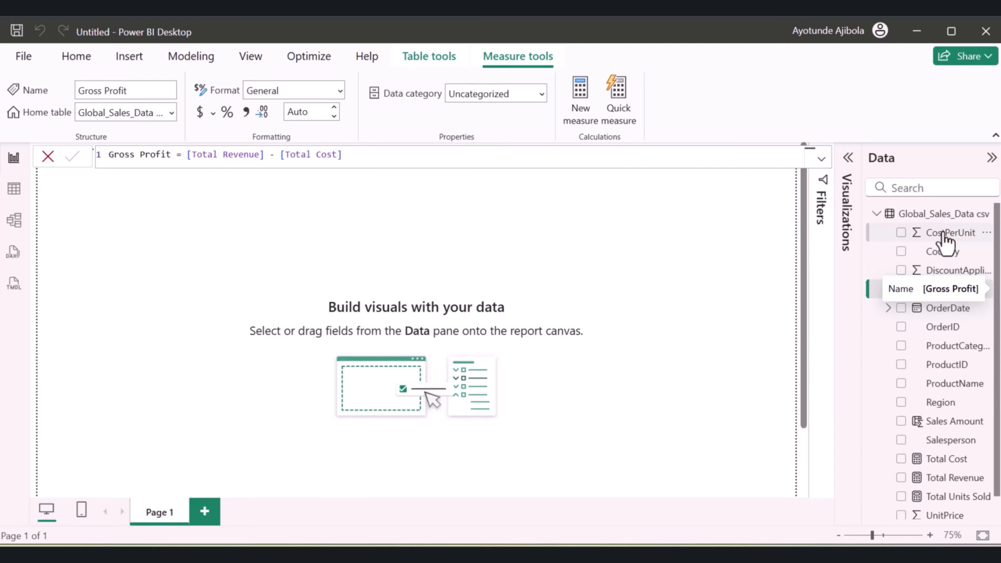
Add a new measure named Profit Margin % to the Global_Sales_Data csv table
{"action": "right_click", "coordinate": [932, 219]}
{"action": "left_click", "coordinate": [861, 242]}
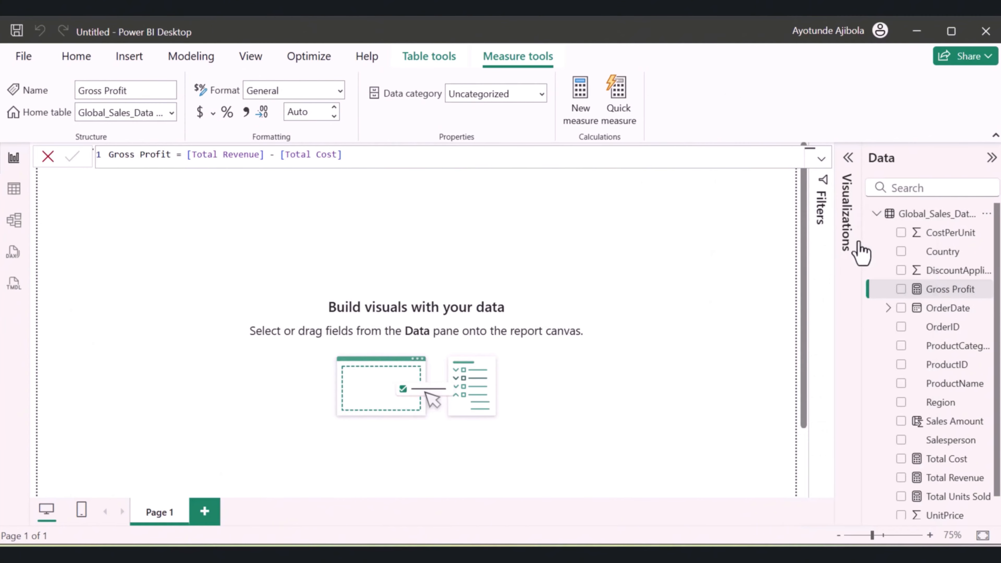
{"action": "double_click", "coordinate": [143, 154]}
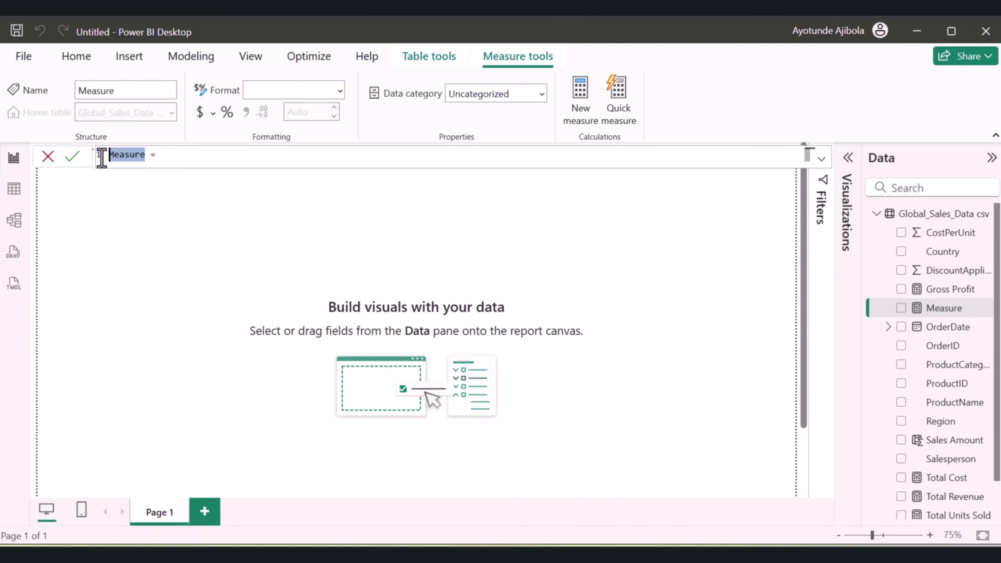
{"action": "type", "text": "Profit Margin "}
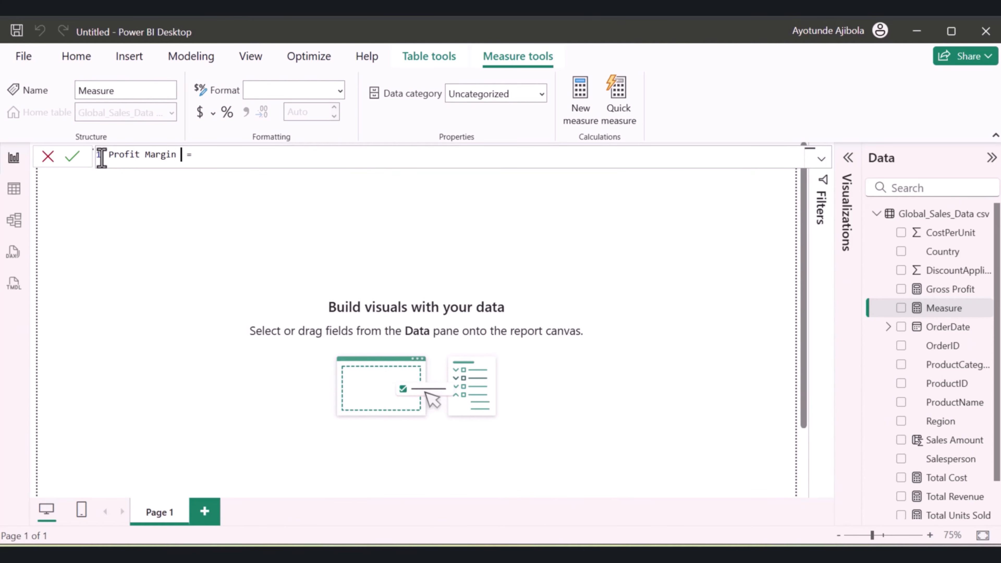
{"action": "type", "text": "%"}
Start the Profit Margin % formula with a DIVIDE function that takes the Gross Profit measure as its numerator
{"action": "left_click", "coordinate": [232, 156]}
{"action": "type", "text": "DI"}
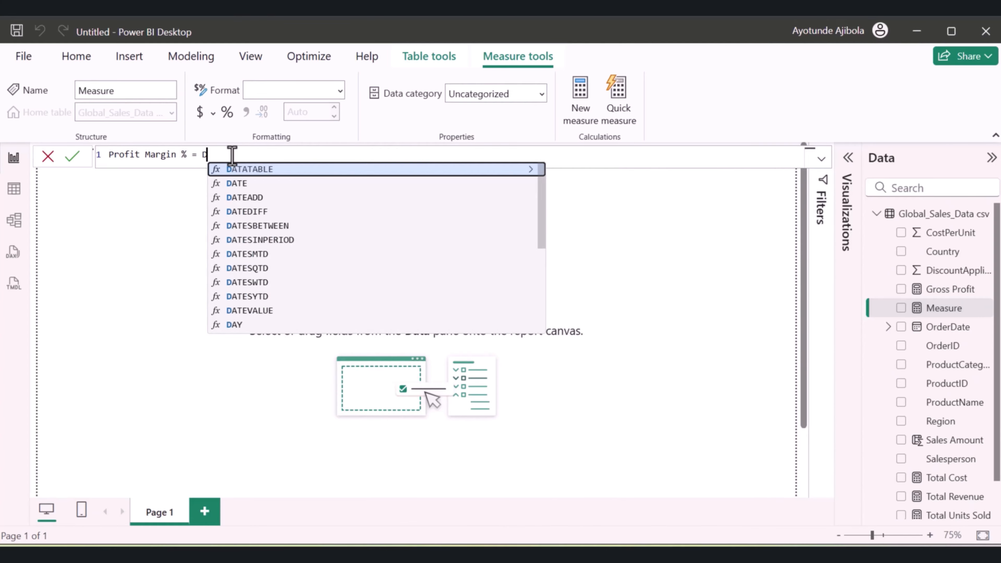
{"action": "key", "text": "BackSpace"}
{"action": "key", "text": "BackSpace"}
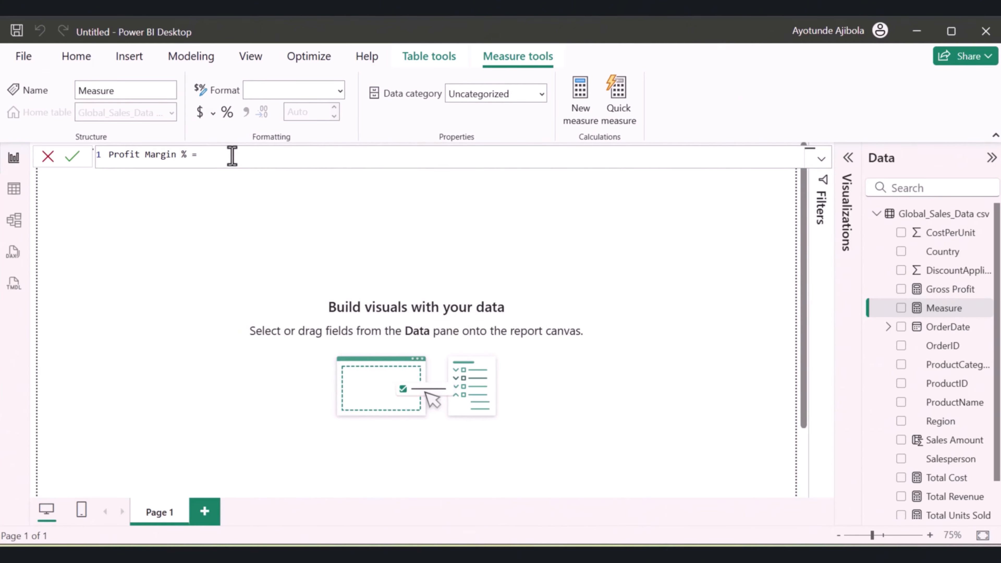
{"action": "type", "text": "DIVIDE("}
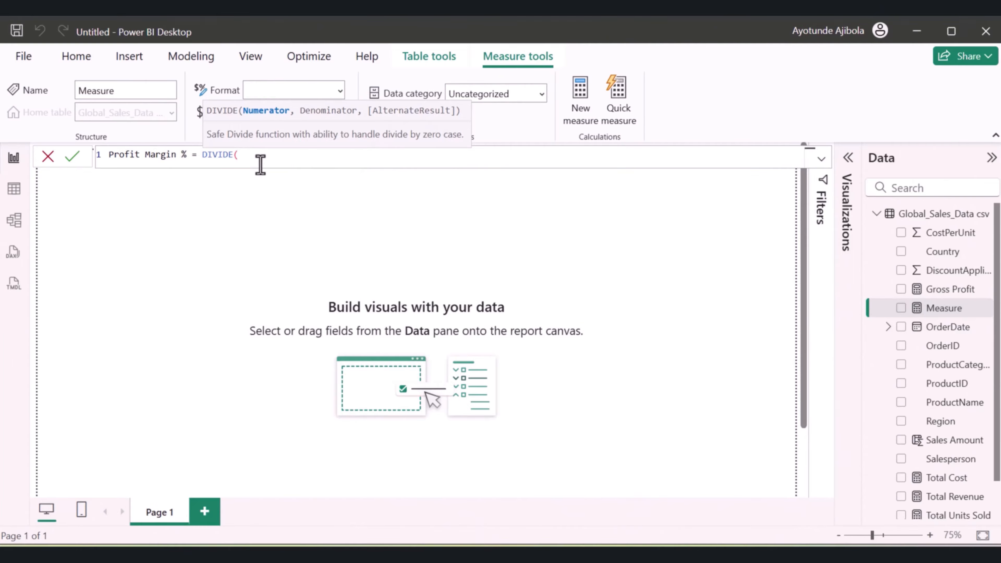
{"action": "type", "text": "gro"}
{"action": "left_click", "coordinate": [310, 169]}
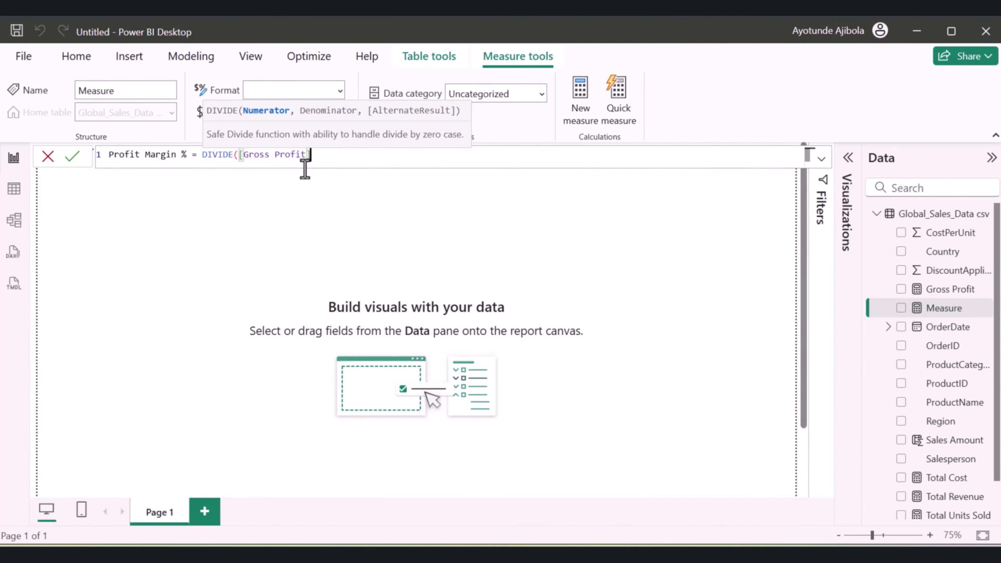
Complete the DIVIDE formula with the Total Revenue measure as denominator and 0 as alternate result, and commit the measure
{"action": "type", "text": ","}
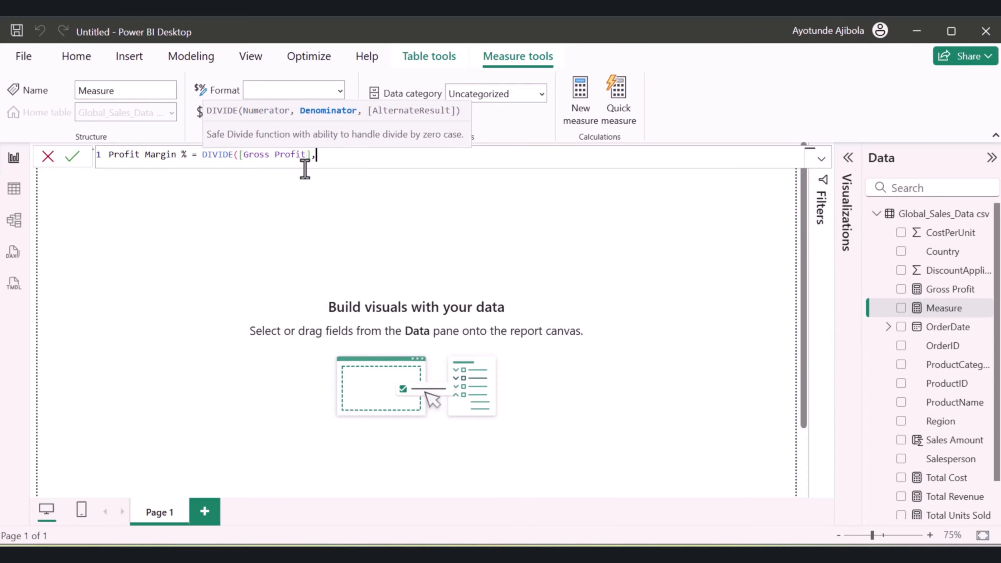
{"action": "type", "text": "to"}
{"action": "left_click", "coordinate": [373, 189]}
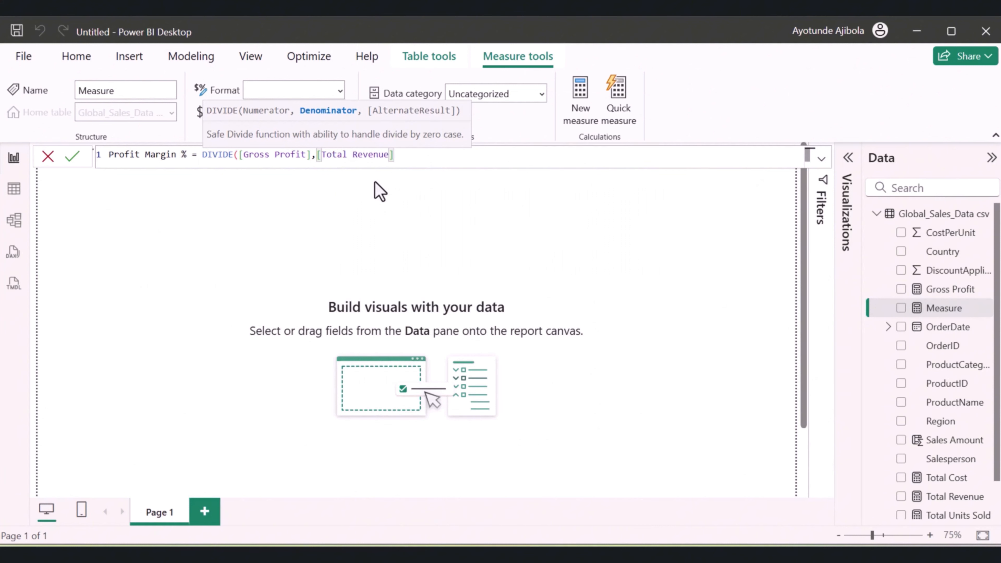
{"action": "type", "text": ","}
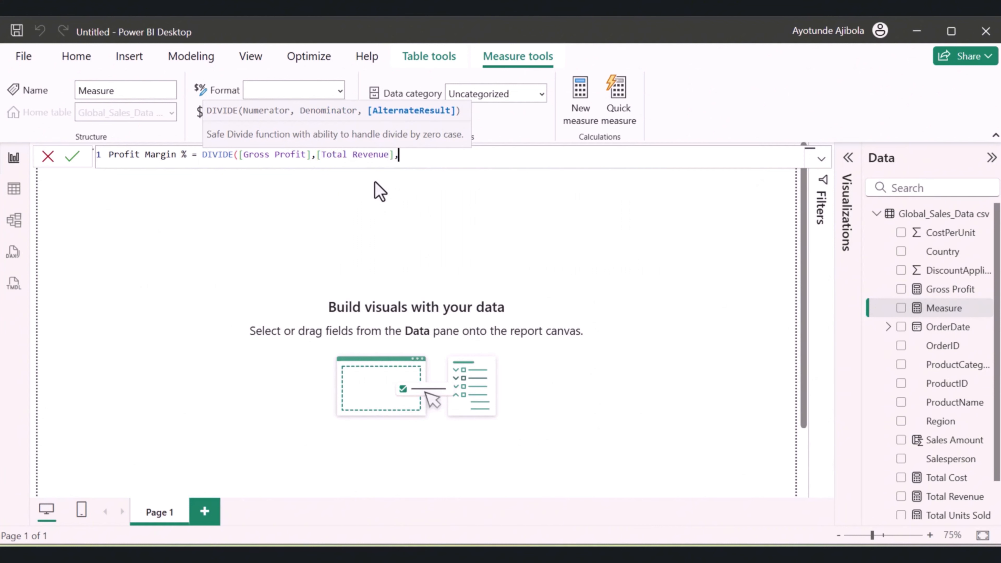
{"action": "type", "text": "0)"}
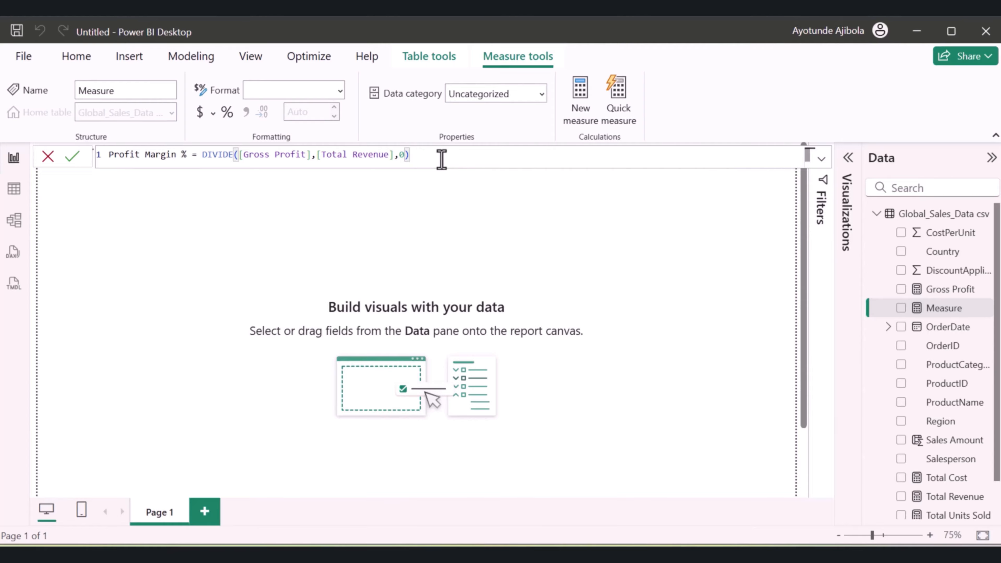
{"action": "key", "text": "Return"}
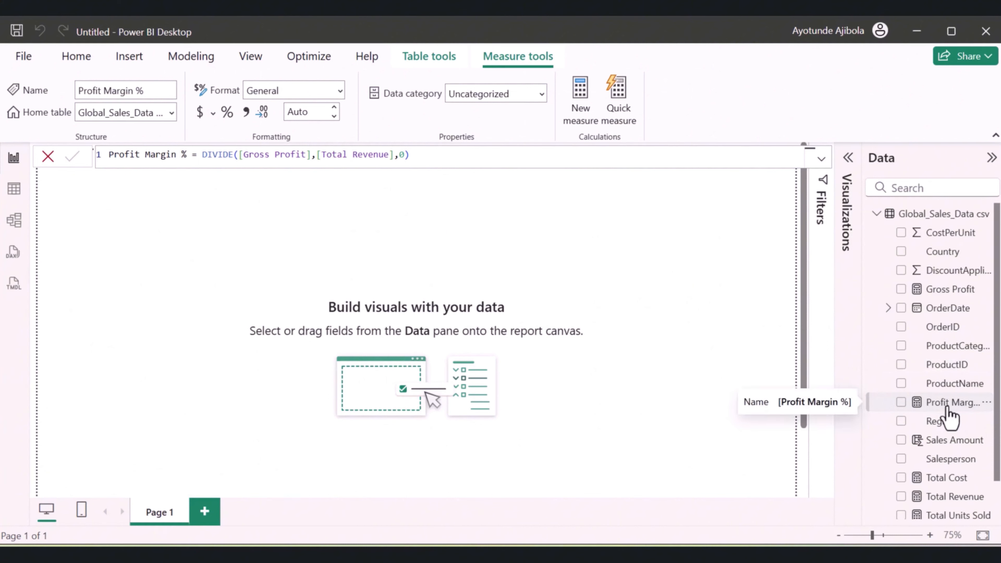
Add a new measure named Average Deal Size to the Global_Sales_Data csv table
{"action": "right_click", "coordinate": [949, 414]}
{"action": "left_click", "coordinate": [867, 242]}
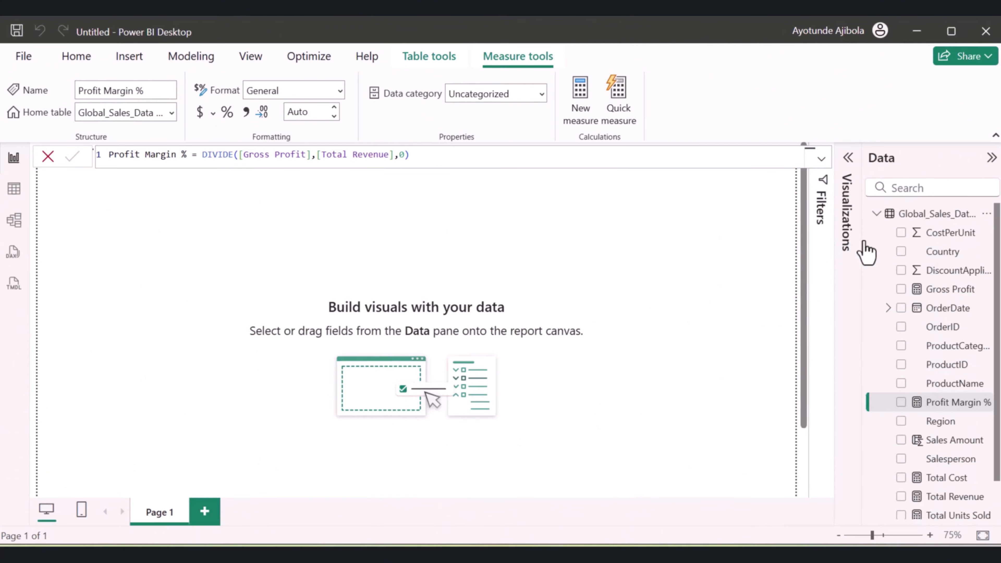
{"action": "double_click", "coordinate": [139, 155]}
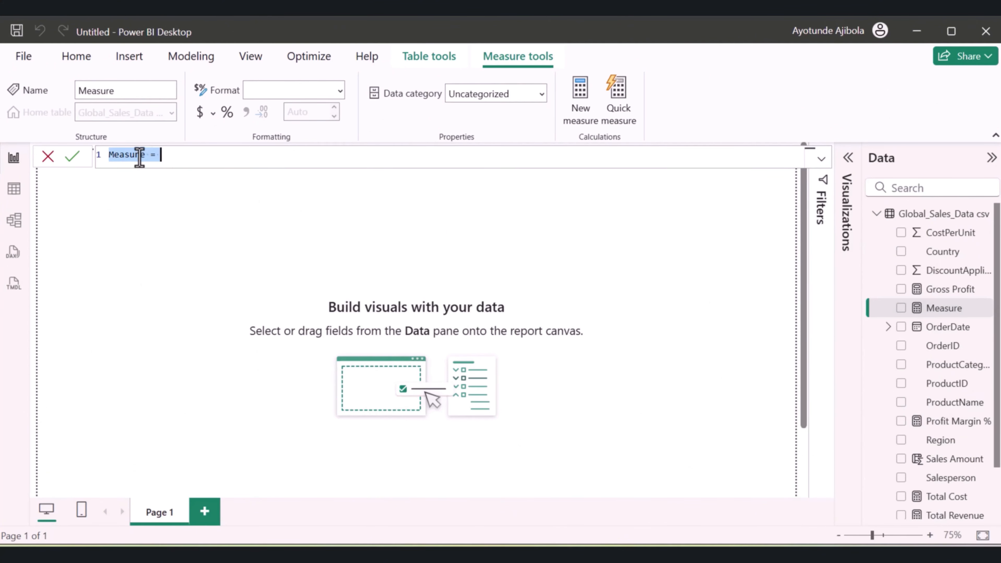
{"action": "type", "text": "aVERAGE"}
{"action": "key", "text": "BackSpace"}
{"action": "key", "text": "BackSpace"}
{"action": "key", "text": "BackSpace"}
{"action": "key", "text": "BackSpace"}
{"action": "key", "text": "BackSpace"}
{"action": "key", "text": "BackSpace"}
{"action": "key", "text": "BackSpace"}
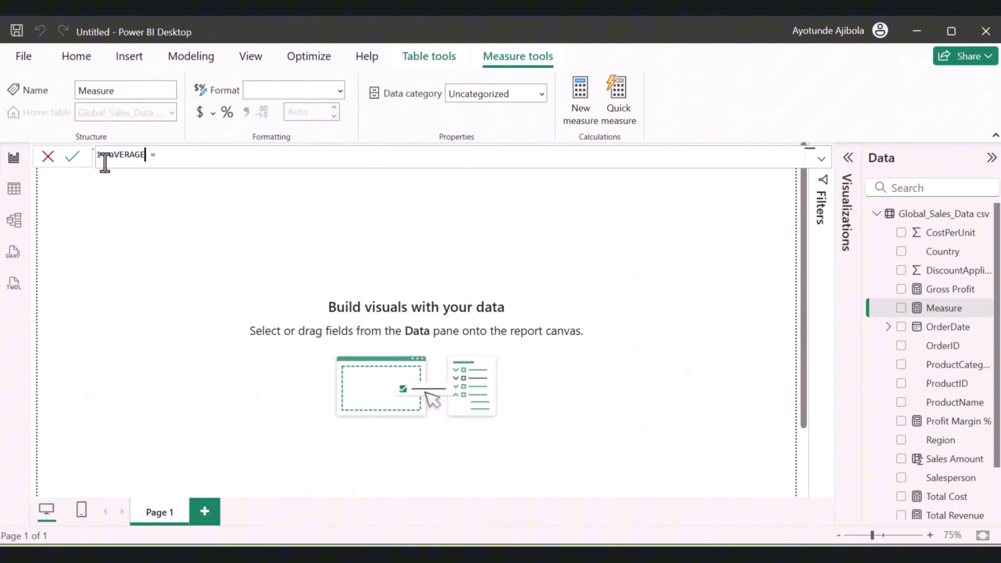
{"action": "key", "text": "BackSpace"}
{"action": "type", "text": "Average Deal Size = divi"}
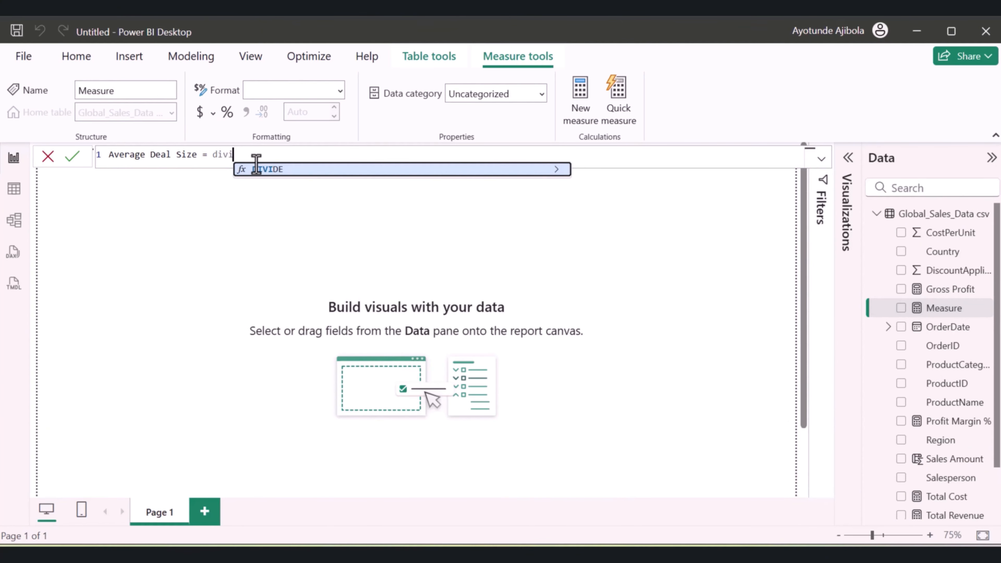
Start the Average Deal Size formula with a DIVIDE function that takes the Total Revenue measure as its numerator
{"action": "key", "text": "Tab"}
{"action": "type", "text": "tot"}
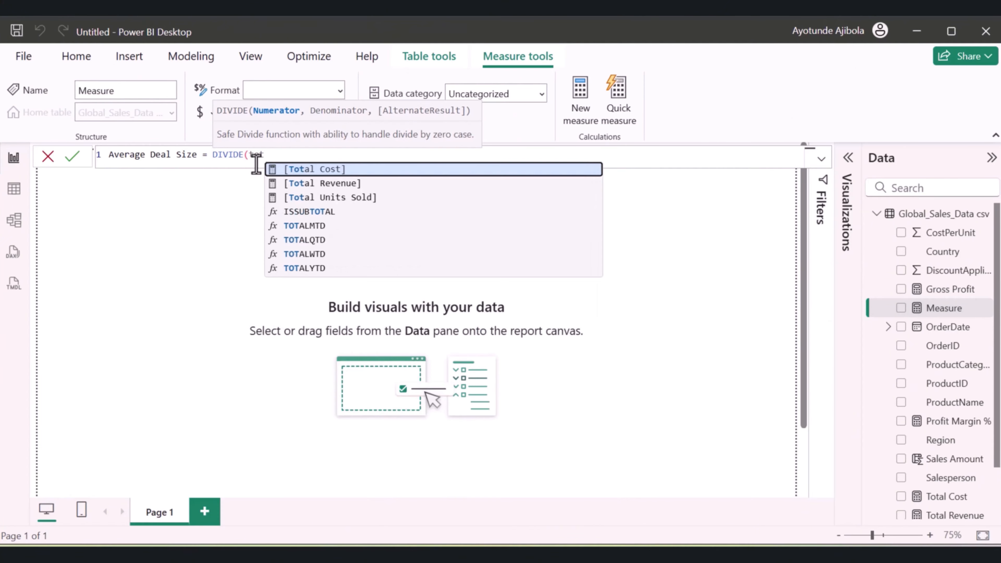
{"action": "left_click", "coordinate": [311, 183]}
{"action": "type", "text": ","}
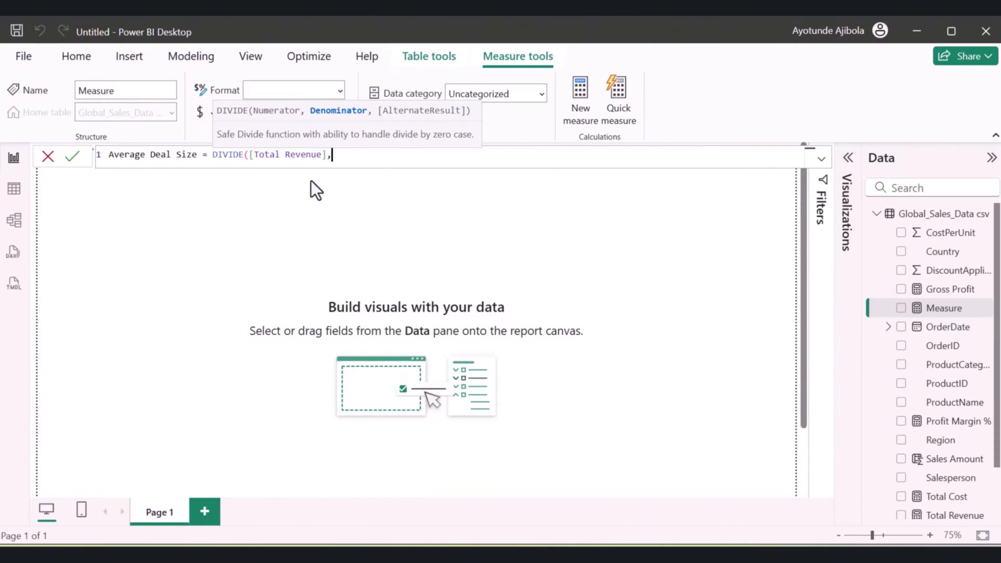
Complete the Average Deal Size formula with a DISTINCTCOUNT of the OrderID column as denominator, and commit the measure
{"action": "type", "text": "di"}
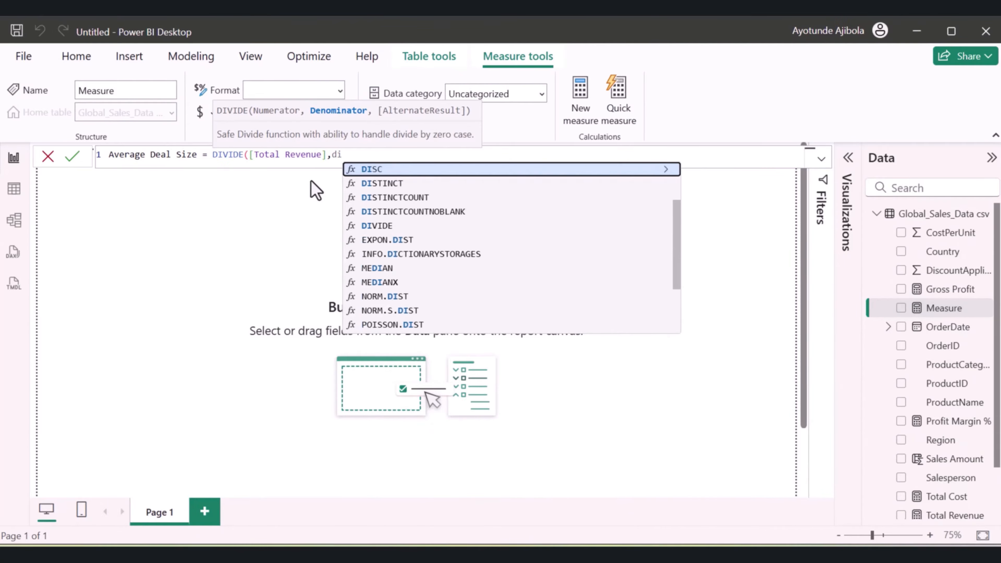
{"action": "type", "text": "r"}
{"action": "key", "text": "BackSpace"}
{"action": "key", "text": "BackSpace"}
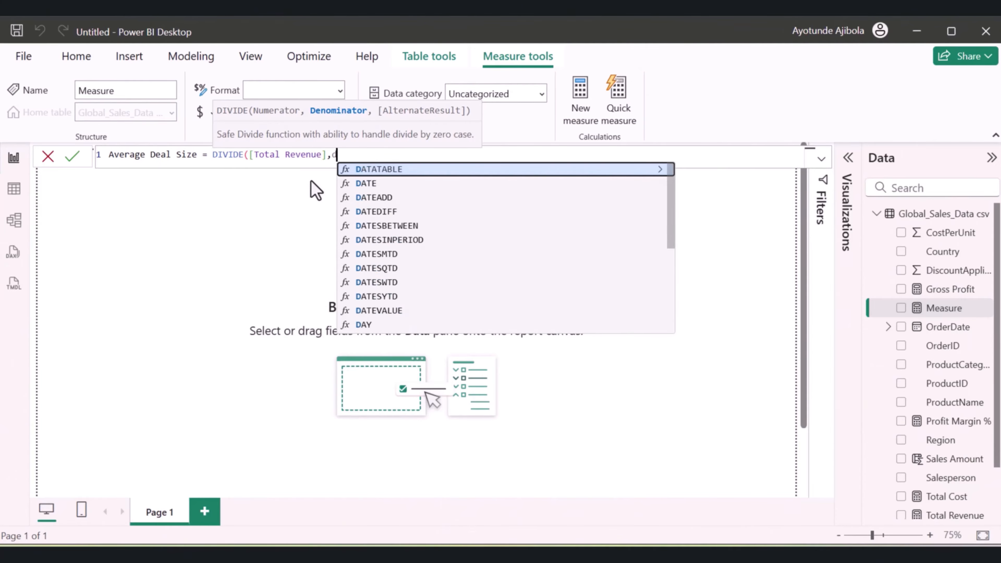
{"action": "type", "text": "is"}
{"action": "left_click", "coordinate": [378, 198]}
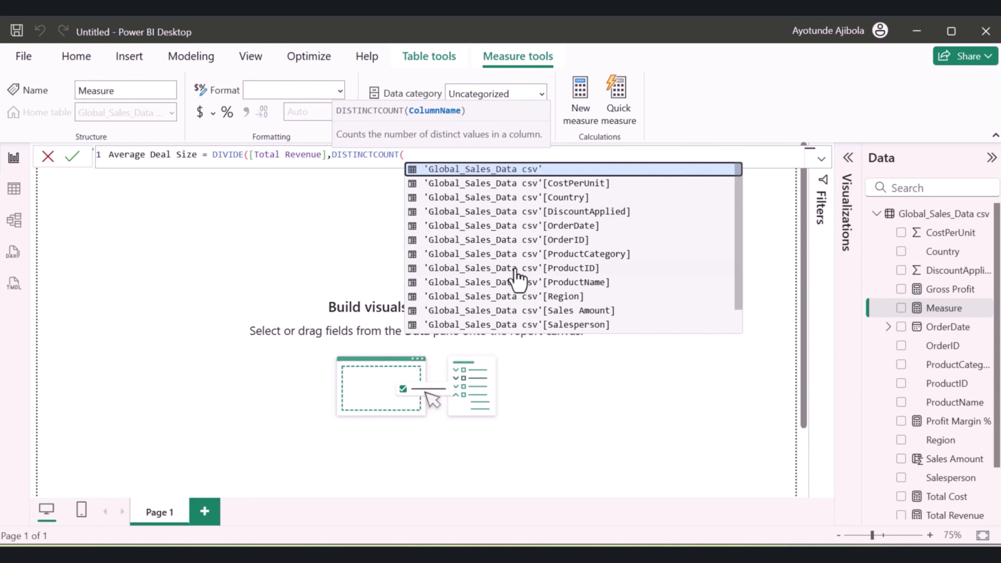
{"action": "scroll", "coordinate": [514, 278], "scroll_direction": "down", "scroll_amount": 1}
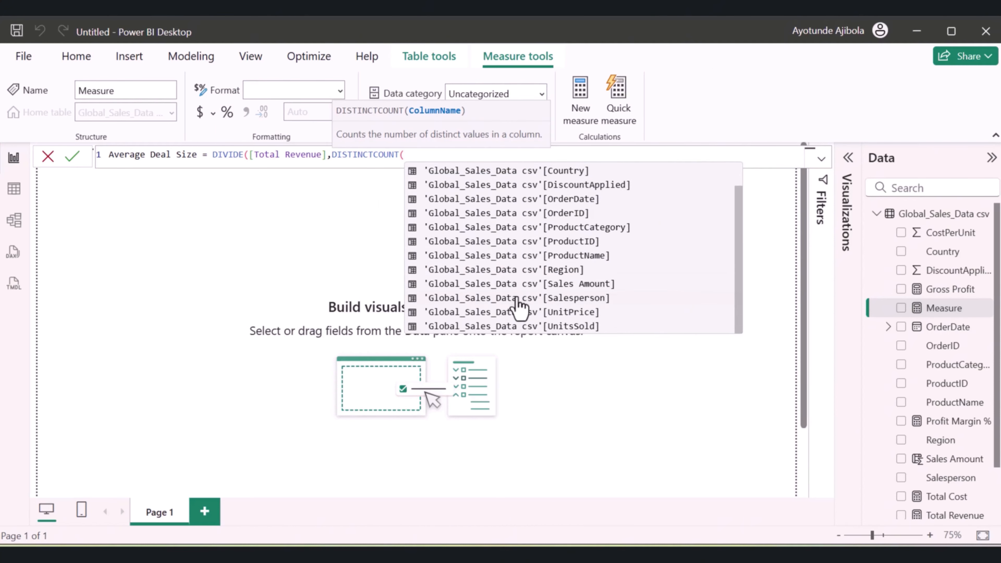
{"action": "left_click", "coordinate": [512, 214]}
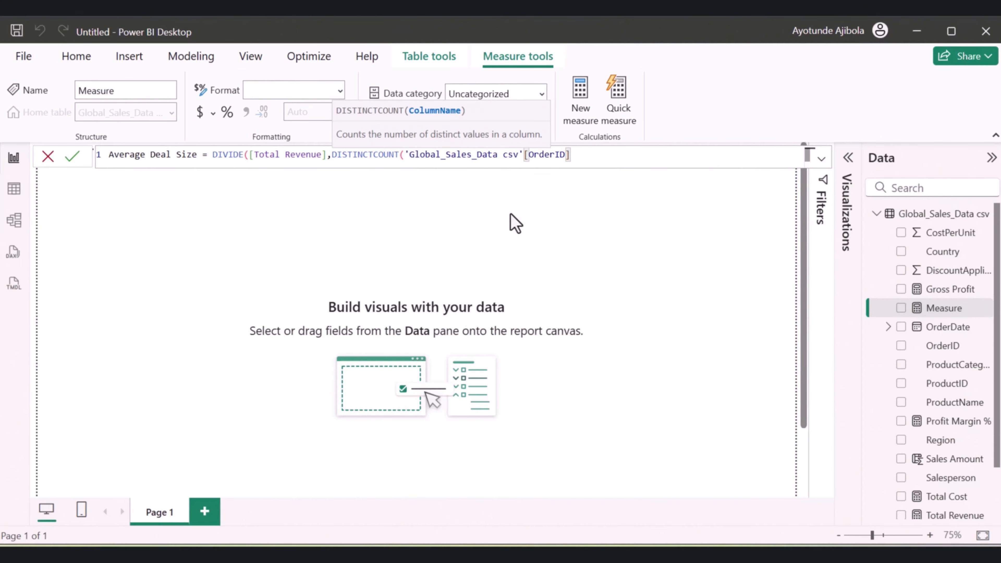
{"action": "type", "text": "))"}
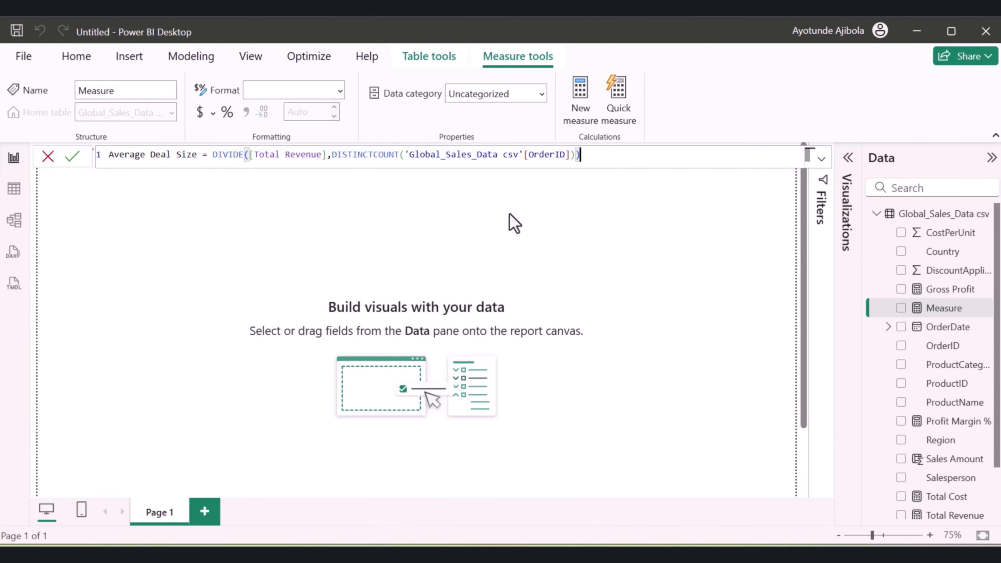
{"action": "key", "text": "Return"}
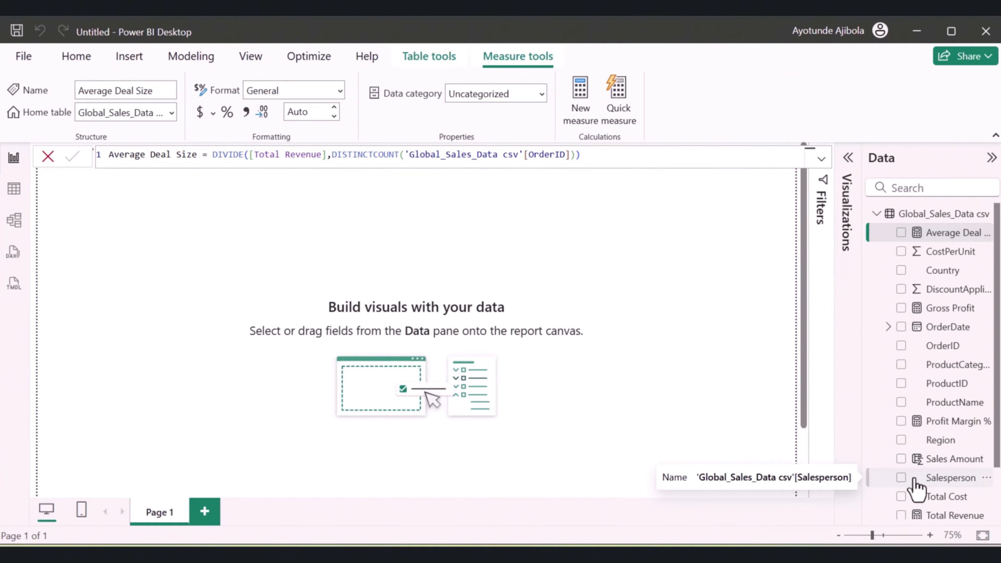
Format the Total Revenue measure as Currency with 2 decimal places
{"action": "scroll", "coordinate": [916, 487], "scroll_direction": "down", "scroll_amount": 3}
{"action": "left_click", "coordinate": [951, 453]}
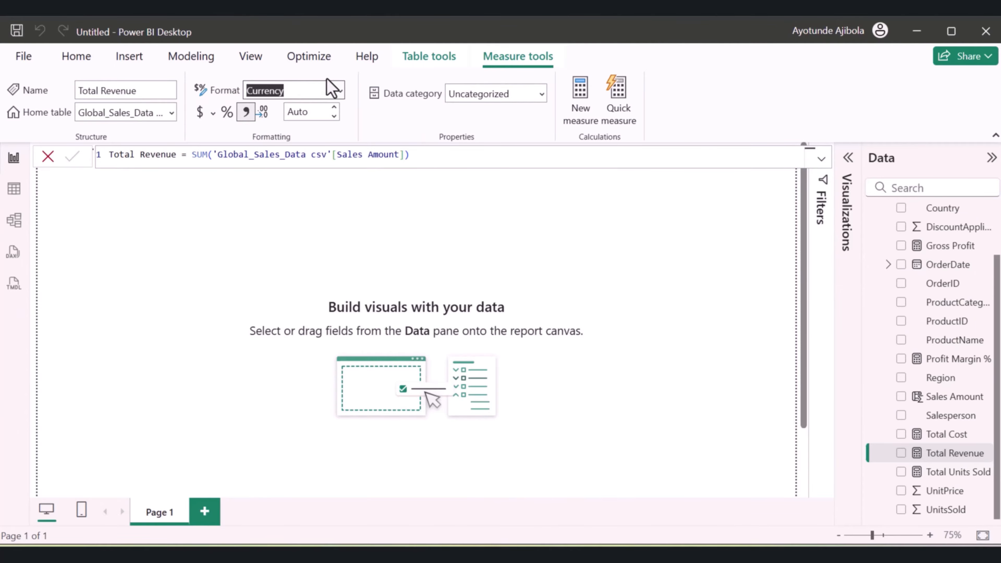
{"action": "left_click", "coordinate": [334, 107]}
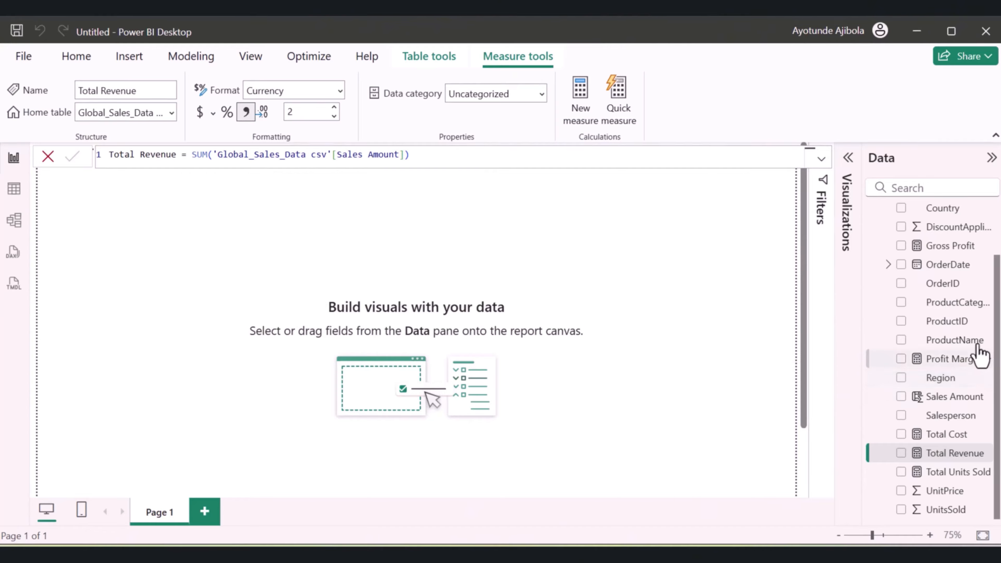
Format the Average Deal Size measure as Currency with 2 decimal places
{"action": "scroll", "coordinate": [940, 306], "scroll_direction": "up", "scroll_amount": 1}
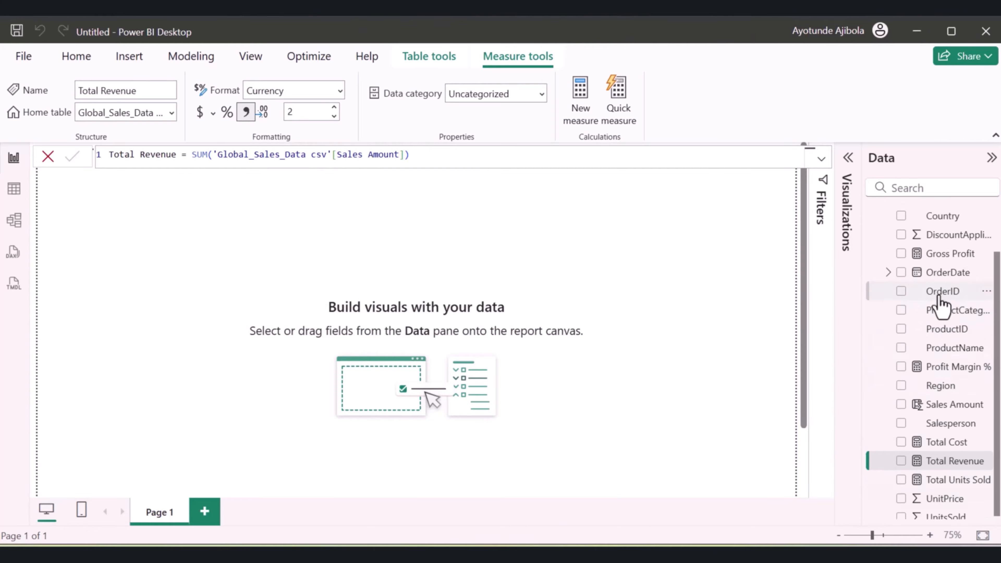
{"action": "scroll", "coordinate": [946, 316], "scroll_direction": "up", "scroll_amount": 3}
{"action": "left_click", "coordinate": [954, 233]}
{"action": "left_click", "coordinate": [291, 91]}
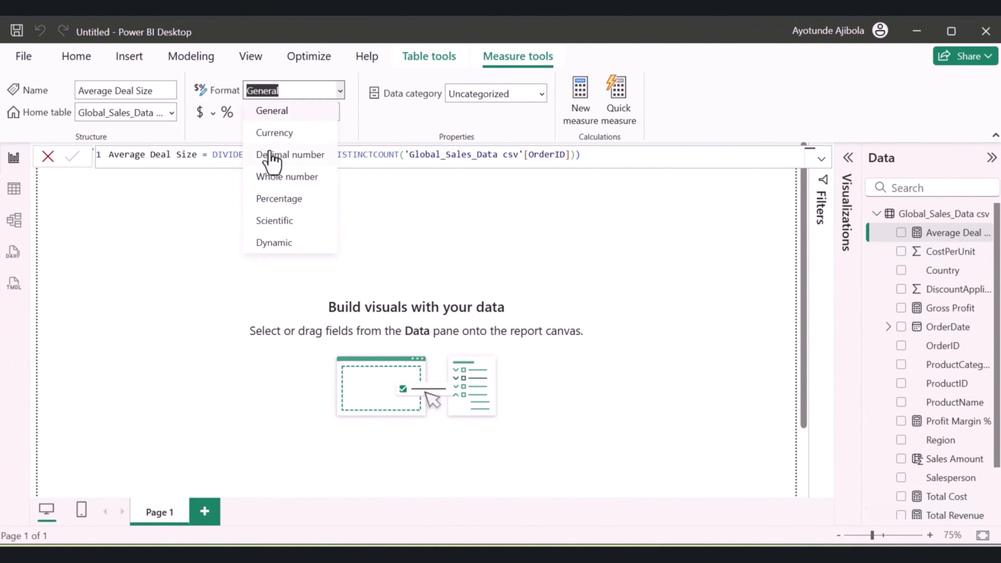
{"action": "left_click", "coordinate": [272, 140]}
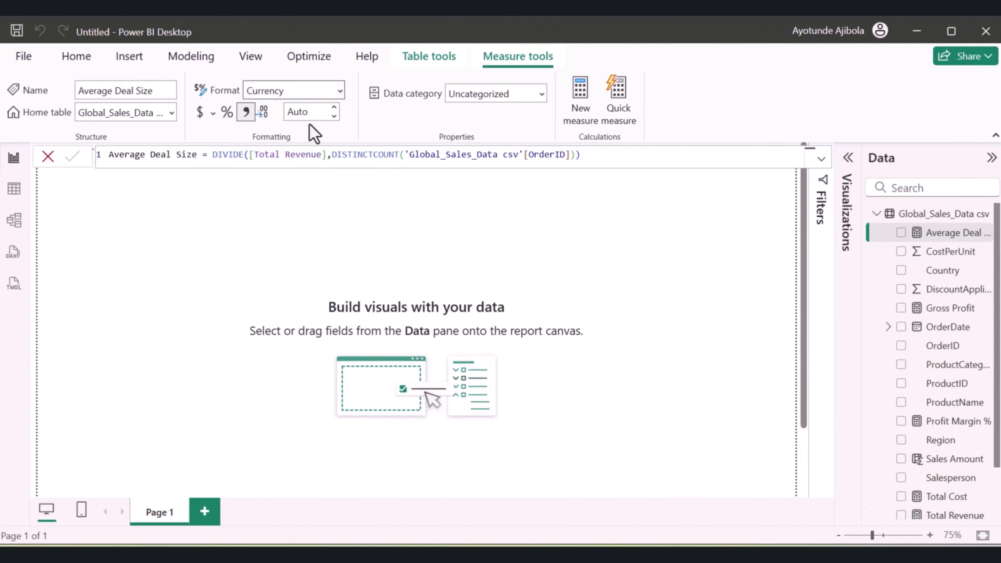
{"action": "left_click", "coordinate": [334, 107]}
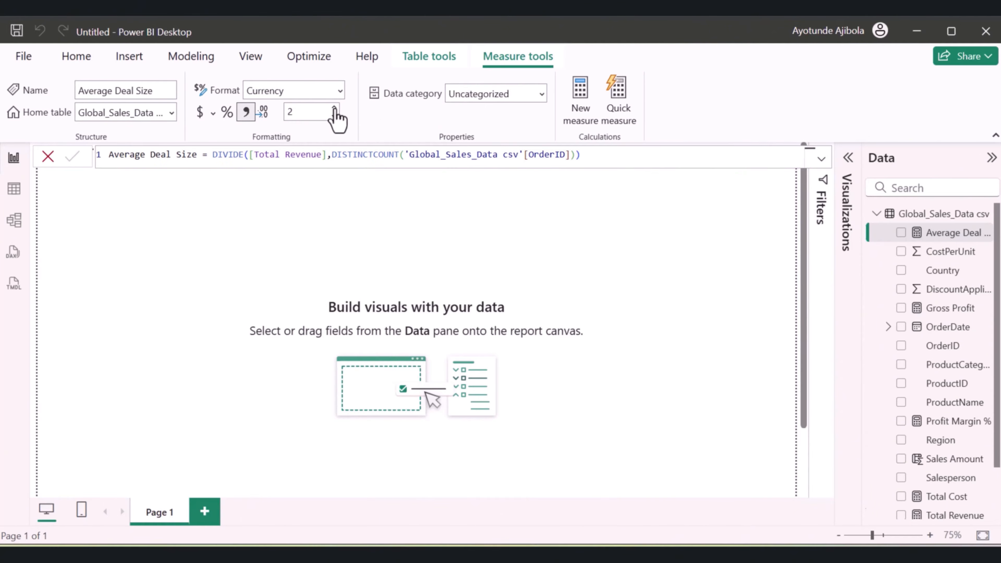
Format the Profit Margin % measure as Percentage
{"action": "left_click", "coordinate": [944, 421]}
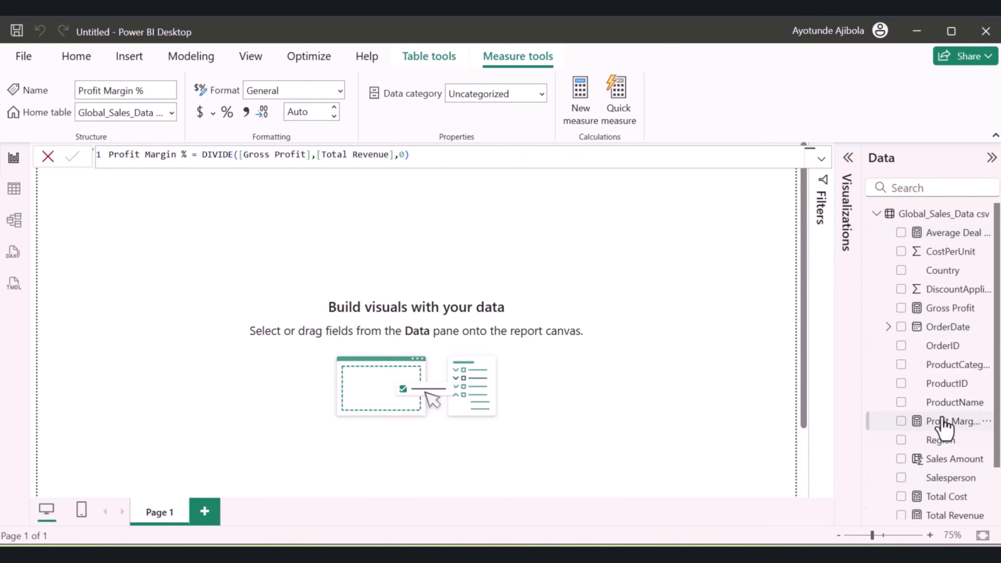
{"action": "left_click", "coordinate": [341, 91]}
{"action": "left_click", "coordinate": [290, 197]}
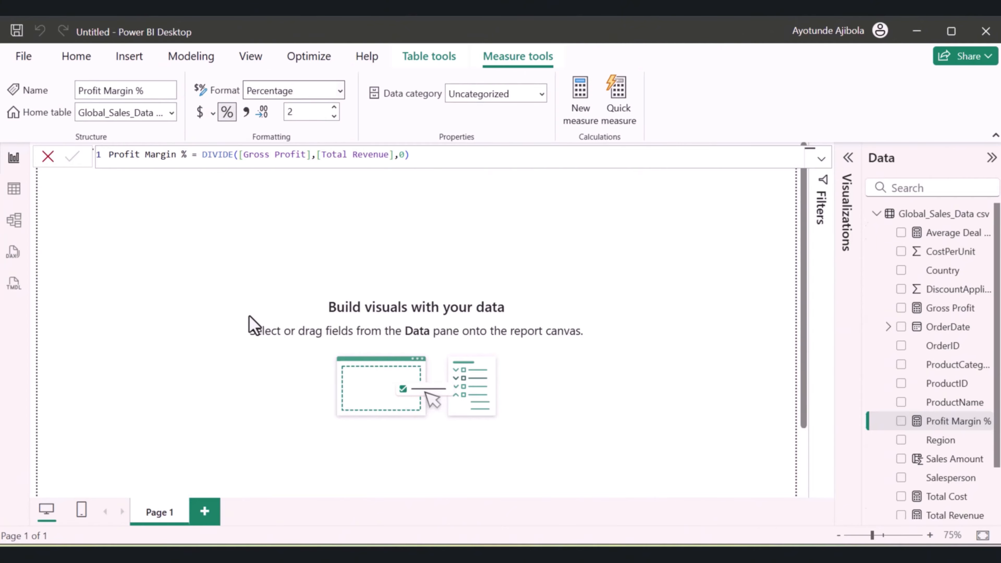
Set the report page's canvas background colour to black with 0% transparency
{"action": "left_click", "coordinate": [252, 325]}
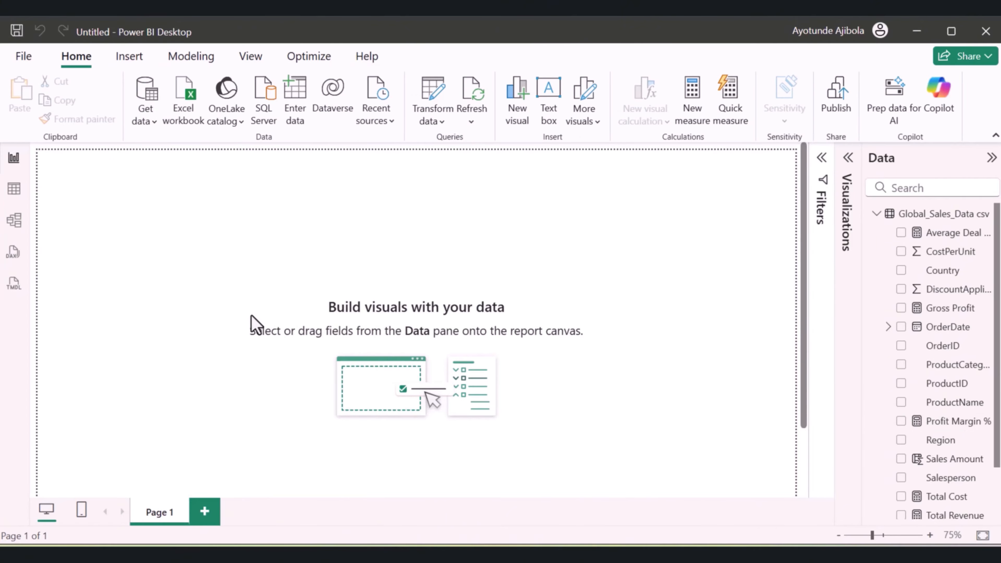
{"action": "left_click", "coordinate": [846, 213]}
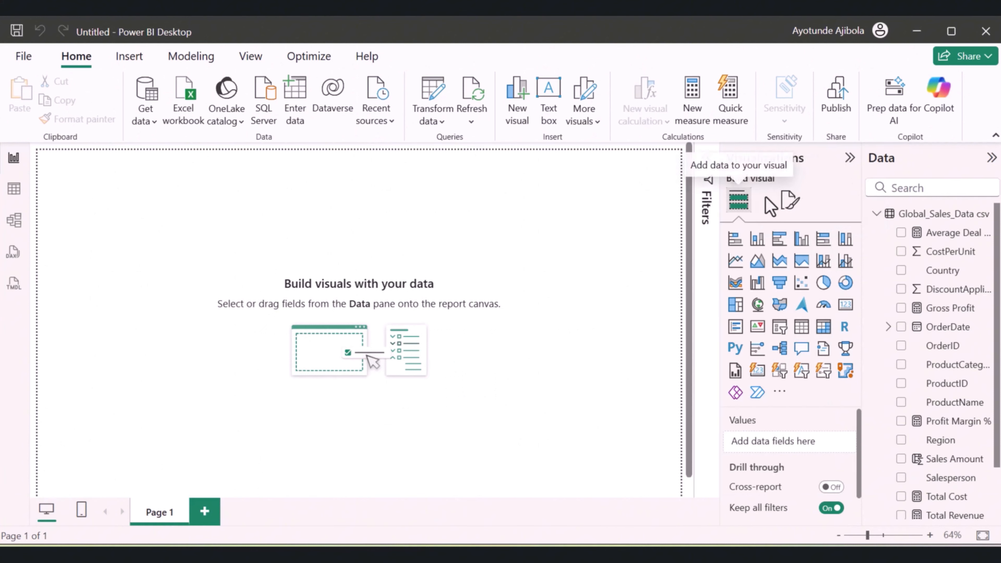
{"action": "left_click", "coordinate": [792, 203]}
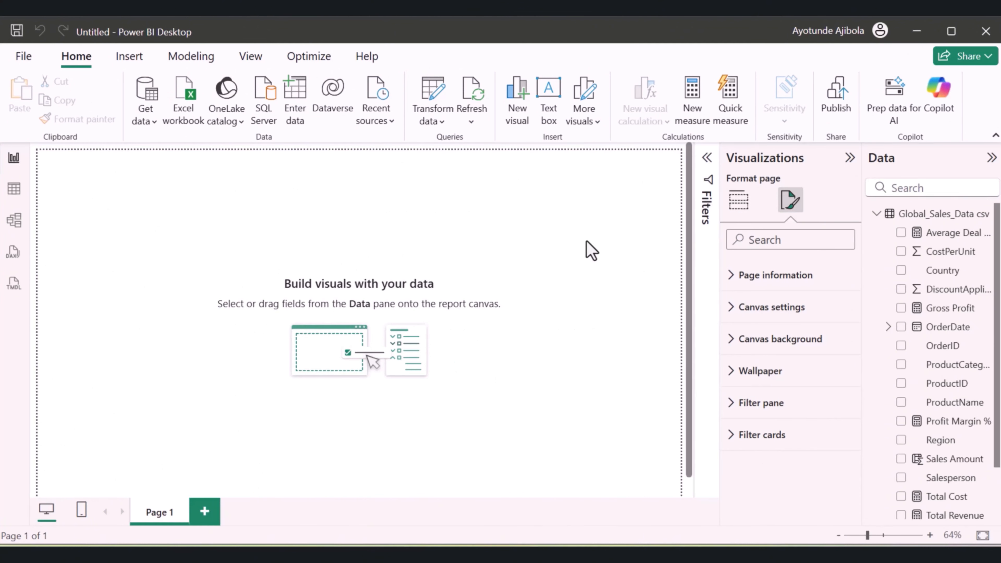
{"action": "left_click", "coordinate": [744, 339]}
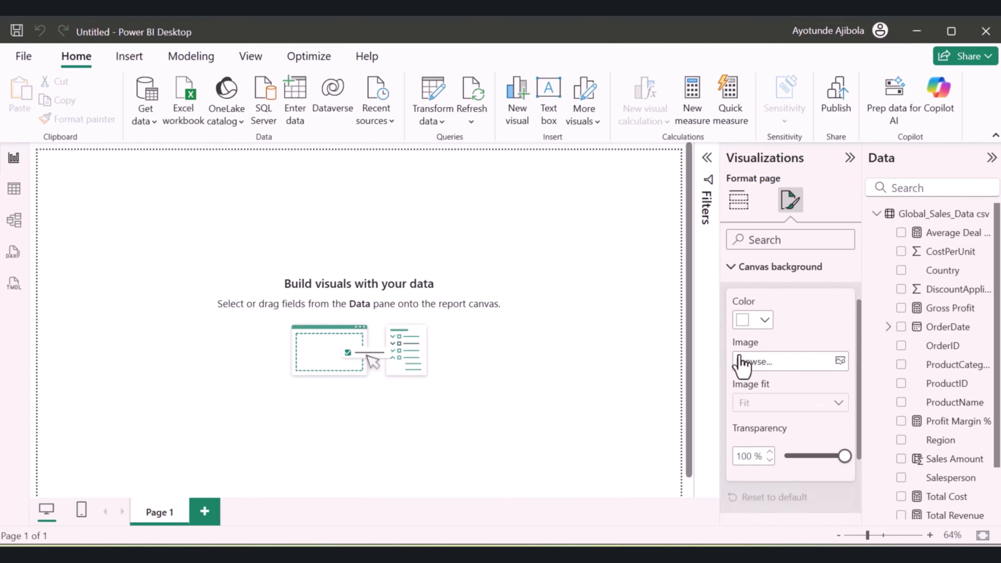
{"action": "left_click", "coordinate": [764, 317]}
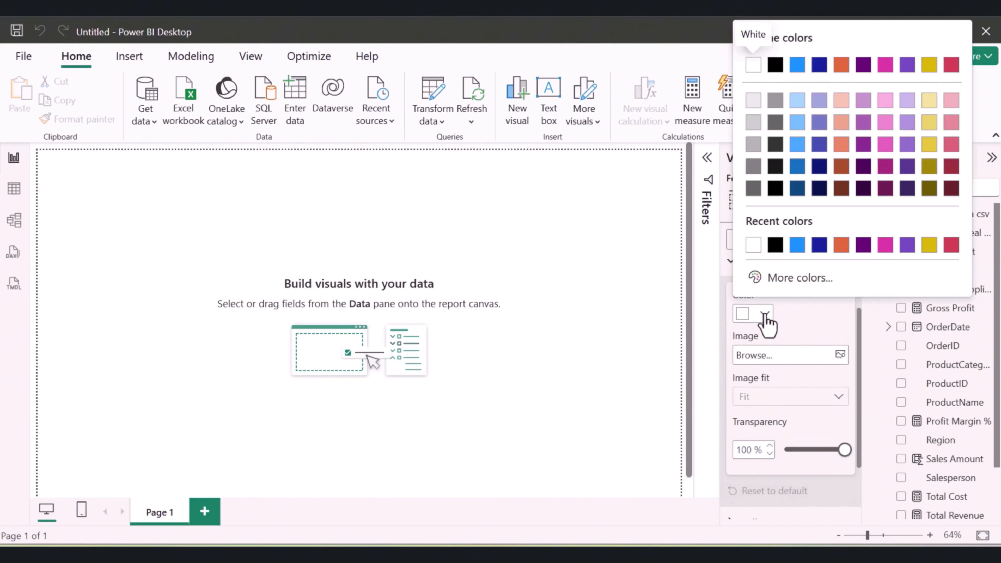
{"action": "left_click", "coordinate": [766, 314]}
{"action": "left_click", "coordinate": [765, 314]}
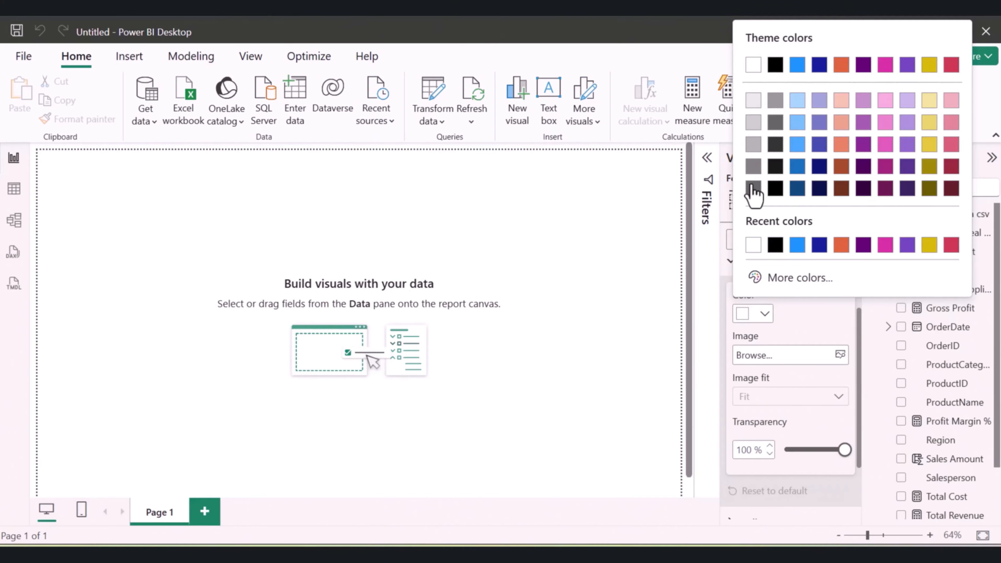
{"action": "left_click", "coordinate": [775, 190]}
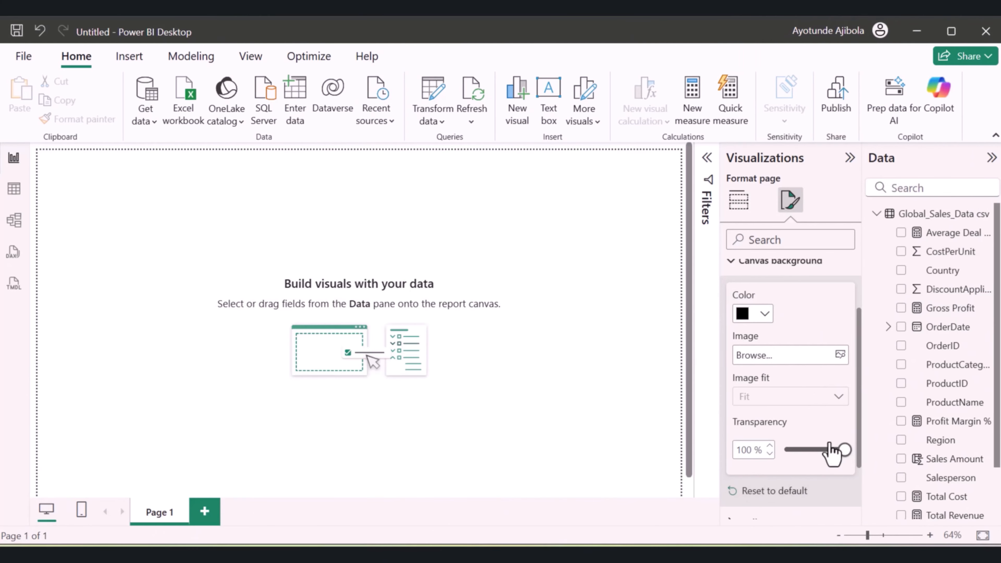
{"action": "left_click_drag", "start_coordinate": [832, 453], "coordinate": [784, 453]}
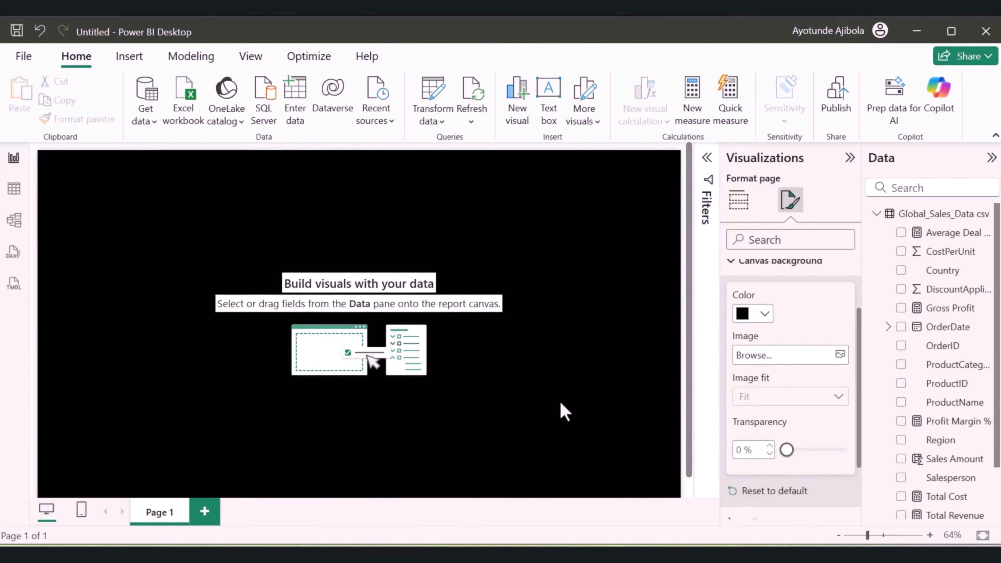
Raise the canvas background's transparency slightly to soften the black to a dark grey
{"action": "left_click", "coordinate": [564, 412]}
{"action": "left_click", "coordinate": [790, 200]}
{"action": "left_click", "coordinate": [732, 346]}
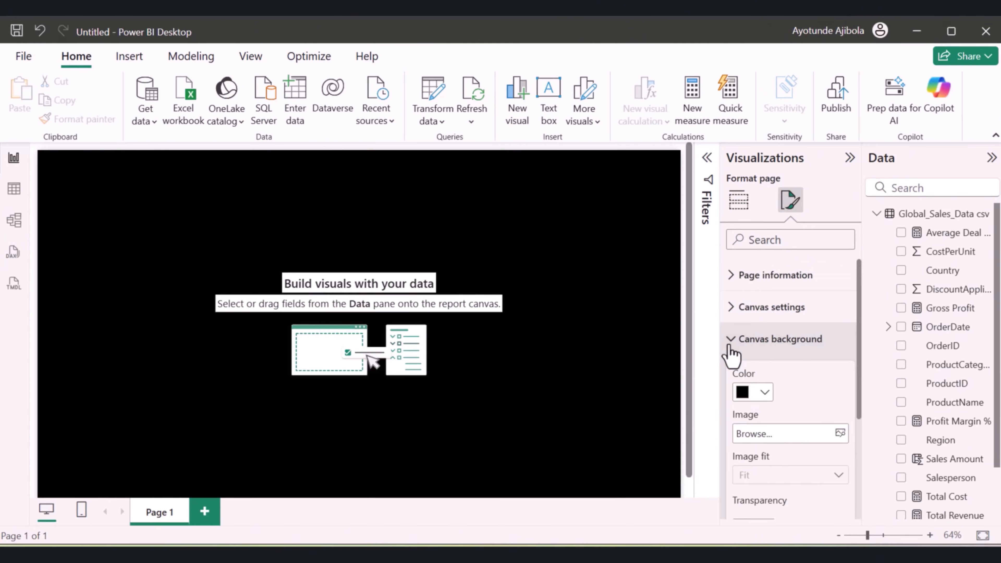
{"action": "scroll", "coordinate": [786, 430], "scroll_direction": "down", "scroll_amount": 2}
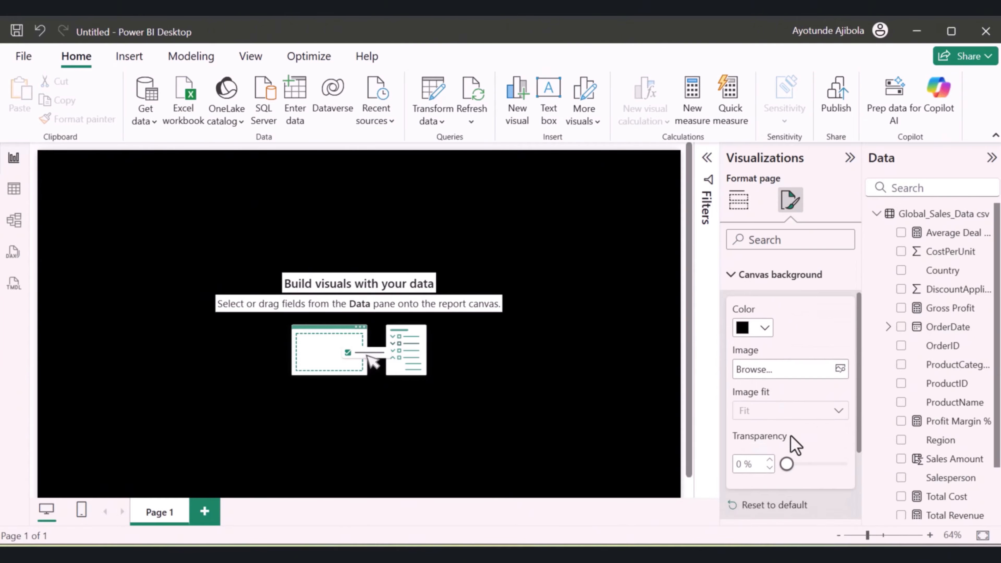
{"action": "mouse_move", "coordinate": [787, 450]}
{"action": "left_mouse_down"}
{"action": "mouse_move", "coordinate": [802, 450]}
{"action": "mouse_move", "coordinate": [793, 453]}
{"action": "left_mouse_up"}
{"action": "left_click", "coordinate": [539, 372]}
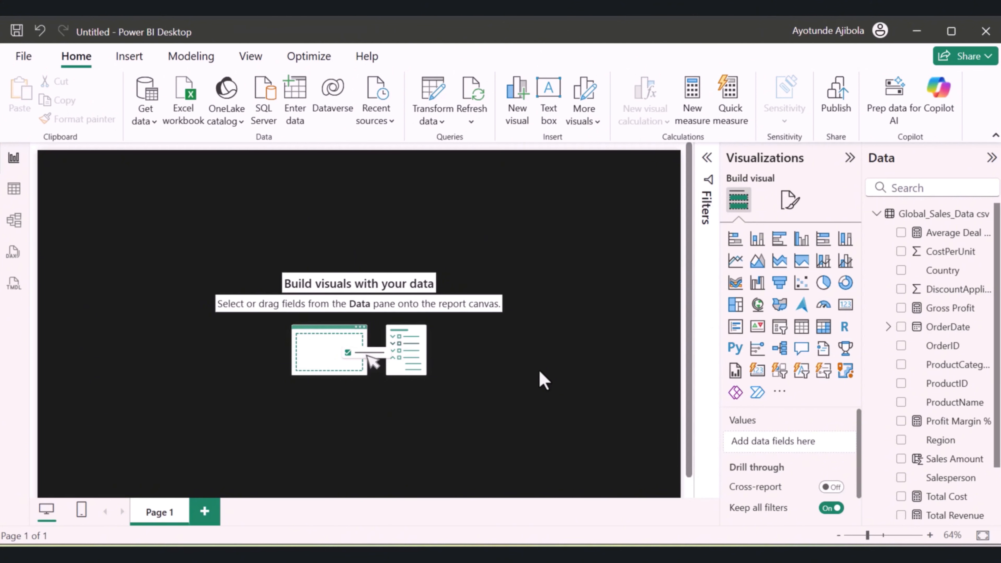
Insert a text box reading "Global Sales Performance" and make its text bold
{"action": "left_click", "coordinate": [549, 118]}
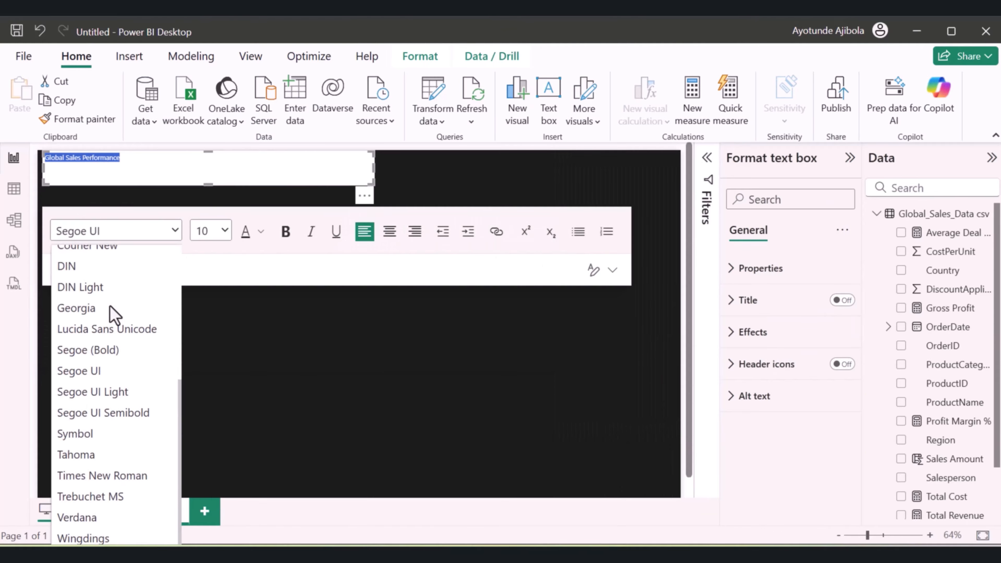
{"action": "scroll", "coordinate": [115, 315], "scroll_direction": "up", "scroll_amount": 3}
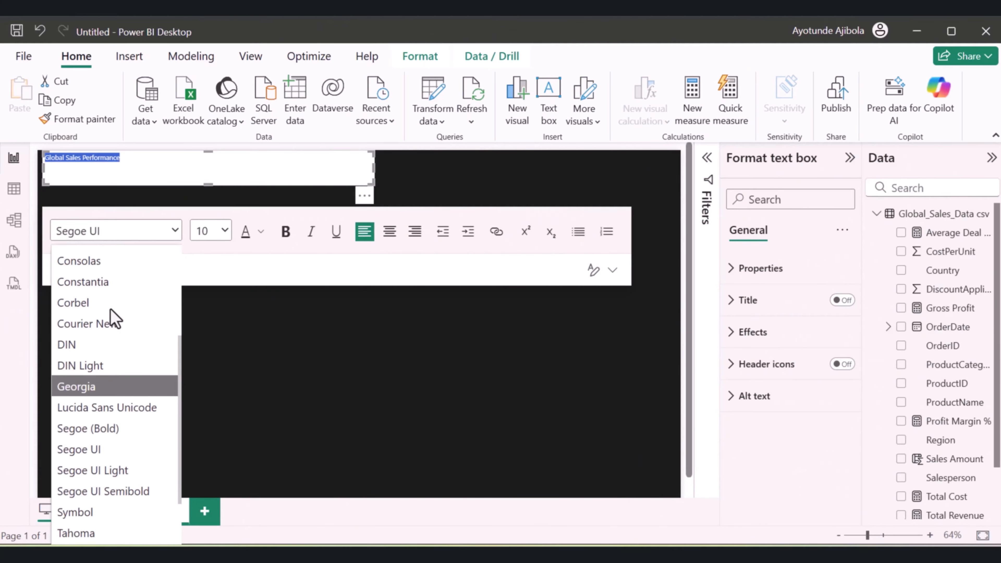
{"action": "scroll", "coordinate": [110, 310], "scroll_direction": "up", "scroll_amount": 4}
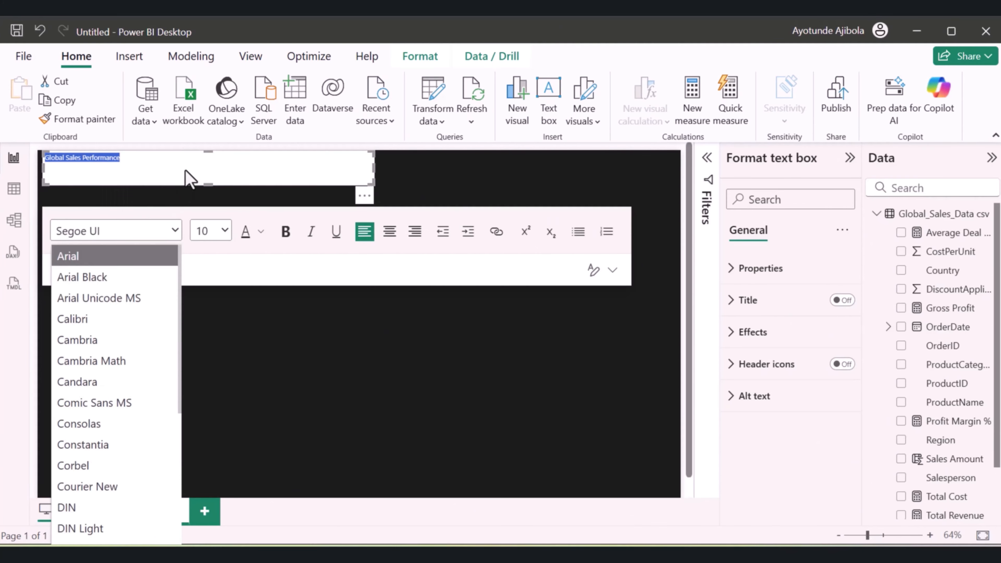
{"action": "left_click", "coordinate": [188, 163]}
{"action": "left_click", "coordinate": [283, 236]}
{"action": "left_click_drag", "start_coordinate": [126, 158], "coordinate": [24, 157]}
{"action": "left_click", "coordinate": [287, 231]}
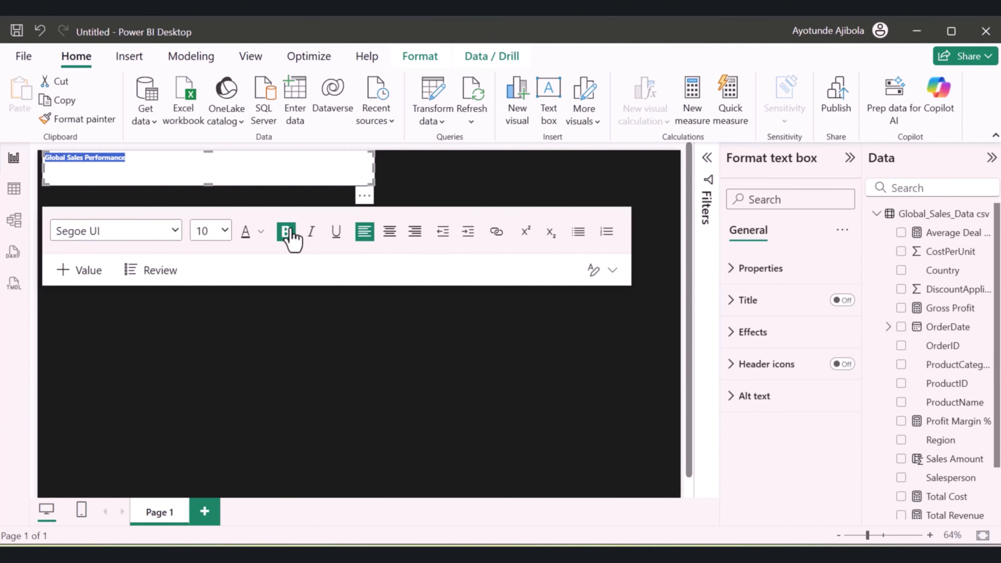
Set the "Global Sales Performance" text to font size 28 and colour it white
{"action": "left_click", "coordinate": [211, 231]}
{"action": "left_click", "coordinate": [201, 404]}
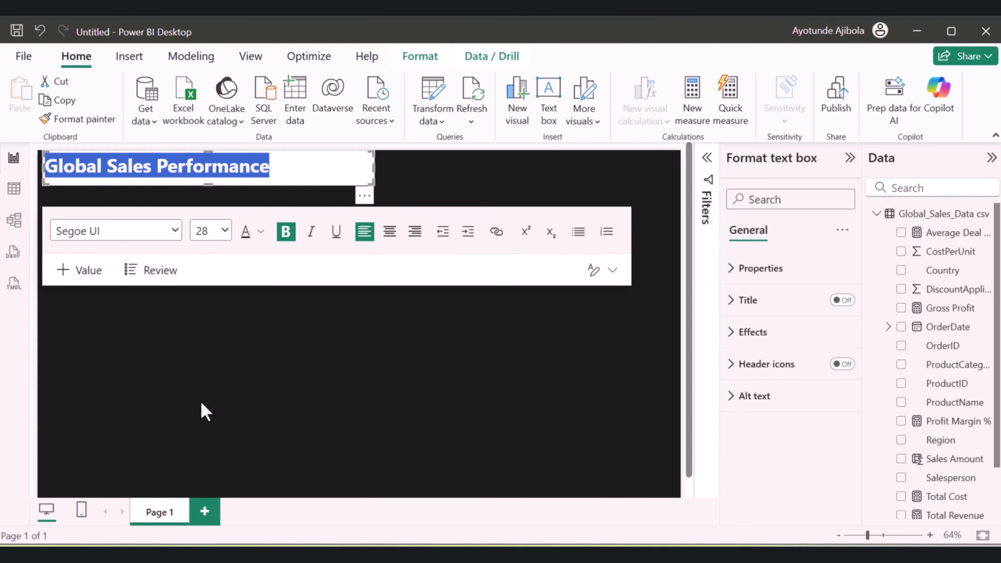
{"action": "left_click", "coordinate": [260, 231]}
{"action": "left_click", "coordinate": [272, 295]}
{"action": "left_click", "coordinate": [264, 365]}
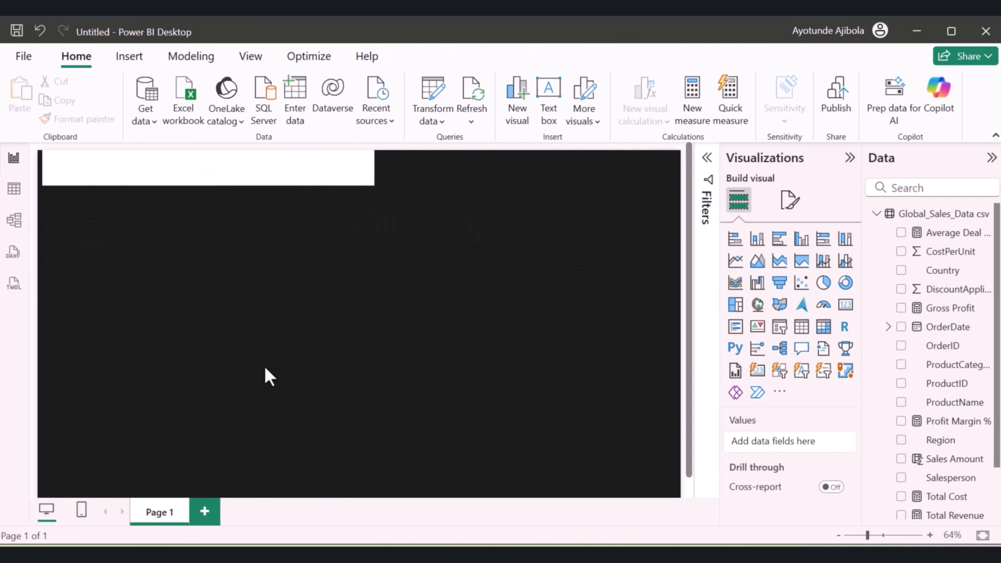
Turn off the background of the "Global Sales Performance" text box
{"action": "left_click", "coordinate": [245, 165]}
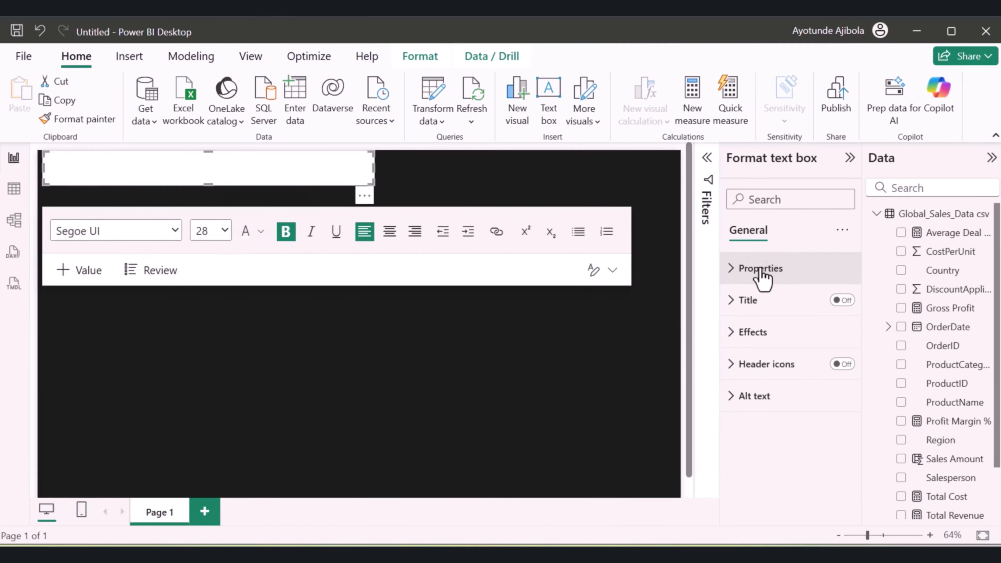
{"action": "left_click", "coordinate": [732, 332]}
{"action": "scroll", "coordinate": [825, 449], "scroll_direction": "down", "scroll_amount": 2}
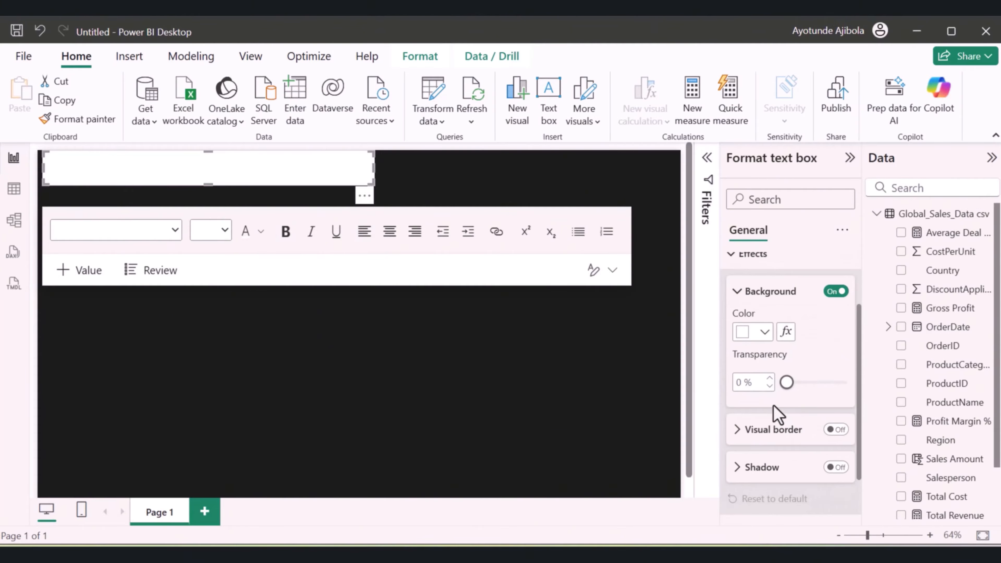
{"action": "left_click", "coordinate": [832, 291]}
{"action": "left_click", "coordinate": [514, 290]}
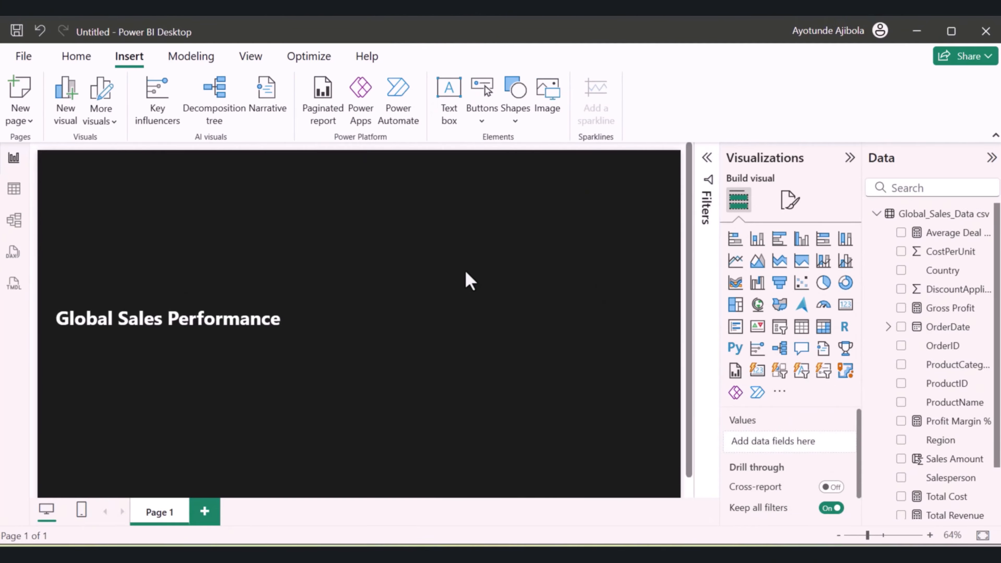
Insert a rectangle and resize it into a thin banner spanning the page width along the canvas's upper edge
{"action": "left_click", "coordinate": [511, 120]}
{"action": "left_click", "coordinate": [529, 174]}
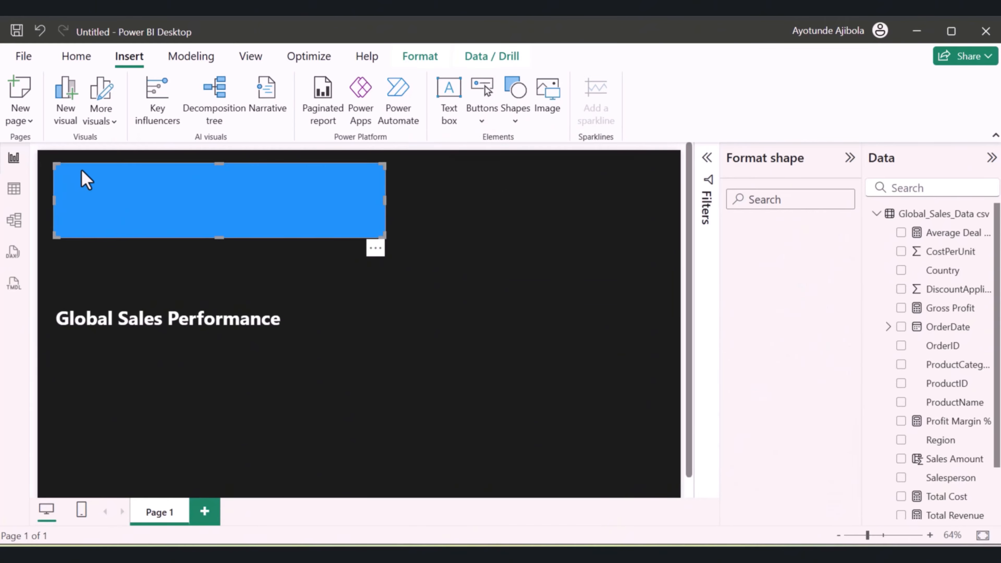
{"action": "left_click_drag", "start_coordinate": [219, 233], "coordinate": [215, 194]}
{"action": "left_click_drag", "start_coordinate": [386, 194], "coordinate": [673, 194]}
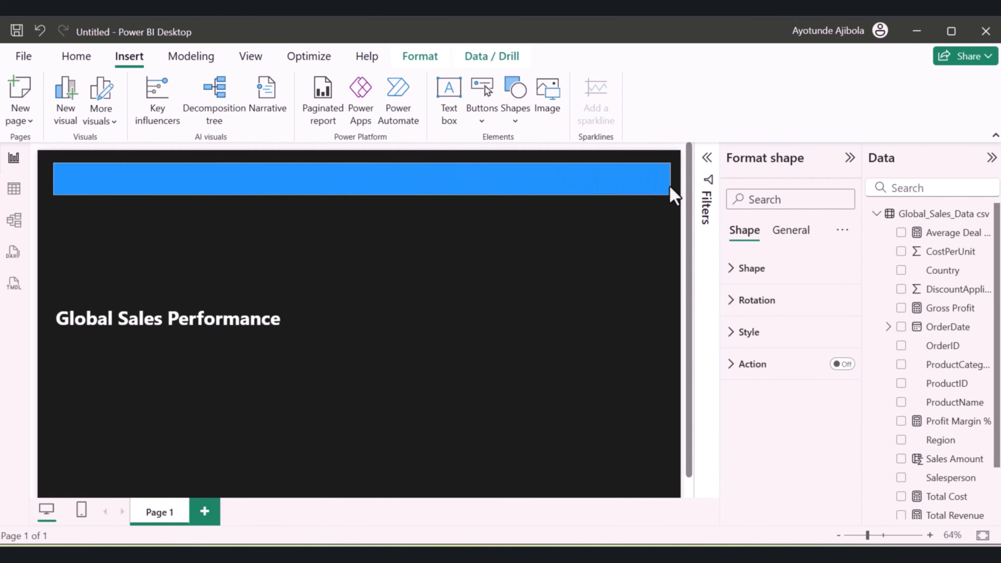
{"action": "left_click_drag", "start_coordinate": [54, 180], "coordinate": [43, 179]}
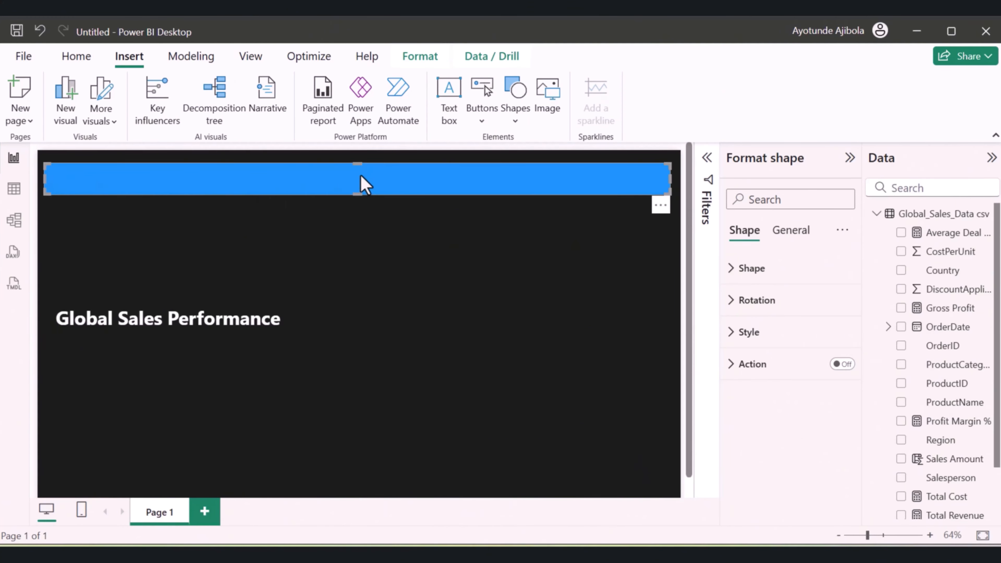
{"action": "left_click_drag", "start_coordinate": [364, 184], "coordinate": [364, 177]}
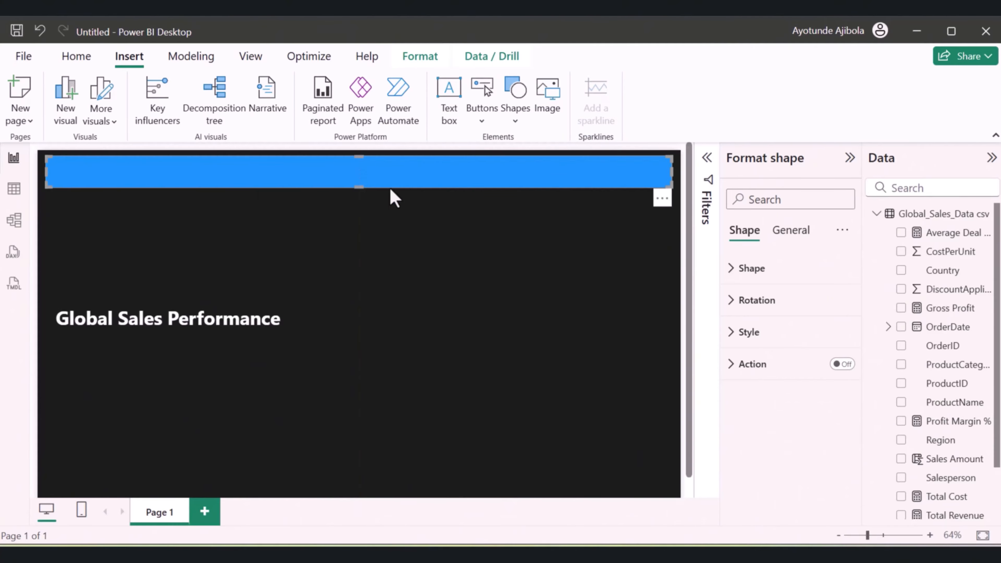
Give the banner rectangle a custom turquoise fill at about 84% transparency and turn off its border
{"action": "left_click", "coordinate": [733, 333]}
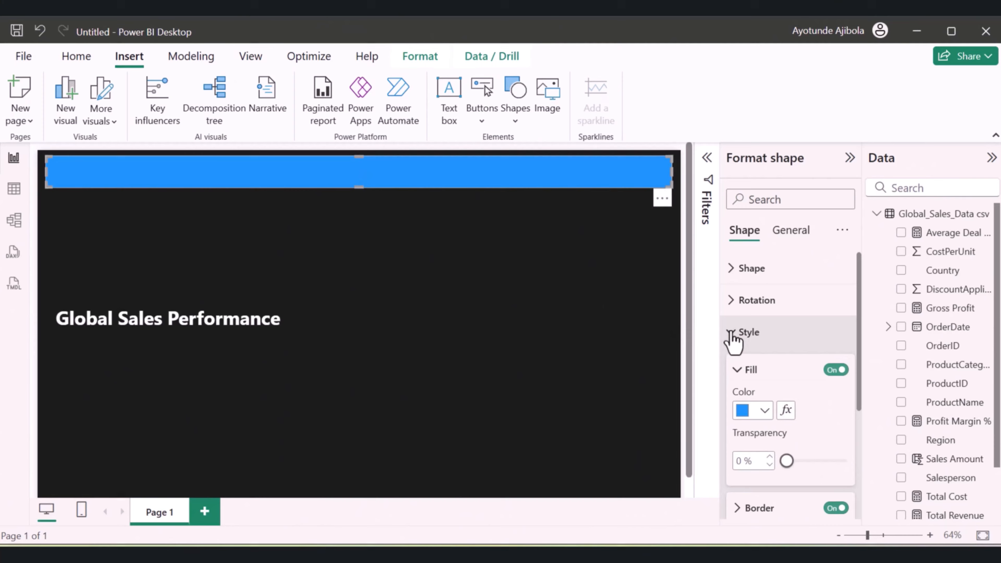
{"action": "left_click", "coordinate": [764, 410]}
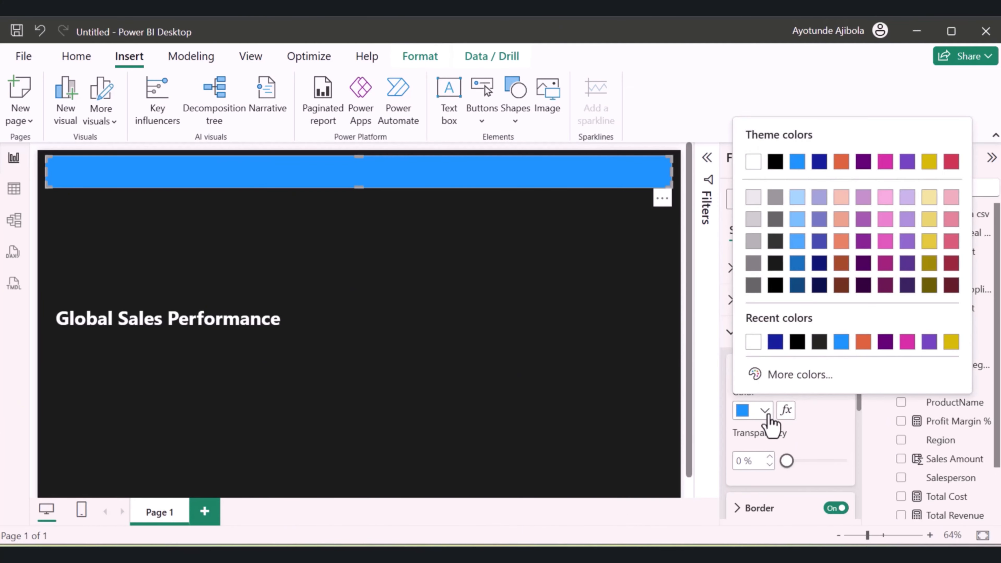
{"action": "left_click", "coordinate": [780, 374]}
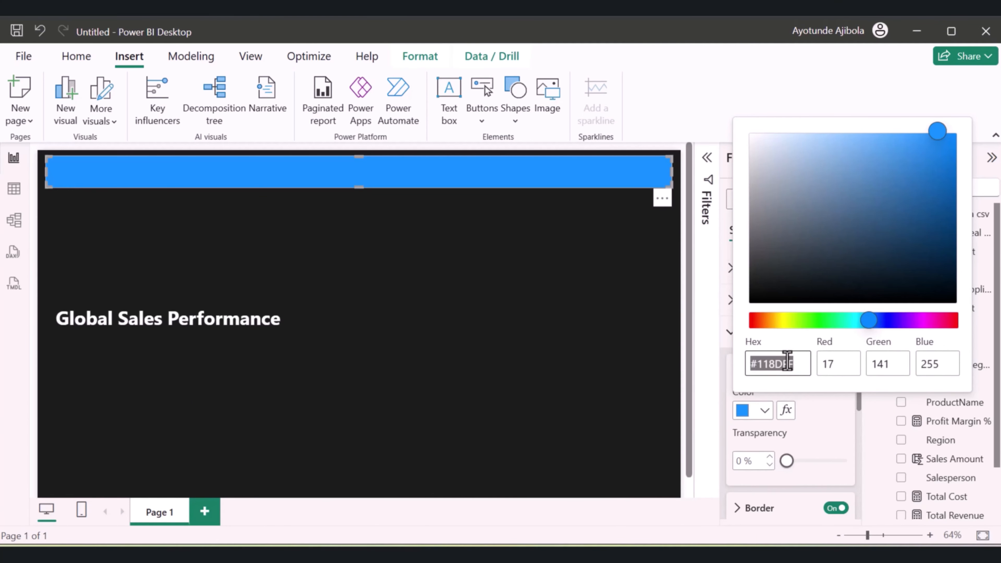
{"action": "type", "text": "#00B8D9"}
{"action": "left_click", "coordinate": [824, 422]}
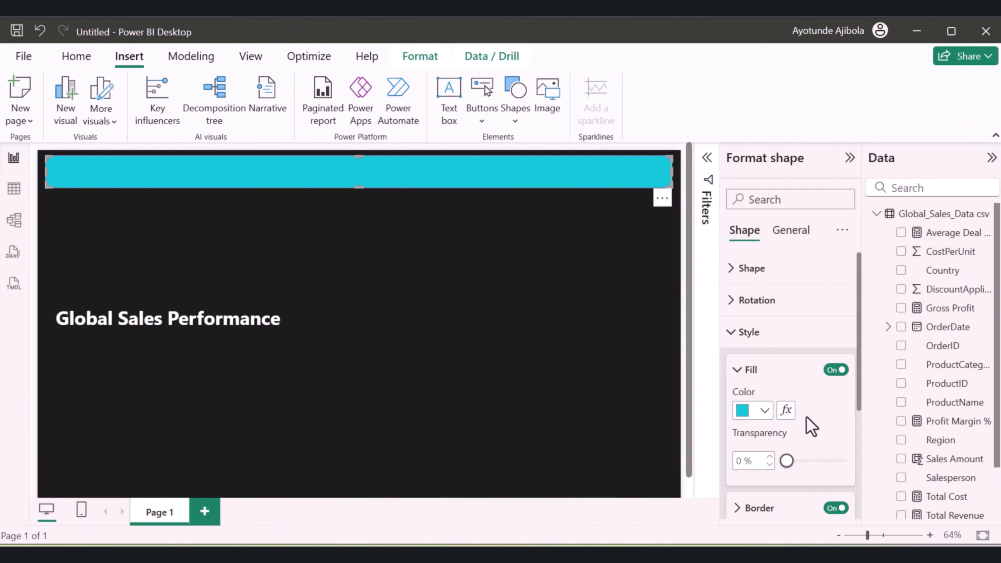
{"action": "left_click_drag", "start_coordinate": [786, 460], "coordinate": [836, 460]}
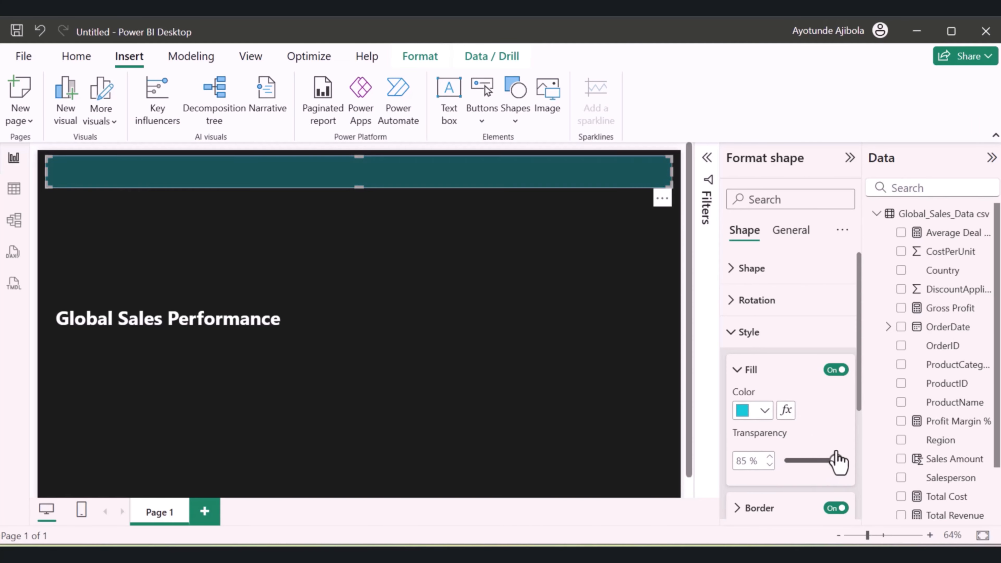
{"action": "left_click", "coordinate": [620, 319]}
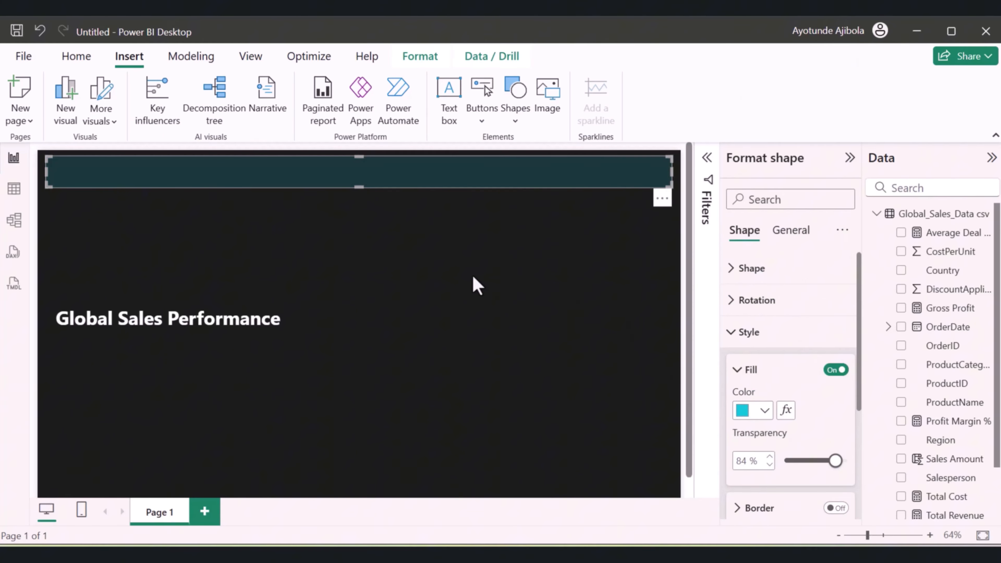
Change the banner rectangle's fill to the recently used bright blue and set its transparency to 87%
{"action": "left_click", "coordinate": [764, 411]}
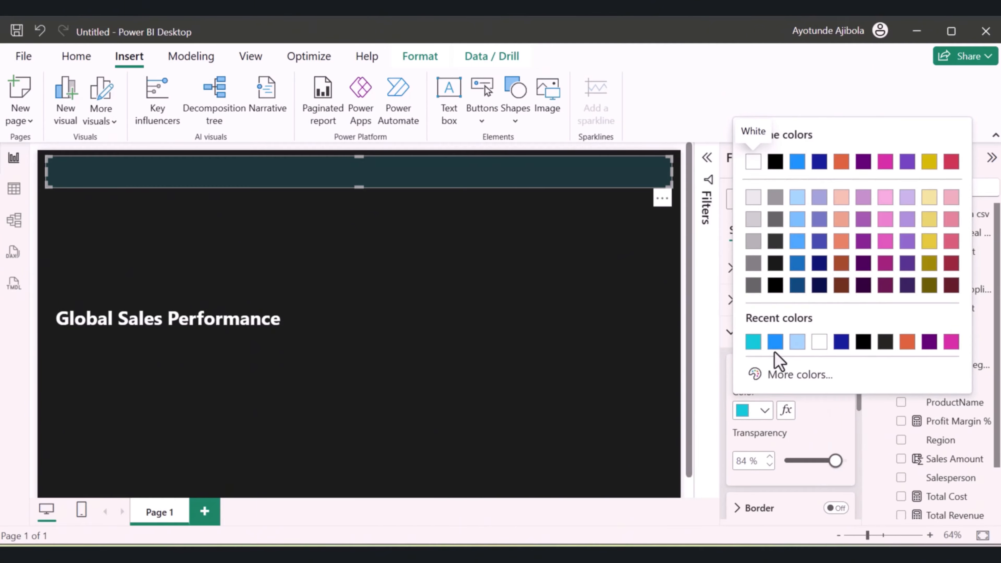
{"action": "left_click", "coordinate": [775, 341]}
{"action": "double_click", "coordinate": [745, 461]}
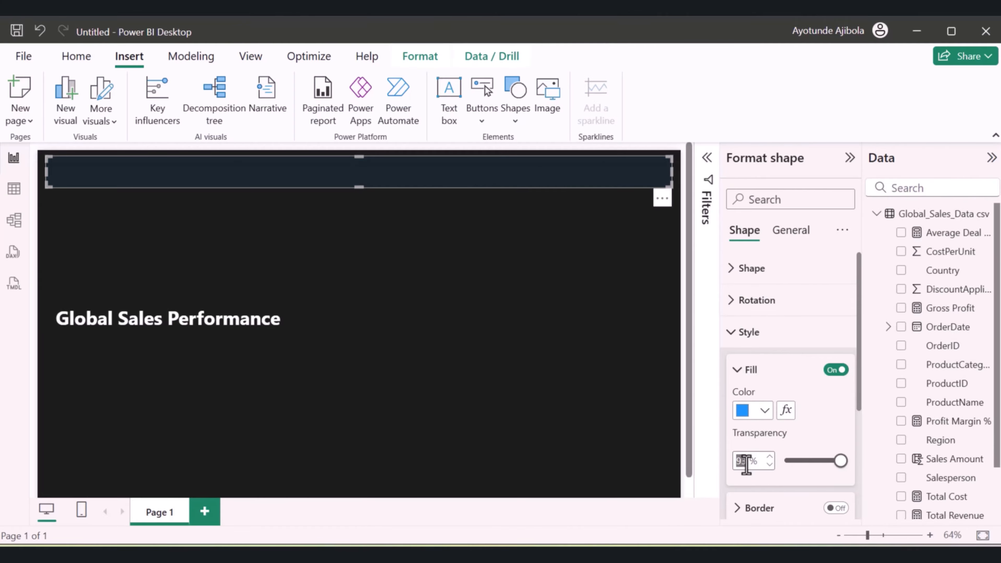
{"action": "type", "text": "95"}
{"action": "key", "text": "BackSpace"}
{"action": "key", "text": "BackSpace"}
{"action": "type", "text": "87"}
{"action": "left_click", "coordinate": [402, 401]}
Move the "Global Sales Performance" text box onto the banner near its left end
{"action": "left_click", "coordinate": [235, 330]}
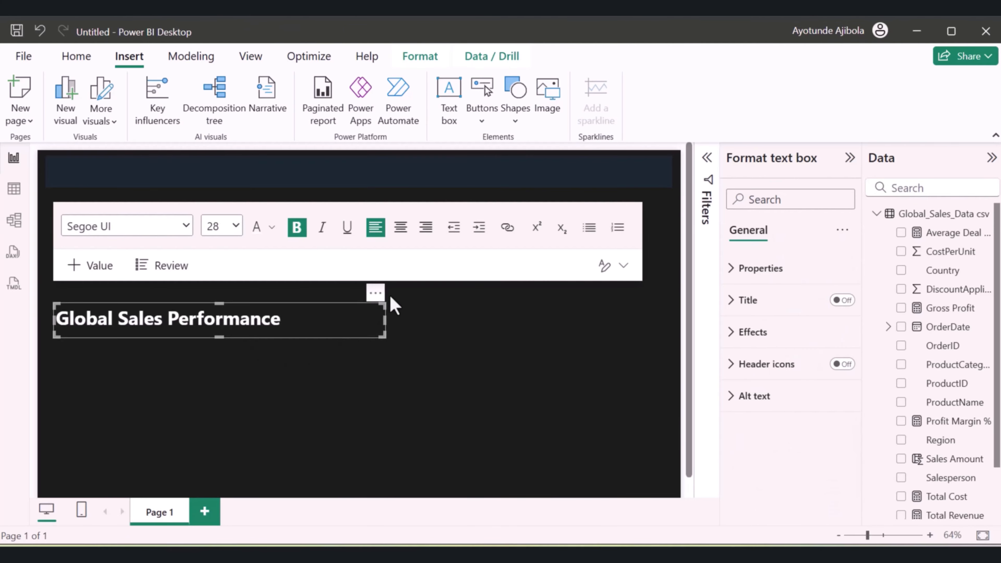
{"action": "left_click_drag", "start_coordinate": [375, 306], "coordinate": [328, 164]}
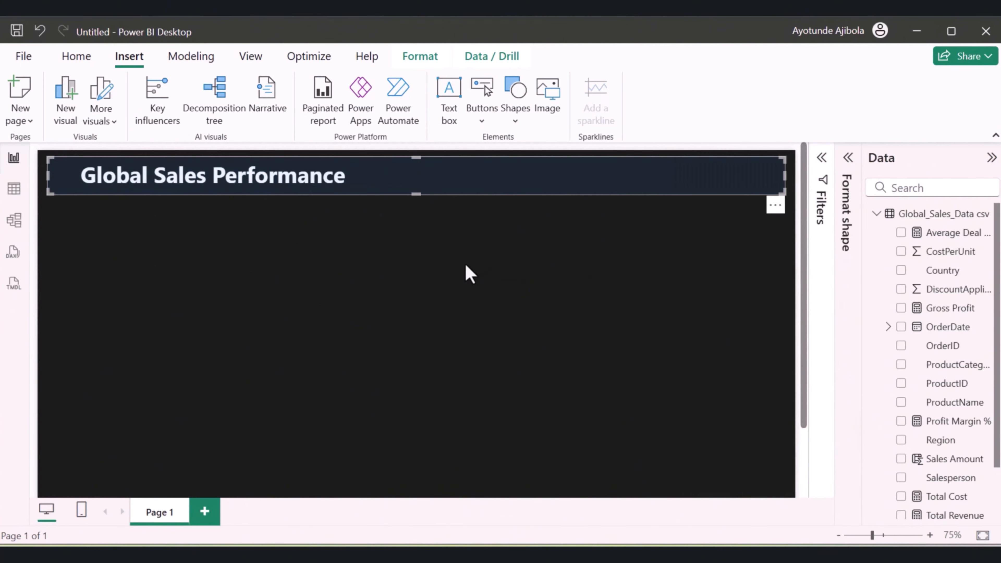
{"action": "left_click", "coordinate": [466, 266]}
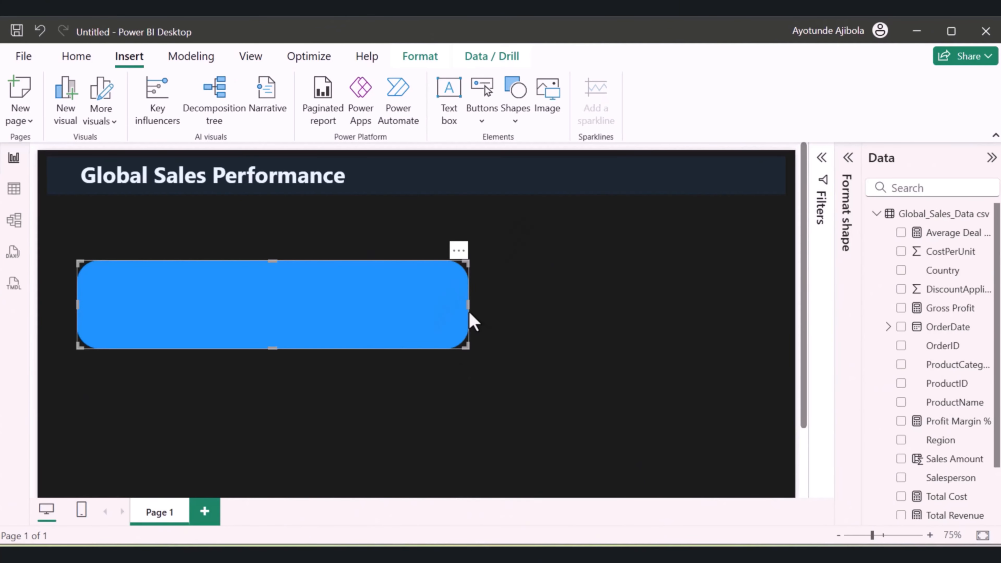
Resize the blue rounded rectangle to roughly a third of the page width and increase its height
{"action": "left_click_drag", "start_coordinate": [468, 306], "coordinate": [352, 295]}
{"action": "key", "text": "Up"}
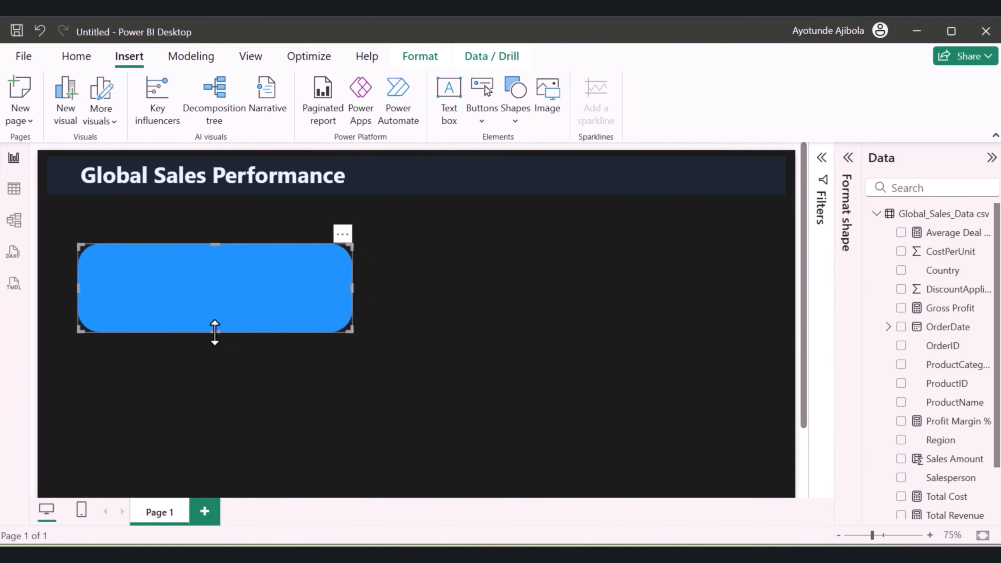
{"action": "left_click_drag", "start_coordinate": [215, 331], "coordinate": [203, 377]}
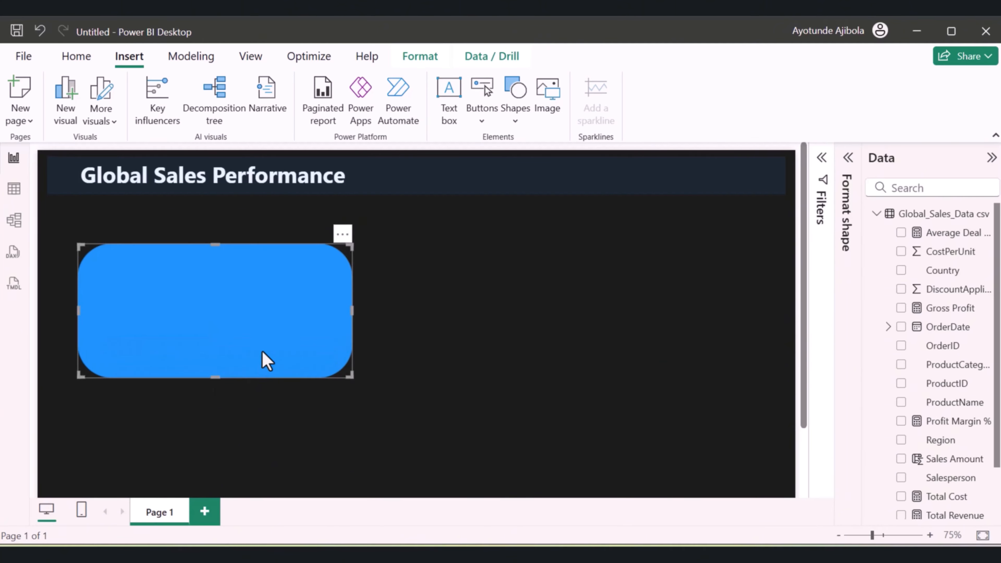
Duplicate the rounded rectangle and arrange four of them in a two-by-two grid below the banner
{"action": "left_click_drag", "start_coordinate": [264, 361], "coordinate": [594, 342]}
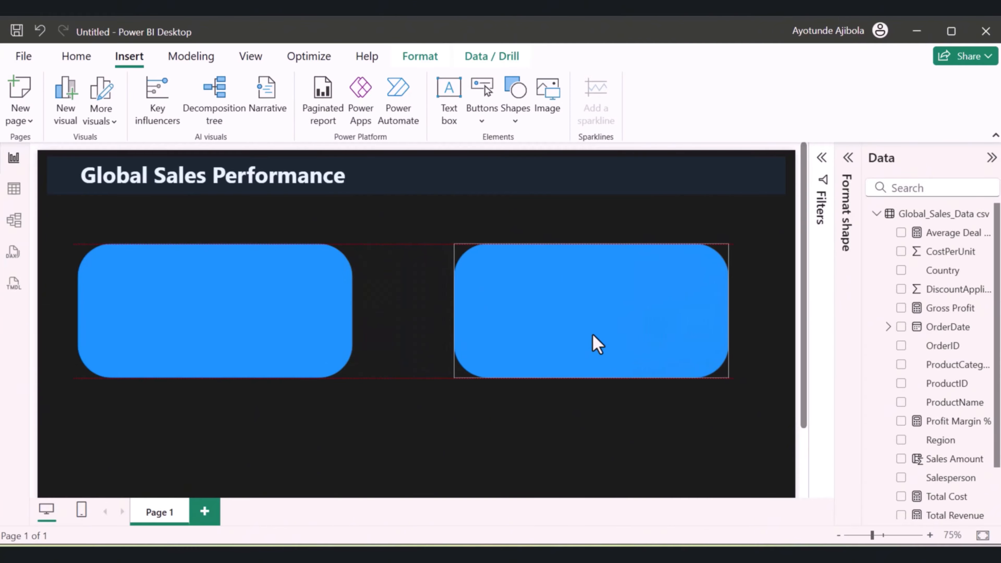
{"action": "left_click_drag", "start_coordinate": [574, 306], "coordinate": [565, 292]}
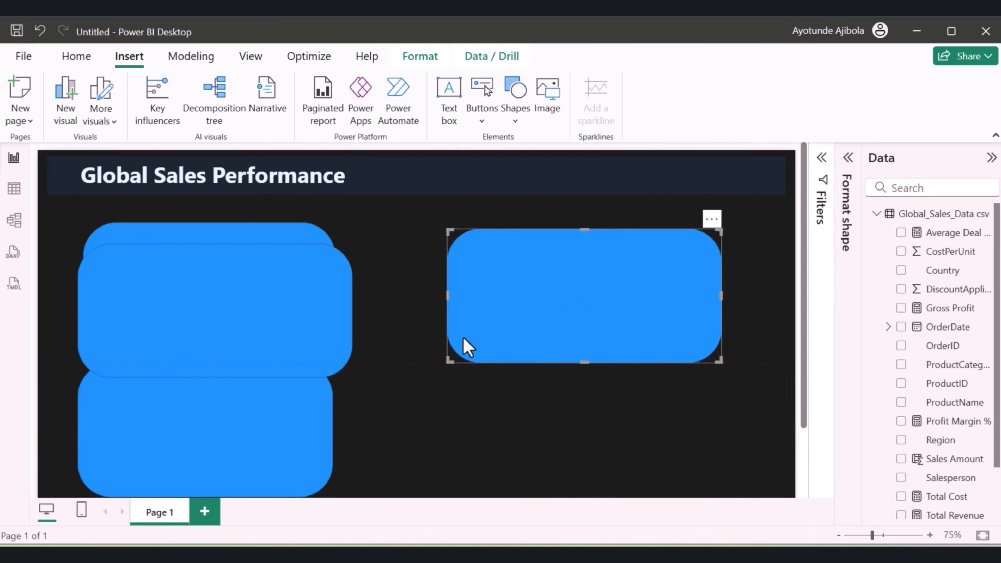
{"action": "left_click_drag", "start_coordinate": [275, 333], "coordinate": [610, 466]}
{"action": "left_click", "coordinate": [561, 306]}
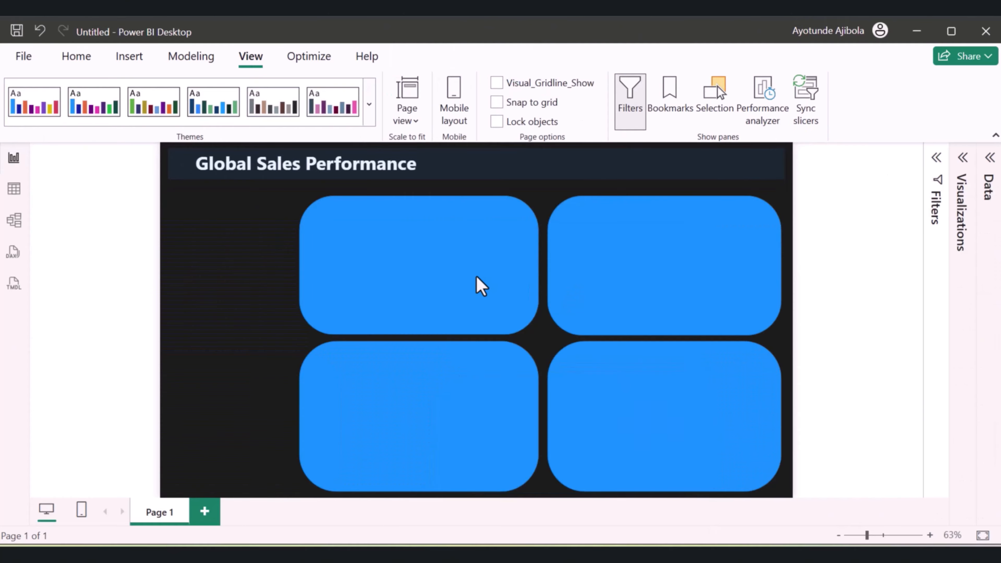
{"action": "left_click", "coordinate": [480, 288]}
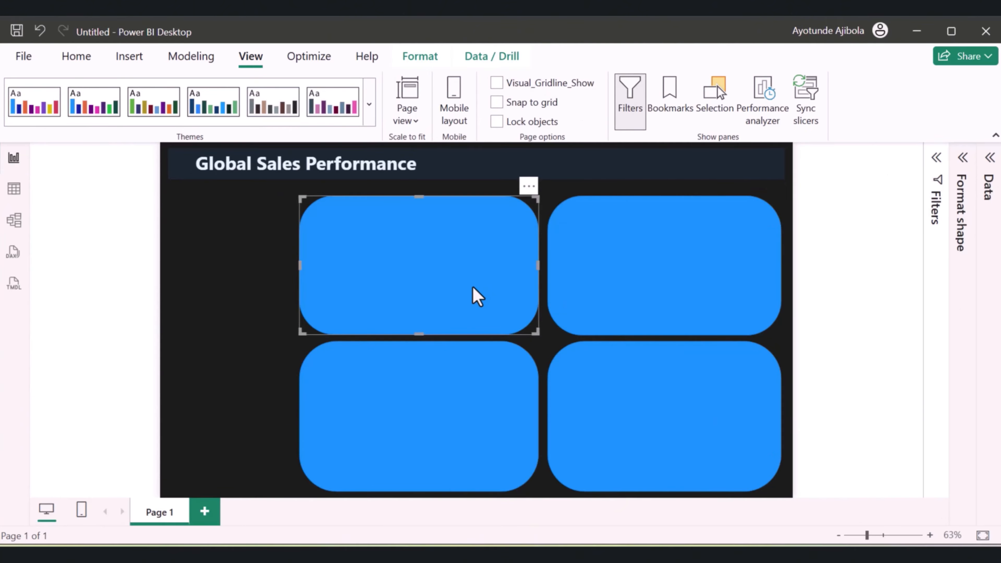
Add a fifth rounded rectangle beside the grid as a narrow vertical panel spanning the height of both rows
{"action": "left_click_drag", "start_coordinate": [473, 287], "coordinate": [370, 293]}
{"action": "left_click_drag", "start_coordinate": [407, 264], "coordinate": [292, 263]}
{"action": "left_click_drag", "start_coordinate": [231, 334], "coordinate": [231, 488]}
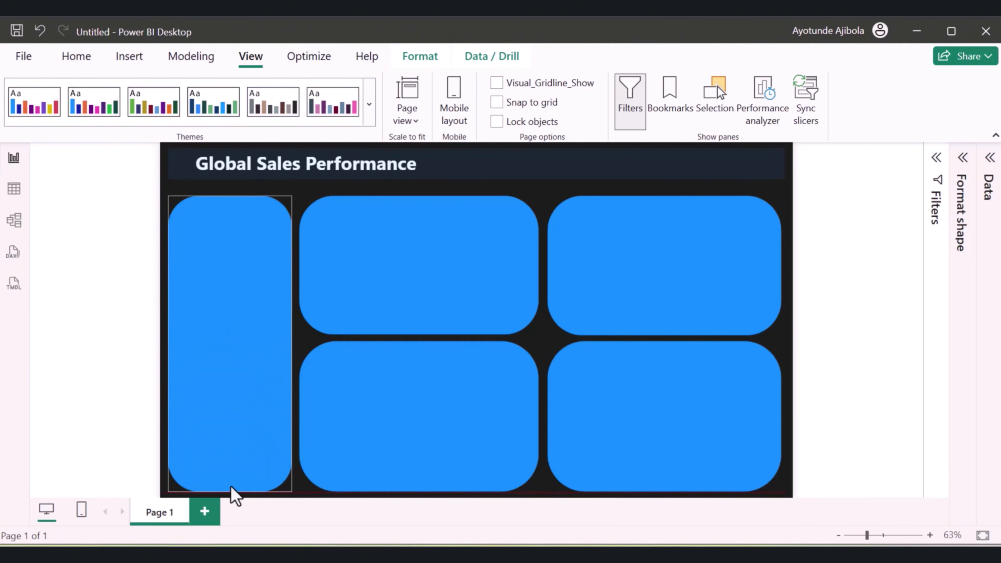
{"action": "left_click", "coordinate": [846, 395]}
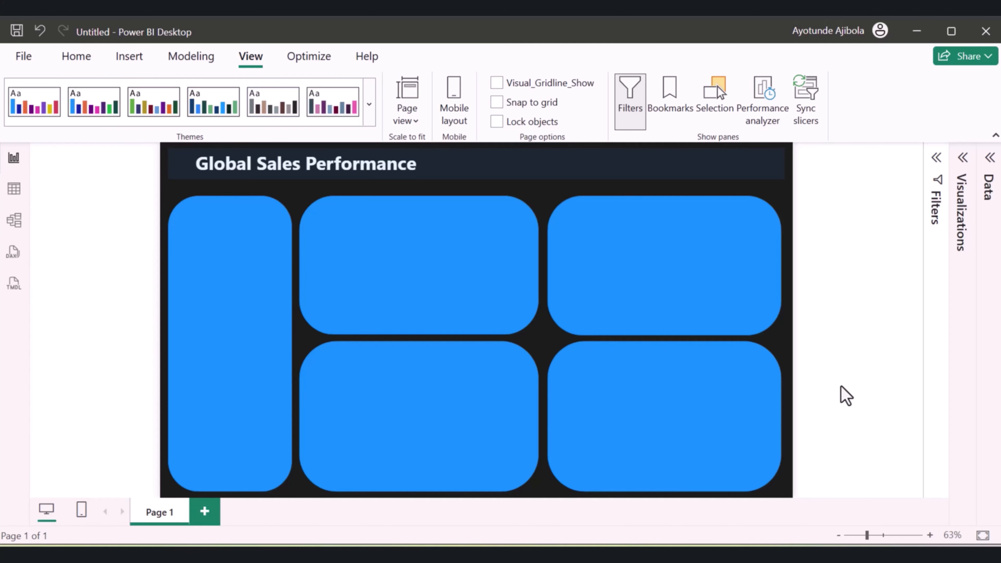
Set the fill of the grid's upper-left rounded rectangle to the custom colour #2D2D2D
{"action": "left_click", "coordinate": [963, 158]}
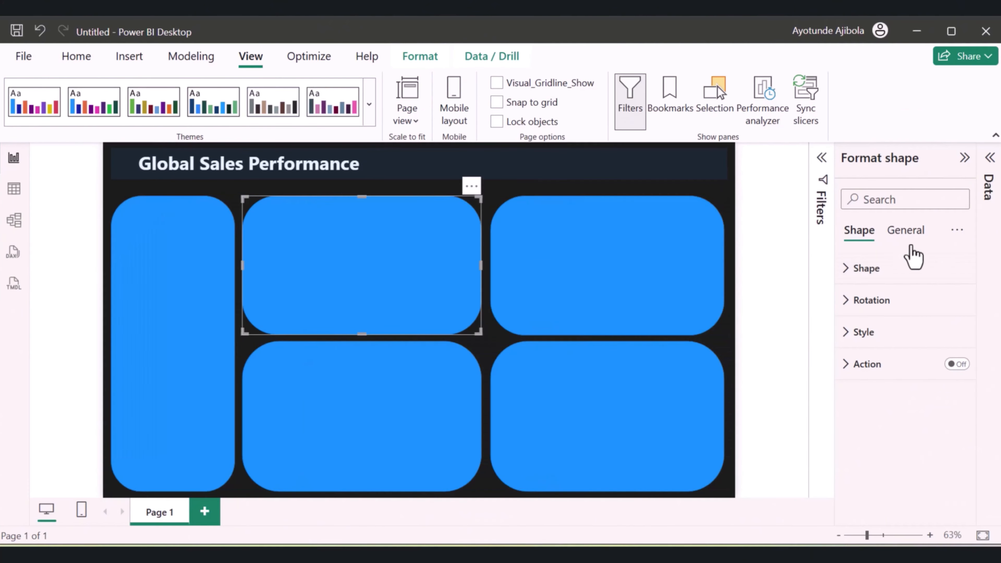
{"action": "left_click", "coordinate": [964, 157]}
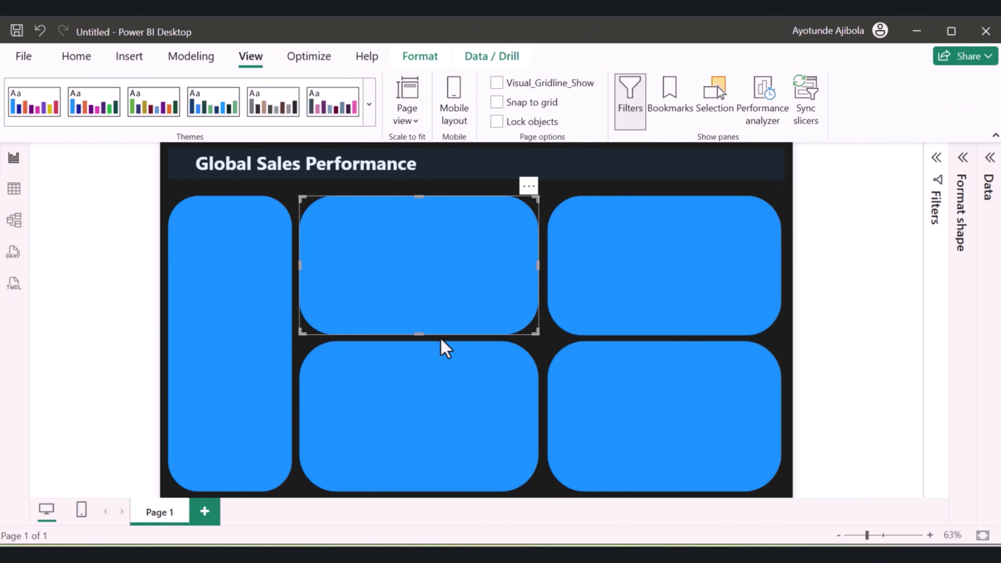
{"action": "left_click", "coordinate": [962, 157]}
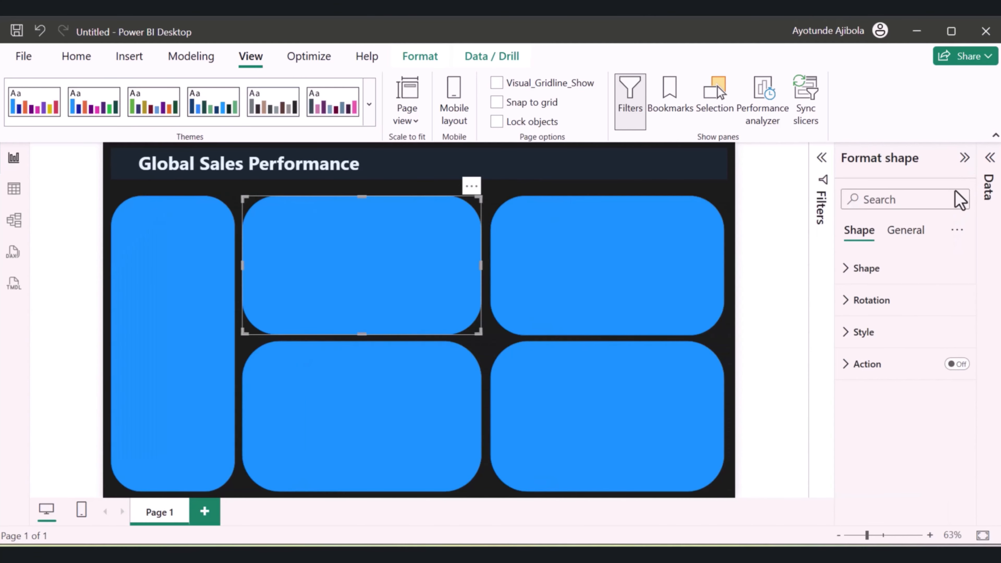
{"action": "left_click", "coordinate": [852, 339]}
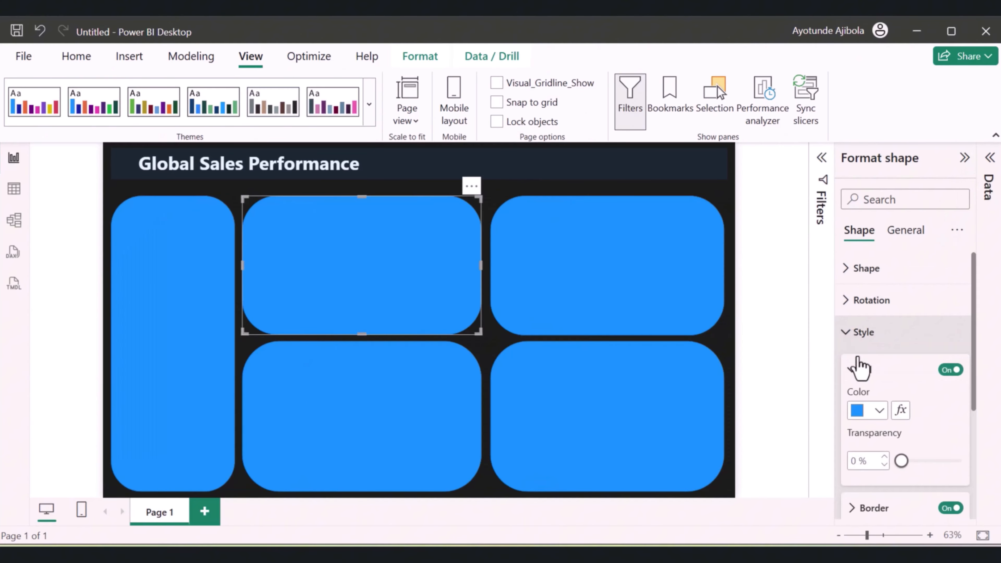
{"action": "left_click", "coordinate": [878, 413]}
{"action": "left_click", "coordinate": [813, 374]}
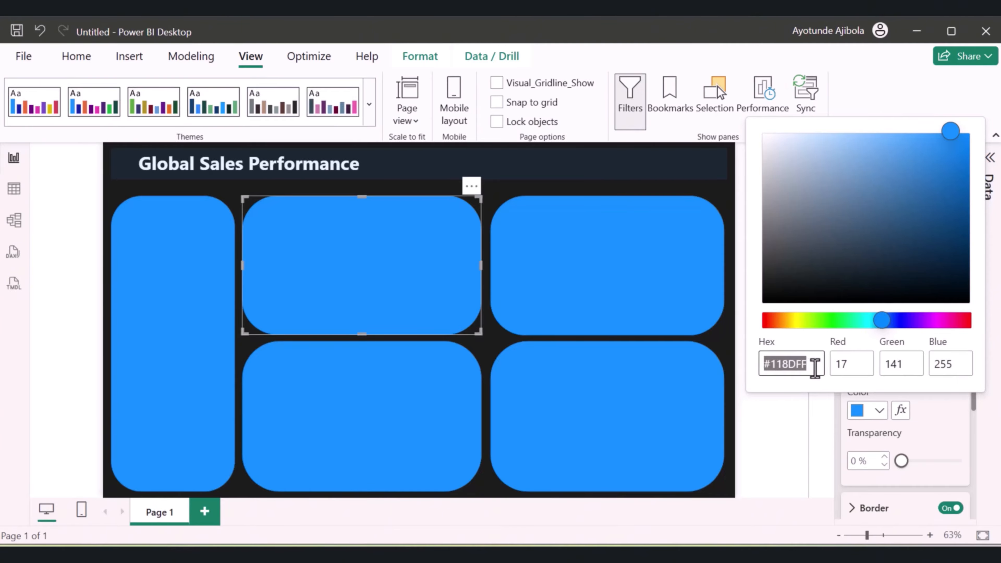
{"action": "left_click_drag", "start_coordinate": [816, 365], "coordinate": [774, 363]}
{"action": "key", "text": "BackSpace"}
{"action": "key", "text": "BackSpace"}
{"action": "type", "text": "2D2D2D"}
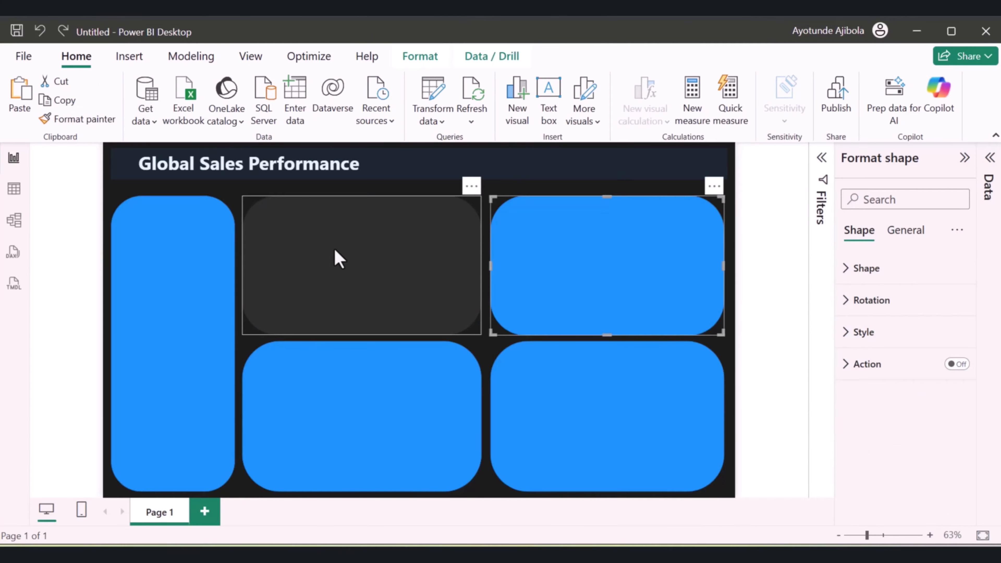
Copy the dark grey rectangle's formatting to the remaining blue panels with Format painter
{"action": "left_click", "coordinate": [331, 258]}
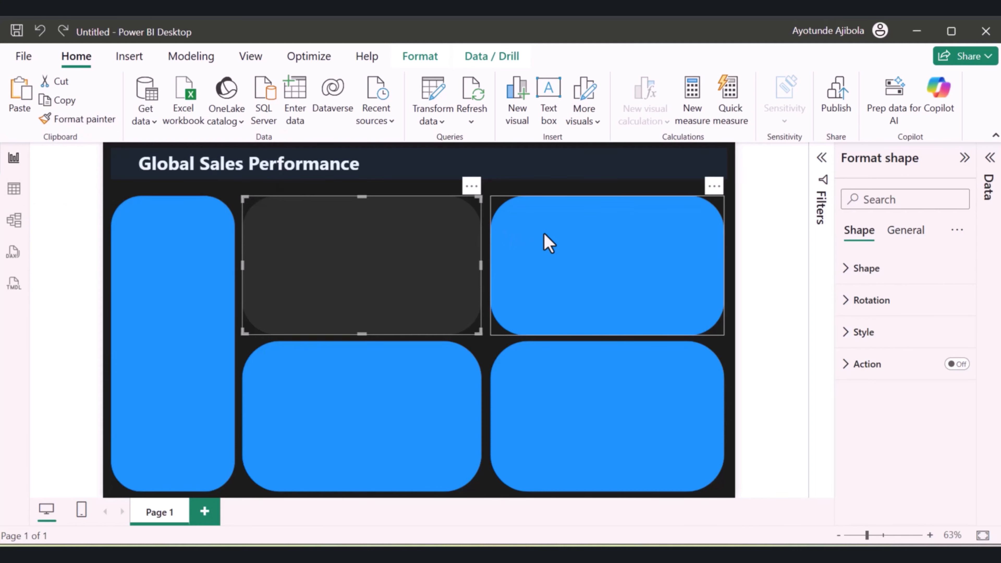
{"action": "left_click", "coordinate": [79, 119]}
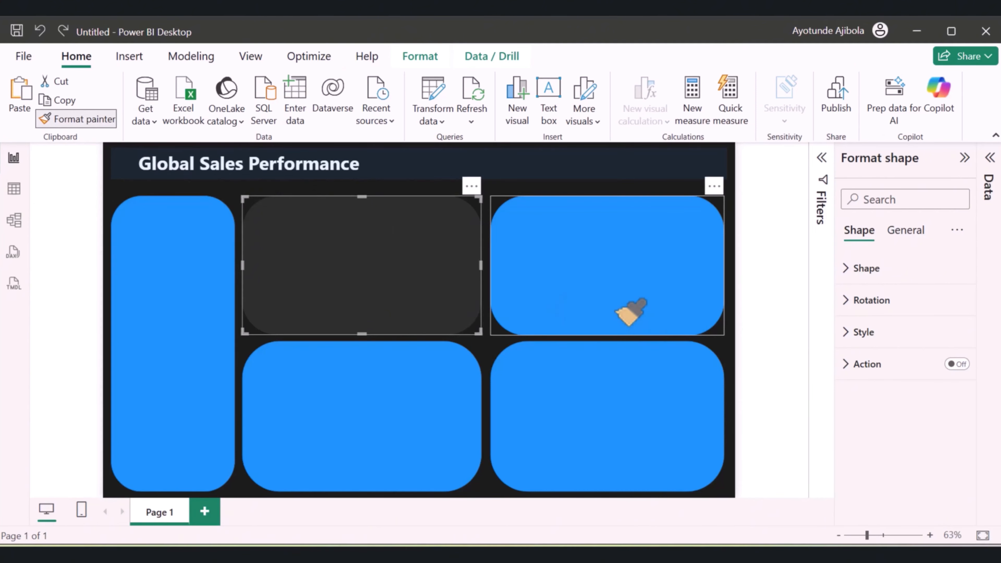
{"action": "left_click", "coordinate": [631, 312]}
{"action": "left_click", "coordinate": [97, 127]}
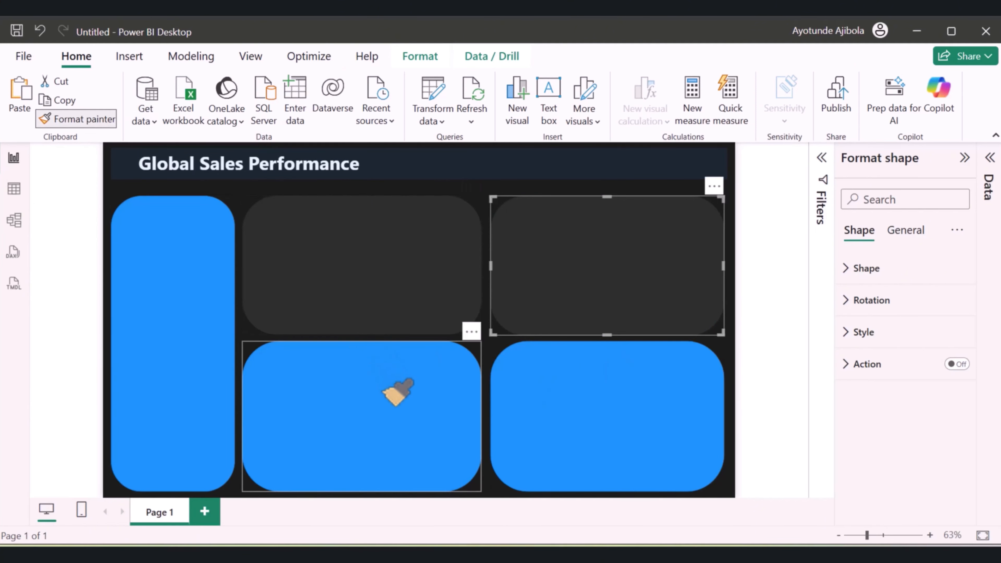
{"action": "left_click", "coordinate": [336, 356]}
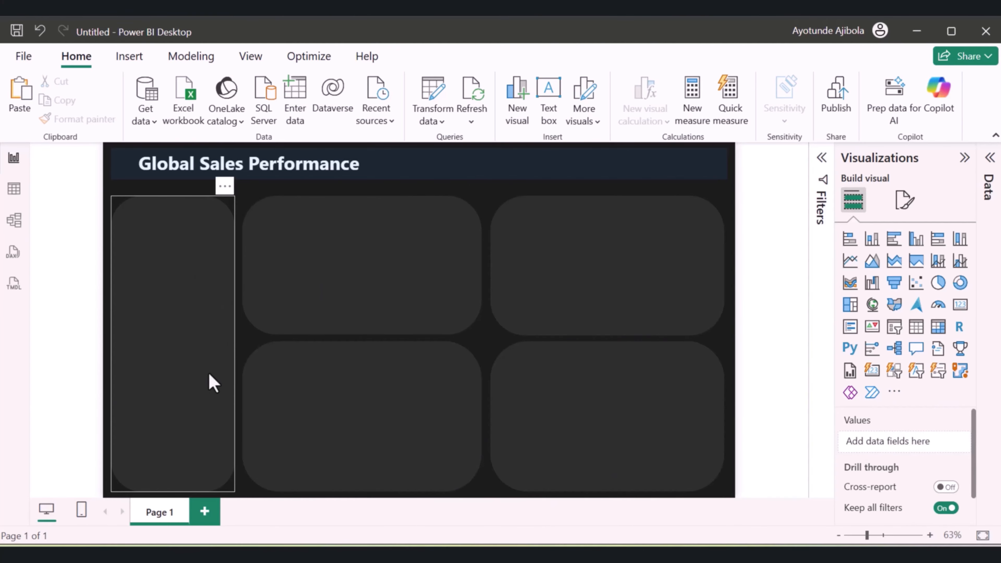
{"action": "left_click", "coordinate": [186, 343]}
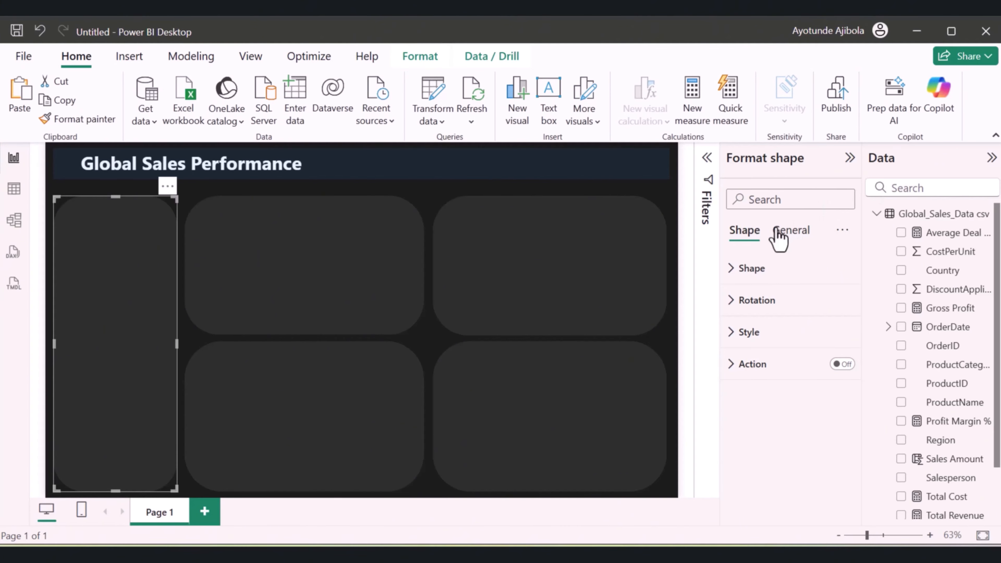
{"action": "left_click", "coordinate": [789, 231]}
{"action": "left_click", "coordinate": [754, 237]}
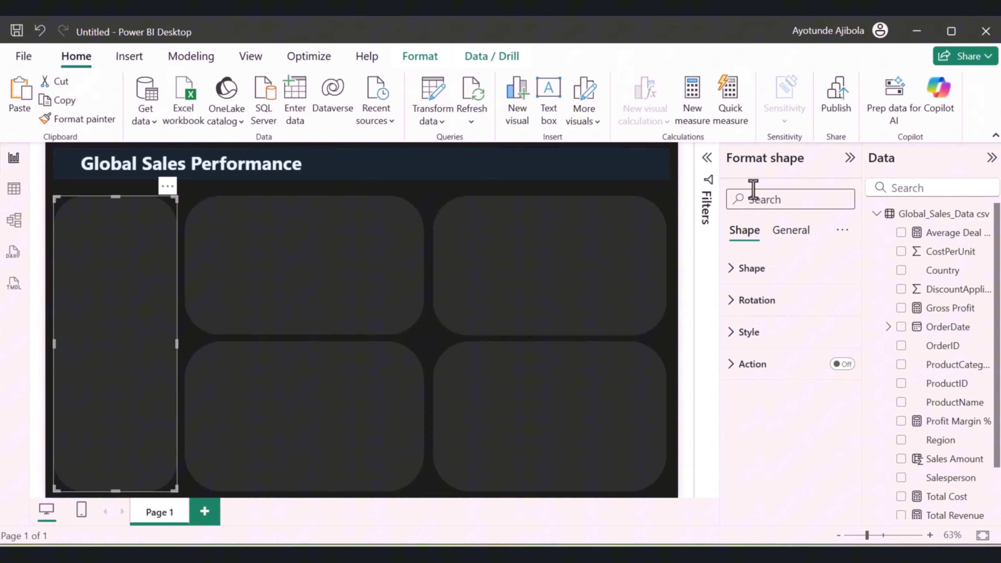
{"action": "left_click", "coordinate": [516, 193]}
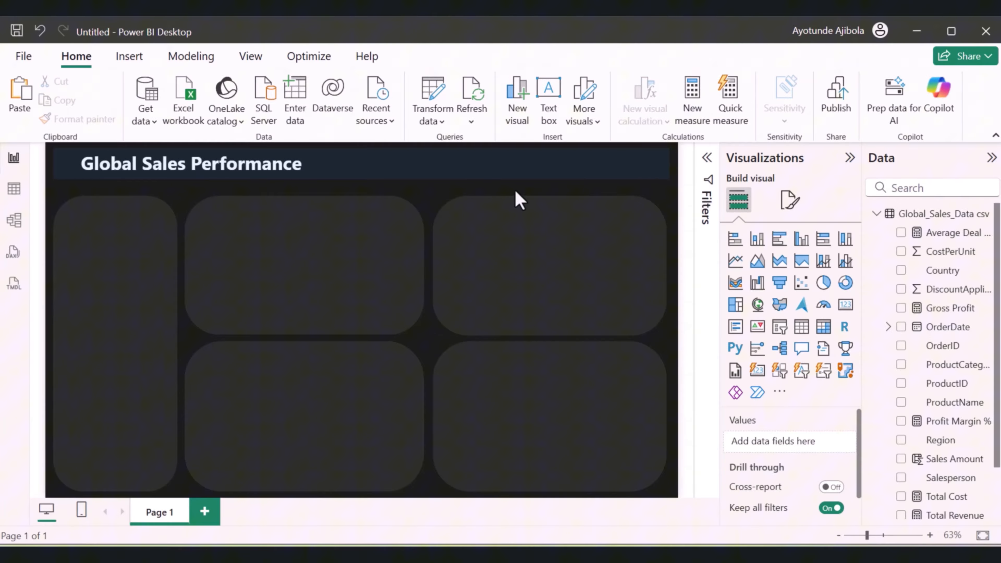
Insert a card visual and shrink it to fit inside the upper part of the narrow vertical panel
{"action": "left_click", "coordinate": [845, 305]}
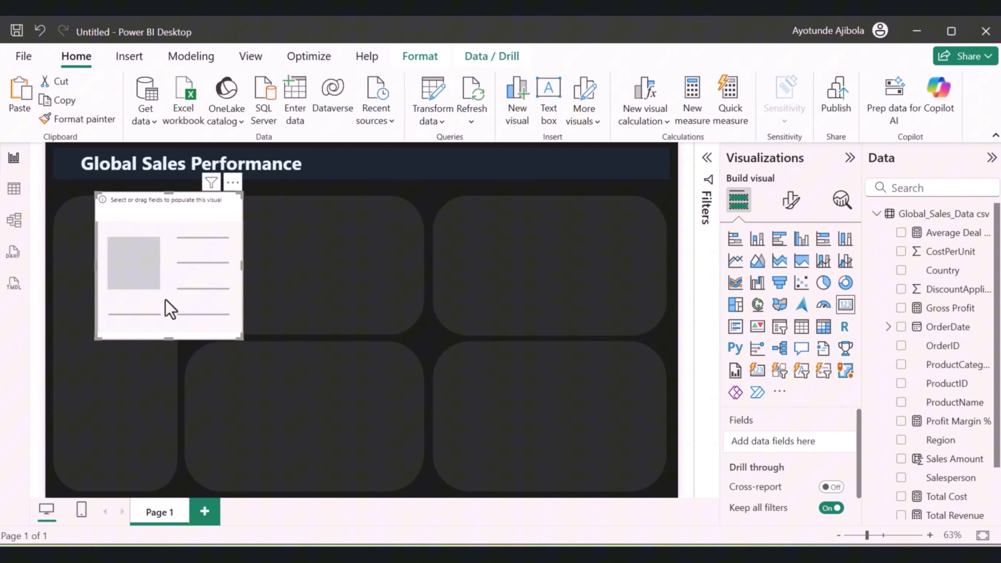
{"action": "left_click_drag", "start_coordinate": [164, 299], "coordinate": [130, 299]}
{"action": "left_click_drag", "start_coordinate": [208, 265], "coordinate": [158, 266]}
{"action": "left_click_drag", "start_coordinate": [109, 193], "coordinate": [115, 271]}
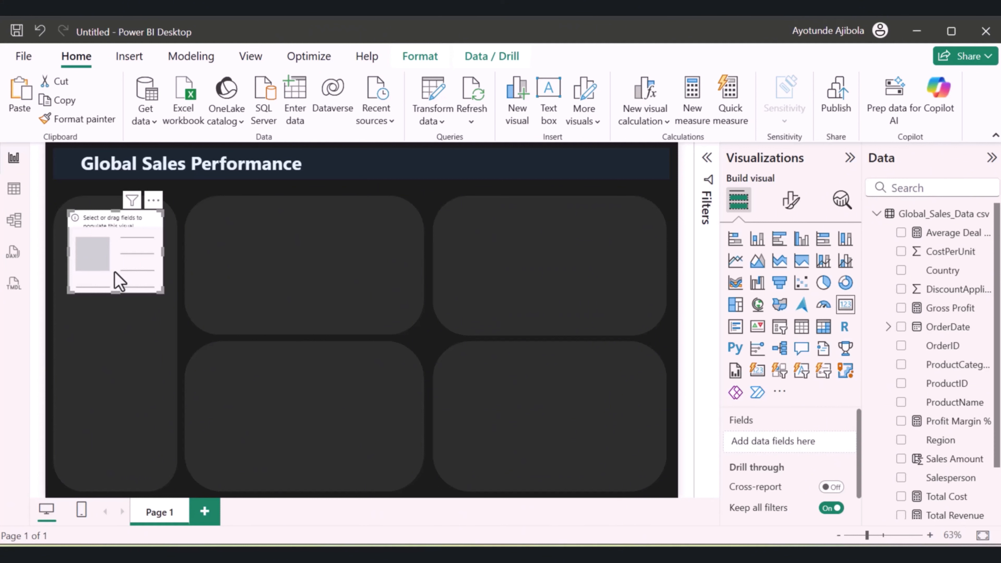
Add the Total Revenue measure to the card
{"action": "scroll", "coordinate": [980, 384], "scroll_direction": "down", "scroll_amount": 2}
{"action": "left_click_drag", "start_coordinate": [950, 453], "coordinate": [166, 266]}
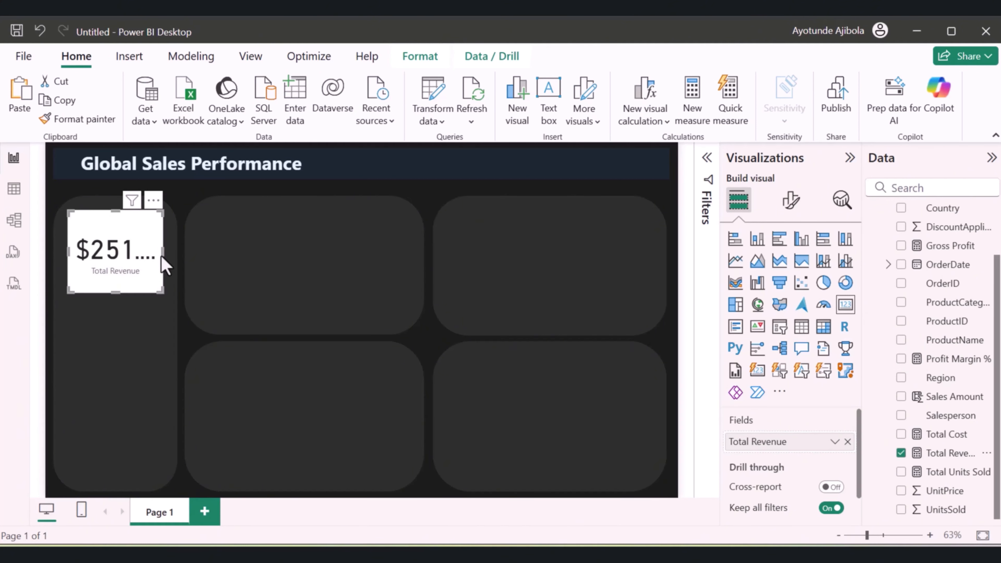
{"action": "scroll", "coordinate": [786, 445], "scroll_direction": "down", "scroll_amount": 1}
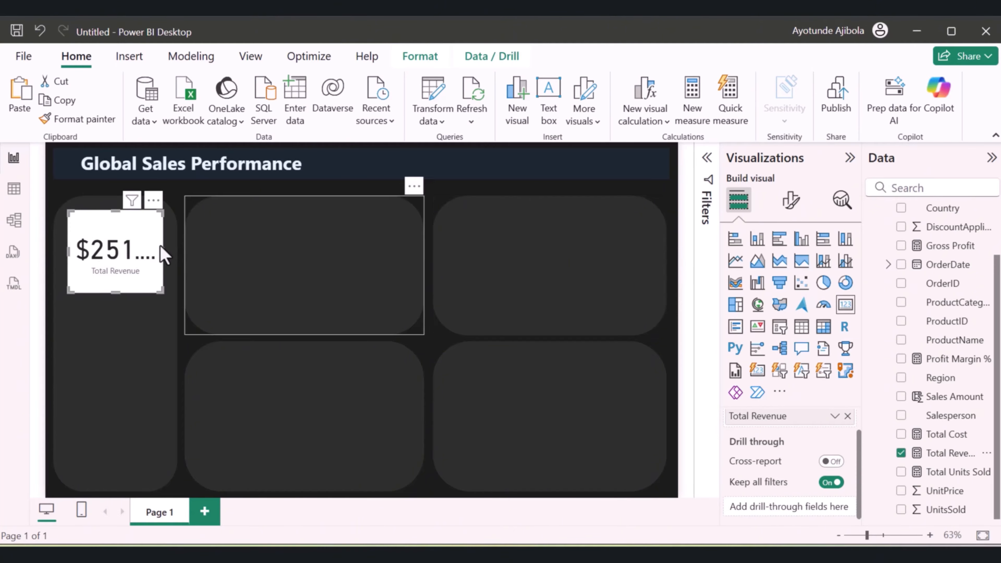
Set the Total Revenue card's callout value colour to white and its category label colour to light grey
{"action": "left_click", "coordinate": [791, 200]}
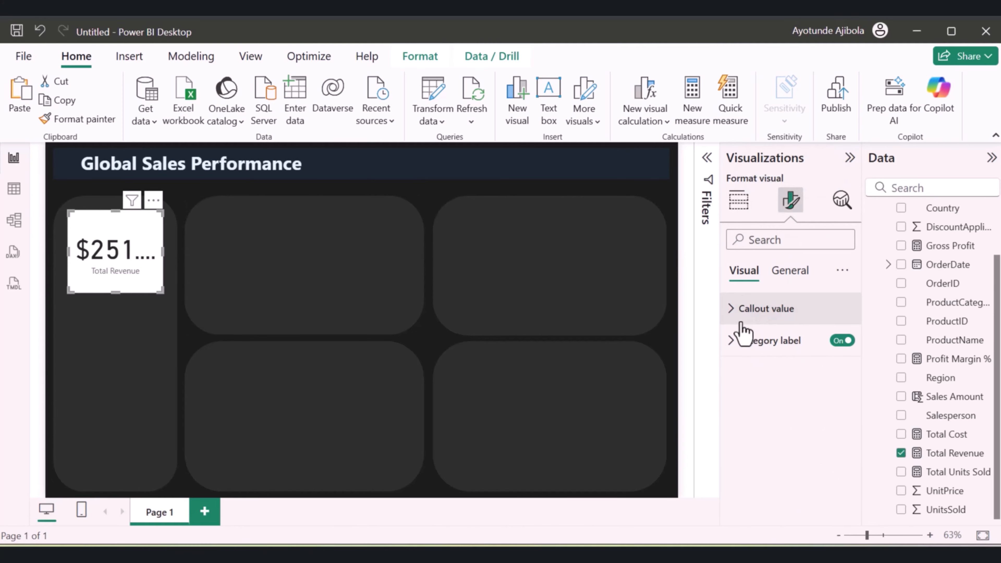
{"action": "left_click", "coordinate": [732, 309]}
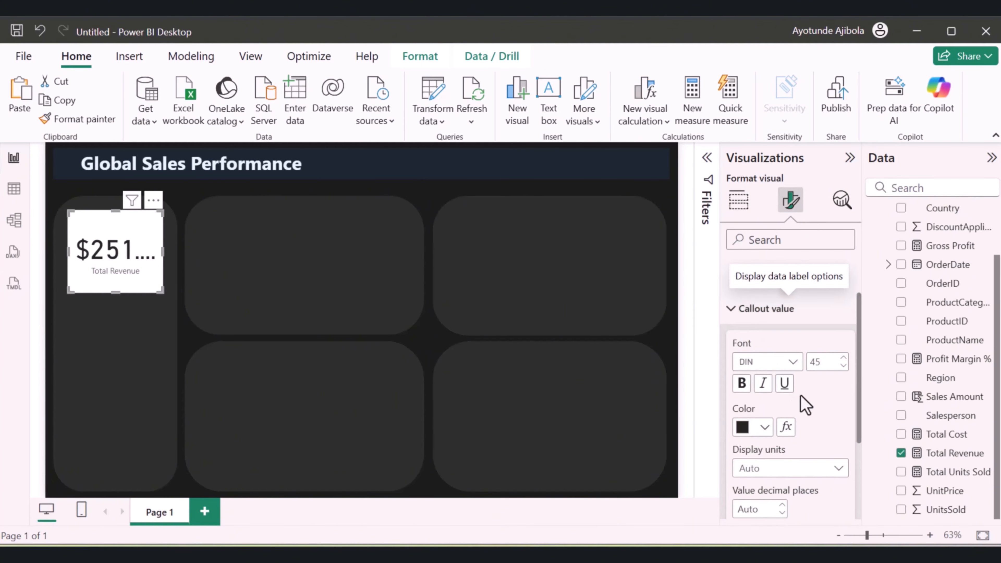
{"action": "left_click", "coordinate": [764, 427]}
{"action": "left_click", "coordinate": [752, 180]}
{"action": "scroll", "coordinate": [839, 381], "scroll_direction": "down", "scroll_amount": 2}
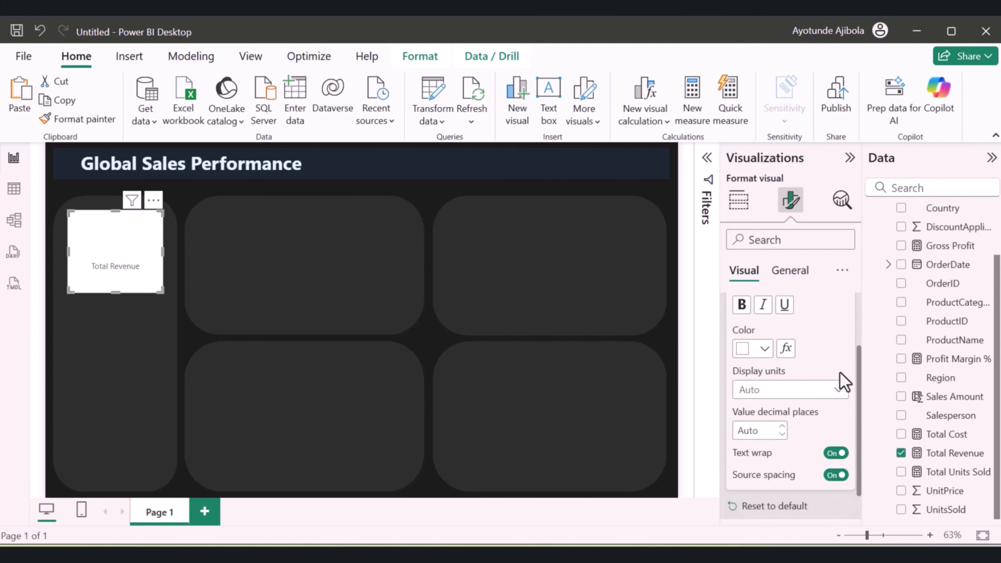
{"action": "scroll", "coordinate": [841, 381], "scroll_direction": "down", "scroll_amount": 5}
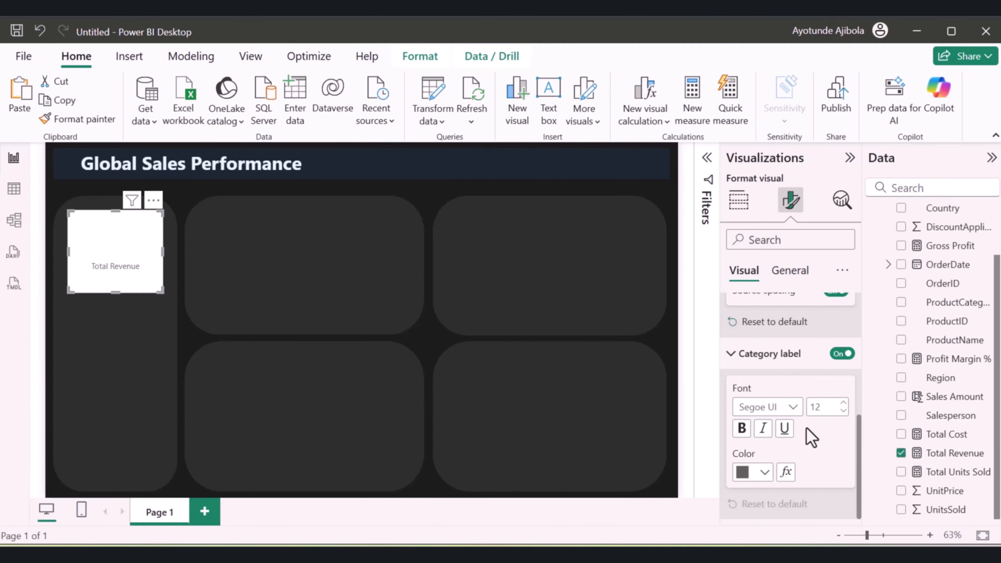
{"action": "left_click", "coordinate": [749, 479]}
{"action": "left_click", "coordinate": [753, 284]}
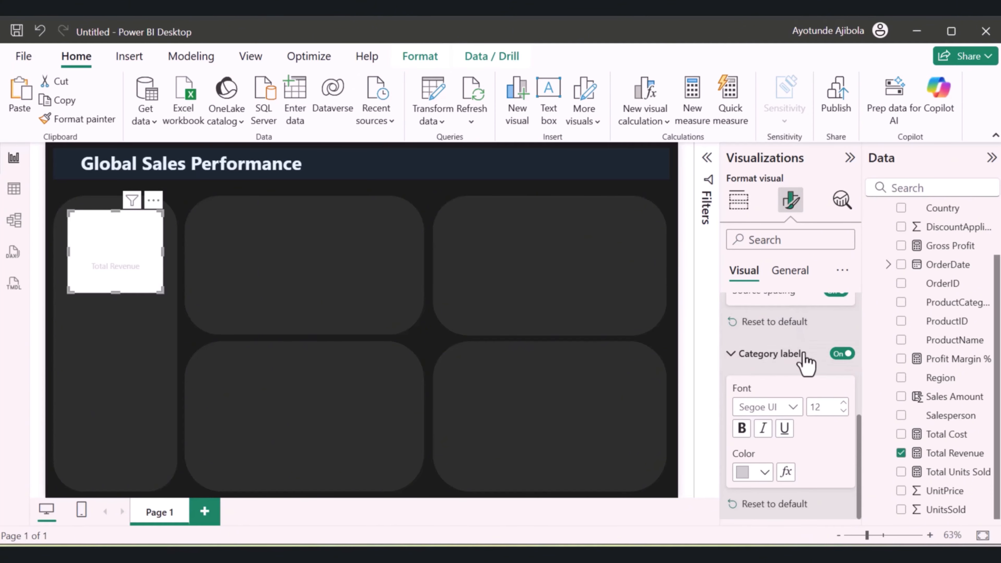
Turn off the Total Revenue card's background
{"action": "left_click", "coordinate": [789, 270]}
{"action": "left_click", "coordinate": [835, 410]}
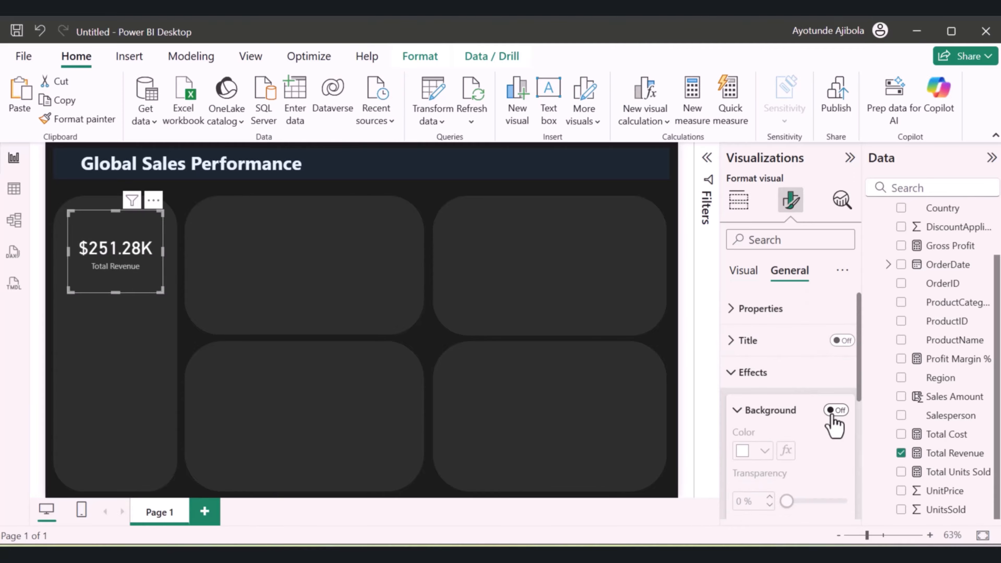
{"action": "scroll", "coordinate": [832, 414], "scroll_direction": "down", "scroll_amount": 3}
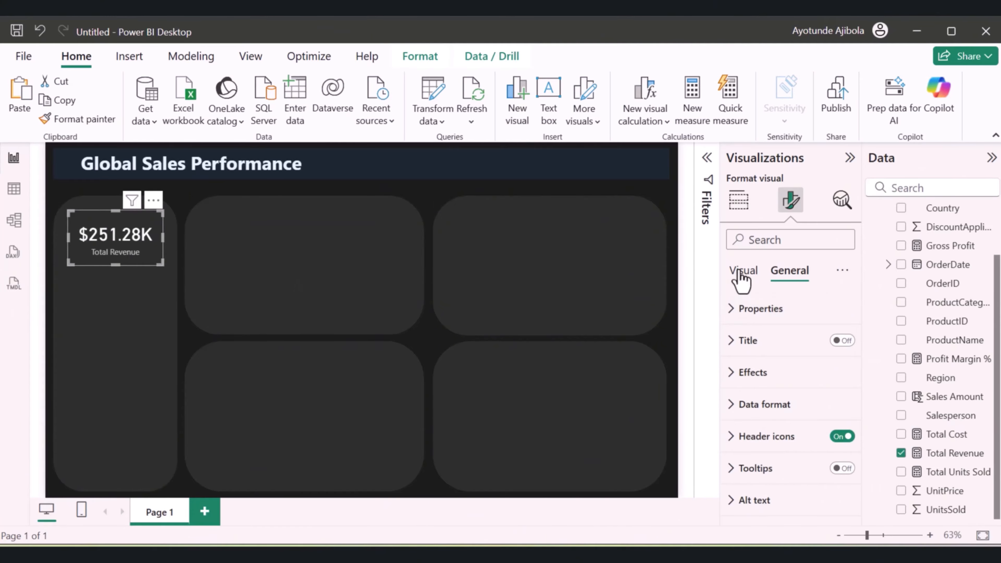
Make the Total Revenue card's category label bold and white
{"action": "left_click", "coordinate": [741, 271]}
{"action": "left_click", "coordinate": [743, 343]}
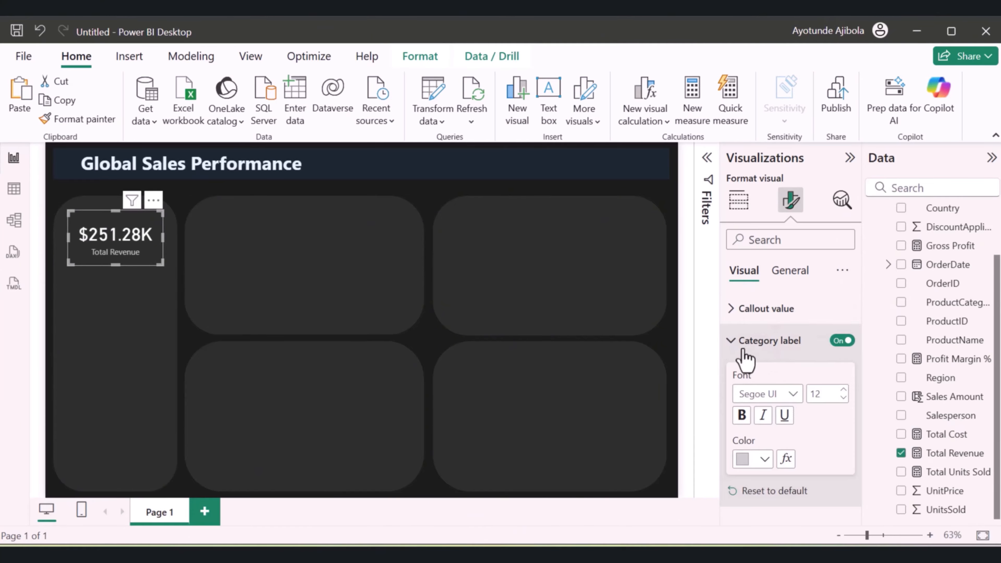
{"action": "left_click", "coordinate": [742, 416]}
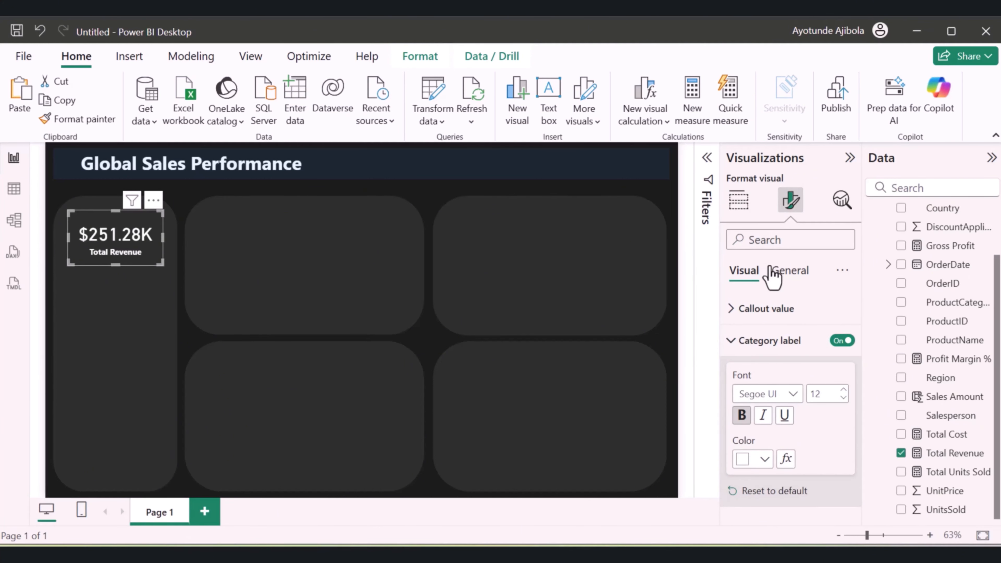
{"action": "left_click", "coordinate": [793, 276]}
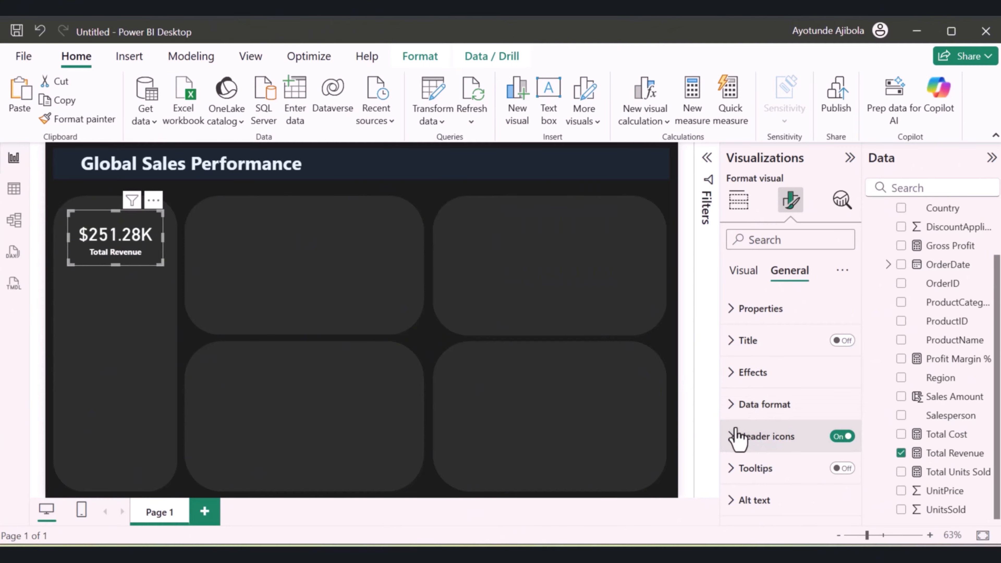
{"action": "left_click", "coordinate": [746, 274]}
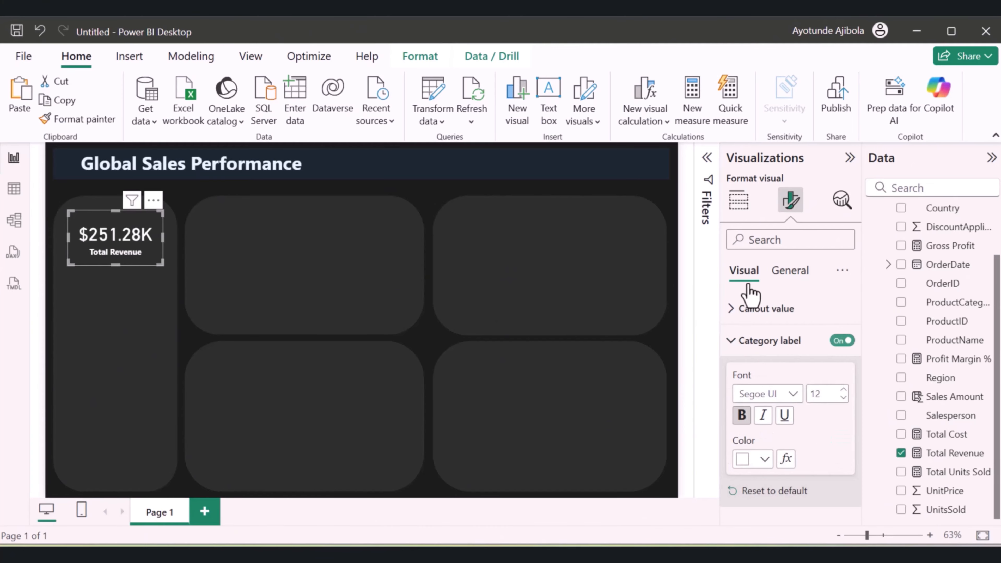
Turn on a blue background for the Total Revenue card and set its transparency to 90%
{"action": "left_click", "coordinate": [788, 273]}
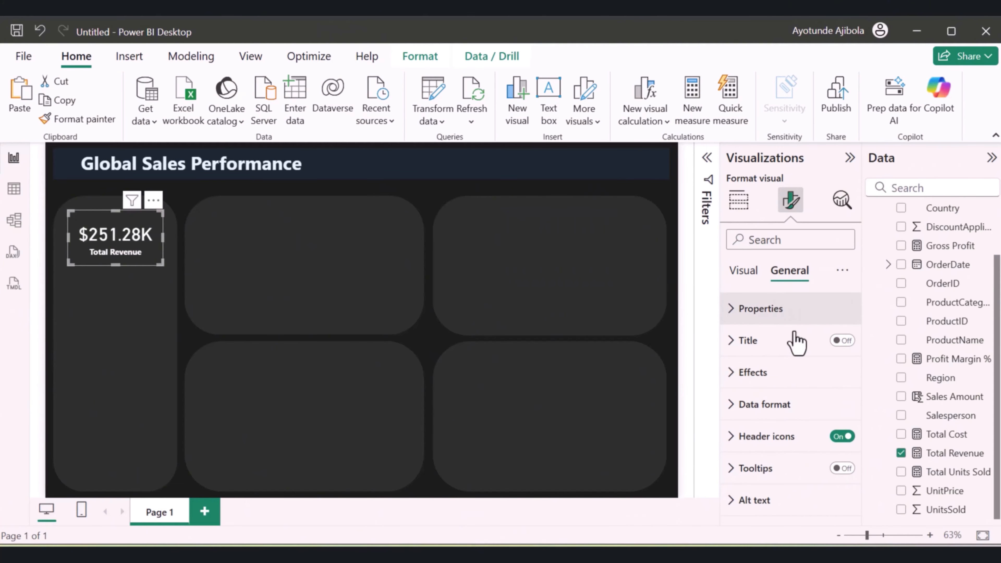
{"action": "left_click", "coordinate": [748, 372]}
{"action": "left_click", "coordinate": [836, 333]}
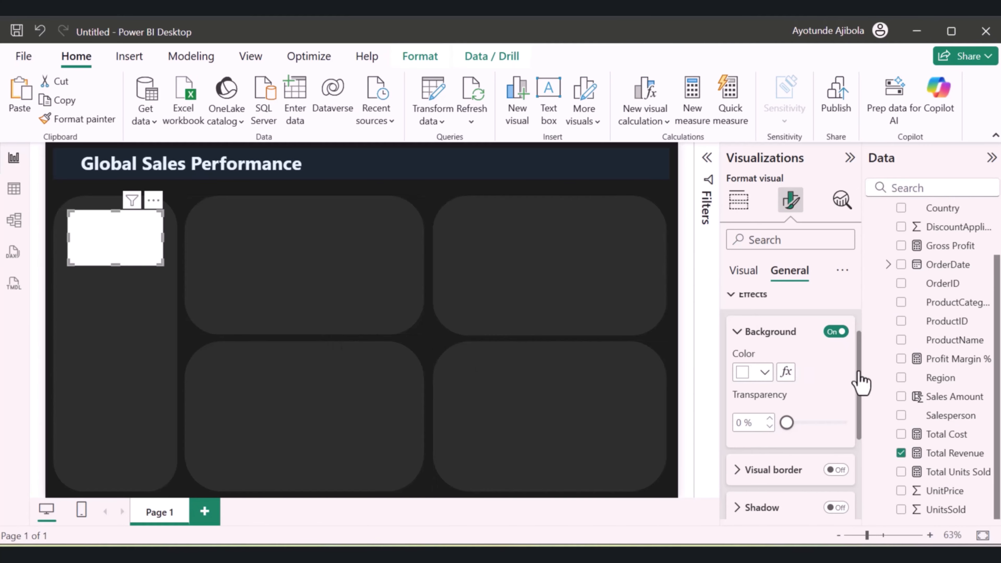
{"action": "left_click_drag", "start_coordinate": [786, 422], "coordinate": [836, 422]}
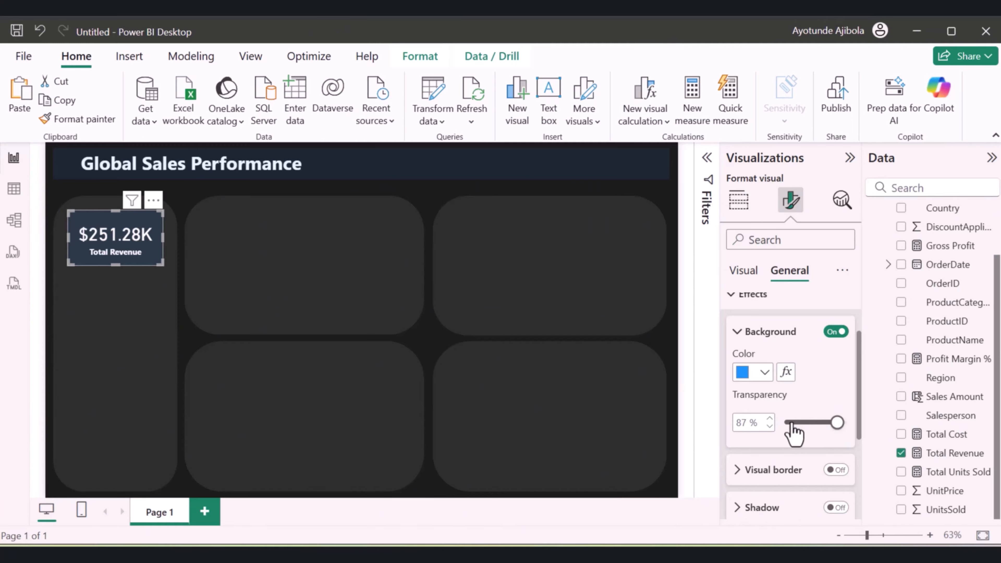
{"action": "left_click", "coordinate": [339, 240]}
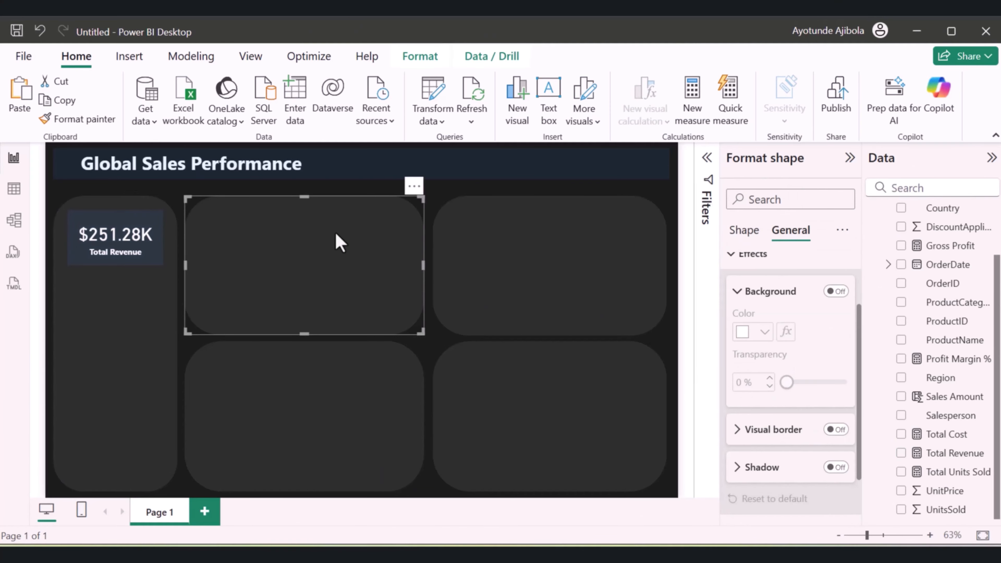
{"action": "left_click", "coordinate": [150, 261]}
Add a blue visual border with 10 px rounded corners to the Total Revenue card
{"action": "scroll", "coordinate": [796, 422], "scroll_direction": "down", "scroll_amount": 2}
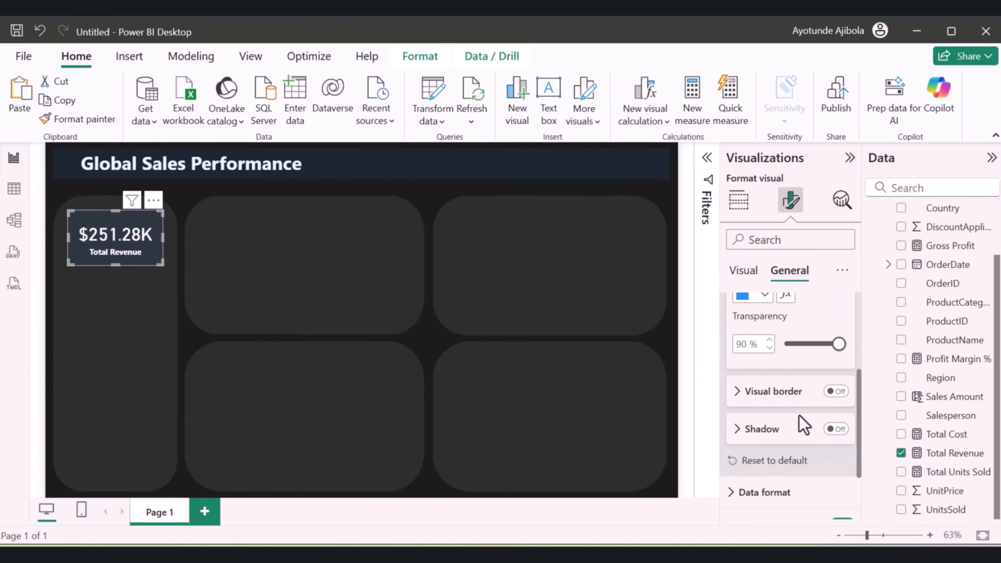
{"action": "scroll", "coordinate": [799, 422], "scroll_direction": "up", "scroll_amount": 2}
{"action": "scroll", "coordinate": [800, 424], "scroll_direction": "down", "scroll_amount": 2}
{"action": "left_click", "coordinate": [836, 394]}
{"action": "left_click", "coordinate": [739, 396]}
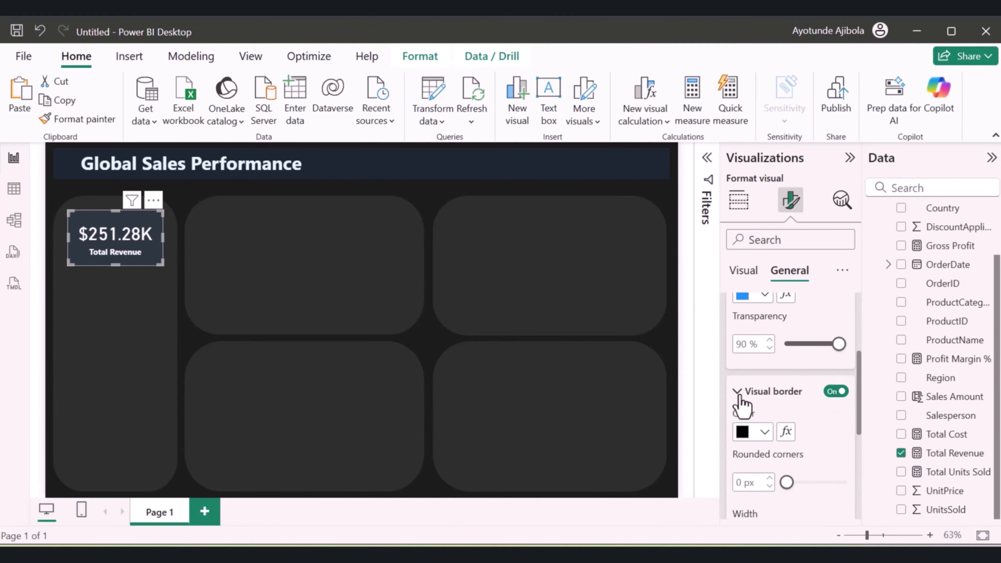
{"action": "scroll", "coordinate": [748, 406], "scroll_direction": "down", "scroll_amount": 2}
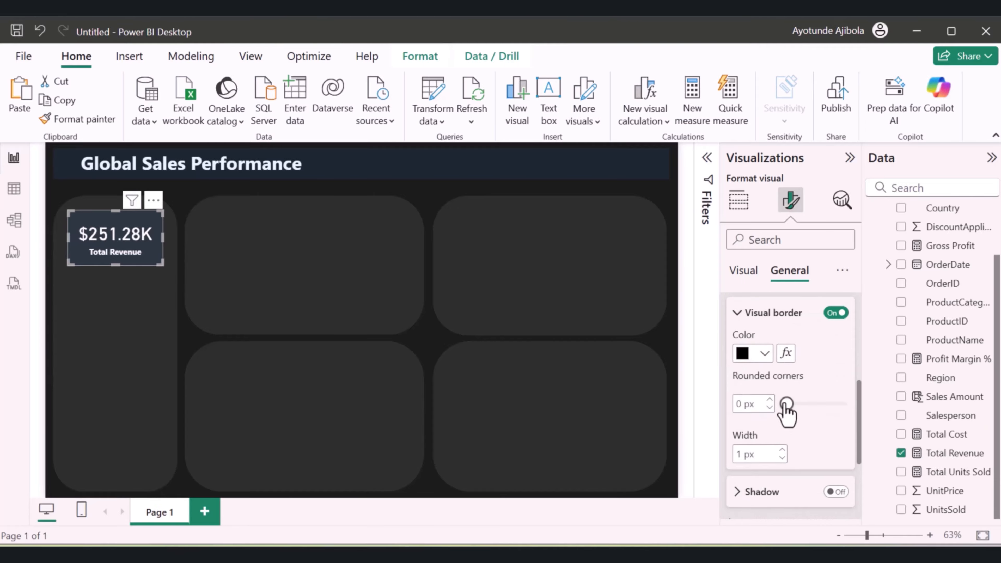
{"action": "left_click", "coordinate": [768, 400]}
{"action": "left_click", "coordinate": [768, 400]}
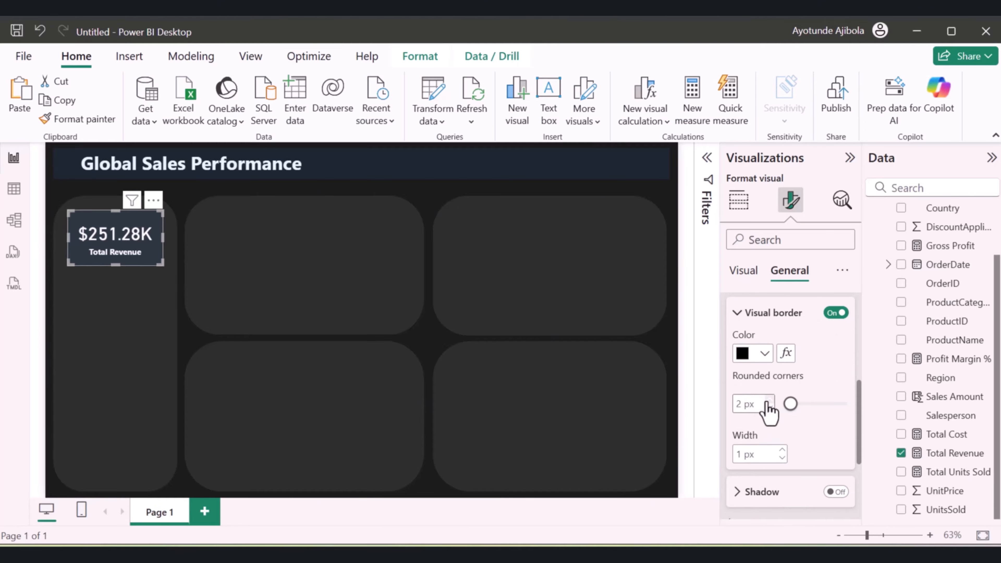
{"action": "left_click", "coordinate": [768, 400]}
{"action": "left_click", "coordinate": [768, 400]}
{"action": "left_click", "coordinate": [768, 400]}
{"action": "left_click", "coordinate": [768, 400]}
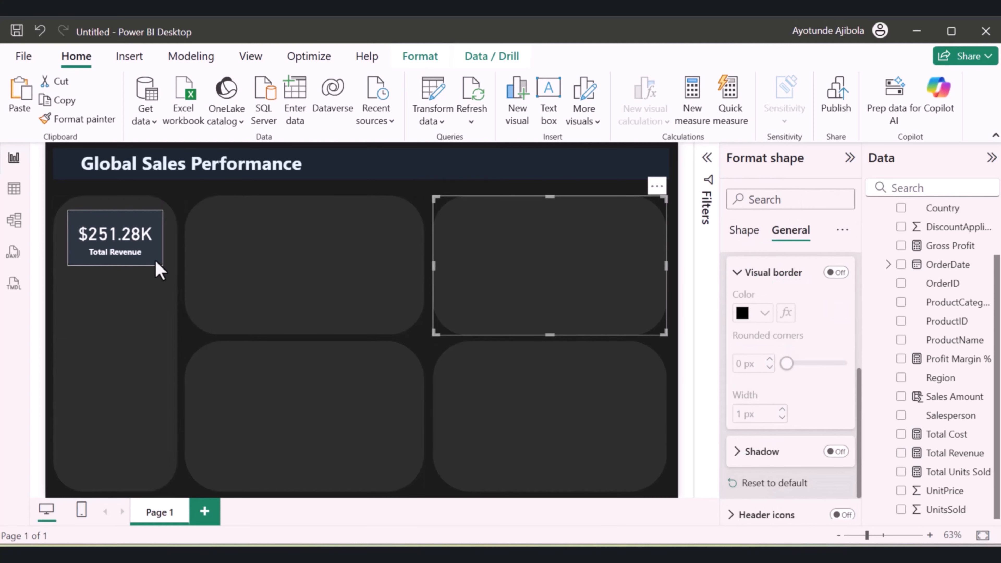
{"action": "left_click", "coordinate": [306, 289]}
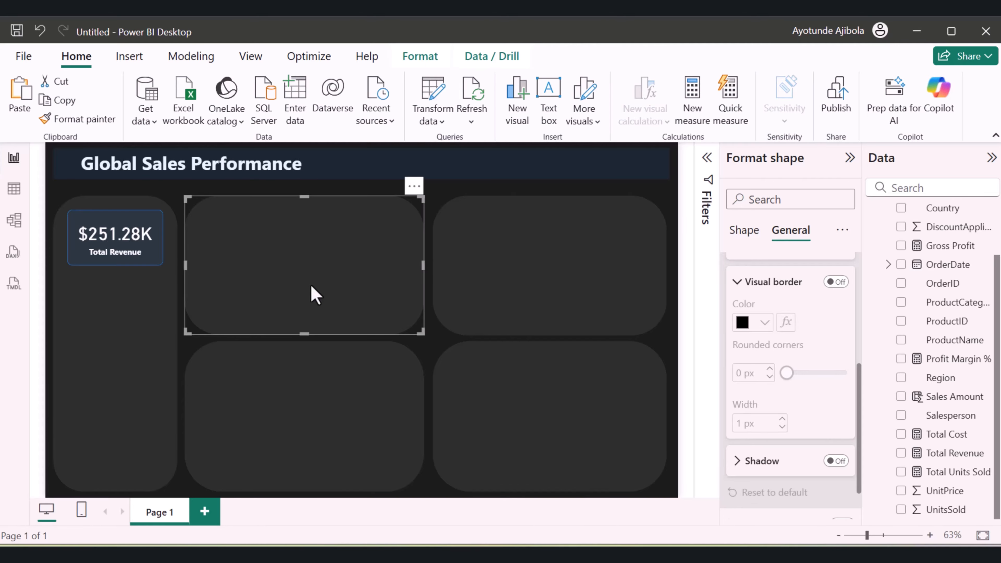
Duplicate the Total Revenue card three times and stack the copies in a column beneath the original
{"action": "left_click", "coordinate": [151, 259]}
{"action": "key", "text": "ctrl+c"}
{"action": "key", "text": "ctrl+v"}
{"action": "key", "text": "ctrl+v"}
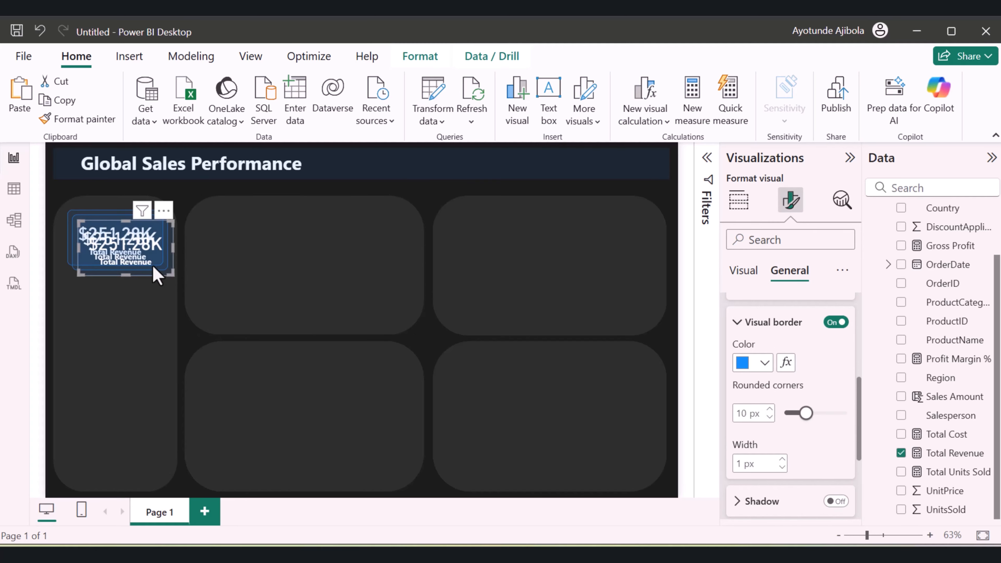
{"action": "left_click_drag", "start_coordinate": [131, 269], "coordinate": [123, 459]}
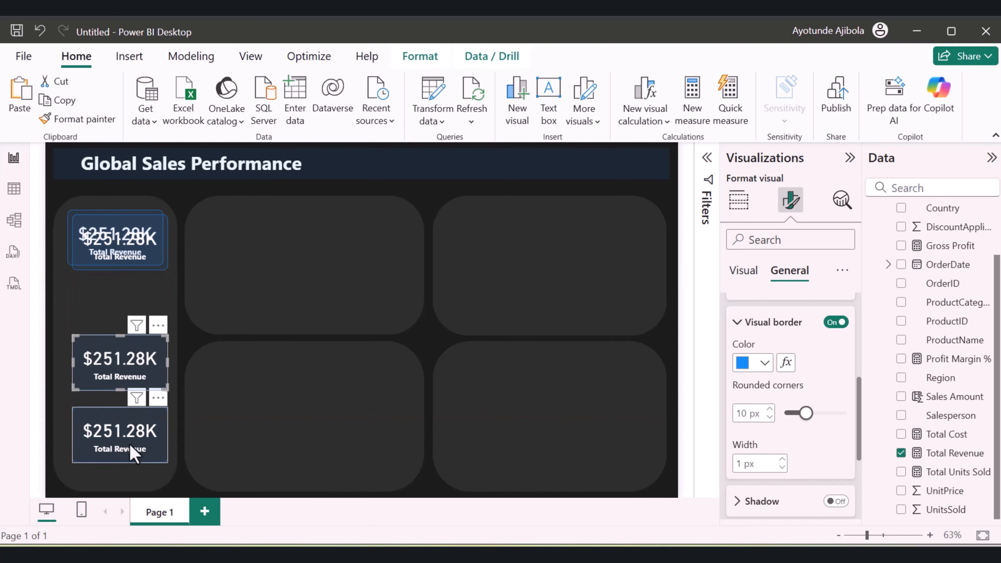
{"action": "left_click_drag", "start_coordinate": [130, 446], "coordinate": [124, 452]}
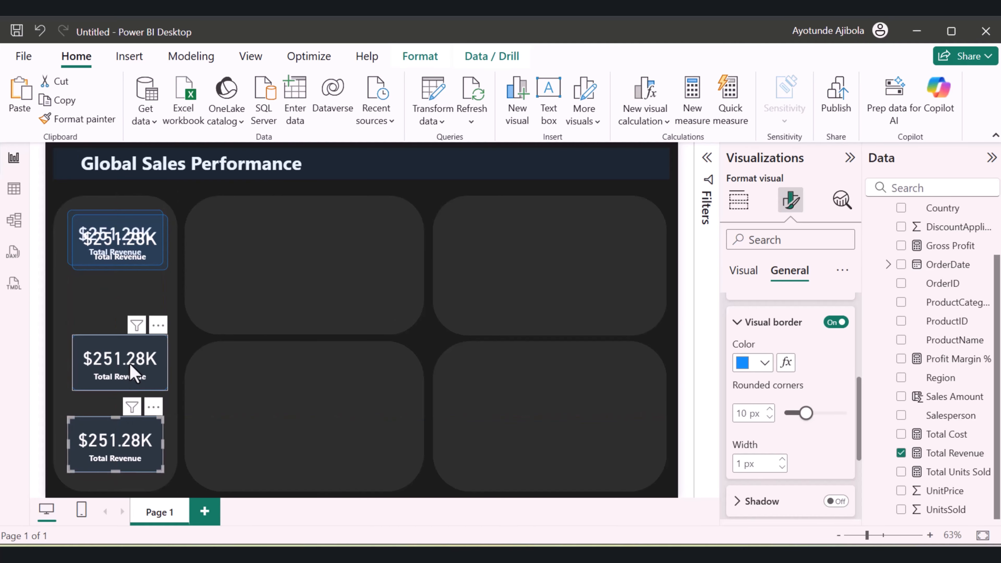
{"action": "left_click_drag", "start_coordinate": [132, 372], "coordinate": [128, 384]}
{"action": "left_click_drag", "start_coordinate": [129, 284], "coordinate": [129, 339]}
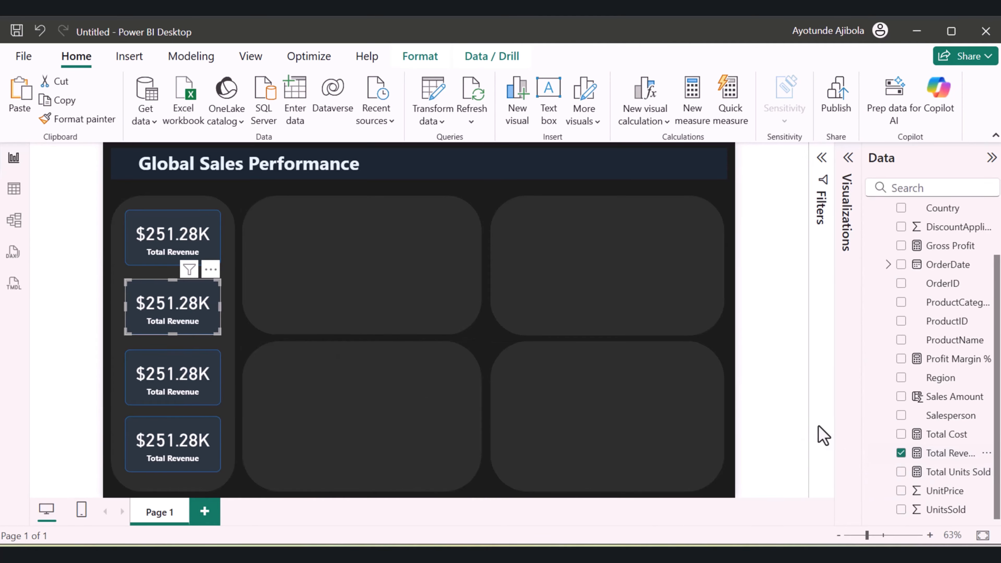
Replace Total Revenue with Total Units Sold in the second card and format that measure with a thousands separator
{"action": "left_click", "coordinate": [901, 453]}
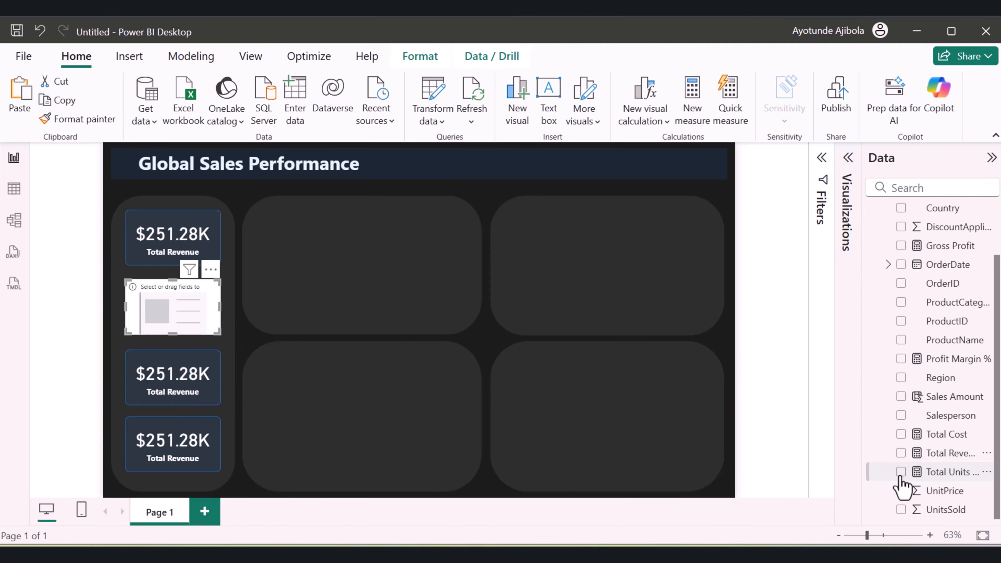
{"action": "left_click", "coordinate": [901, 473]}
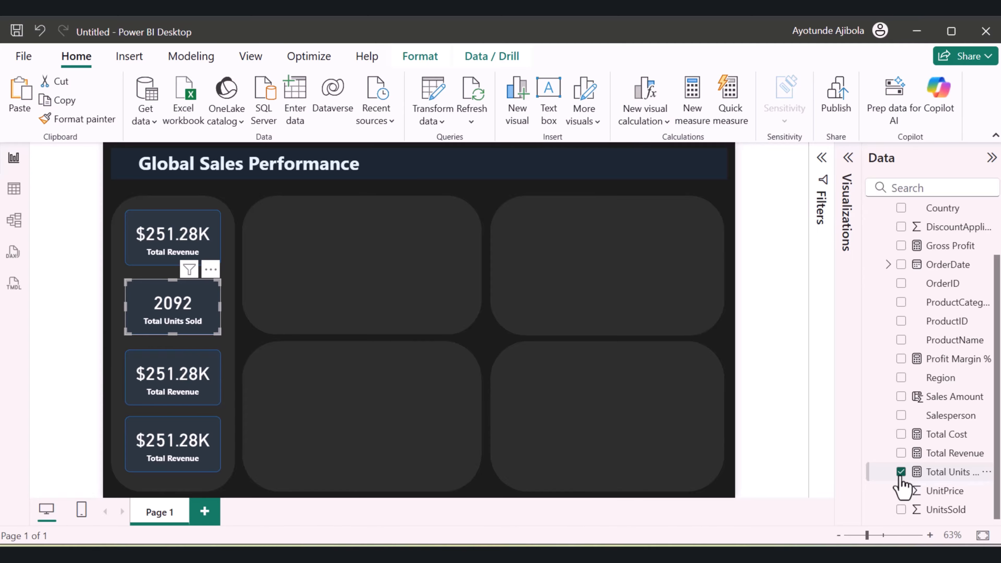
{"action": "left_click", "coordinate": [906, 474]}
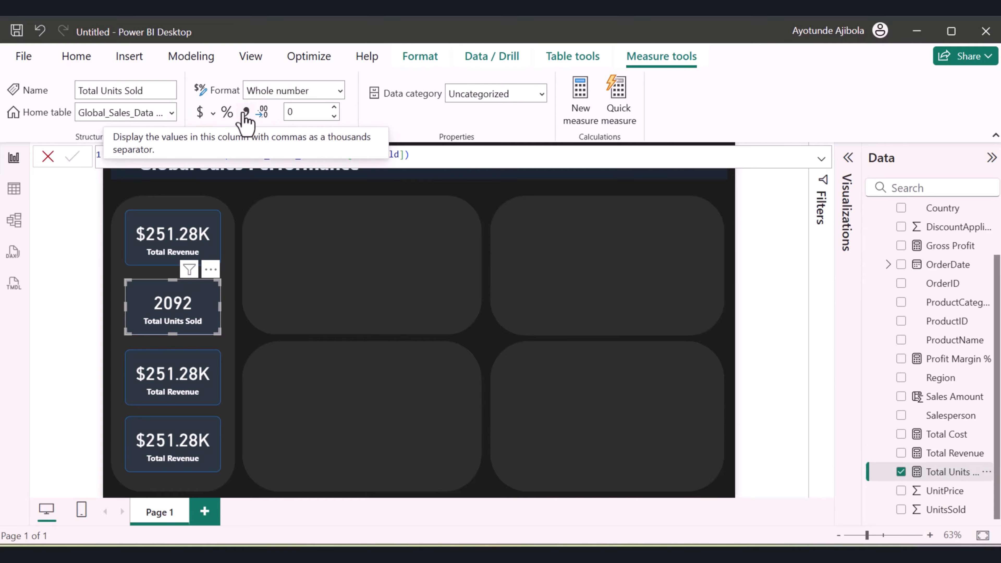
{"action": "left_click", "coordinate": [246, 113]}
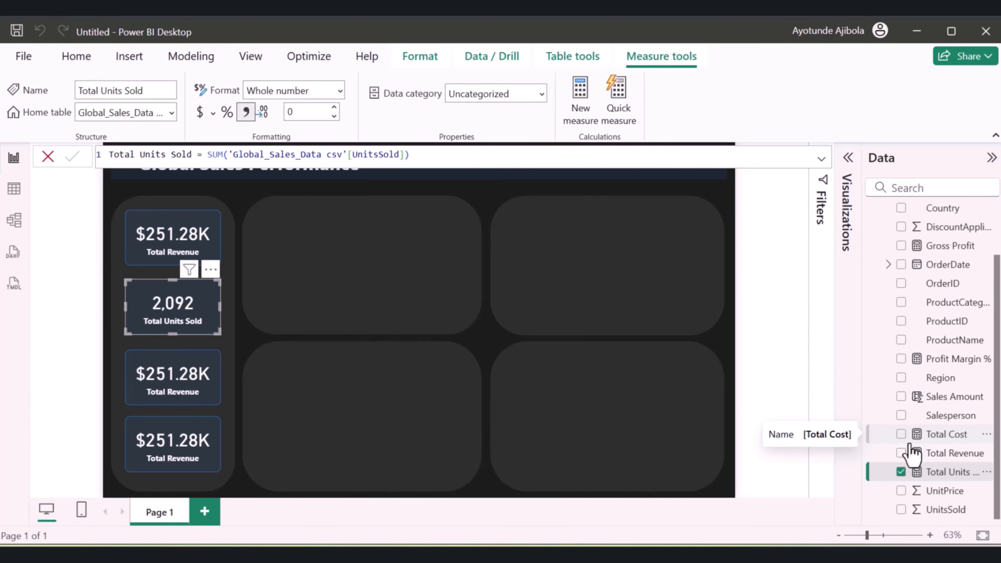
Replace Total Revenue with the Profit Margin % measure in the third card
{"action": "left_click", "coordinate": [207, 379]}
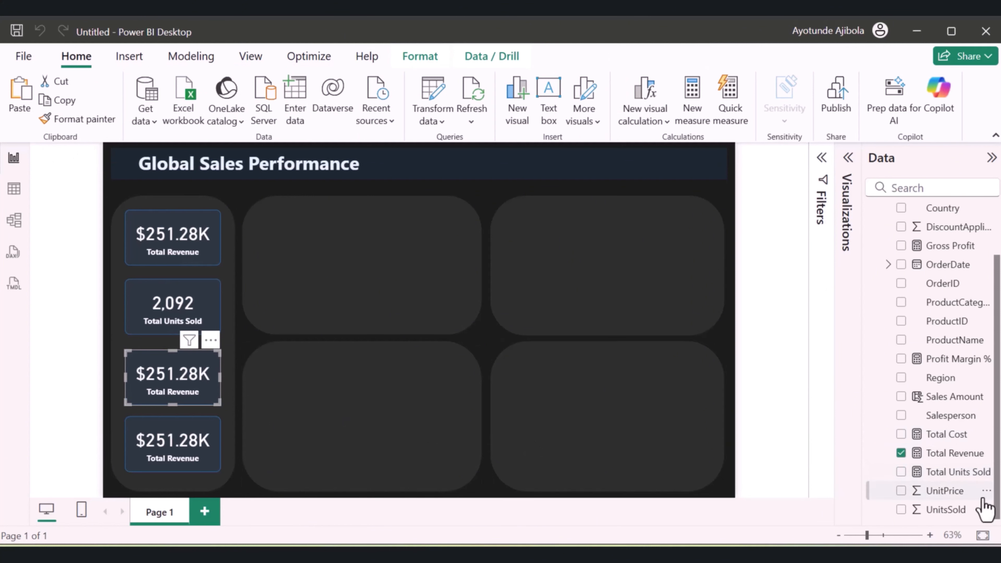
{"action": "left_click", "coordinate": [901, 454]}
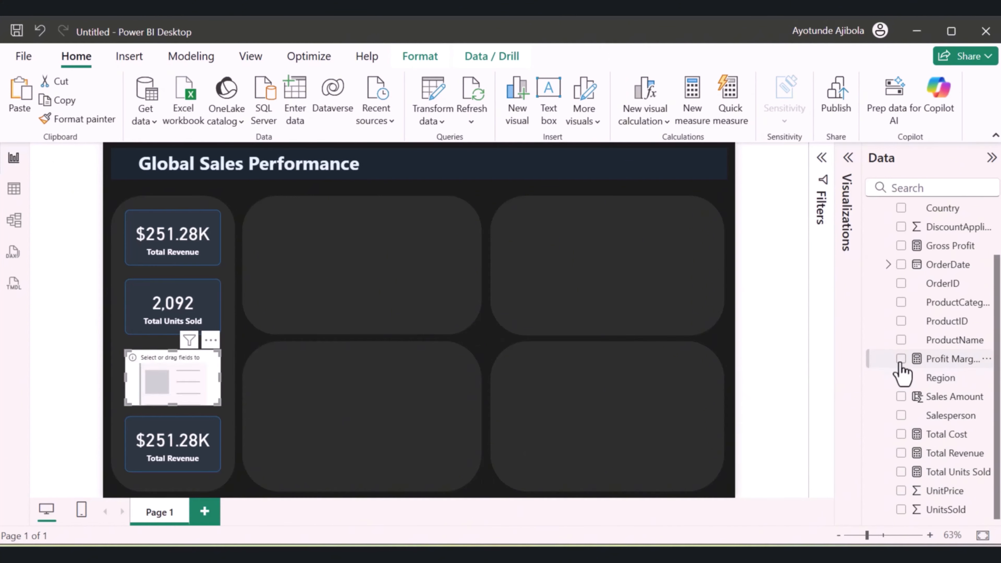
{"action": "left_click", "coordinate": [902, 359]}
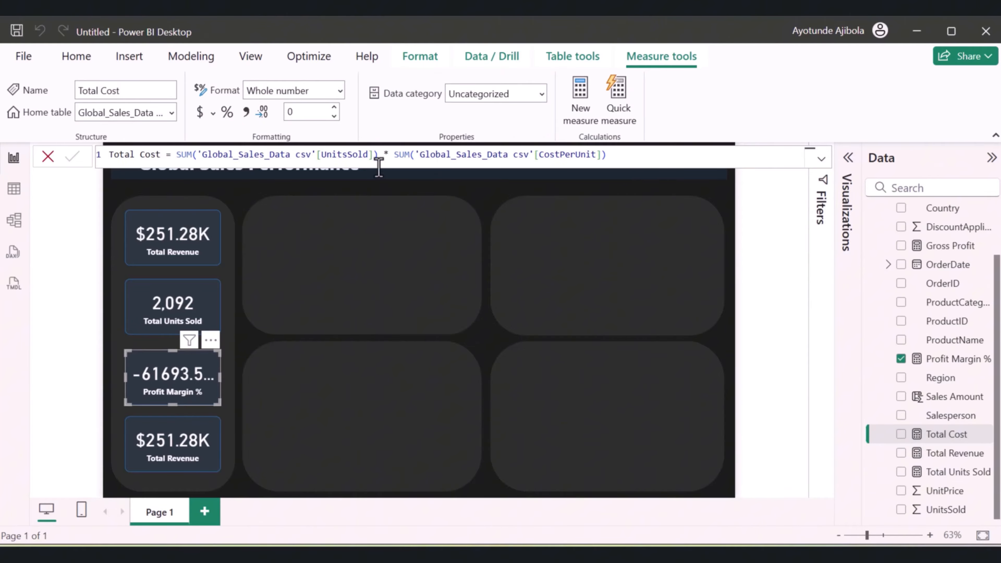
Redefine the Total Cost measure as SUMX('Global_Sales_Data csv', 'Global_Sales_Data csv'[UnitsSold] * 'Global_Sales_Data csv'[CostPerUnit])
{"action": "left_click", "coordinate": [659, 156]}
{"action": "left_click_drag", "start_coordinate": [645, 154], "coordinate": [96, 170]}
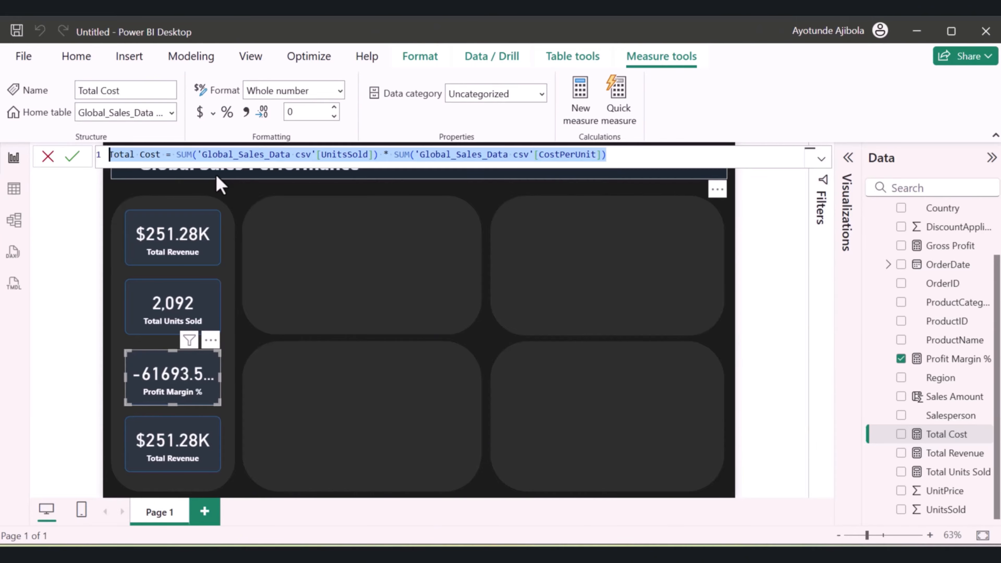
{"action": "key", "text": "ctrl+v"}
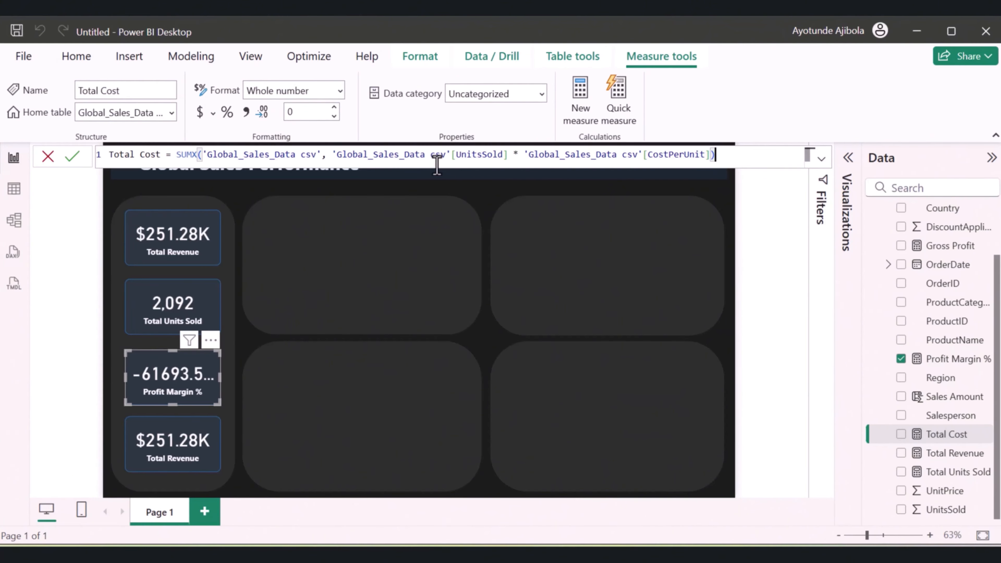
{"action": "key", "text": "Return"}
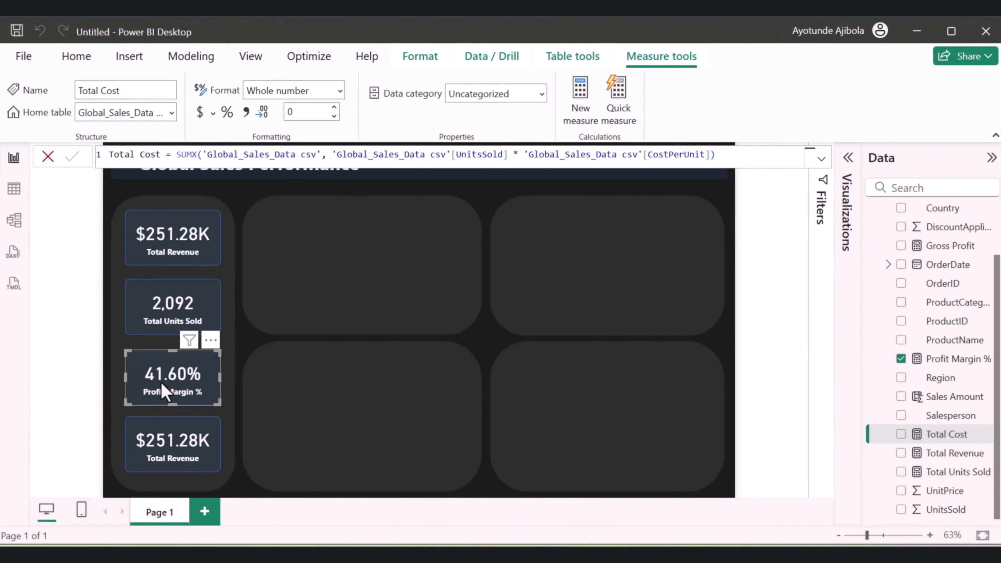
{"action": "left_click", "coordinate": [719, 154]}
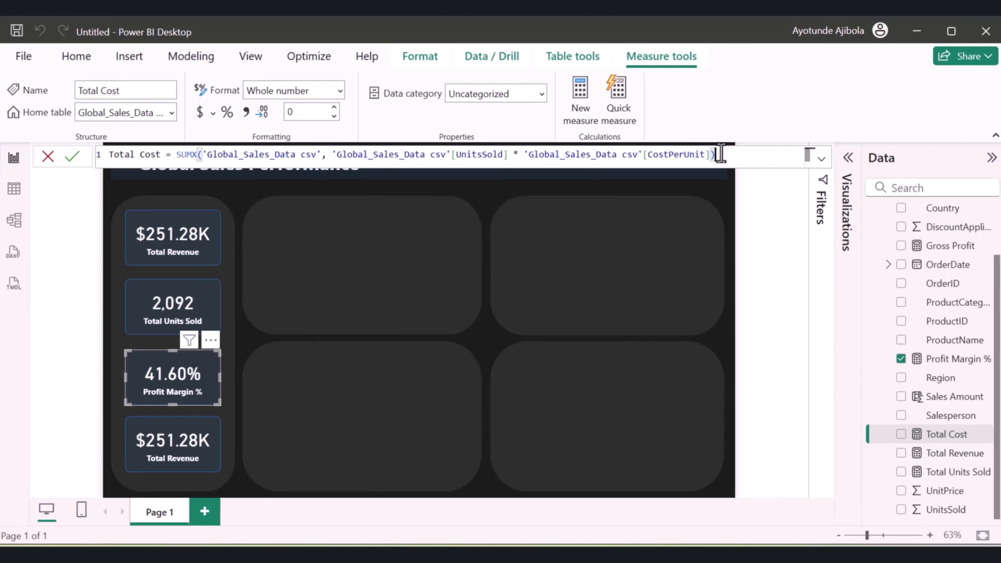
Replace Total Revenue with the Average Deal Size measure in the fourth card
{"action": "left_click", "coordinate": [152, 444]}
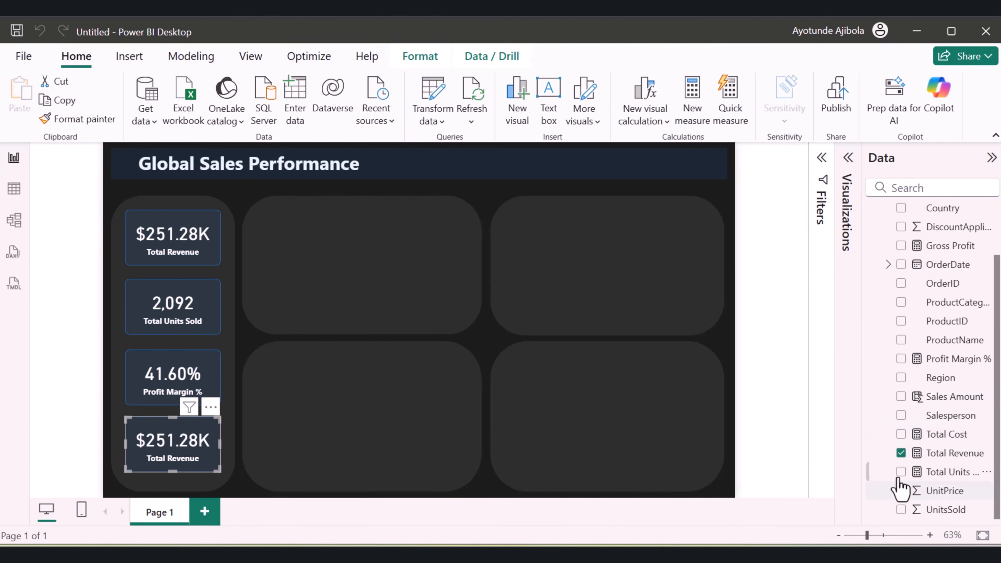
{"action": "left_click", "coordinate": [900, 454]}
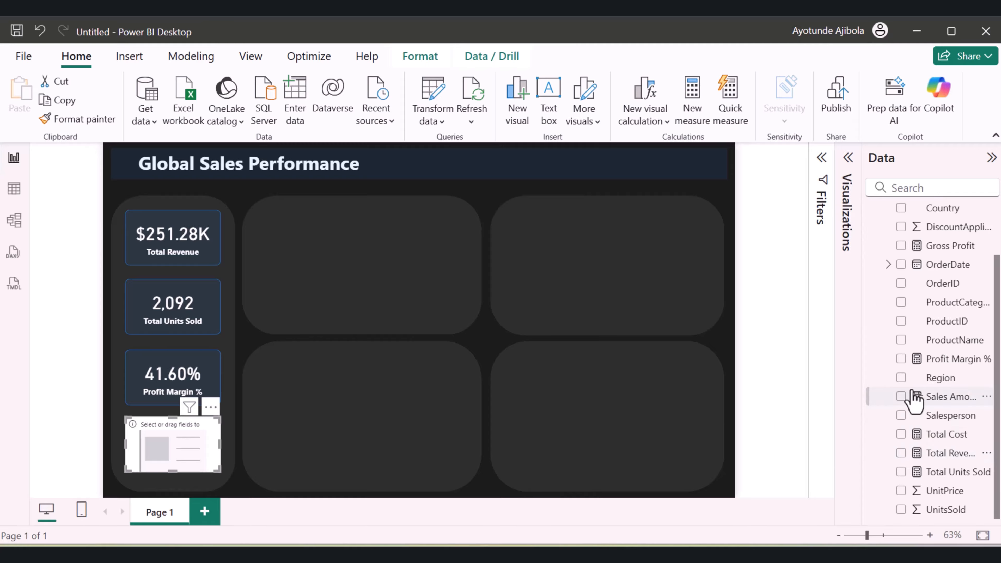
{"action": "scroll", "coordinate": [917, 353], "scroll_direction": "up", "scroll_amount": 2}
{"action": "left_click", "coordinate": [900, 233]}
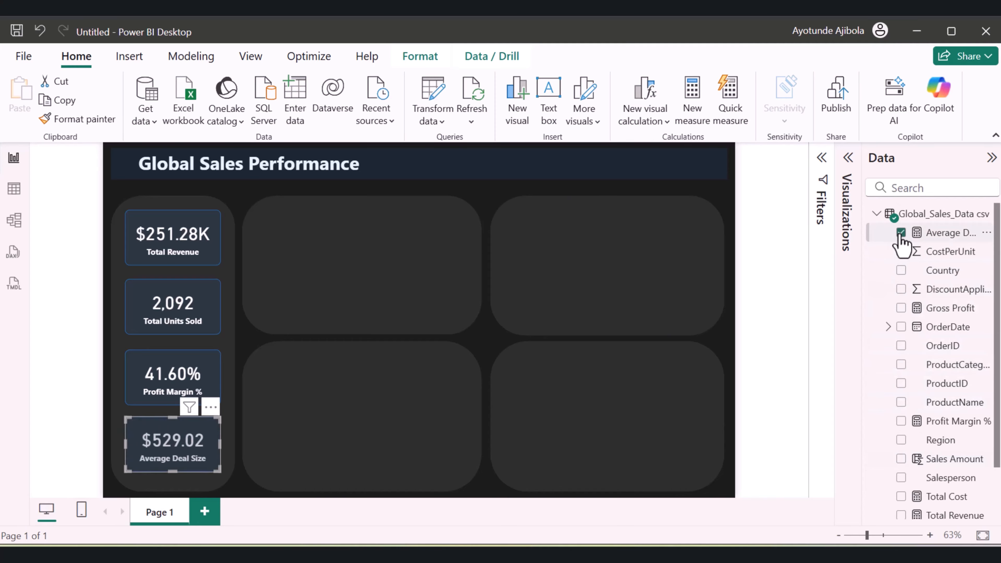
Set the rounded corners of the KPI cards' borders to 30 px
{"action": "left_click", "coordinate": [362, 416]}
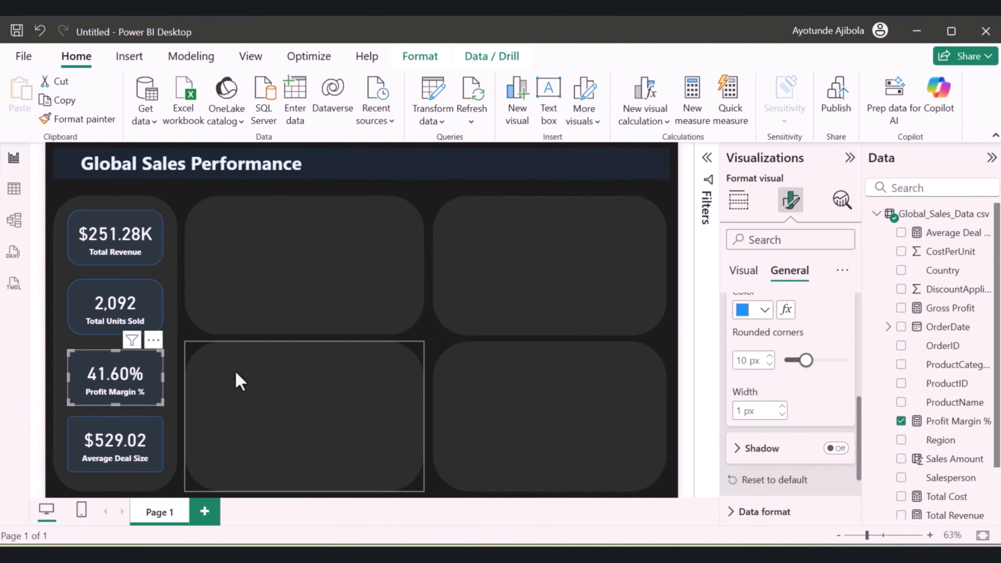
{"action": "left_click_drag", "start_coordinate": [806, 360], "coordinate": [853, 361]}
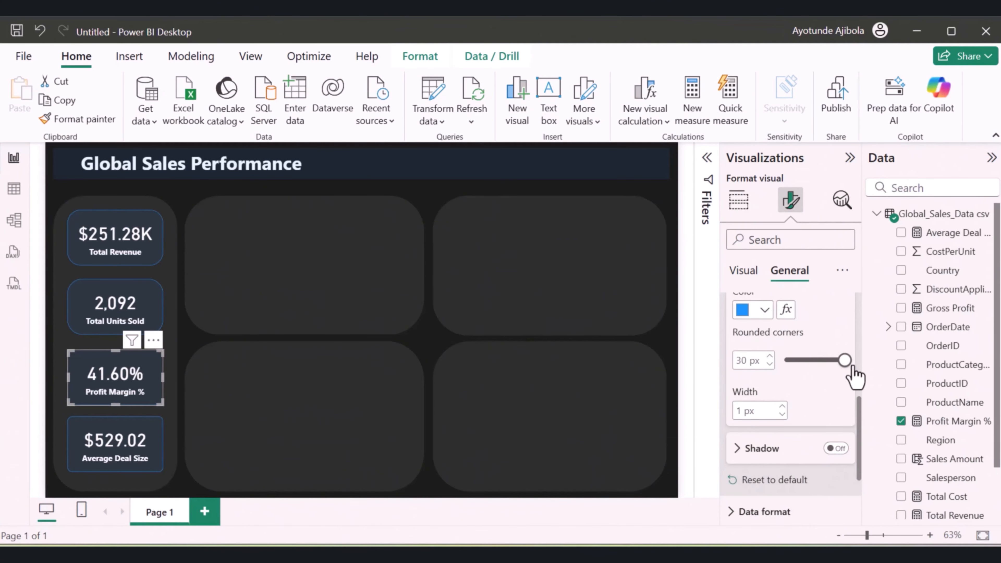
{"action": "left_click", "coordinate": [271, 414]}
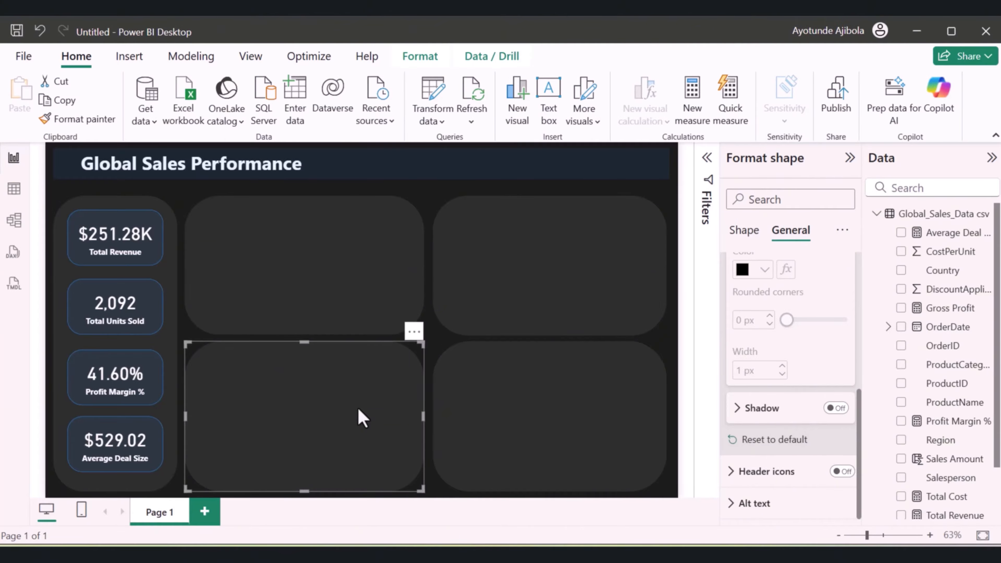
Add a line chart, fit it over the upper panel beside the KPI cards, and assign OrderDate to its X-axis
{"action": "left_click", "coordinate": [591, 194]}
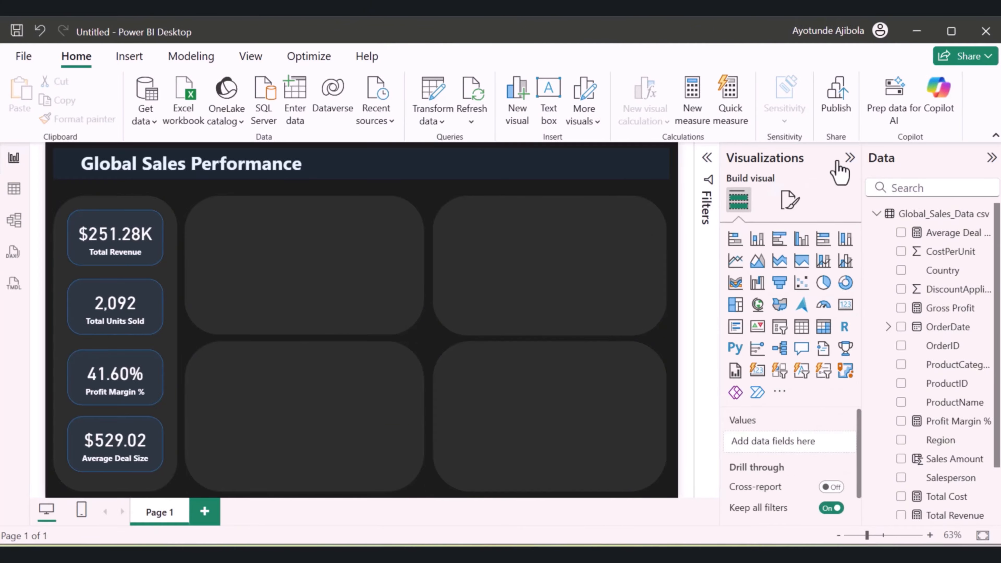
{"action": "left_click", "coordinate": [735, 260]}
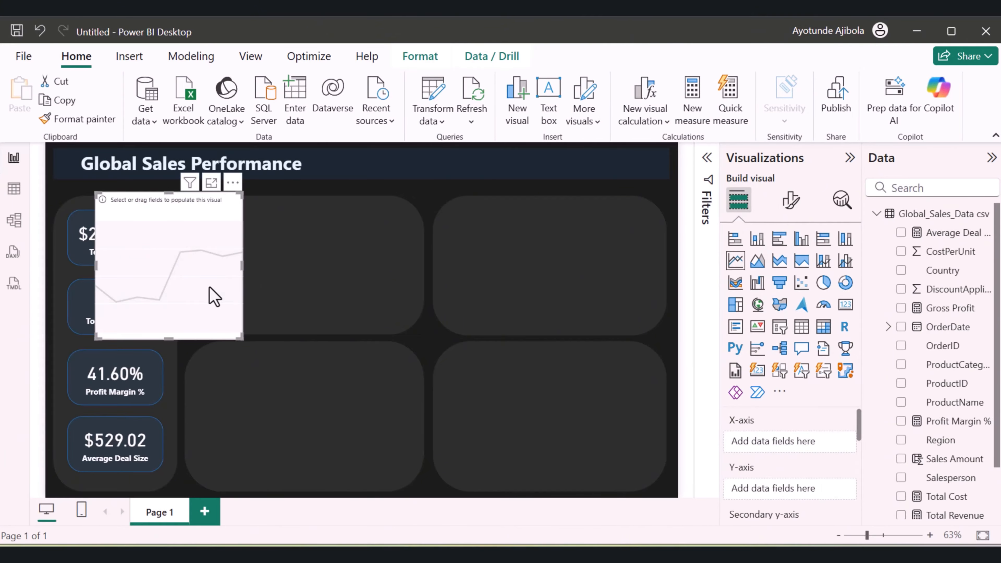
{"action": "left_click_drag", "start_coordinate": [212, 293], "coordinate": [420, 286]}
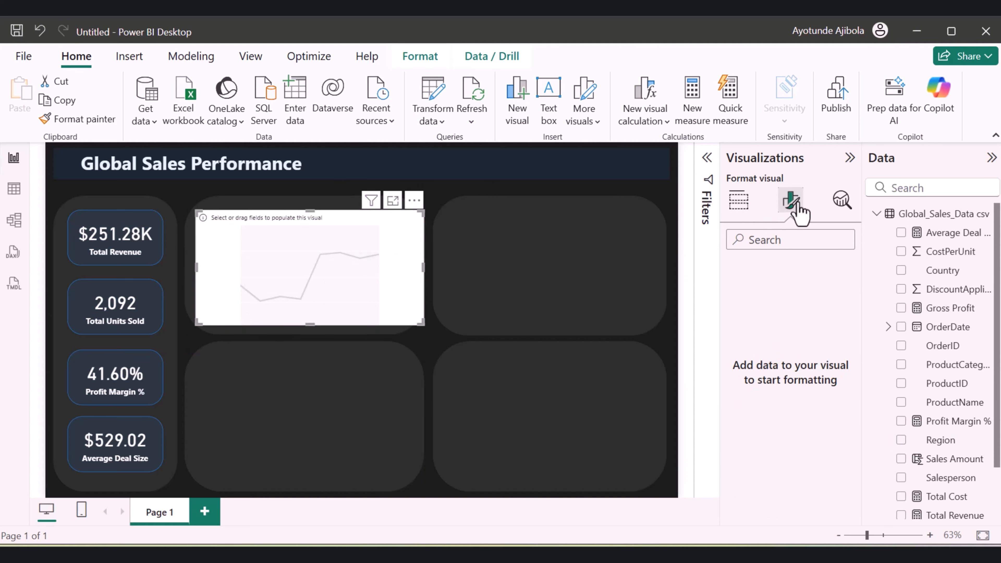
{"action": "left_click", "coordinate": [739, 202]}
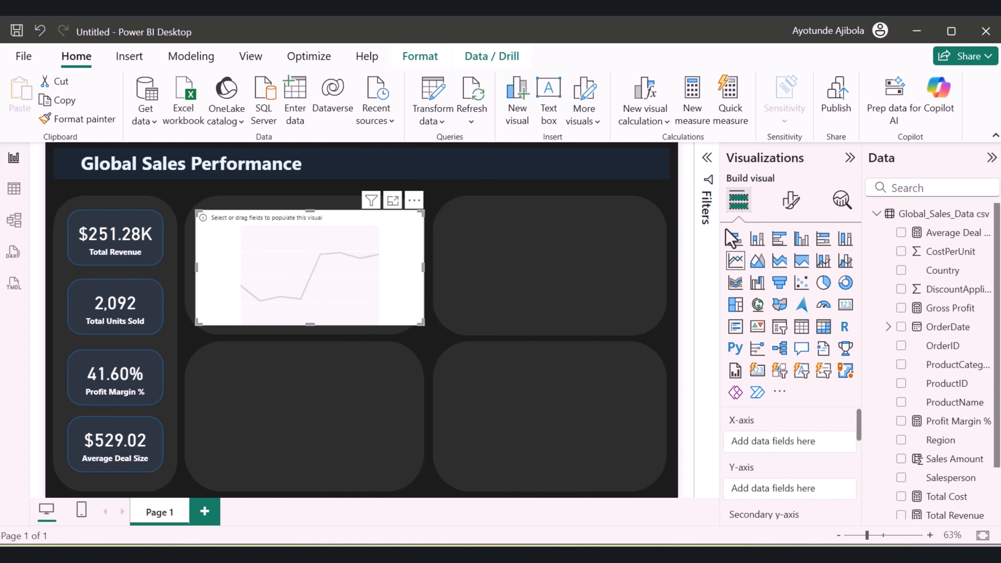
{"action": "left_click_drag", "start_coordinate": [954, 335], "coordinate": [808, 449]}
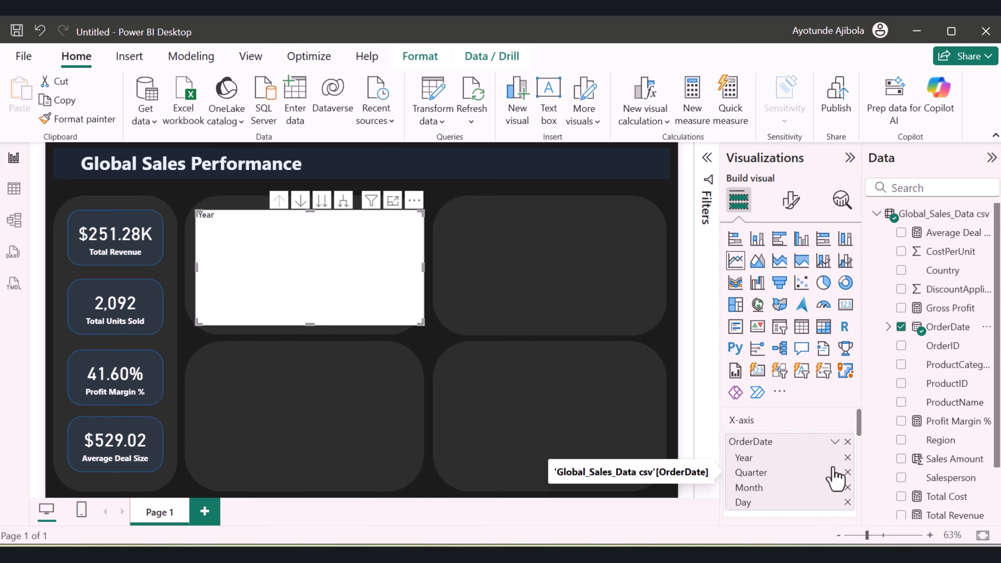
Remove Quarter and Day from the line chart's OrderDate hierarchy and assign Total Revenue to its Y-axis
{"action": "left_click", "coordinate": [847, 472]}
{"action": "left_click", "coordinate": [847, 487]}
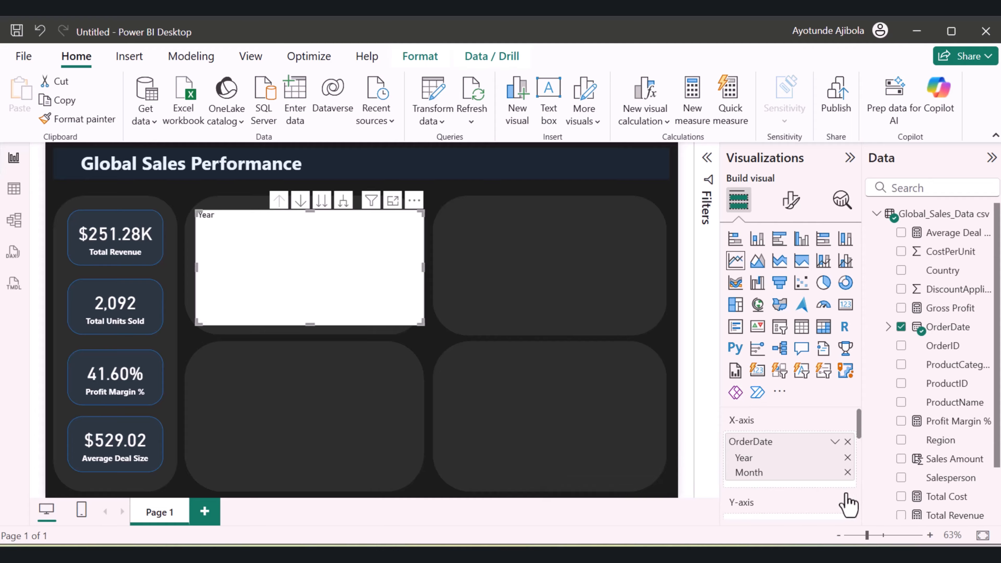
{"action": "scroll", "coordinate": [977, 454], "scroll_direction": "down", "scroll_amount": 3}
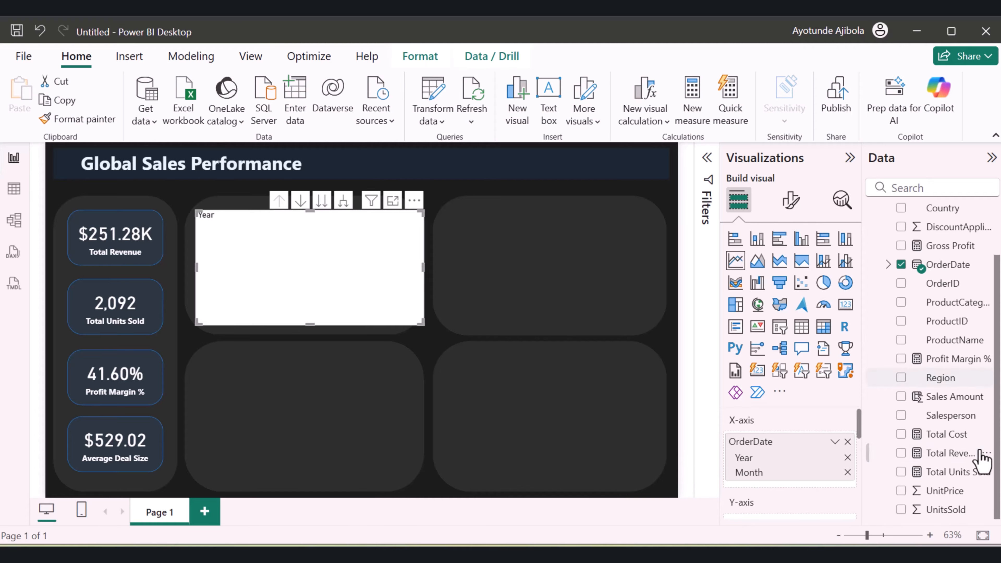
{"action": "left_click_drag", "start_coordinate": [973, 455], "coordinate": [811, 452]}
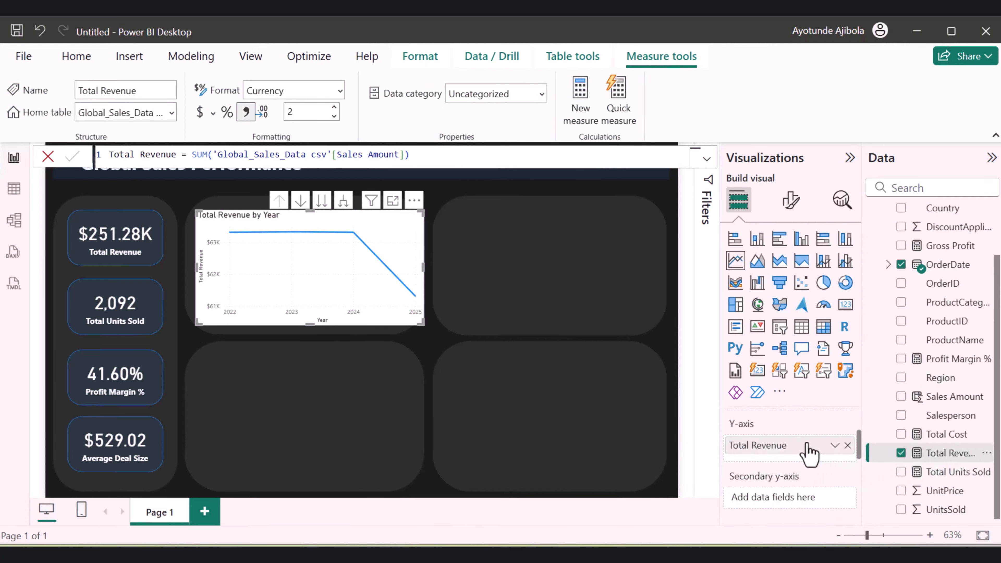
Turn off the background of the Total Revenue by Year line chart
{"action": "mouse_move", "coordinate": [411, 287]}
{"action": "left_click", "coordinate": [789, 205]}
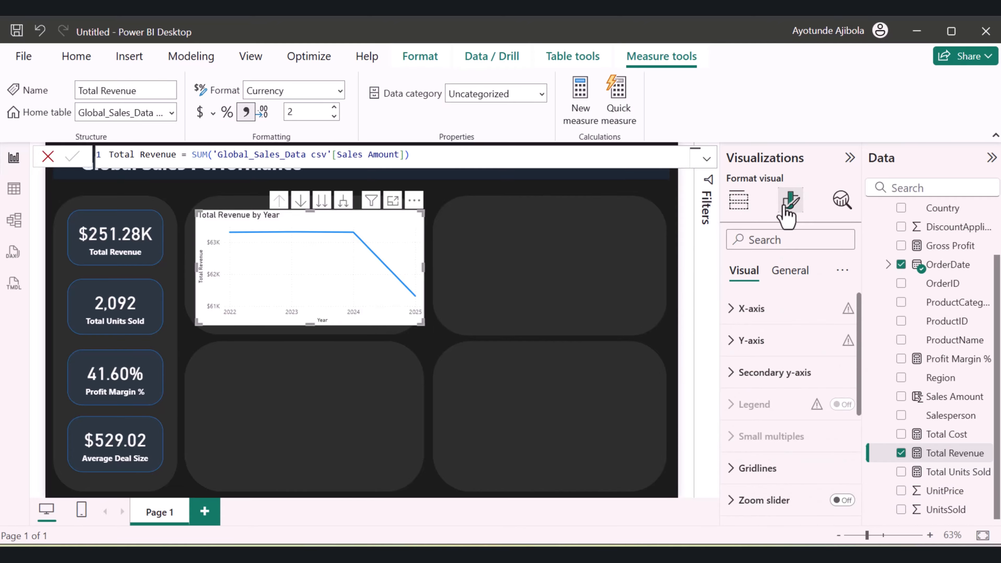
{"action": "left_click", "coordinate": [786, 278]}
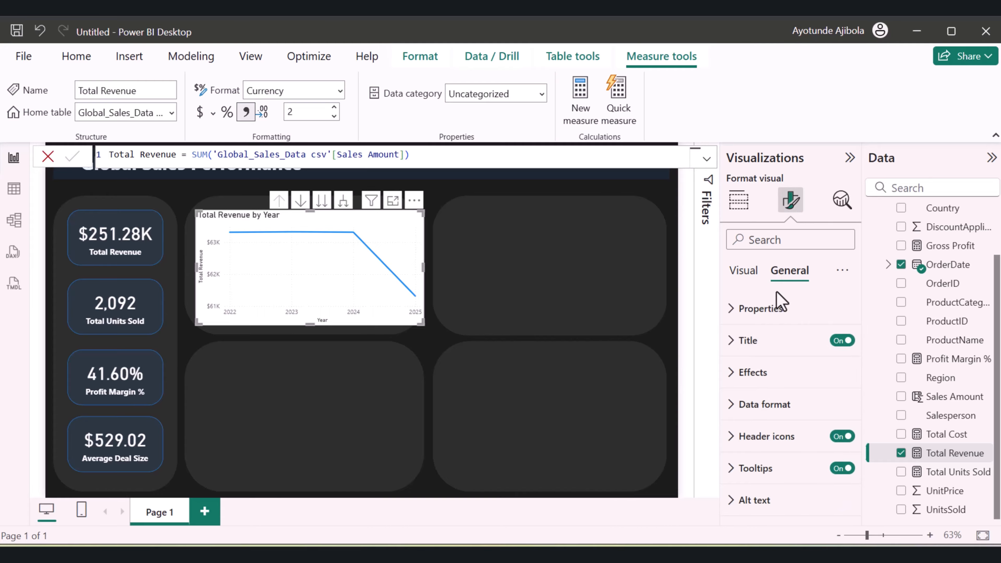
{"action": "left_click", "coordinate": [742, 374]}
{"action": "scroll", "coordinate": [778, 379], "scroll_direction": "down", "scroll_amount": 2}
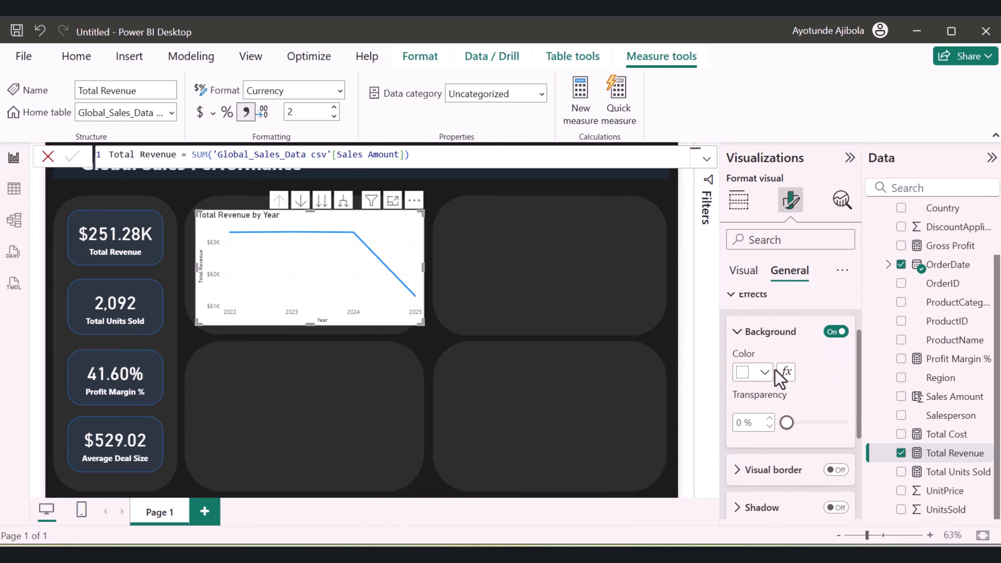
{"action": "left_click", "coordinate": [832, 332]}
{"action": "scroll", "coordinate": [788, 323], "scroll_direction": "up", "scroll_amount": 2}
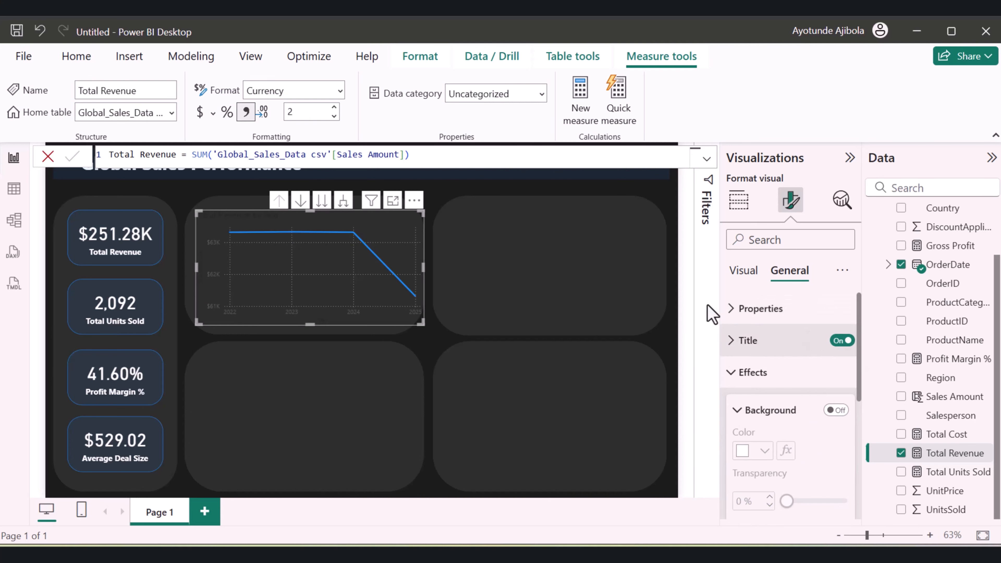
Set the line chart's X-axis values and X-axis title to white
{"action": "left_click", "coordinate": [743, 272]}
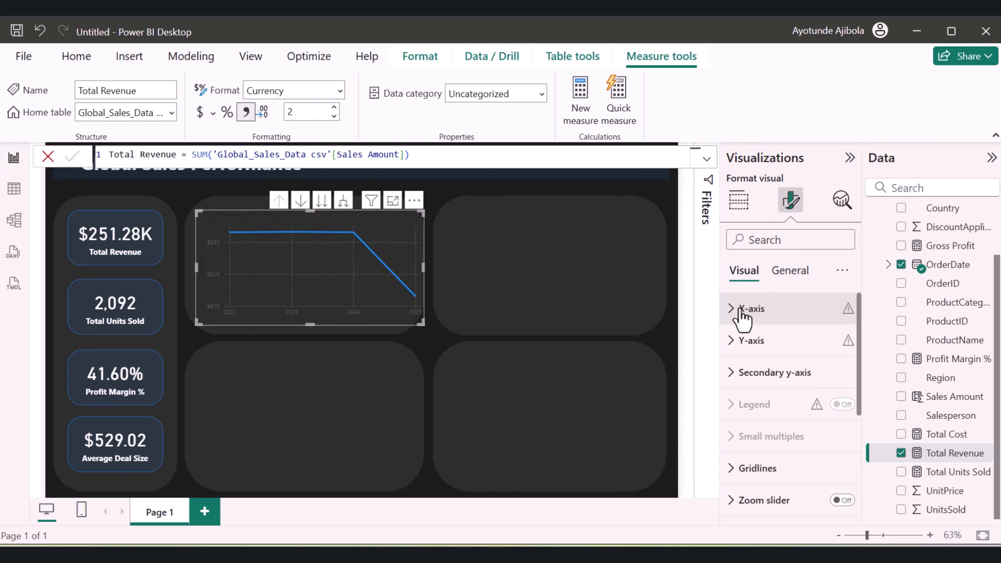
{"action": "left_click", "coordinate": [731, 314]}
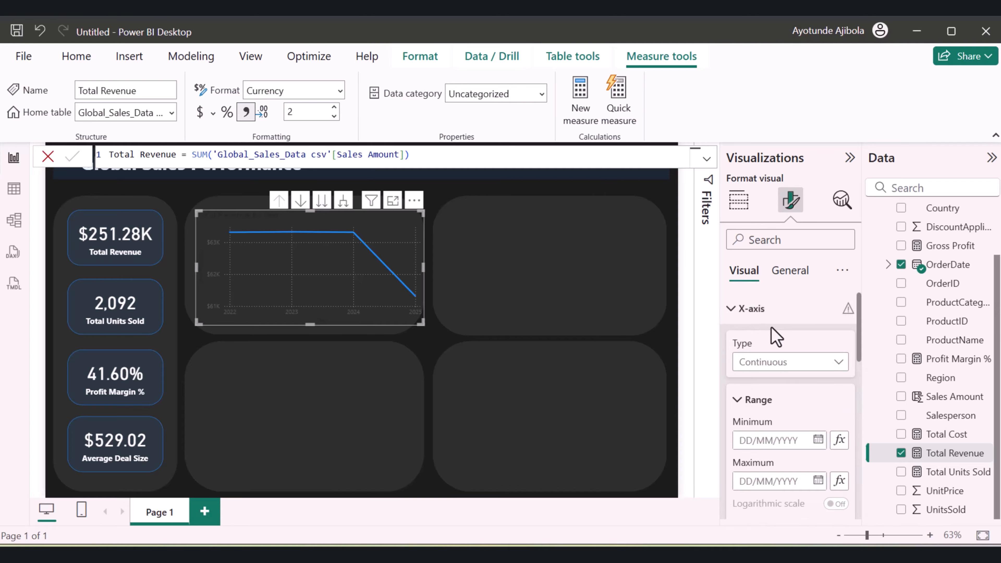
{"action": "scroll", "coordinate": [734, 329], "scroll_direction": "down", "scroll_amount": 5}
{"action": "left_click", "coordinate": [735, 330]}
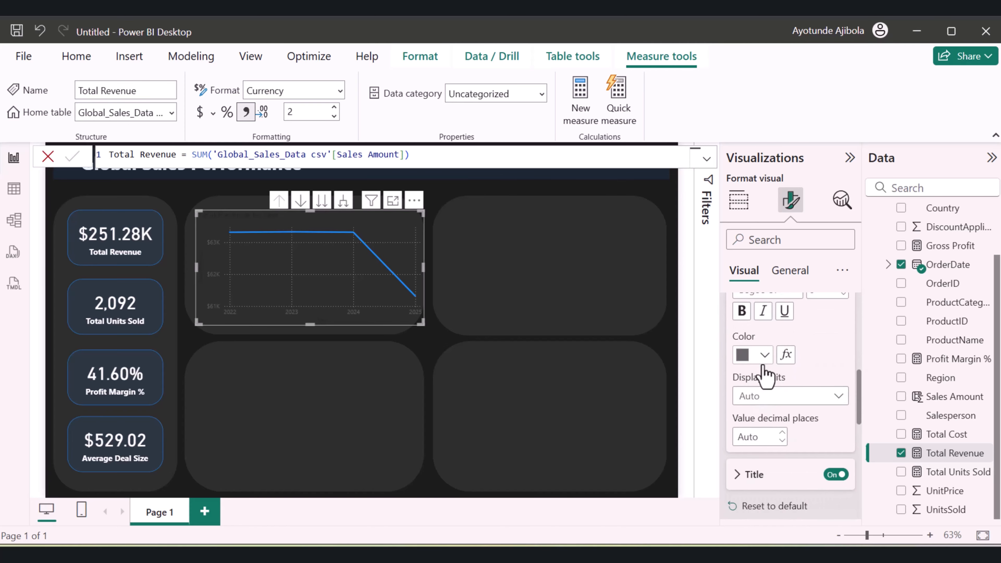
{"action": "left_click", "coordinate": [764, 354]}
{"action": "left_click", "coordinate": [752, 106]}
{"action": "scroll", "coordinate": [768, 364], "scroll_direction": "down", "scroll_amount": 2}
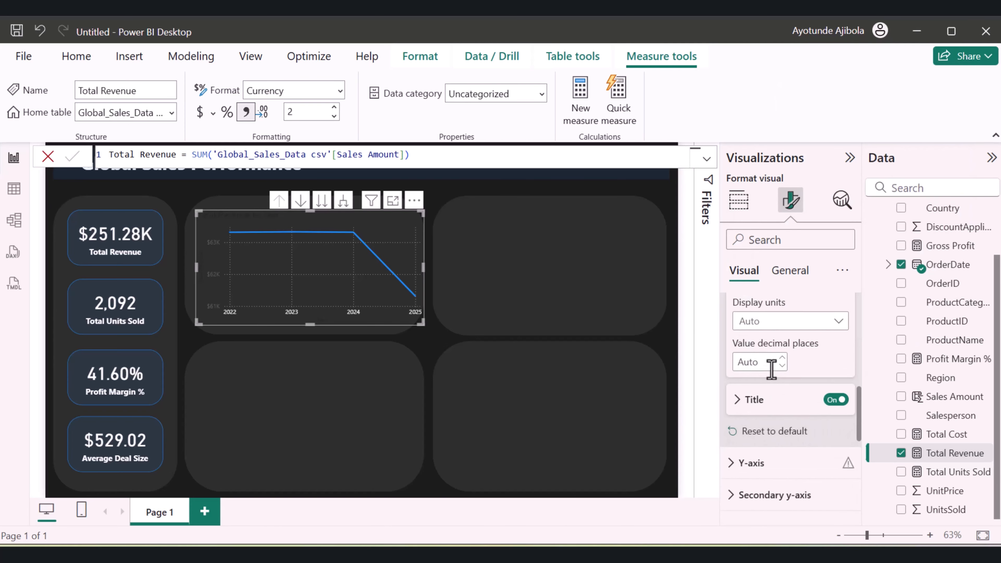
{"action": "left_click", "coordinate": [744, 396]}
{"action": "scroll", "coordinate": [749, 435], "scroll_direction": "down", "scroll_amount": 2}
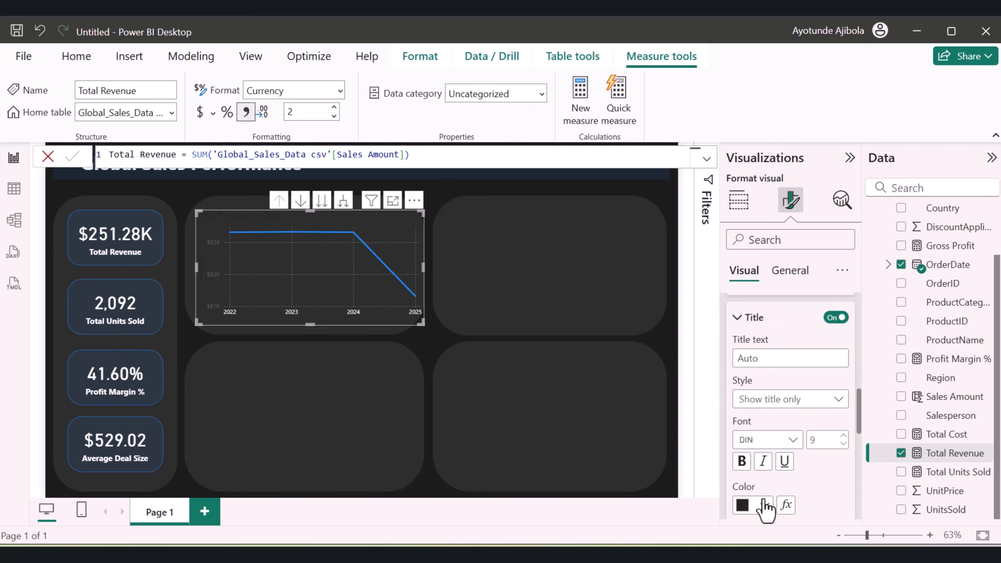
{"action": "left_click", "coordinate": [764, 505]}
{"action": "left_click", "coordinate": [754, 257]}
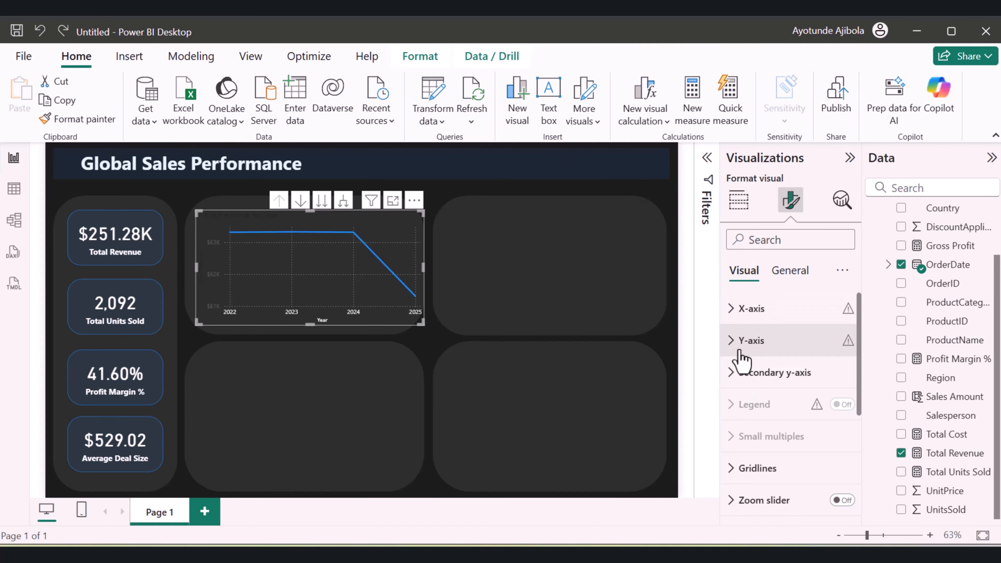
Set the line chart's Y-axis values and Y-axis title to white
{"action": "left_click", "coordinate": [736, 340]}
{"action": "scroll", "coordinate": [777, 412], "scroll_direction": "down", "scroll_amount": 2}
{"action": "scroll", "coordinate": [761, 398], "scroll_direction": "down", "scroll_amount": 2}
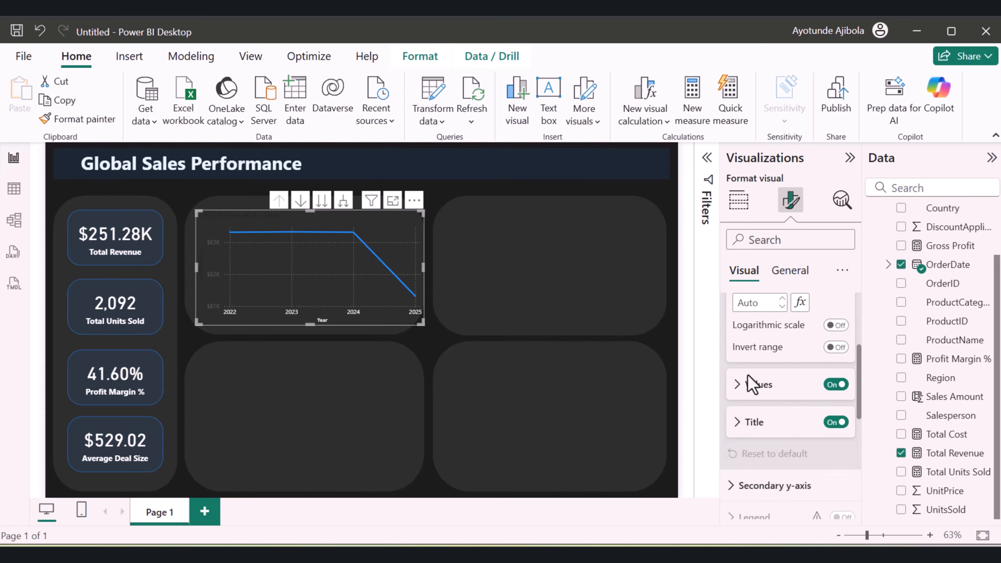
{"action": "left_click", "coordinate": [748, 384]}
{"action": "left_click", "coordinate": [765, 490]}
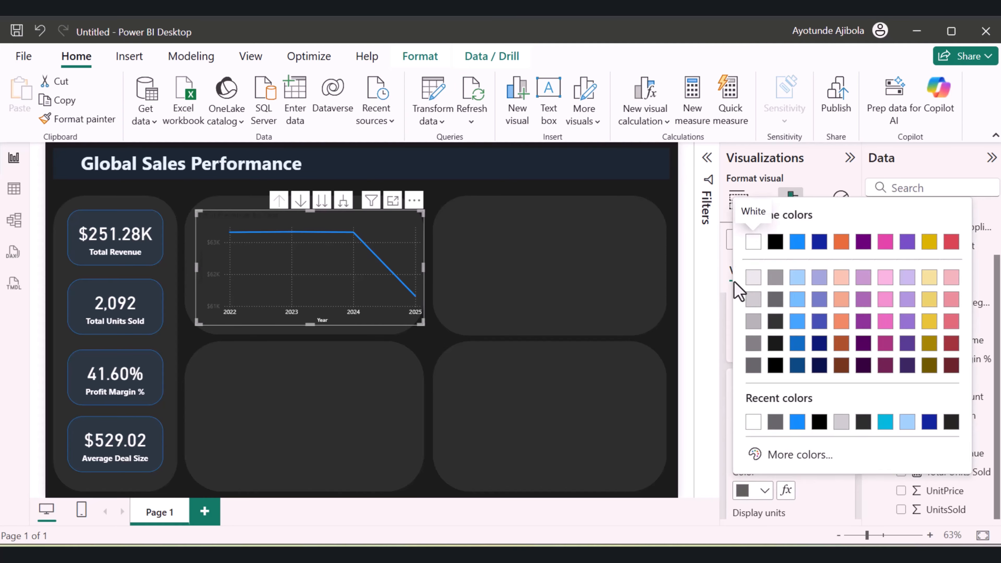
{"action": "left_click", "coordinate": [753, 247]}
{"action": "scroll", "coordinate": [806, 437], "scroll_direction": "down", "scroll_amount": 2}
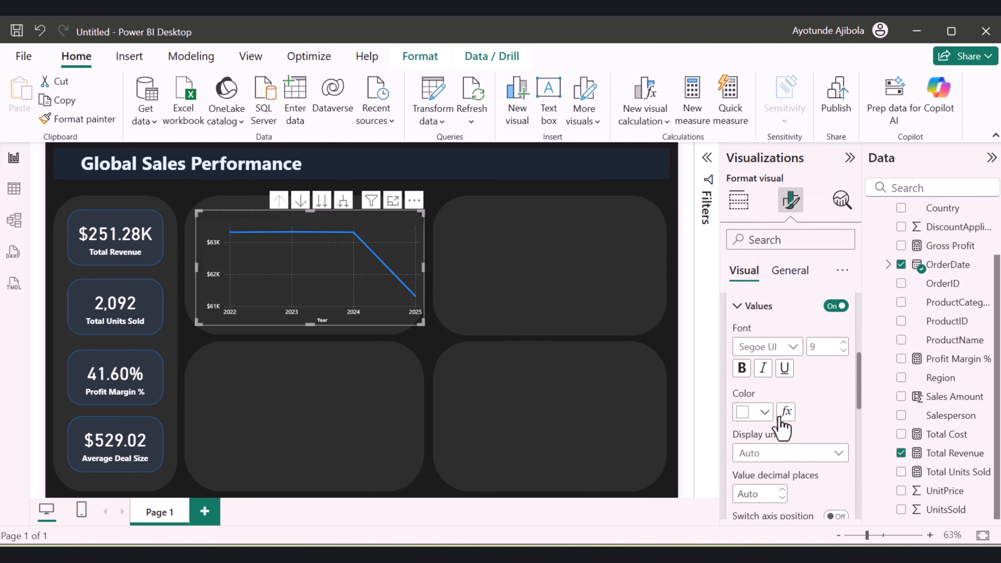
{"action": "scroll", "coordinate": [769, 442], "scroll_direction": "down", "scroll_amount": 3}
{"action": "left_click", "coordinate": [753, 398]}
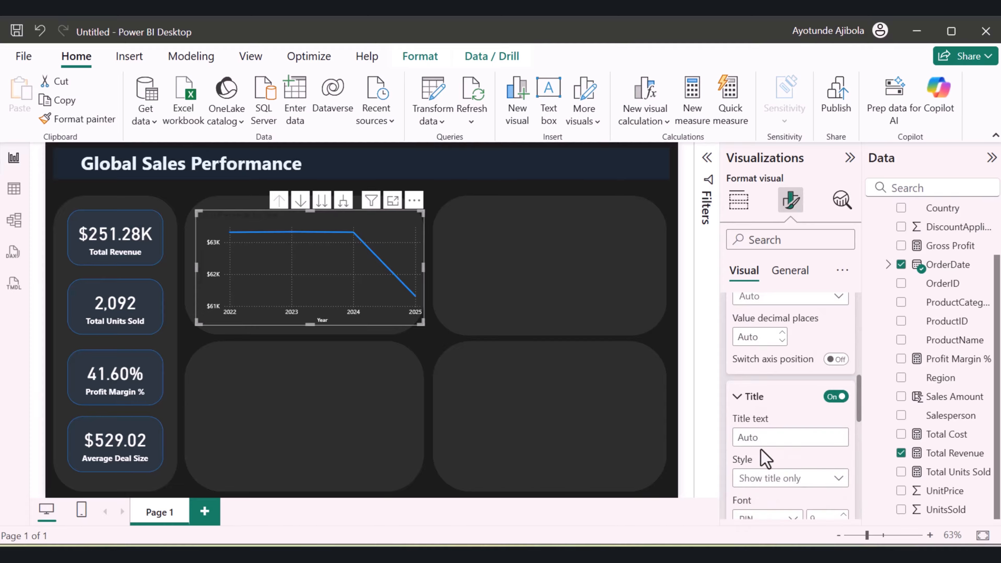
{"action": "scroll", "coordinate": [775, 493], "scroll_direction": "down", "scroll_amount": 2}
{"action": "left_click", "coordinate": [774, 512]}
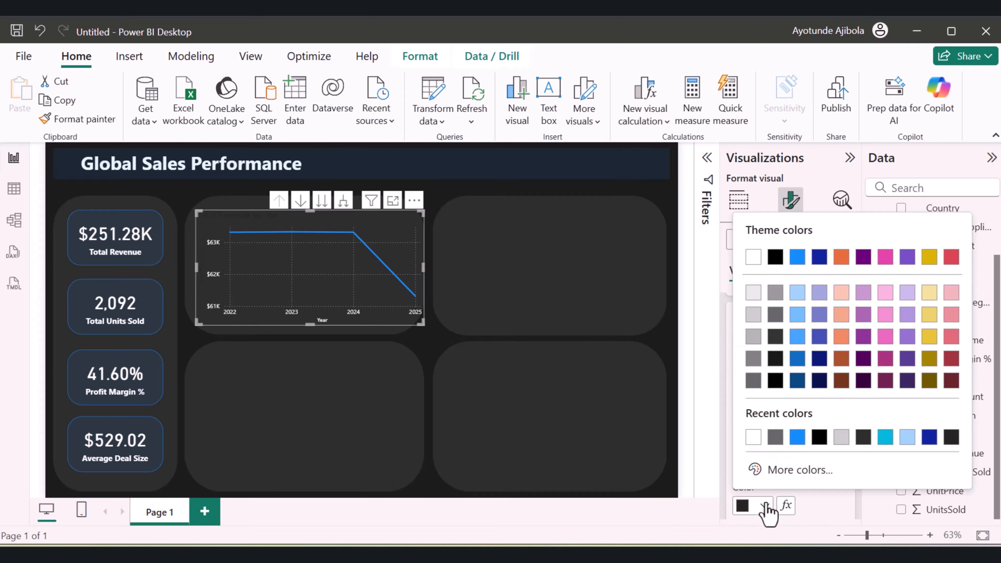
{"action": "left_click", "coordinate": [755, 263]}
Set the text color of the line chart's title to white
{"action": "left_click", "coordinate": [790, 271]}
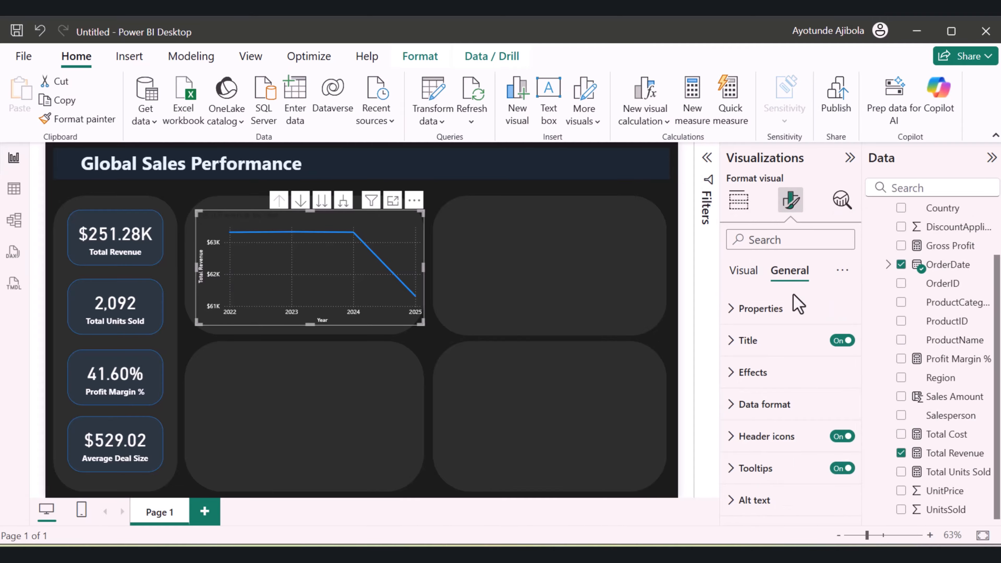
{"action": "left_click", "coordinate": [743, 340]}
{"action": "scroll", "coordinate": [751, 390], "scroll_direction": "down", "scroll_amount": 3}
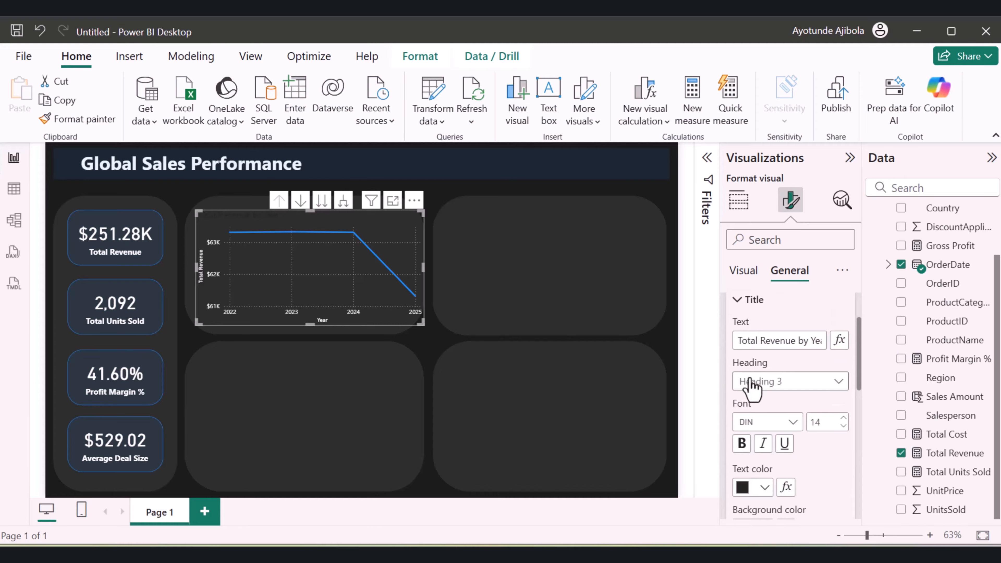
{"action": "left_click", "coordinate": [764, 408]}
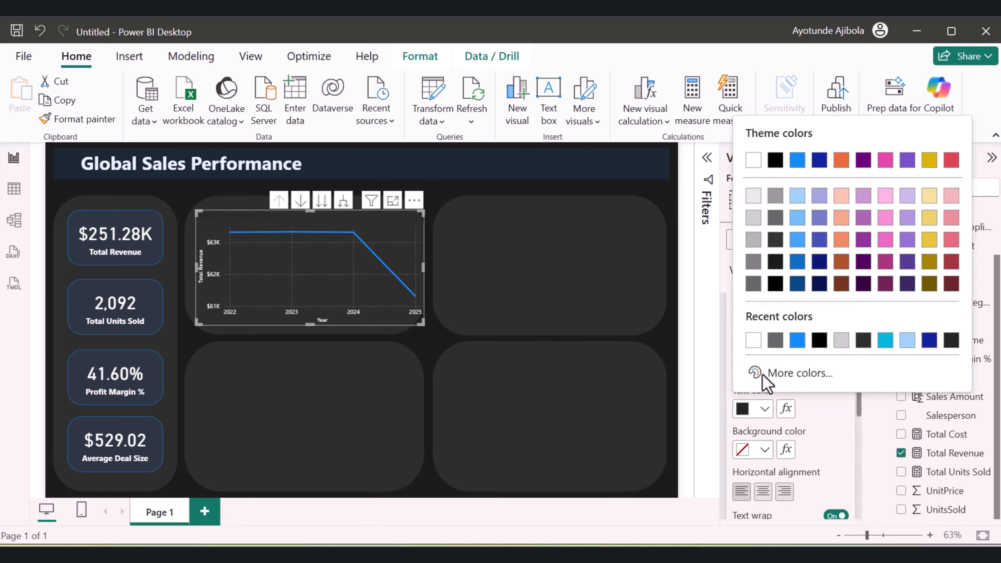
{"action": "left_click", "coordinate": [754, 161]}
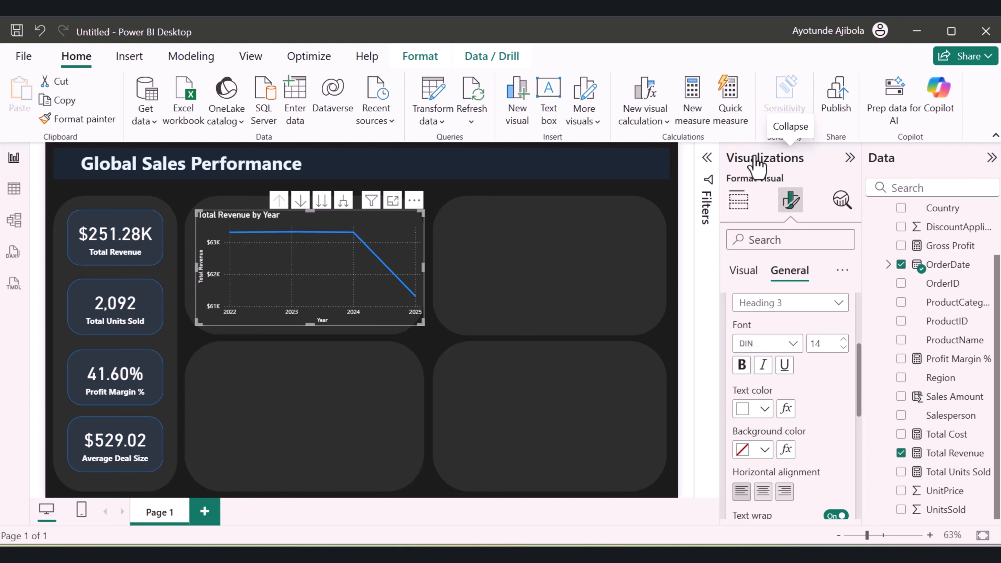
Shorten the line chart's title to "Revenue by Year"
{"action": "scroll", "coordinate": [786, 351], "scroll_direction": "up", "scroll_amount": 2}
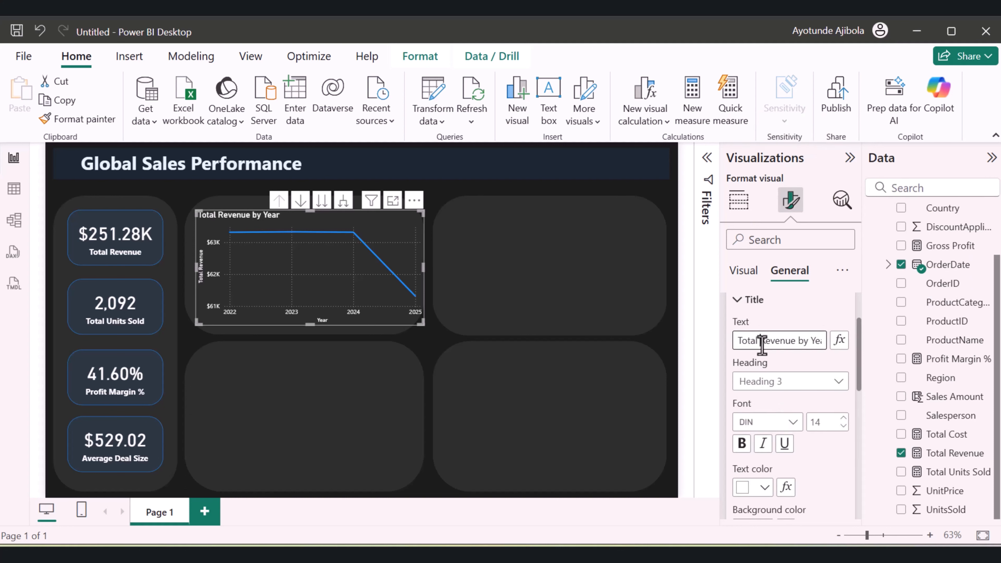
{"action": "left_click", "coordinate": [768, 346]}
{"action": "key", "text": "BackSpace"}
{"action": "key", "text": "BackSpace"}
{"action": "key", "text": "BackSpace"}
{"action": "key", "text": "BackSpace"}
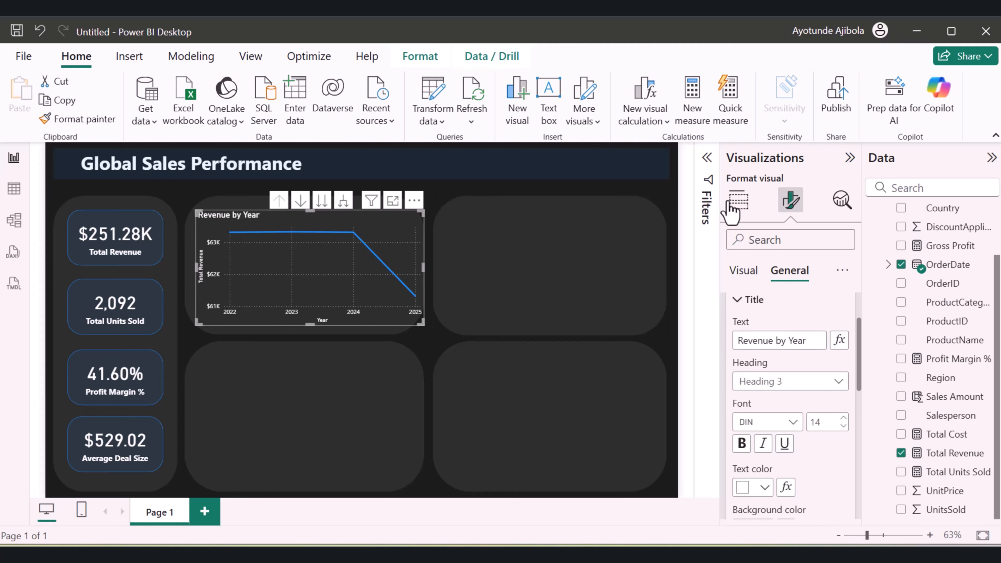
Convert the Revenue by Year line chart to an area chart
{"action": "left_click", "coordinate": [739, 200]}
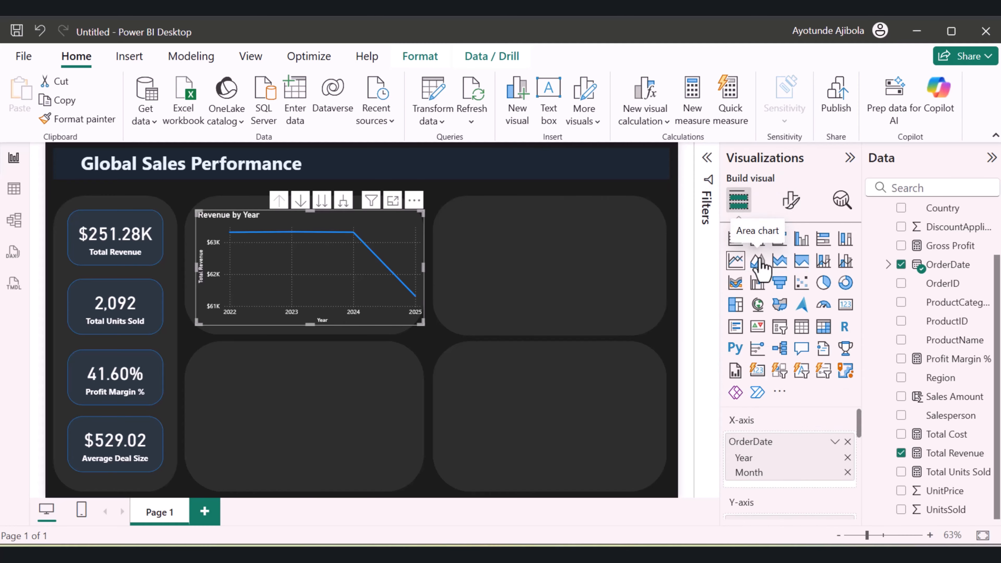
{"action": "left_click", "coordinate": [758, 260]}
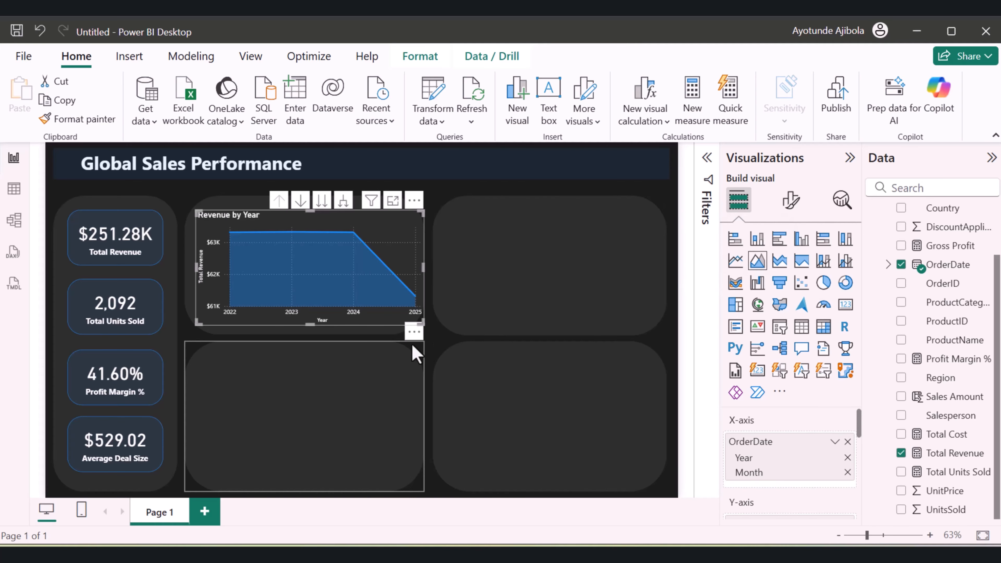
{"action": "left_click", "coordinate": [457, 209]}
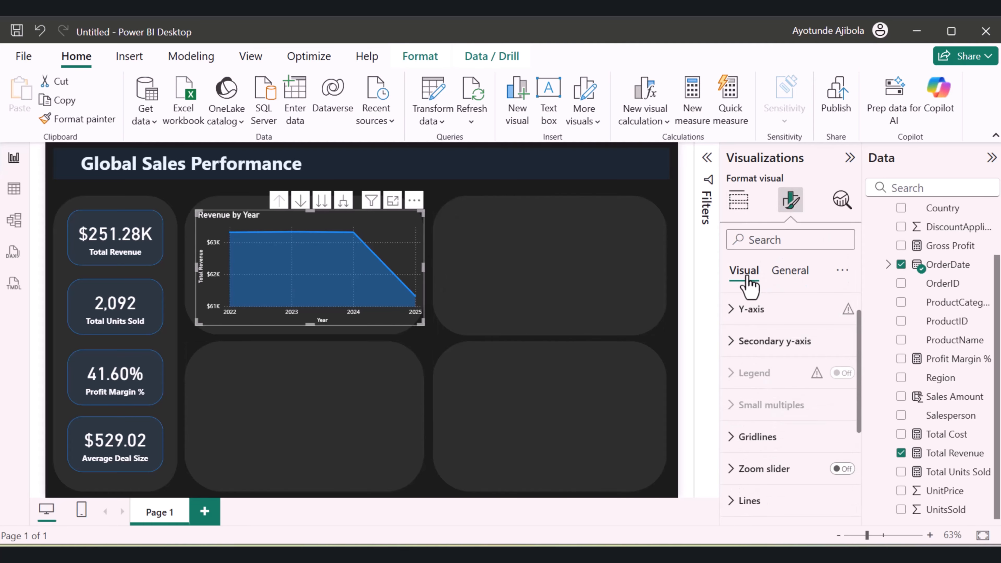
Turn on data labels for the Revenue by Year area chart and set the label values' color to white
{"action": "scroll", "coordinate": [744, 303], "scroll_direction": "down", "scroll_amount": 4}
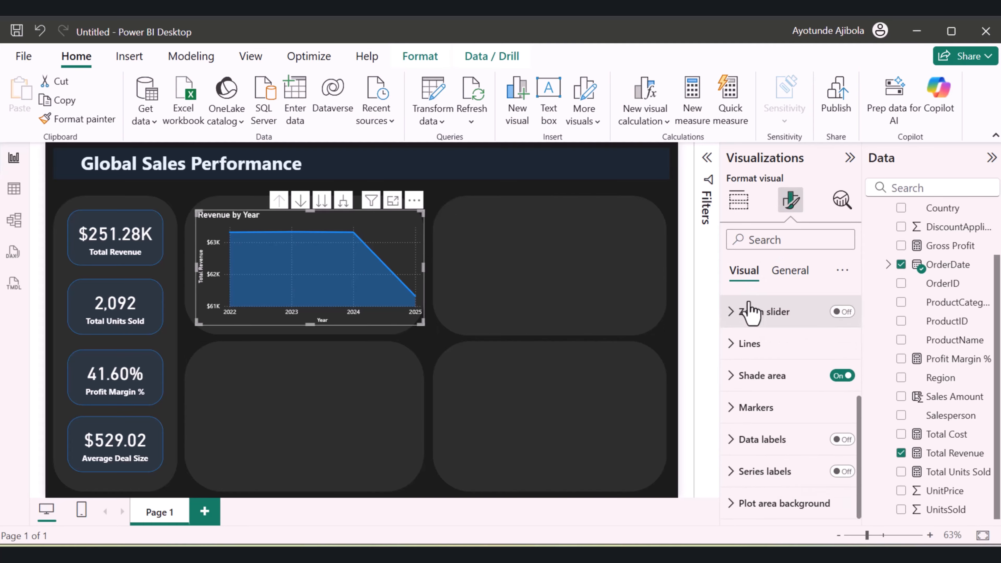
{"action": "left_click", "coordinate": [731, 440]}
{"action": "scroll", "coordinate": [729, 440], "scroll_direction": "down", "scroll_amount": 3}
{"action": "scroll", "coordinate": [748, 438], "scroll_direction": "up", "scroll_amount": 1}
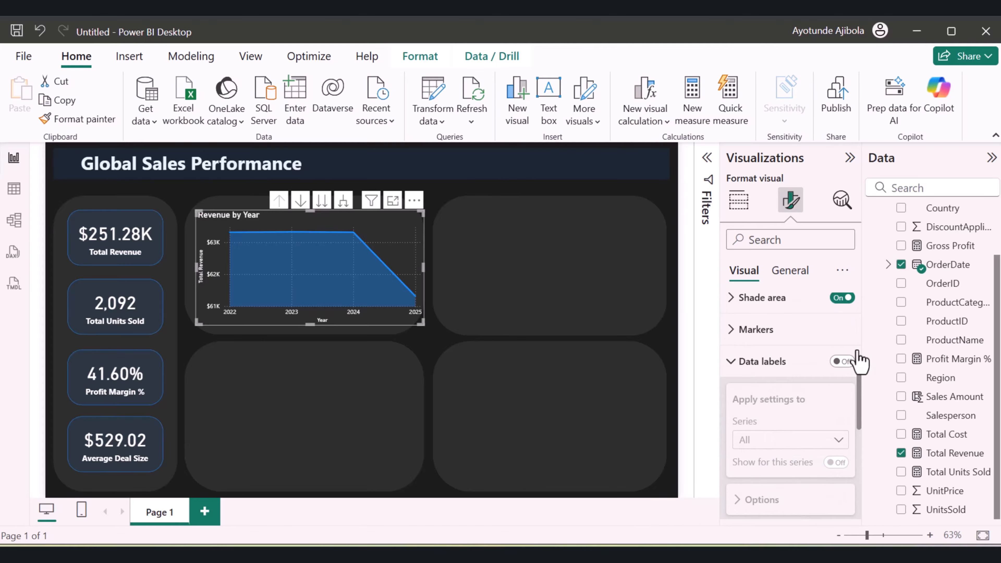
{"action": "left_click", "coordinate": [843, 361]}
{"action": "scroll", "coordinate": [842, 438], "scroll_direction": "down", "scroll_amount": 3}
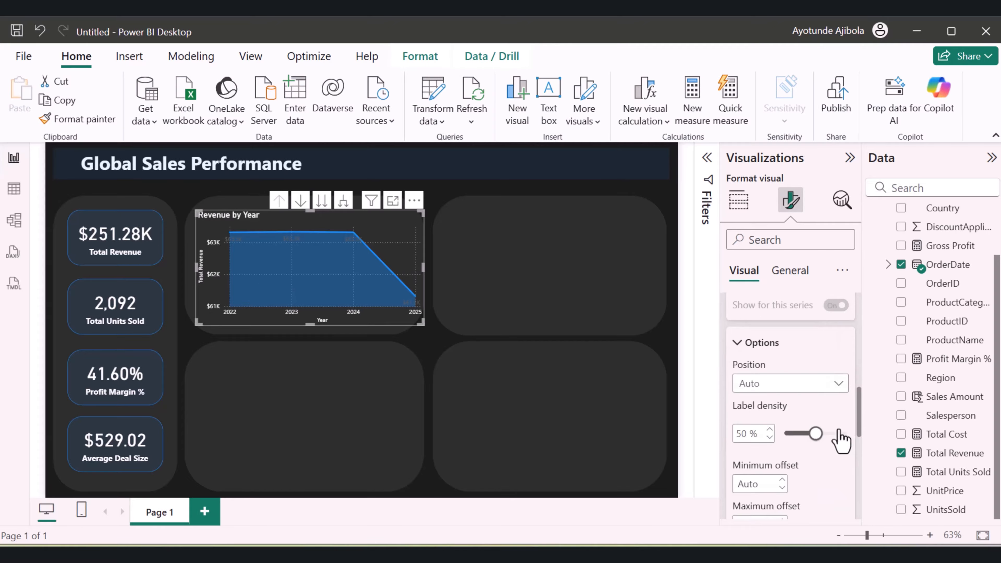
{"action": "scroll", "coordinate": [839, 438], "scroll_direction": "down", "scroll_amount": 4}
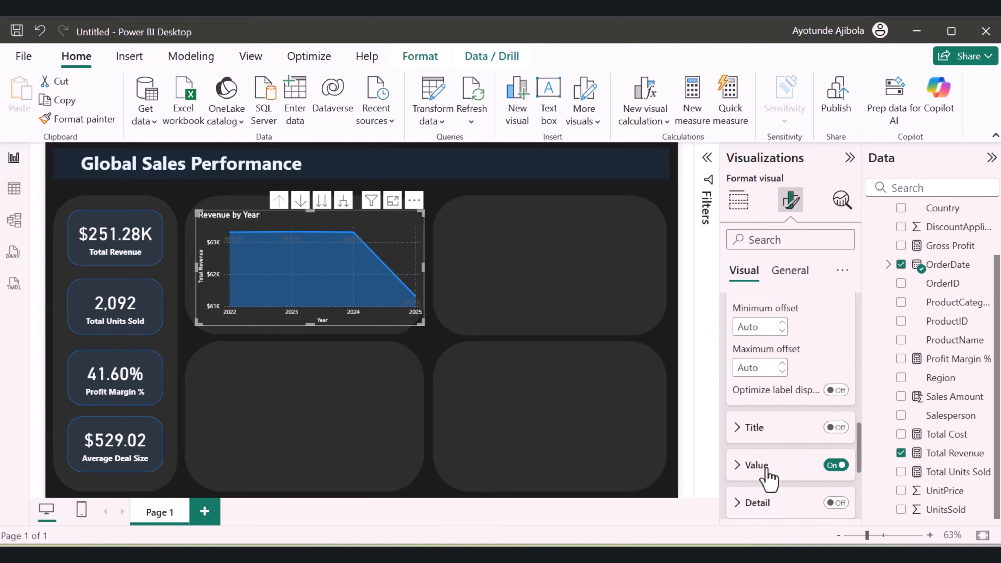
{"action": "left_click", "coordinate": [744, 465]}
{"action": "scroll", "coordinate": [758, 463], "scroll_direction": "down", "scroll_amount": 3}
{"action": "scroll", "coordinate": [759, 463], "scroll_direction": "down", "scroll_amount": 2}
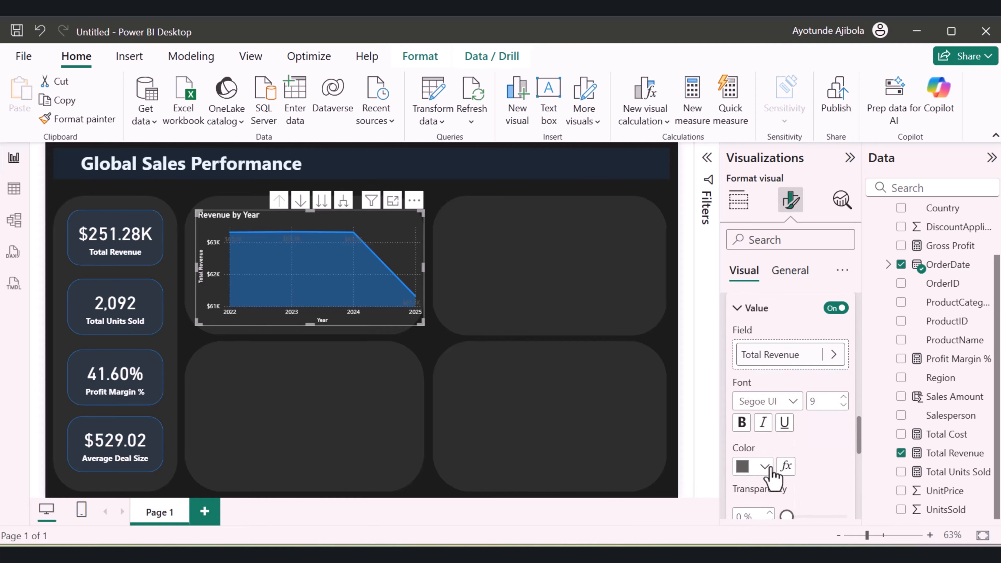
{"action": "left_click", "coordinate": [765, 466]}
{"action": "left_click", "coordinate": [753, 220]}
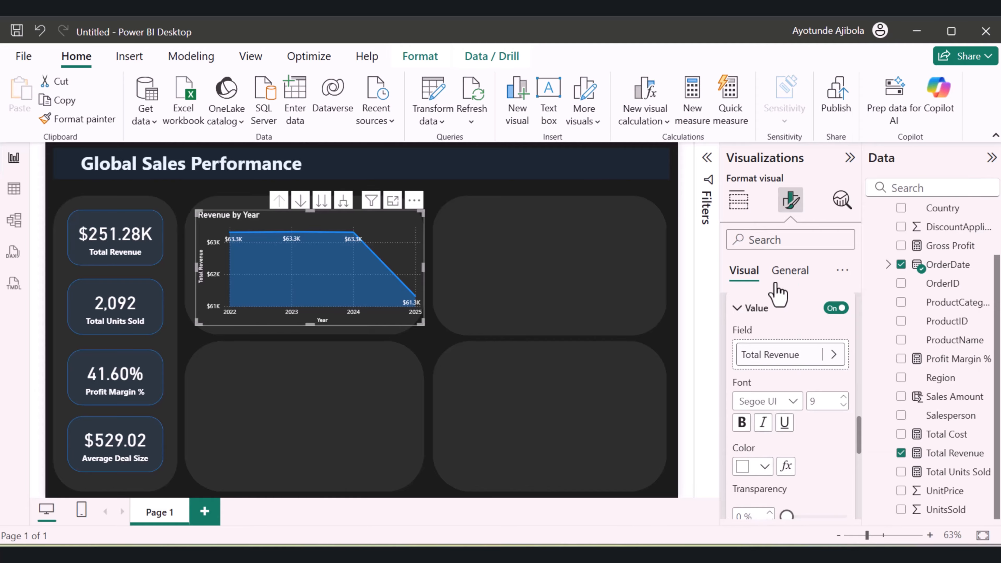
Center the title of the Revenue by Year area chart horizontally
{"action": "left_click", "coordinate": [788, 271]}
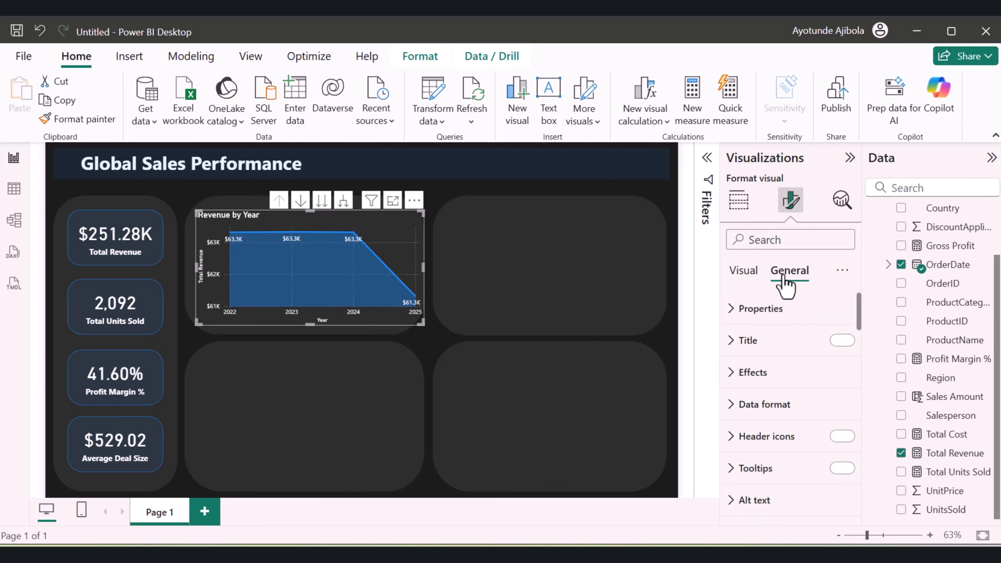
{"action": "left_click", "coordinate": [755, 347]}
{"action": "scroll", "coordinate": [775, 409], "scroll_direction": "down", "scroll_amount": 3}
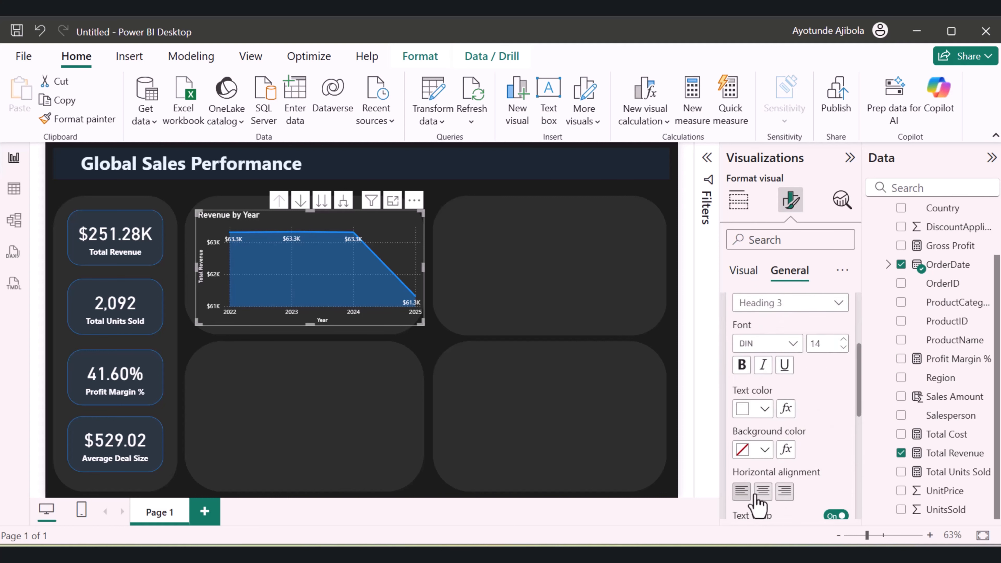
{"action": "left_click", "coordinate": [762, 492]}
{"action": "left_click", "coordinate": [365, 380]}
Resize the Revenue by Year chart so it spans the width of its rounded panel
{"action": "left_click", "coordinate": [378, 311]}
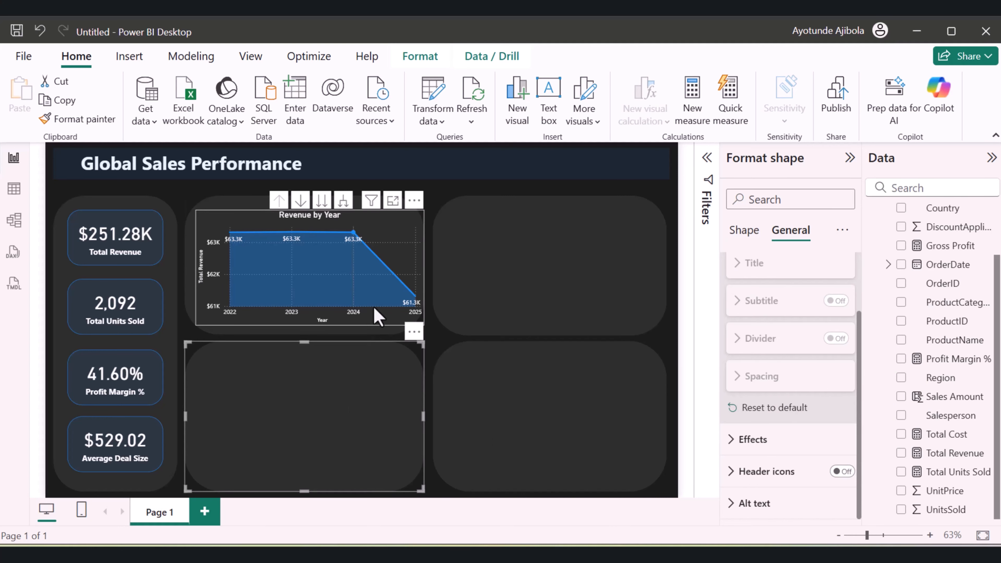
{"action": "left_click_drag", "start_coordinate": [422, 321], "coordinate": [409, 318]}
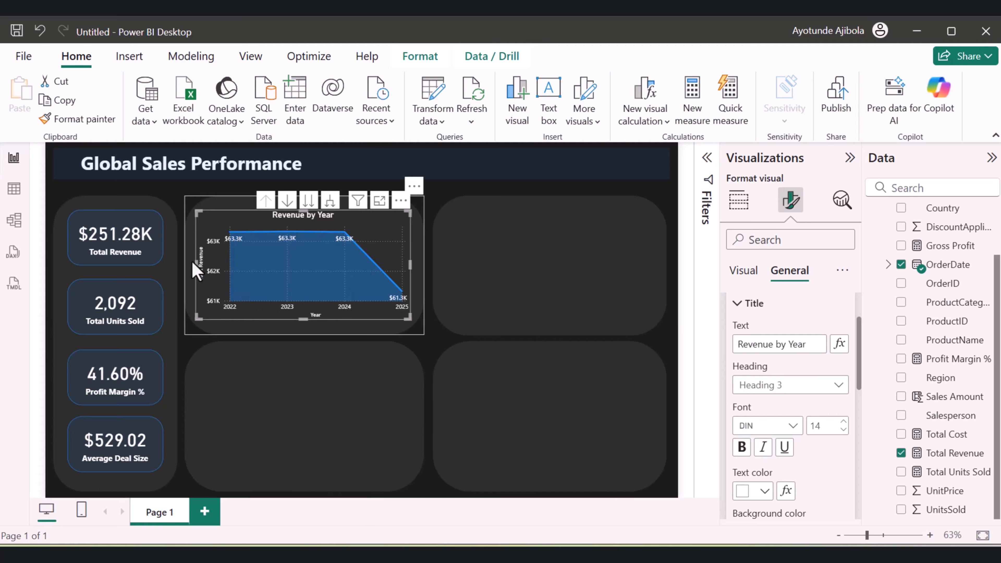
{"action": "left_click_drag", "start_coordinate": [196, 268], "coordinate": [185, 269]}
{"action": "left_click", "coordinate": [431, 362]}
{"action": "left_click", "coordinate": [368, 283]}
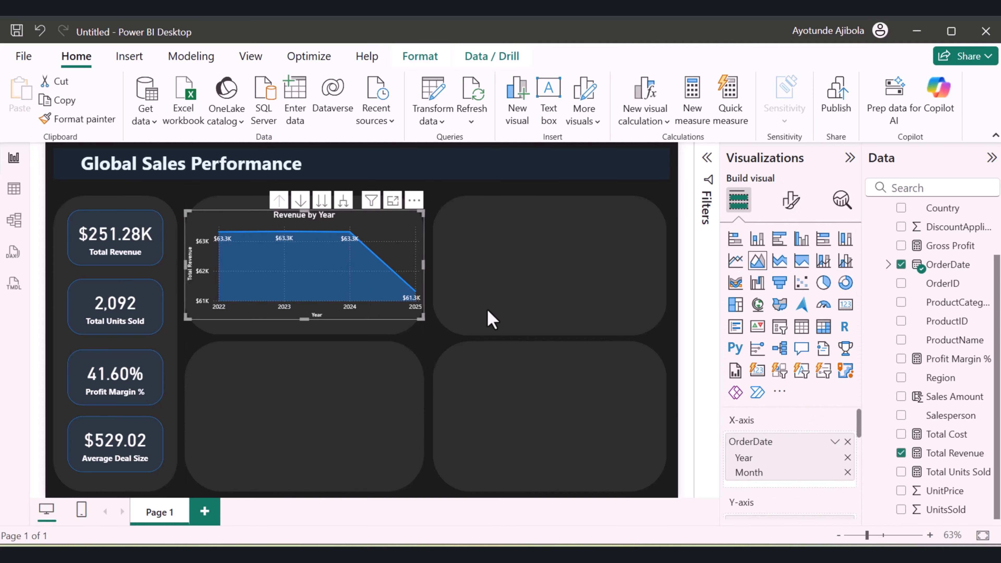
Turn off the horizontal and vertical gridlines of the Revenue by Year chart
{"action": "left_click", "coordinate": [790, 201]}
{"action": "scroll", "coordinate": [818, 347], "scroll_direction": "down", "scroll_amount": 5}
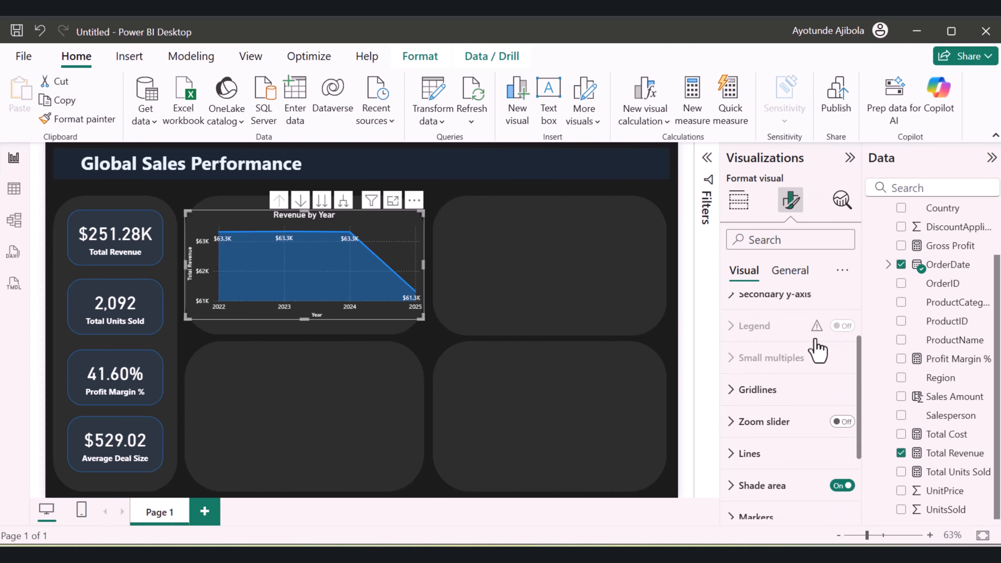
{"action": "left_click", "coordinate": [734, 313]}
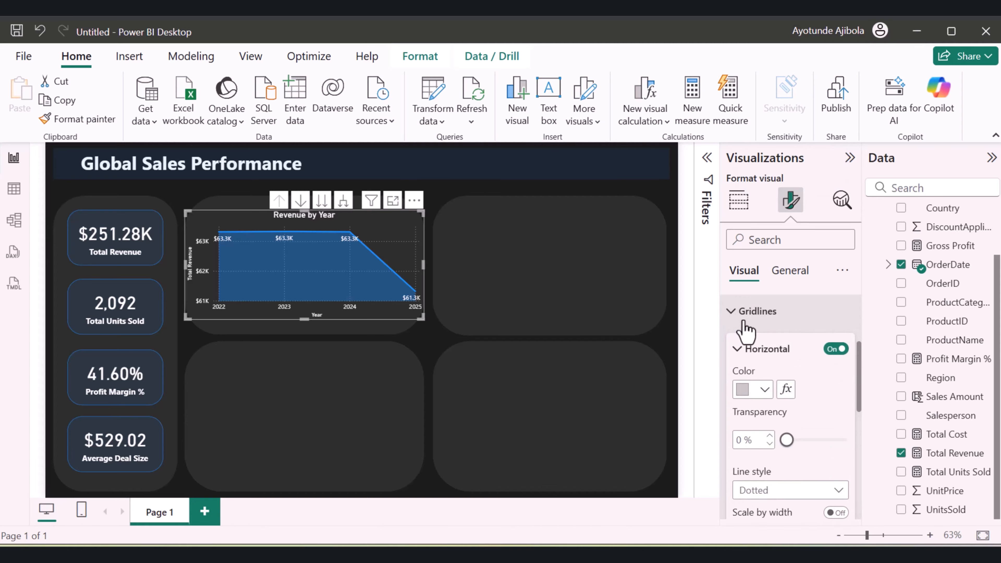
{"action": "left_click", "coordinate": [831, 349]}
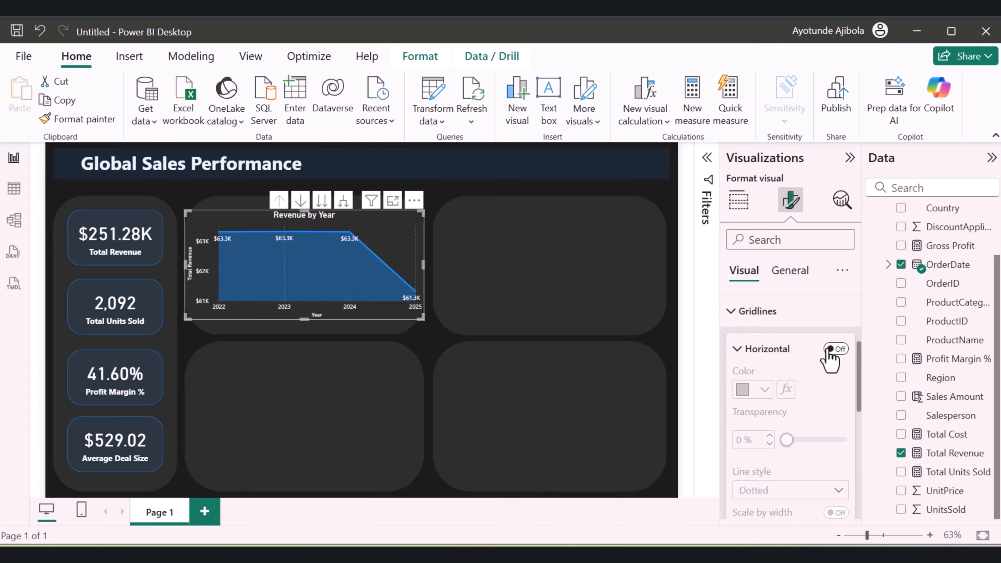
{"action": "scroll", "coordinate": [816, 402], "scroll_direction": "down", "scroll_amount": 4}
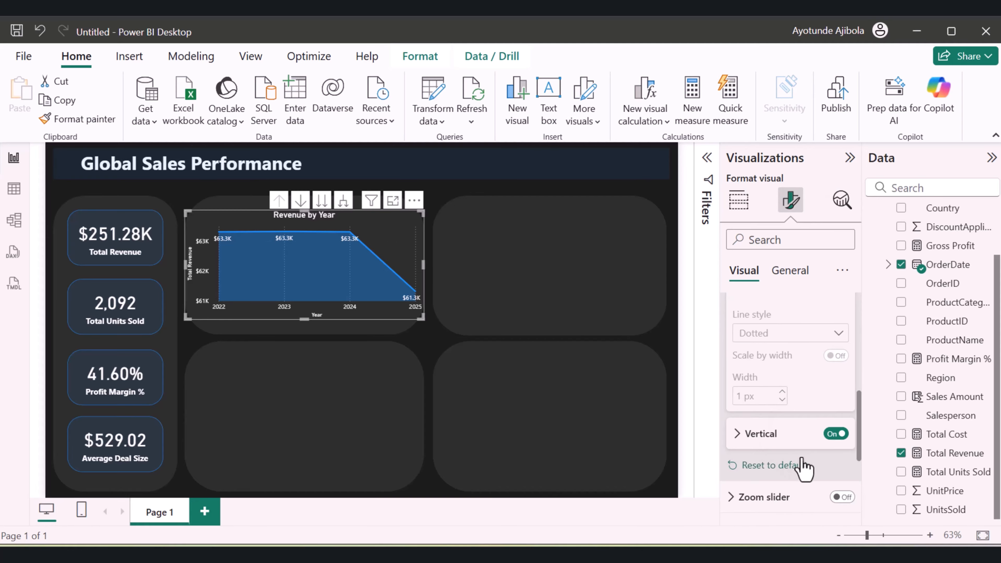
{"action": "left_click", "coordinate": [340, 356]}
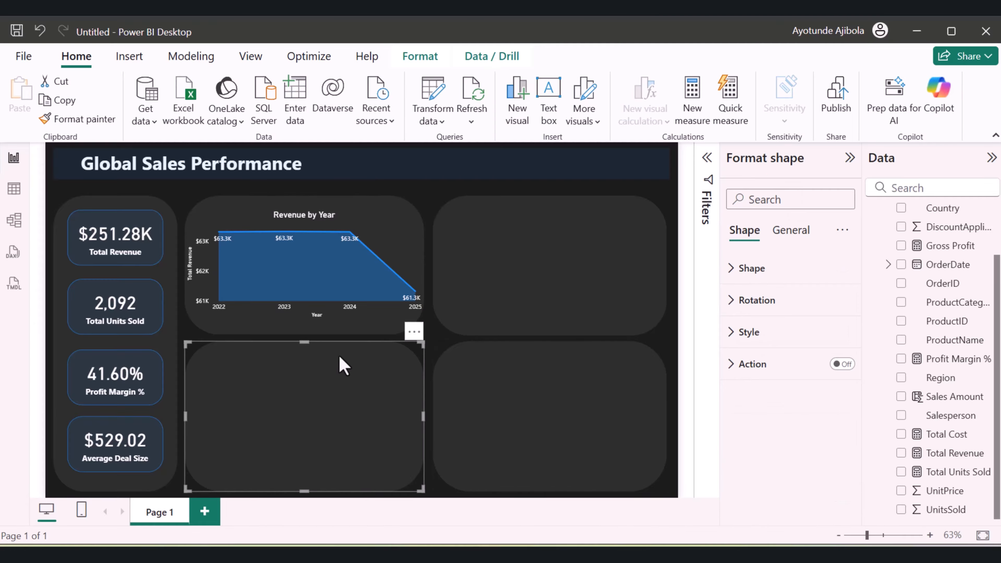
{"action": "left_click", "coordinate": [354, 317]}
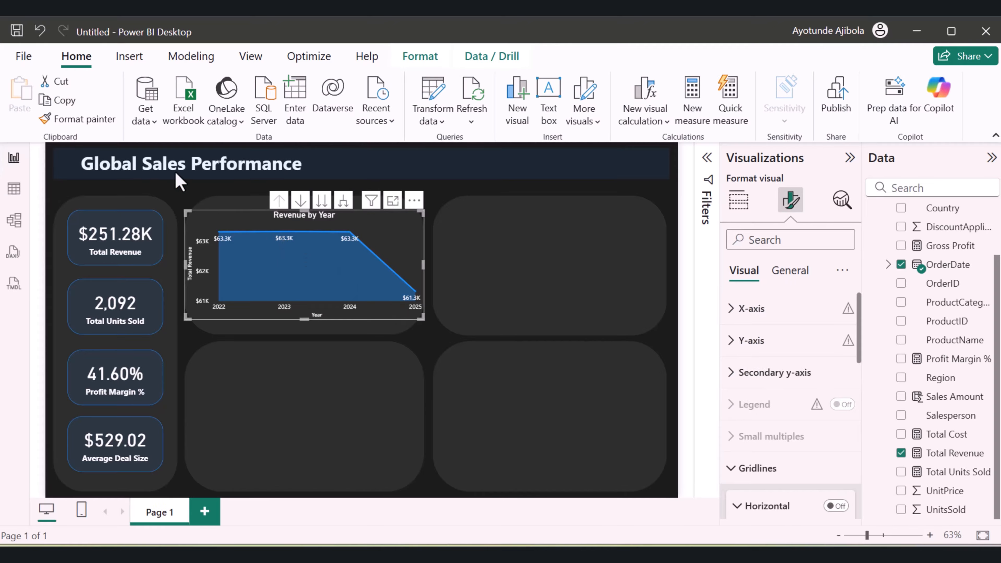
Undo the gridline changes and the last widening of the Revenue by Year chart
{"action": "left_click", "coordinate": [42, 37]}
{"action": "left_click", "coordinate": [43, 37]}
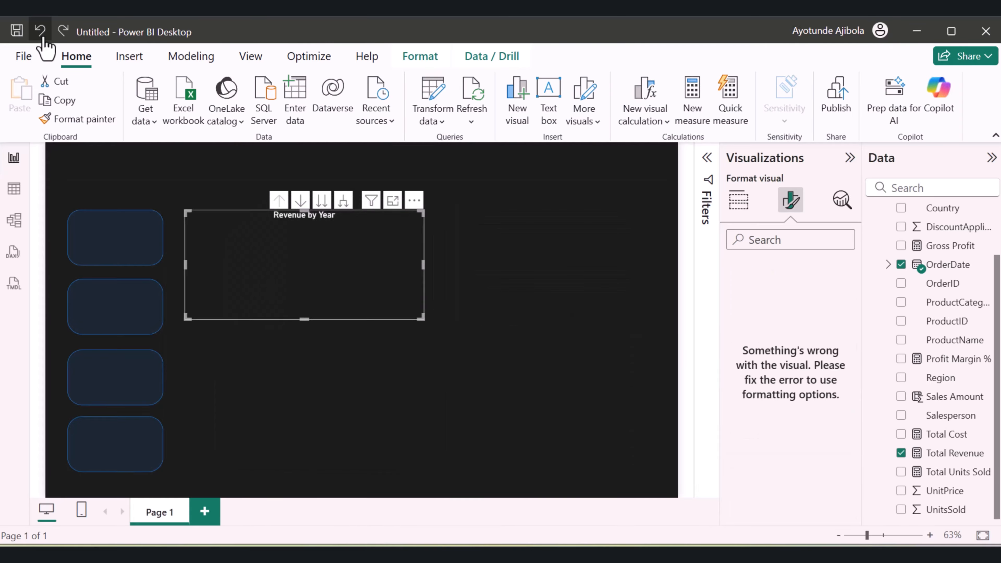
{"action": "left_click", "coordinate": [42, 37]}
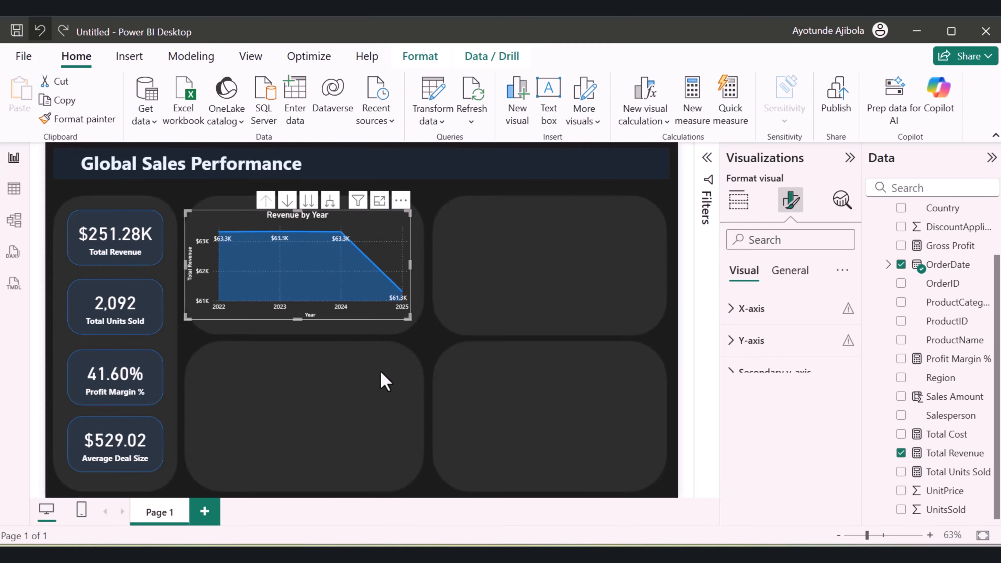
Try the Dashed and Dotted line styles on the Revenue by Year chart's line and set it back to Solid
{"action": "scroll", "coordinate": [768, 386], "scroll_direction": "down", "scroll_amount": 3}
{"action": "scroll", "coordinate": [772, 390], "scroll_direction": "down", "scroll_amount": 2}
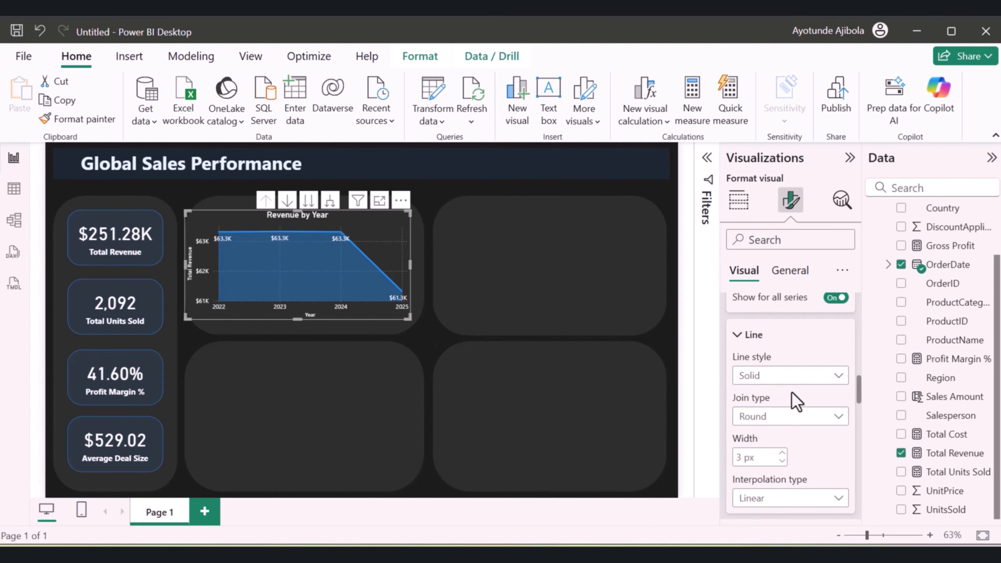
{"action": "left_click", "coordinate": [784, 379]}
{"action": "left_click", "coordinate": [785, 381]}
{"action": "left_click", "coordinate": [784, 379]}
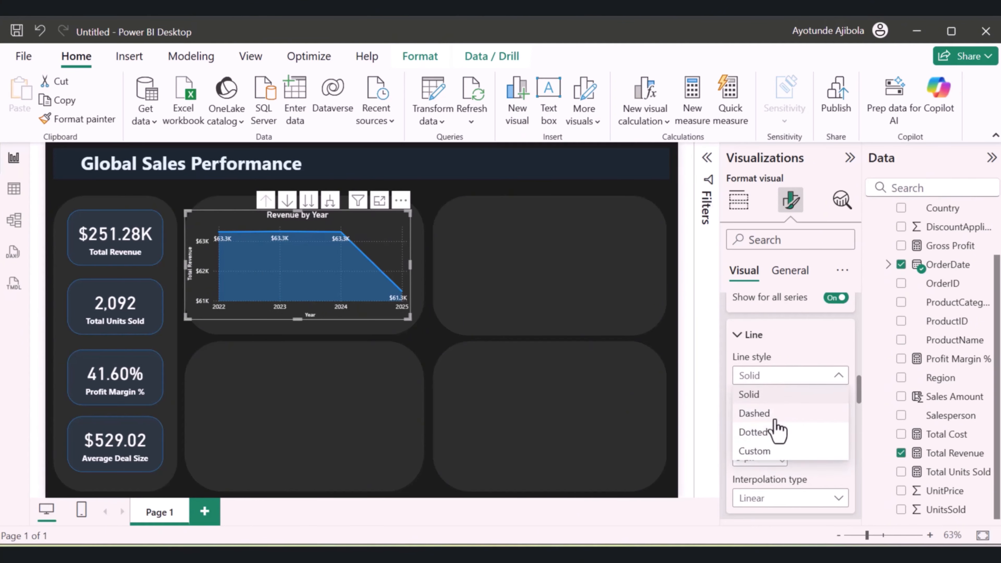
{"action": "left_click", "coordinate": [784, 411]}
{"action": "left_click", "coordinate": [790, 381]}
{"action": "left_click", "coordinate": [786, 411]}
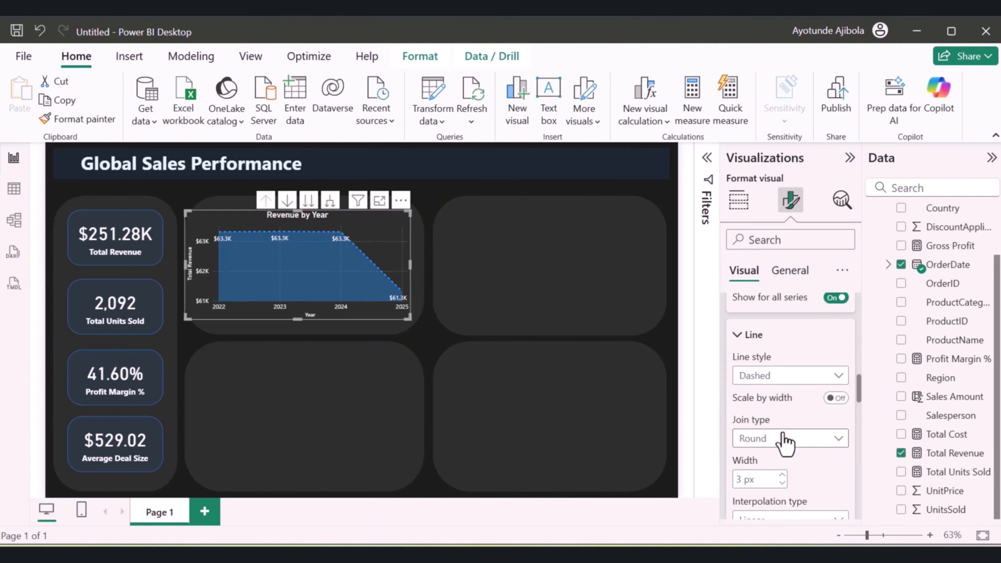
{"action": "left_click", "coordinate": [792, 378]}
{"action": "left_click", "coordinate": [784, 449]}
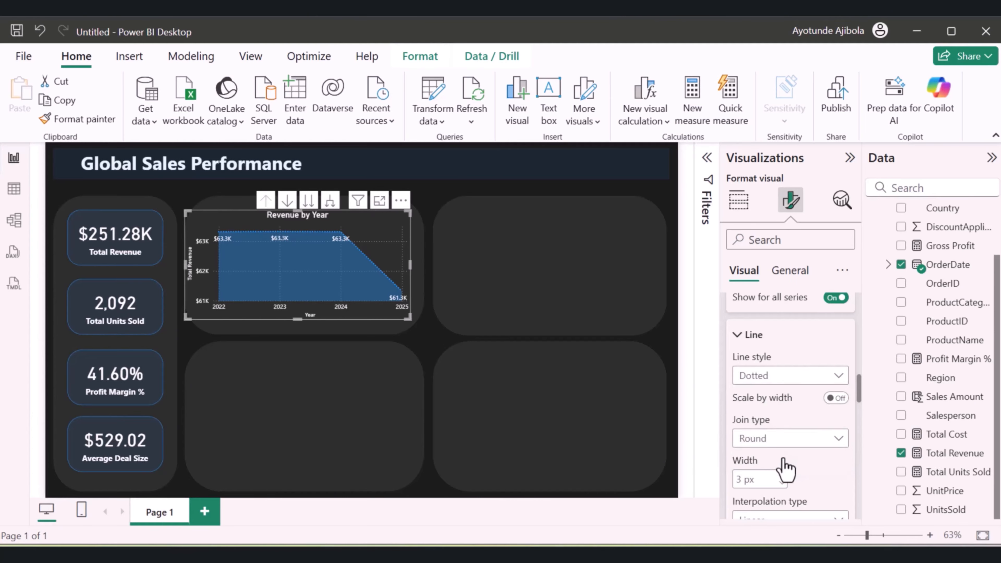
{"action": "left_click", "coordinate": [802, 388]}
{"action": "left_click", "coordinate": [762, 395]}
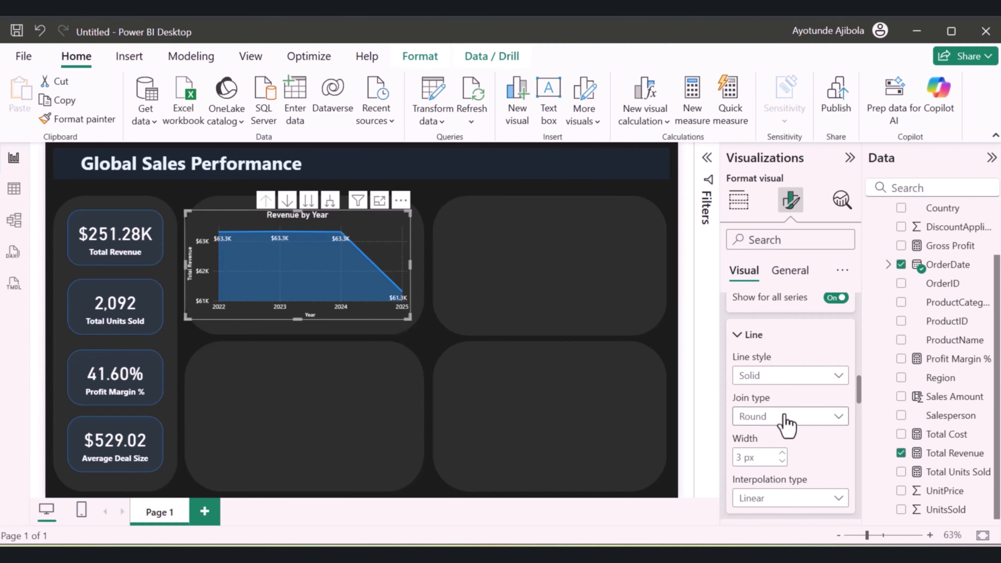
Compare the Miter and Bevel join types for the chart's line and settle on Miter
{"action": "left_click", "coordinate": [796, 418]}
{"action": "left_click", "coordinate": [796, 440]}
{"action": "left_click", "coordinate": [794, 418]}
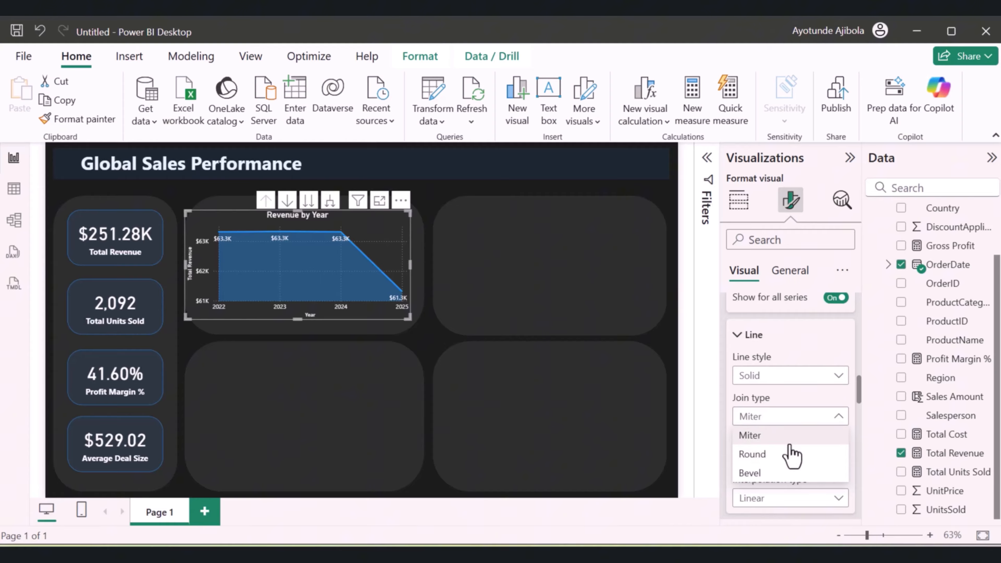
{"action": "left_click", "coordinate": [781, 474]}
{"action": "left_click", "coordinate": [788, 417]}
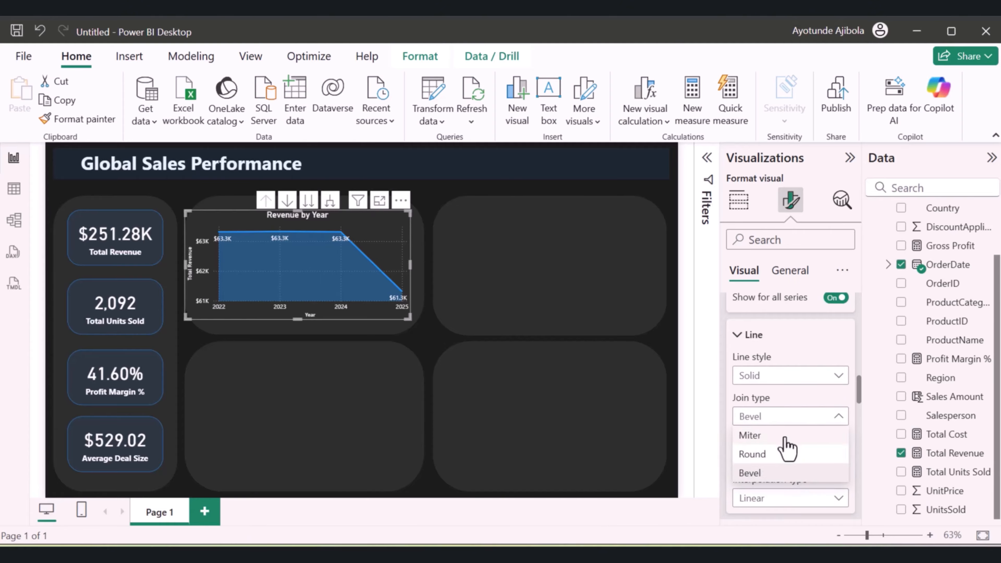
{"action": "left_click", "coordinate": [787, 437]}
Compare the Smooth and Step interpolation types for the chart's line and settle on Smooth
{"action": "scroll", "coordinate": [788, 449], "scroll_direction": "down", "scroll_amount": 1}
{"action": "scroll", "coordinate": [789, 449], "scroll_direction": "down", "scroll_amount": 1}
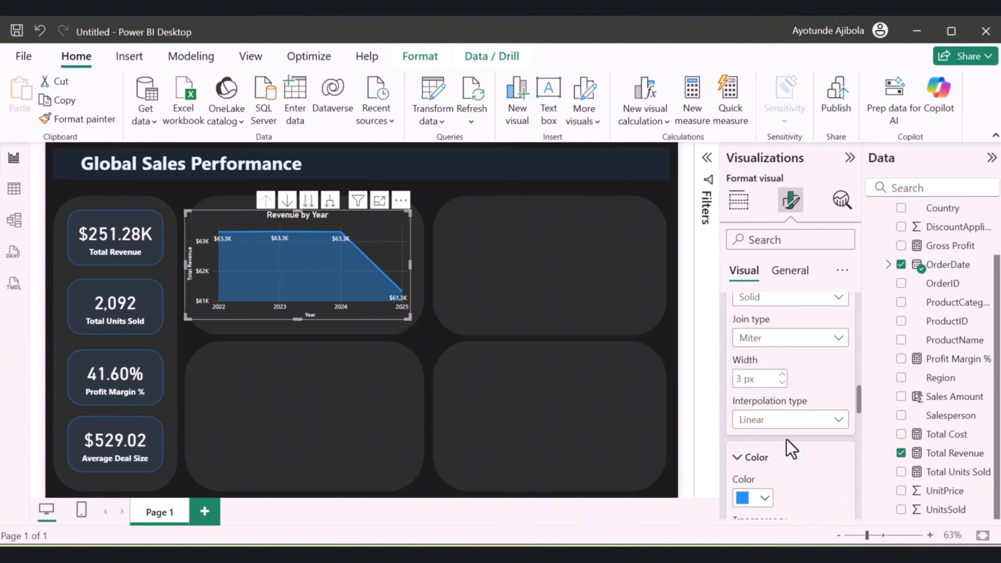
{"action": "left_click", "coordinate": [785, 424]}
{"action": "left_click", "coordinate": [771, 459]}
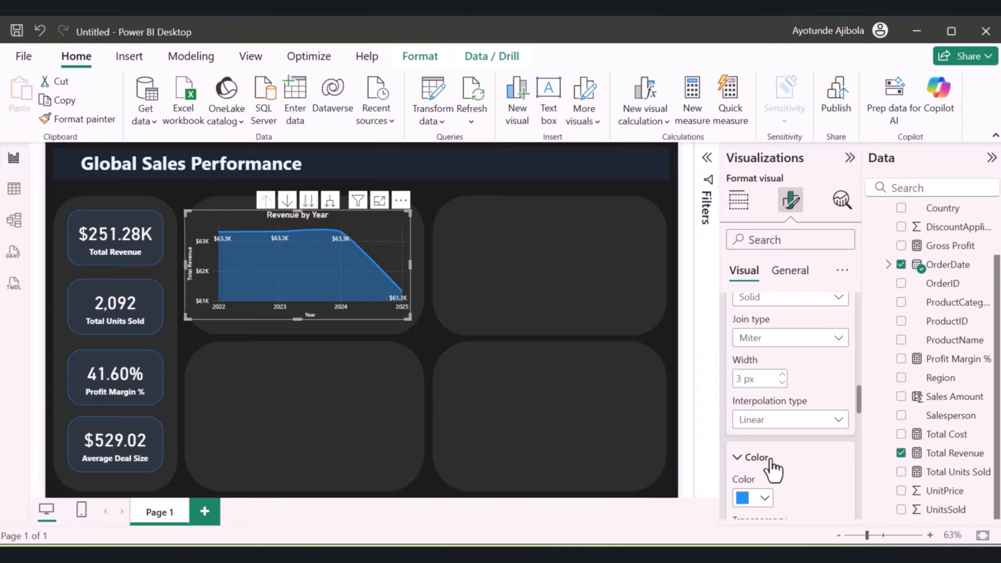
{"action": "left_click", "coordinate": [787, 424]}
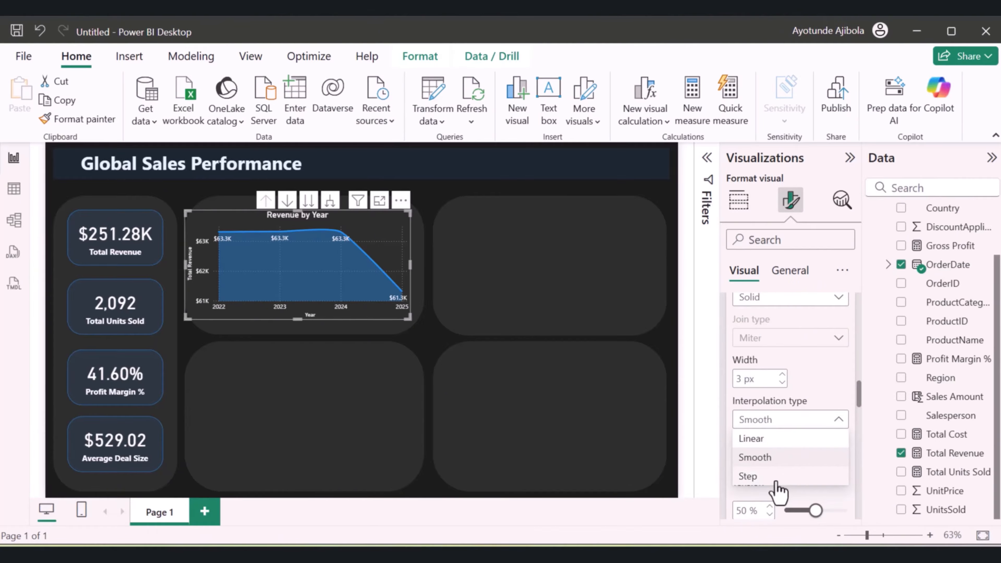
{"action": "left_click", "coordinate": [774, 477]}
{"action": "left_click", "coordinate": [787, 423]}
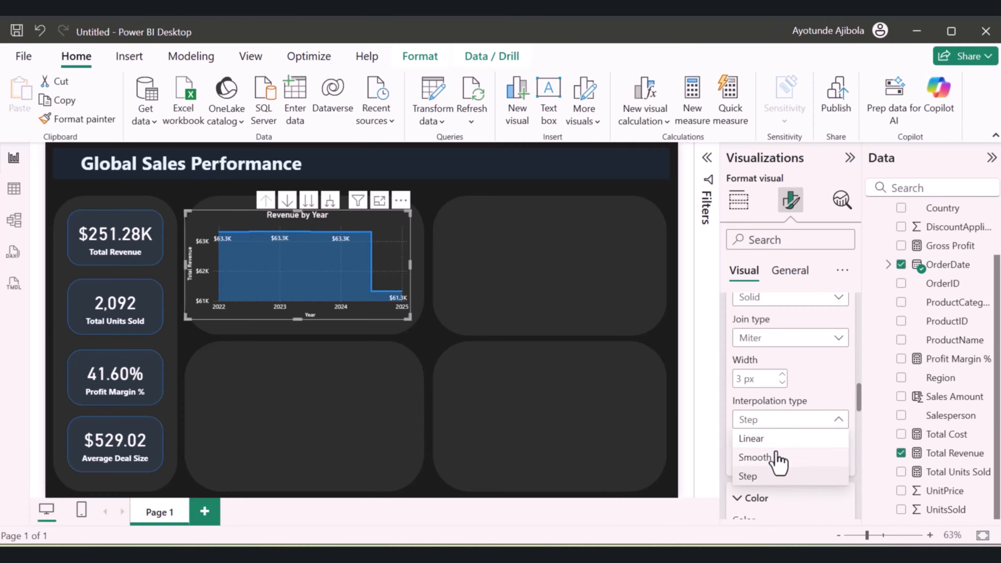
{"action": "left_click", "coordinate": [774, 474]}
Slightly adjust the tension of the chart's smoothed Cardinal curve
{"action": "scroll", "coordinate": [805, 457], "scroll_direction": "down", "scroll_amount": 2}
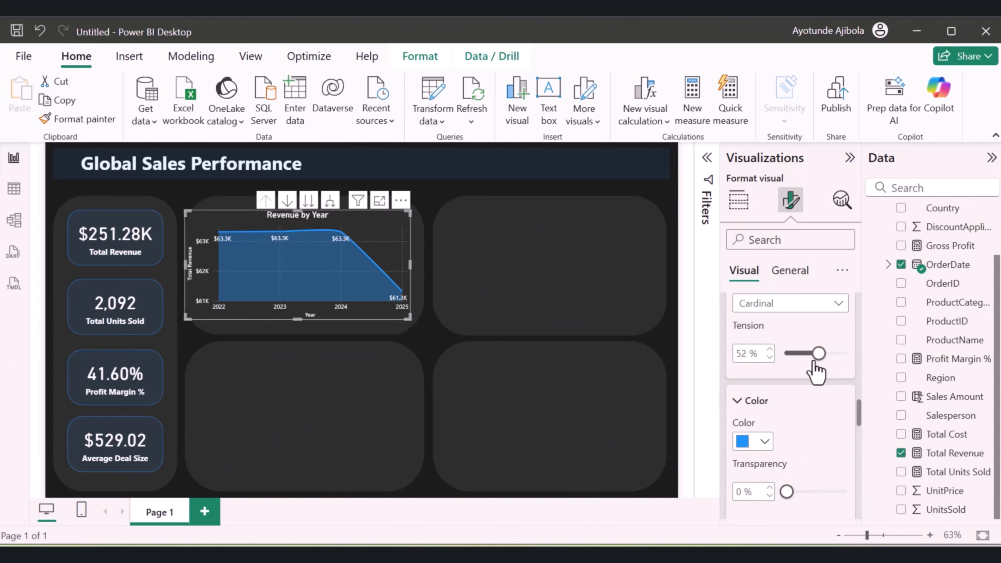
{"action": "mouse_move", "coordinate": [816, 354]}
{"action": "left_mouse_down"}
{"action": "mouse_move", "coordinate": [791, 367]}
{"action": "mouse_move", "coordinate": [824, 352]}
{"action": "left_mouse_up"}
{"action": "scroll", "coordinate": [822, 394], "scroll_direction": "down", "scroll_amount": 2}
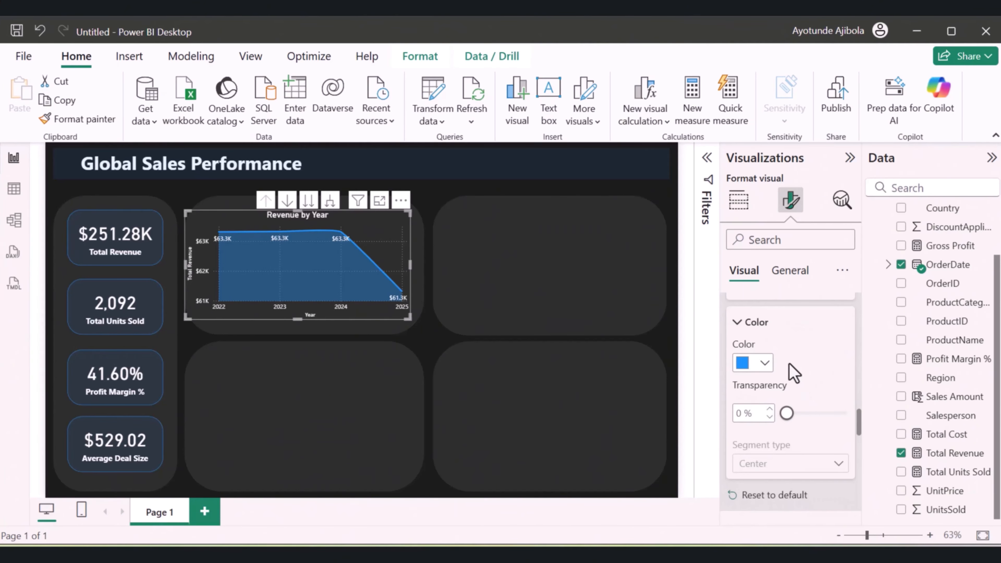
Turn on markers for all categories of the Revenue by Year area chart
{"action": "left_click", "coordinate": [764, 363]}
{"action": "scroll", "coordinate": [793, 379], "scroll_direction": "down", "scroll_amount": 6}
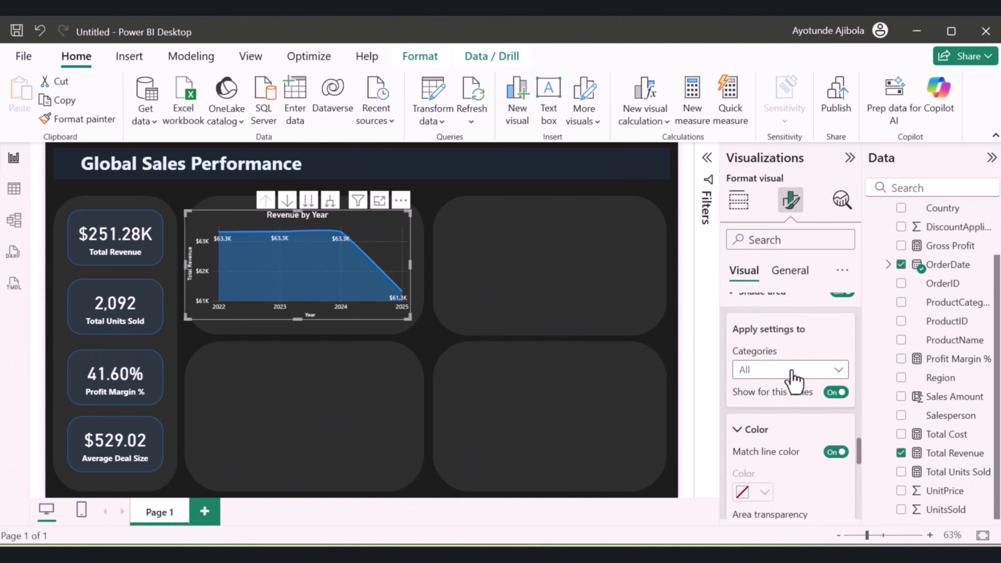
{"action": "scroll", "coordinate": [793, 379], "scroll_direction": "up", "scroll_amount": 2}
{"action": "scroll", "coordinate": [793, 374], "scroll_direction": "down", "scroll_amount": 5}
{"action": "scroll", "coordinate": [793, 371], "scroll_direction": "down", "scroll_amount": 5}
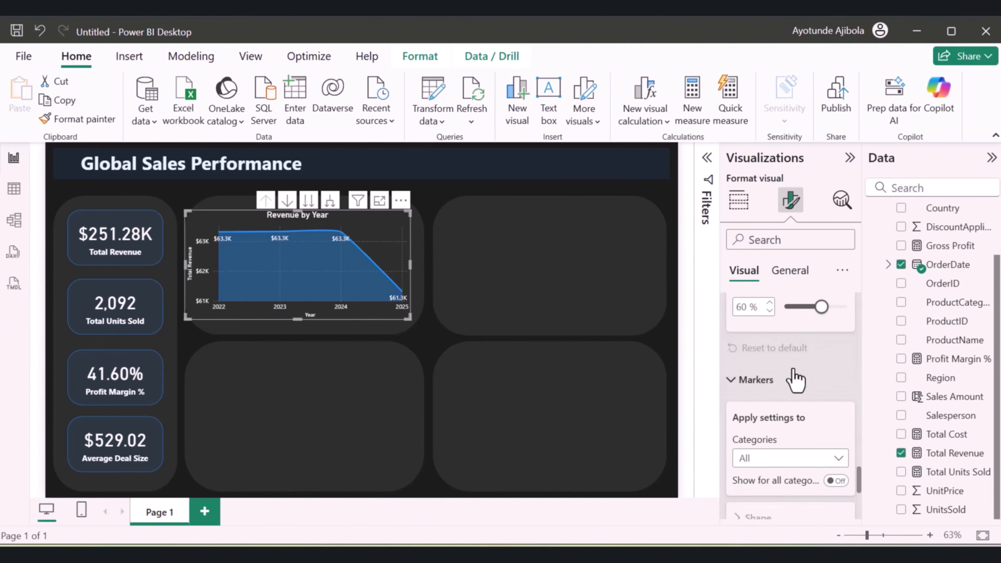
{"action": "scroll", "coordinate": [771, 434], "scroll_direction": "down", "scroll_amount": 4}
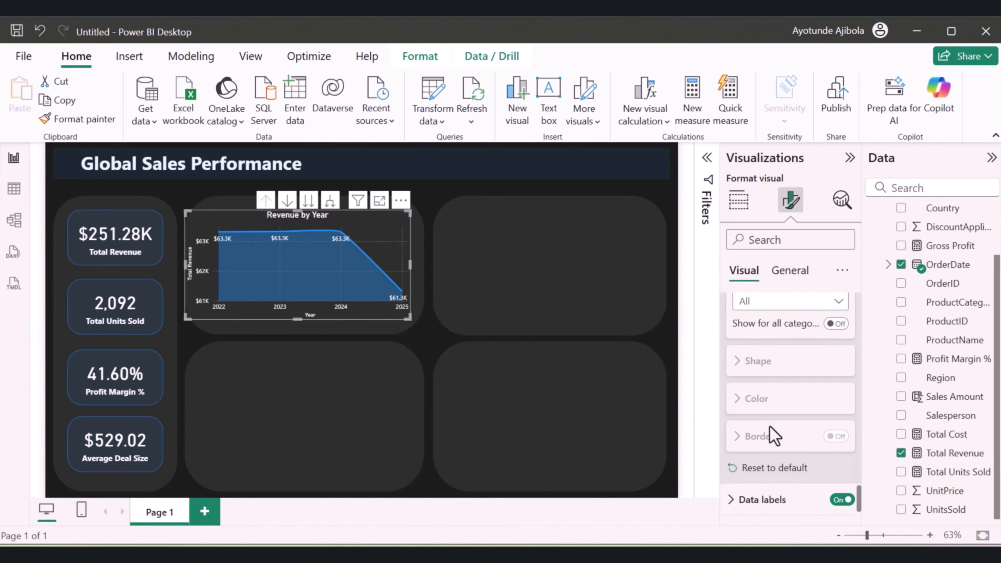
{"action": "scroll", "coordinate": [814, 406], "scroll_direction": "up", "scroll_amount": 2}
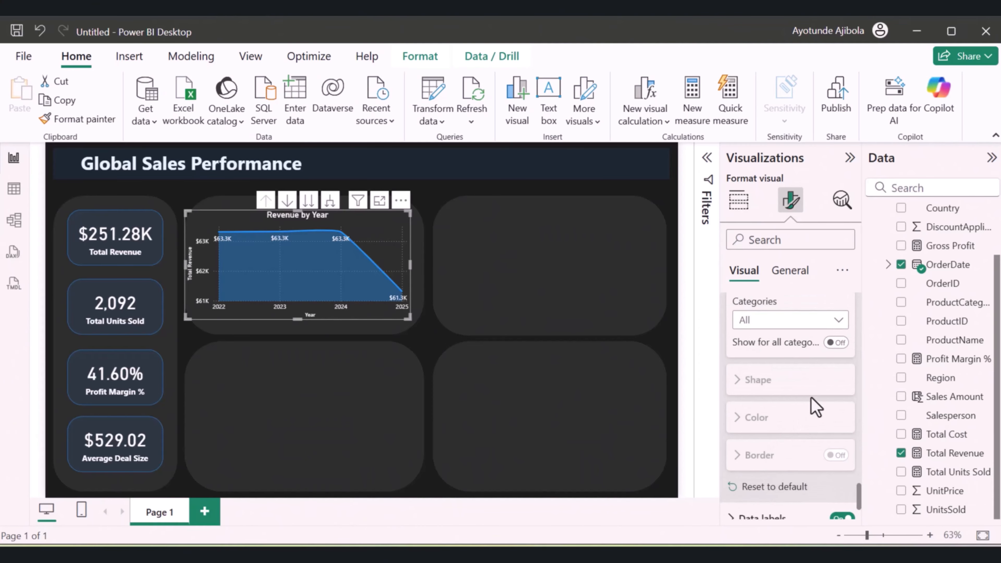
{"action": "left_click", "coordinate": [836, 342]}
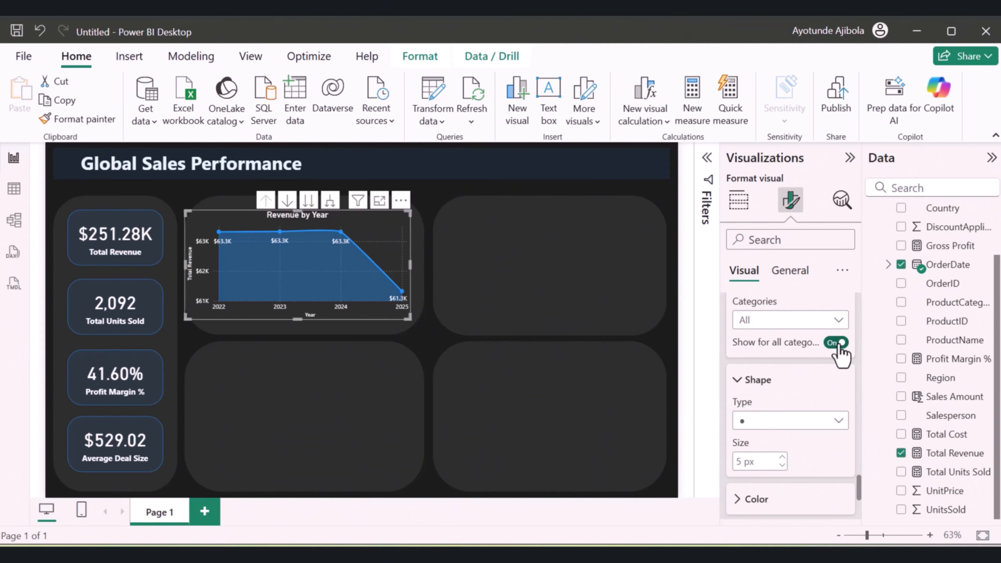
Try other marker shapes, including the square, on the Revenue by Year chart and return to the circle
{"action": "scroll", "coordinate": [784, 388], "scroll_direction": "down", "scroll_amount": 2}
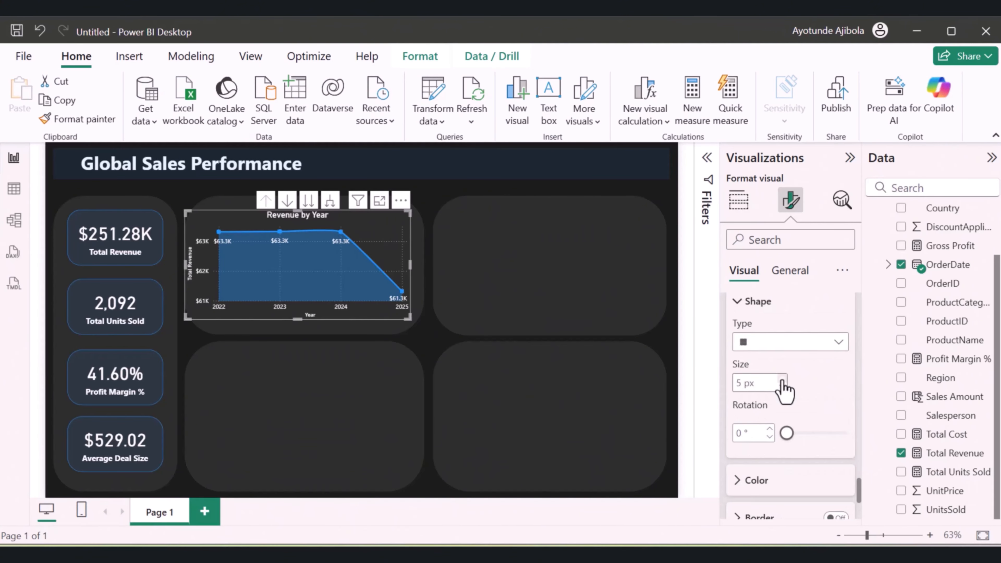
{"action": "left_click", "coordinate": [796, 345]}
{"action": "left_click", "coordinate": [773, 423]}
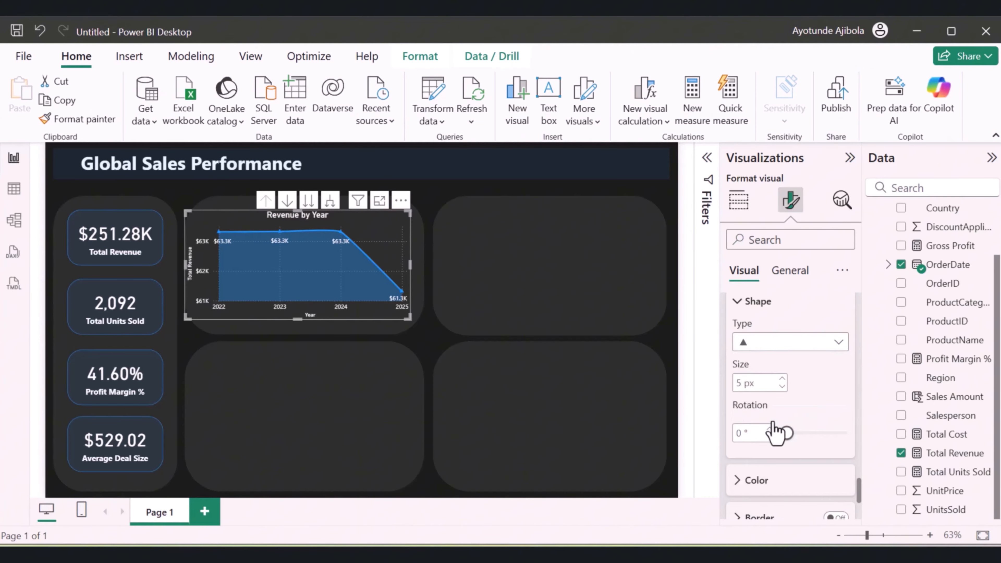
{"action": "left_click", "coordinate": [799, 349]}
{"action": "left_click", "coordinate": [753, 362]}
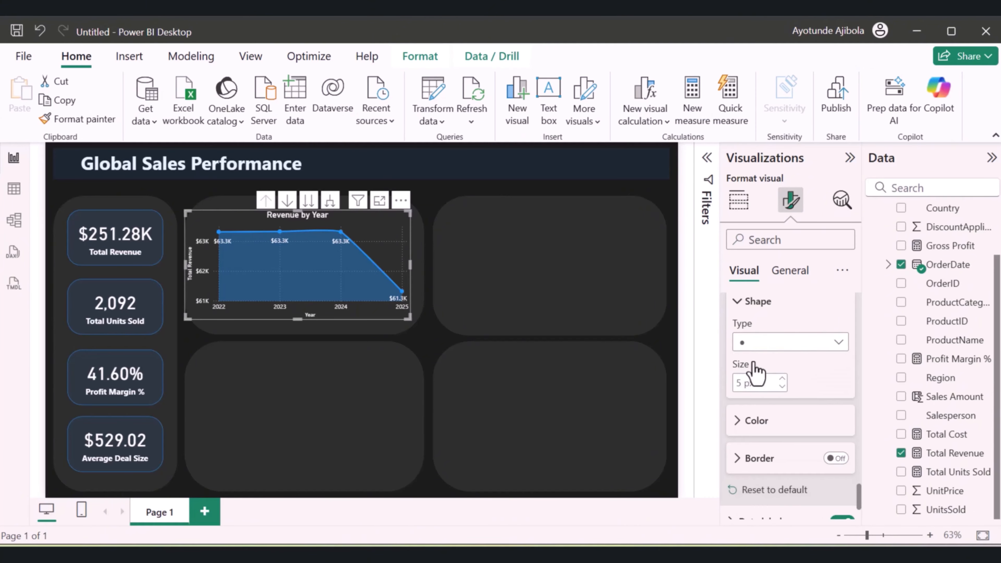
Enlarge the Revenue by Year chart from its lower-right corner to fill more of its rounded panel
{"action": "scroll", "coordinate": [795, 393], "scroll_direction": "down", "scroll_amount": 2}
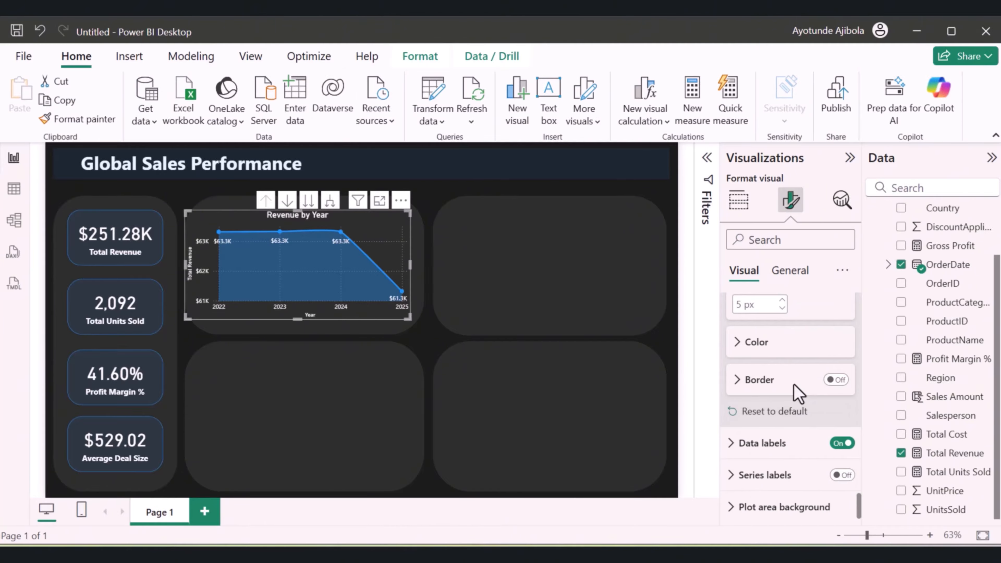
{"action": "scroll", "coordinate": [794, 385], "scroll_direction": "down", "scroll_amount": 1}
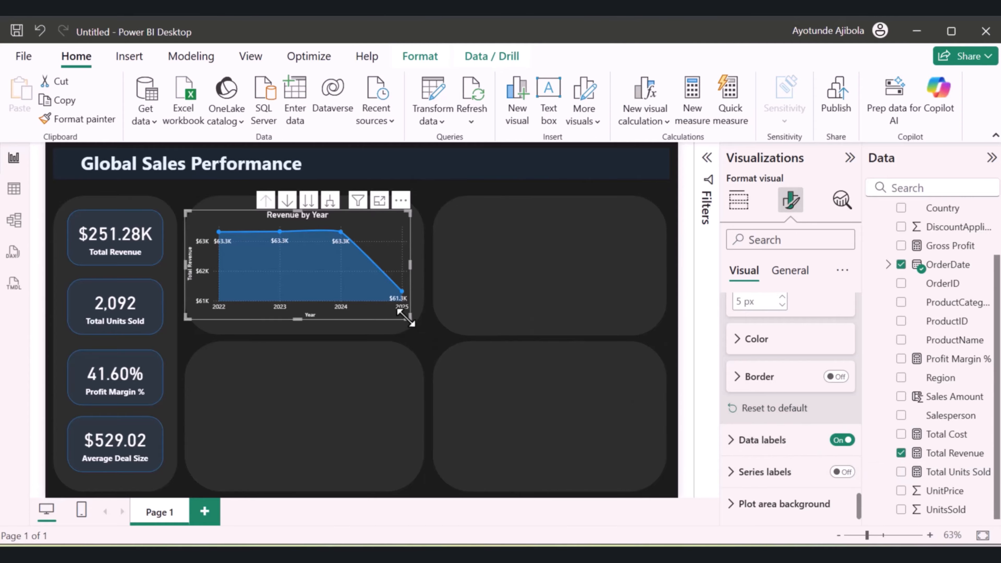
{"action": "mouse_move", "coordinate": [408, 316]}
{"action": "left_mouse_down"}
{"action": "mouse_move", "coordinate": [391, 315]}
{"action": "mouse_move", "coordinate": [413, 316]}
{"action": "mouse_move", "coordinate": [412, 326]}
{"action": "left_mouse_up"}
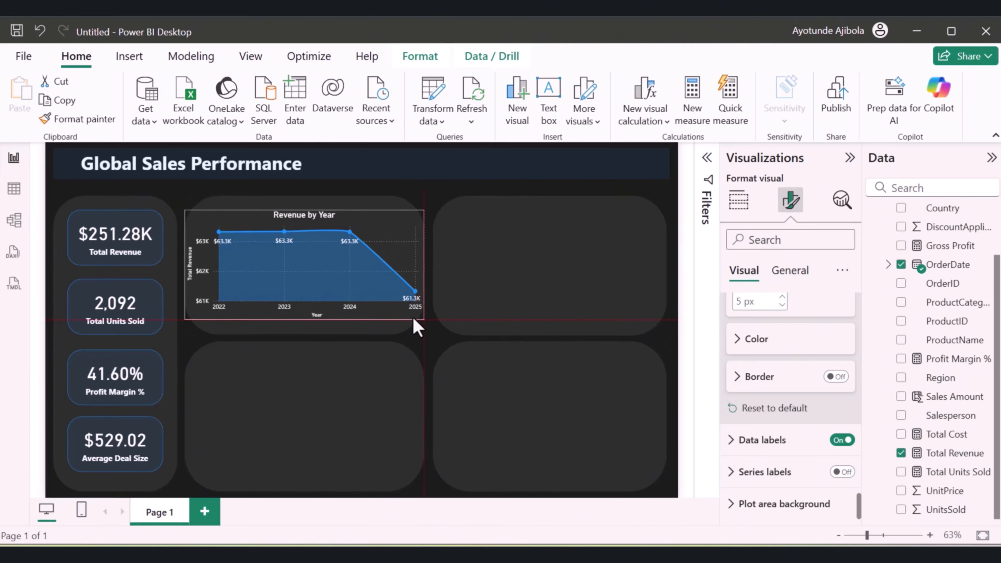
{"action": "left_click", "coordinate": [508, 276]}
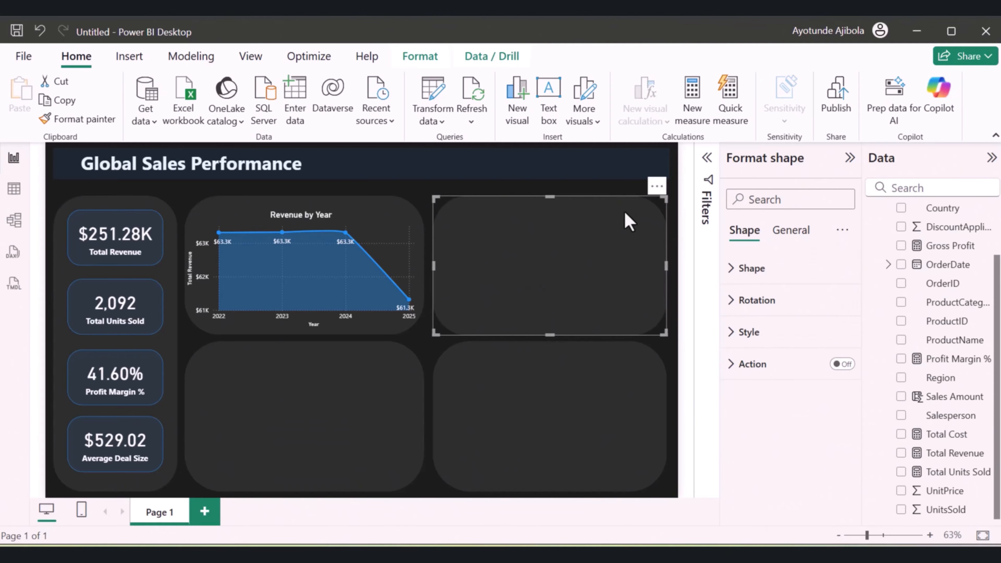
Add a clustered column chart over the upper-right rounded panel, with ProductName on the X-axis and Total Revenue on the Y-axis
{"action": "left_click", "coordinate": [603, 193]}
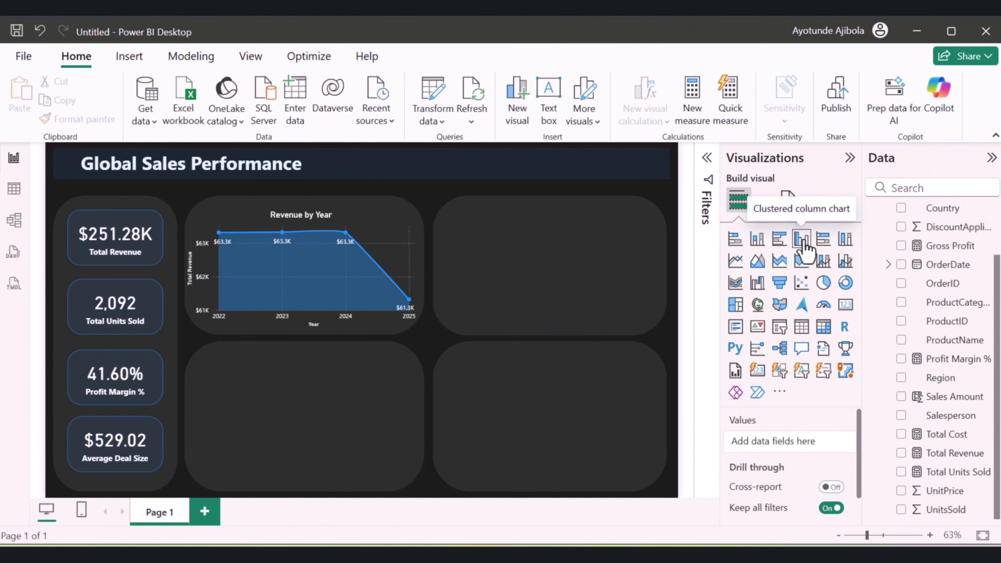
{"action": "left_click", "coordinate": [802, 243]}
{"action": "left_click_drag", "start_coordinate": [159, 247], "coordinate": [508, 252]}
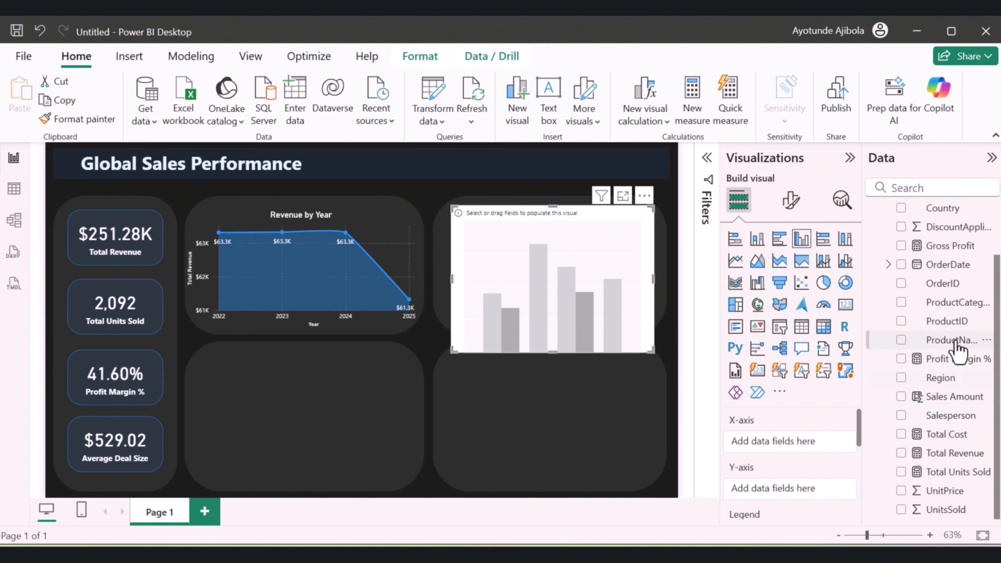
{"action": "left_click_drag", "start_coordinate": [957, 343], "coordinate": [828, 454]}
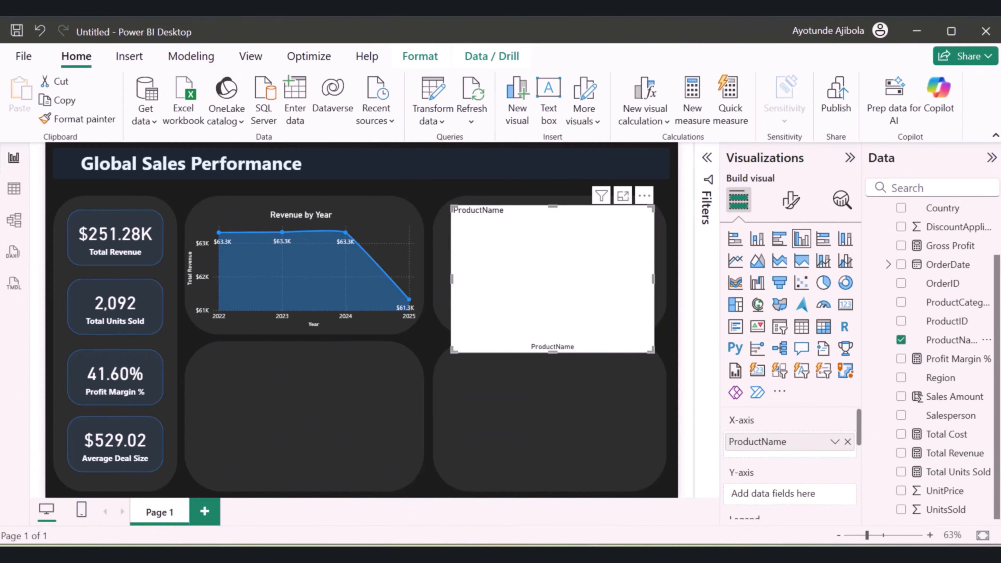
{"action": "left_click_drag", "start_coordinate": [949, 453], "coordinate": [820, 498]}
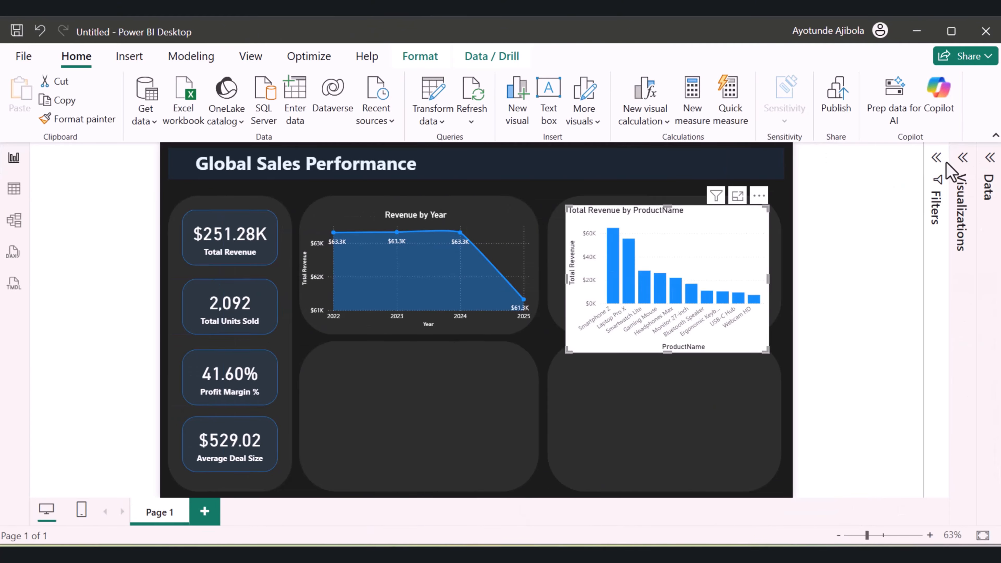
Filter the column chart's ProductName with a Top N filter showing the top 5 by Total Revenue, and apply it
{"action": "left_click", "coordinate": [937, 169]}
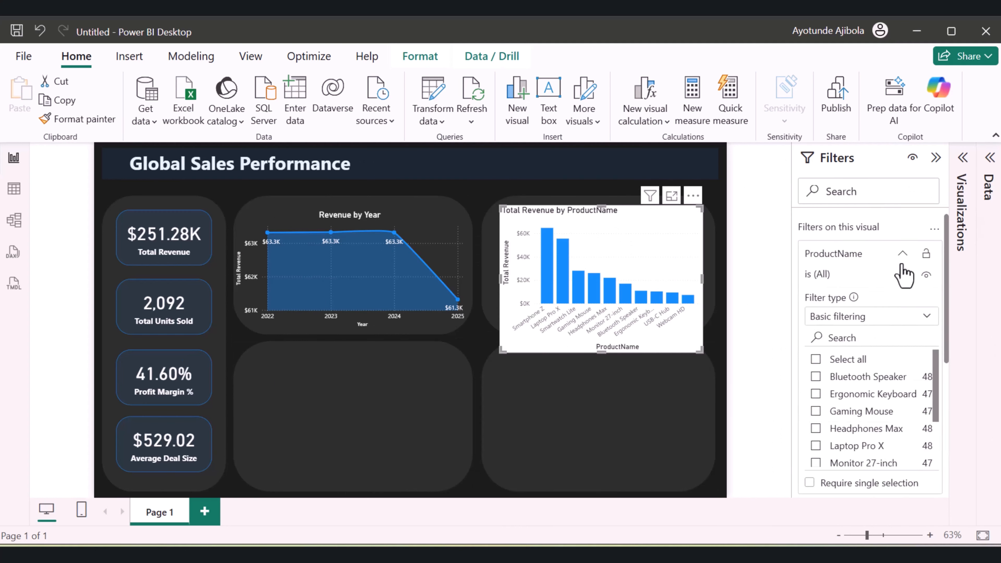
{"action": "left_click", "coordinate": [902, 256]}
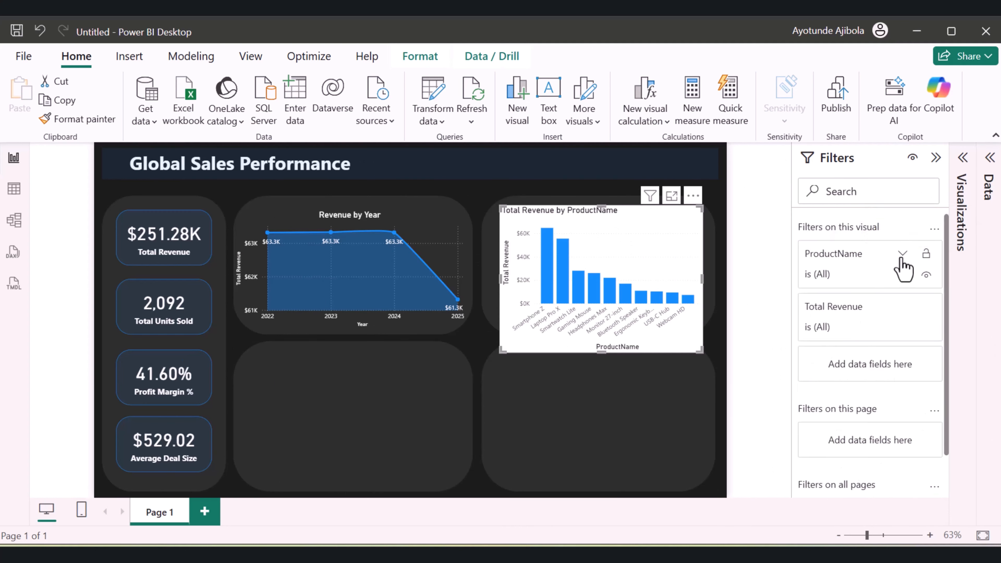
{"action": "left_click", "coordinate": [903, 255]}
{"action": "left_click", "coordinate": [908, 316]}
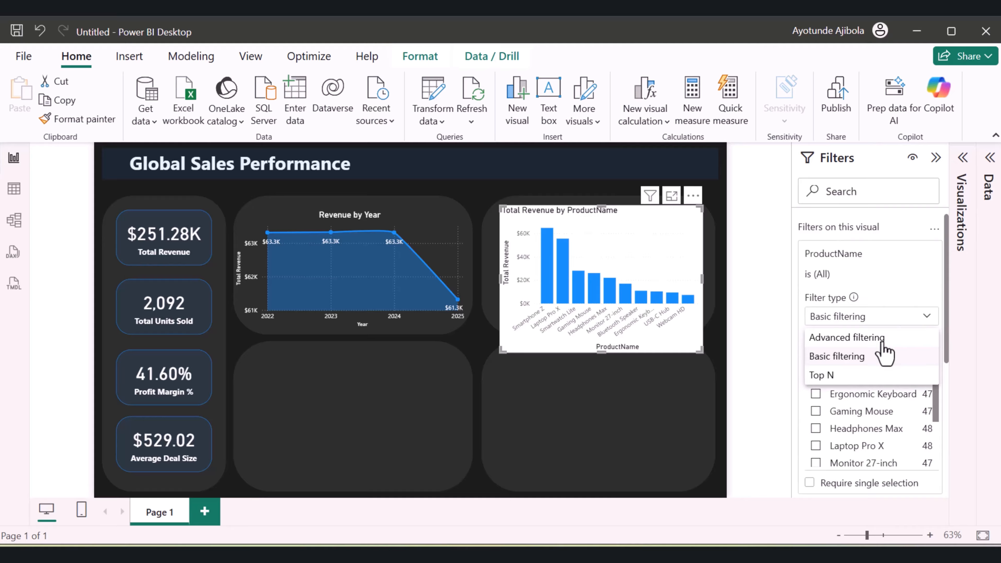
{"action": "left_click", "coordinate": [831, 373]}
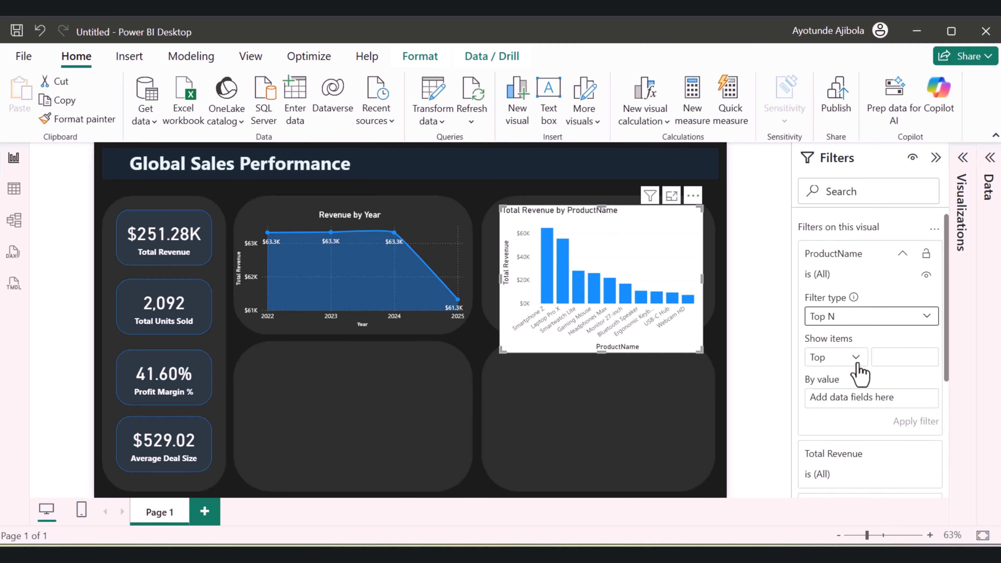
{"action": "left_click", "coordinate": [917, 358]}
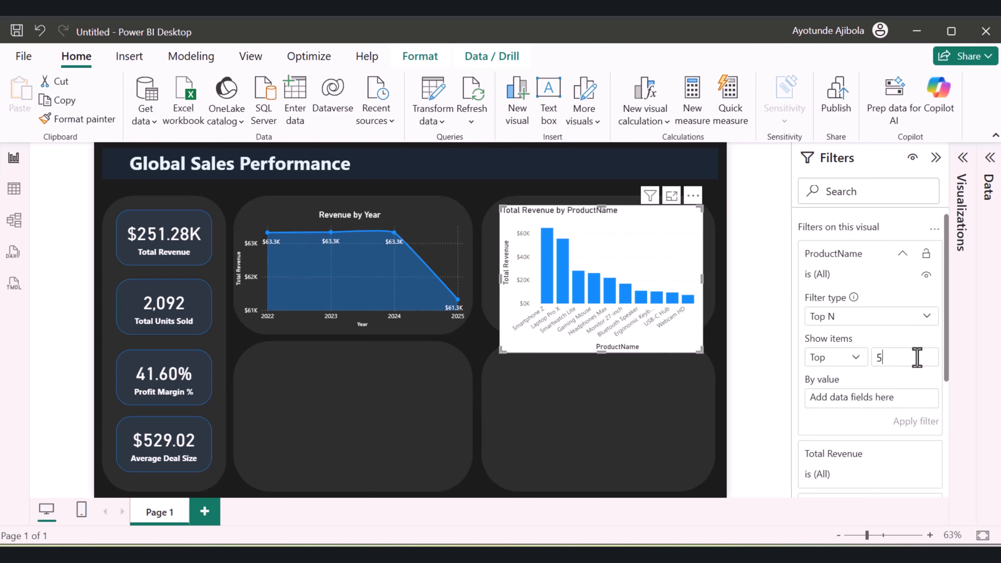
{"action": "type", "text": "5"}
{"action": "left_click", "coordinate": [990, 160]}
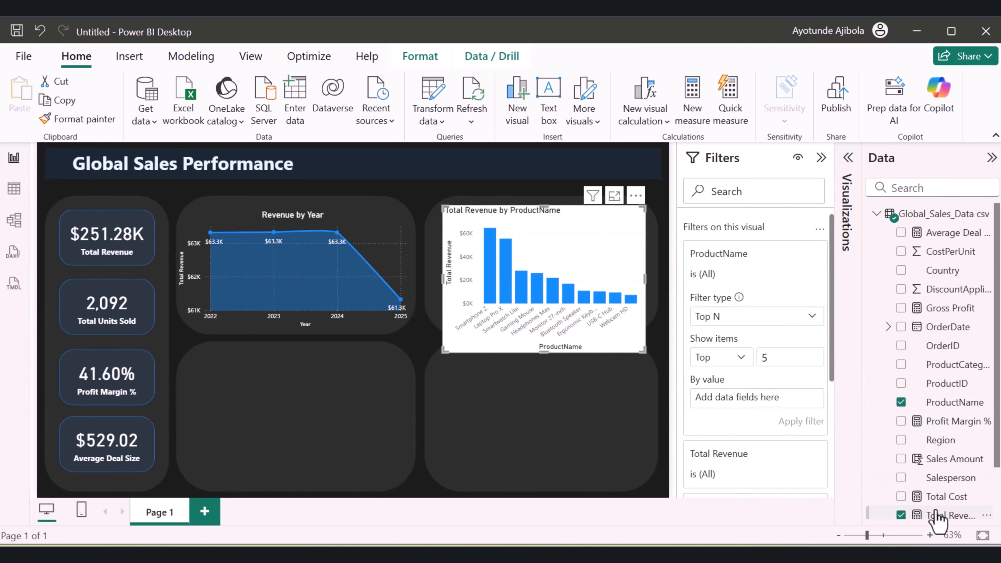
{"action": "left_click_drag", "start_coordinate": [941, 515], "coordinate": [771, 411]}
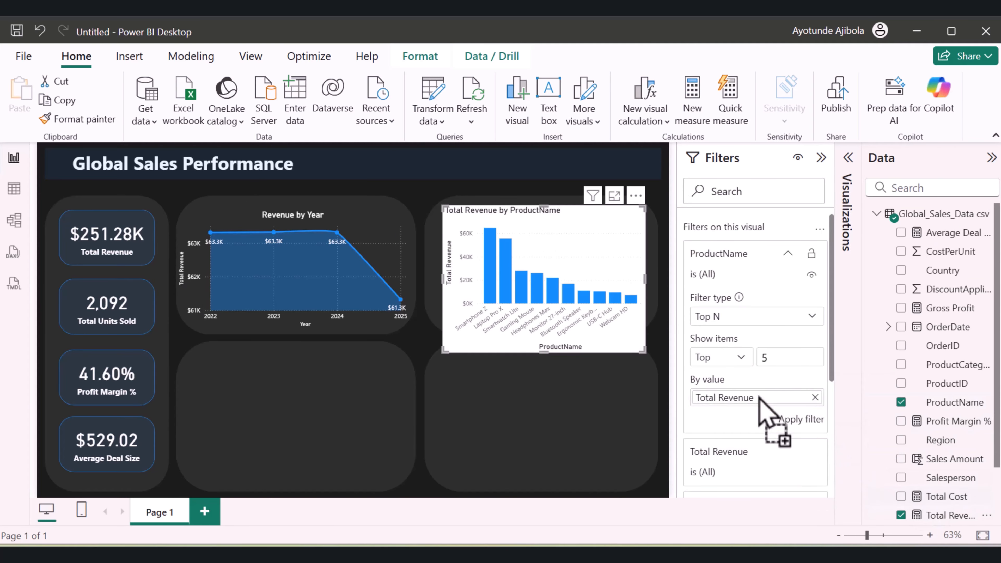
{"action": "left_click", "coordinate": [804, 419]}
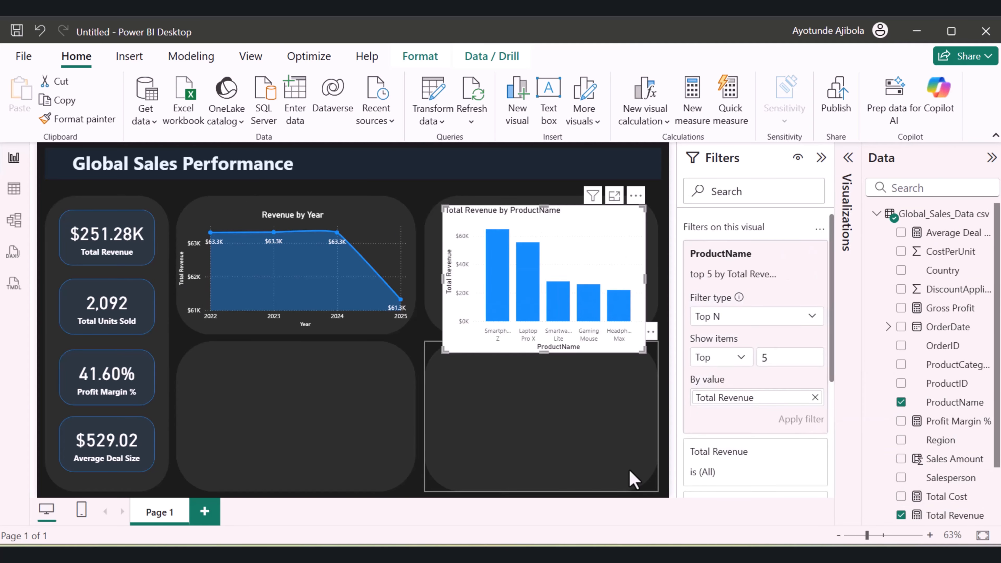
Turn off the background of the product revenue column chart
{"action": "left_click", "coordinate": [847, 213]}
{"action": "left_click", "coordinate": [905, 201]}
{"action": "left_click", "coordinate": [904, 270]}
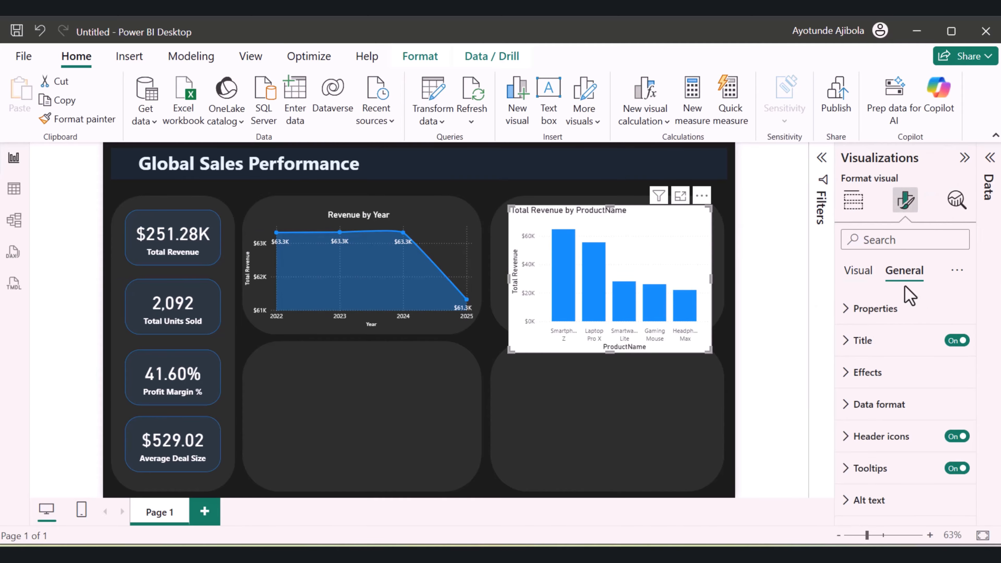
{"action": "left_click", "coordinate": [873, 272]}
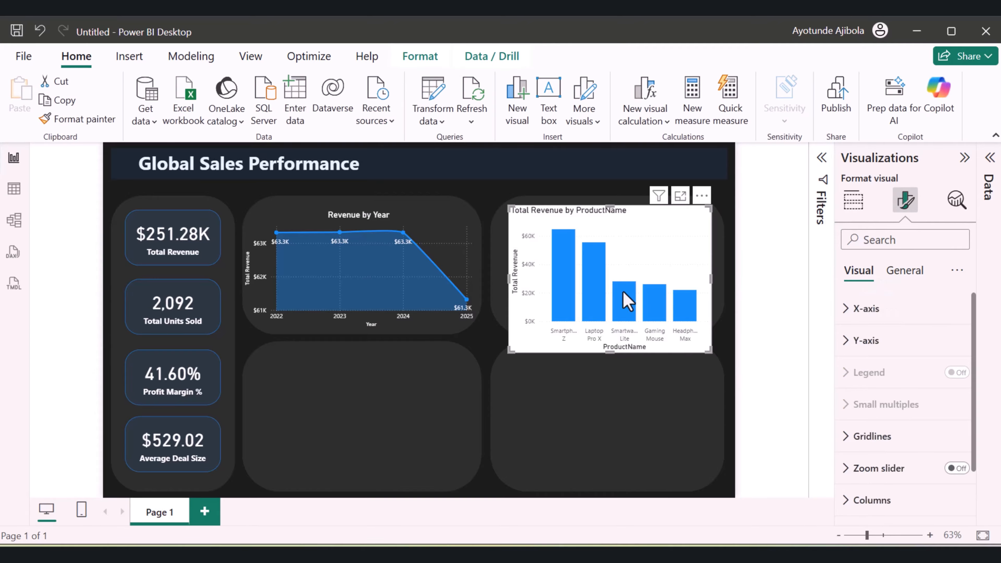
{"action": "left_click", "coordinate": [904, 272]}
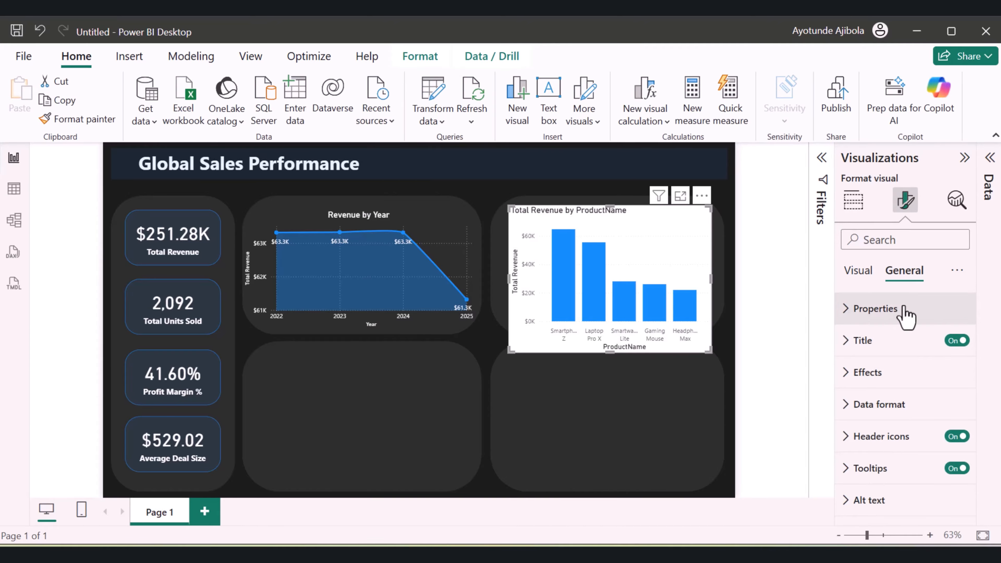
{"action": "left_click", "coordinate": [847, 374]}
{"action": "scroll", "coordinate": [902, 394], "scroll_direction": "down", "scroll_amount": 2}
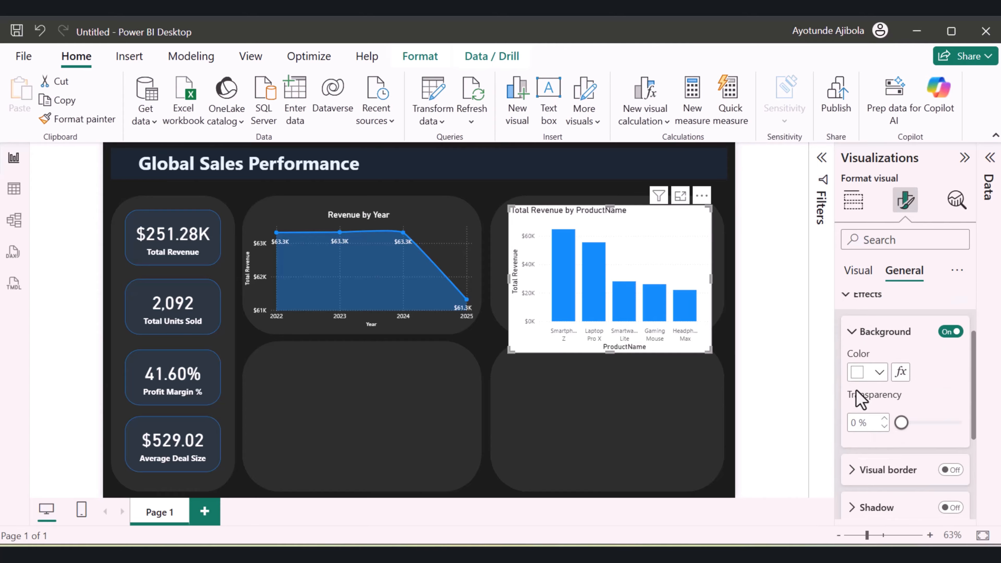
{"action": "left_click", "coordinate": [950, 331]}
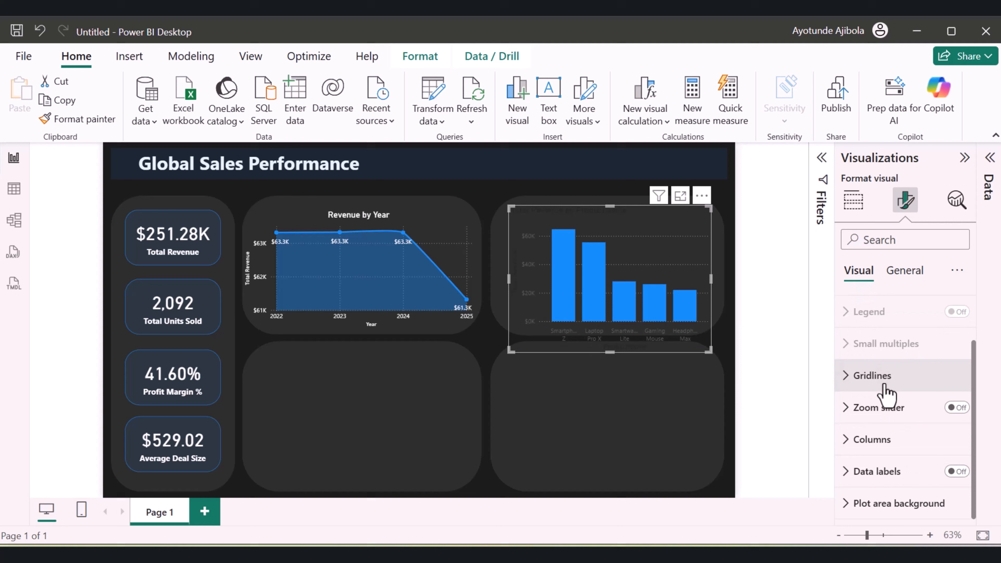
Set the column chart's X-axis value labels to white
{"action": "scroll", "coordinate": [885, 393], "scroll_direction": "up", "scroll_amount": 2}
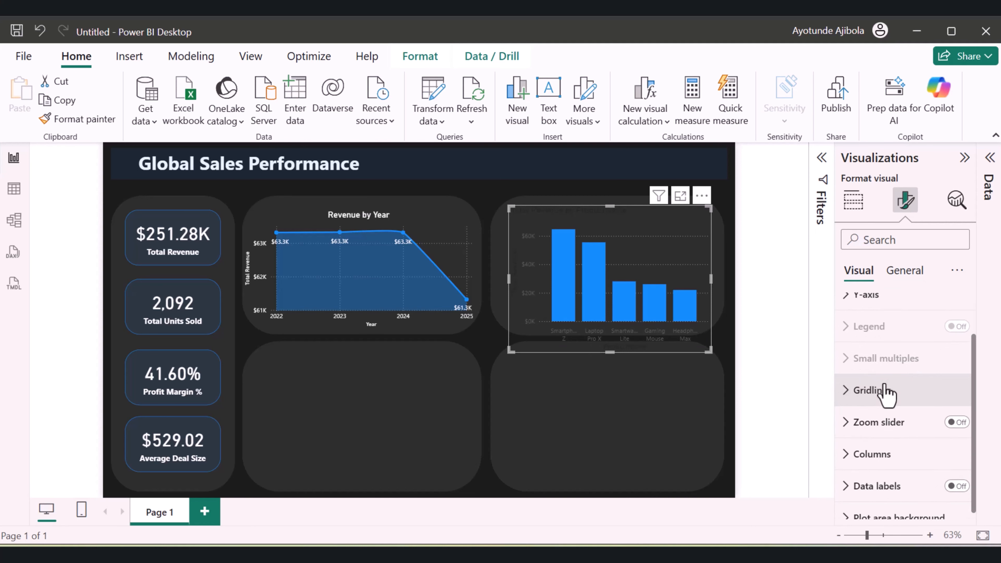
{"action": "scroll", "coordinate": [886, 393], "scroll_direction": "down", "scroll_amount": 2}
{"action": "scroll", "coordinate": [887, 394], "scroll_direction": "up", "scroll_amount": 2}
{"action": "left_click", "coordinate": [850, 315]}
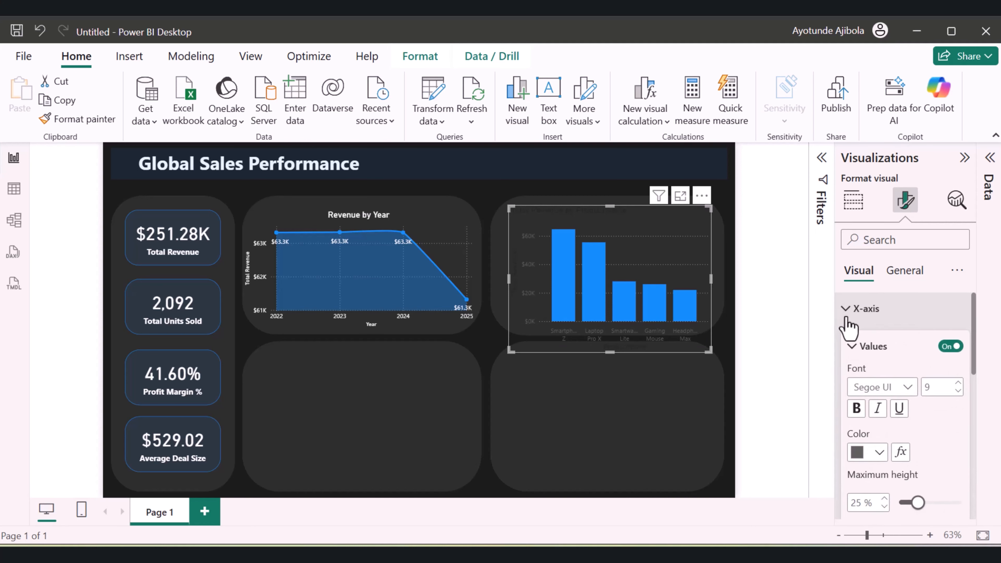
{"action": "scroll", "coordinate": [876, 381], "scroll_direction": "down", "scroll_amount": 2}
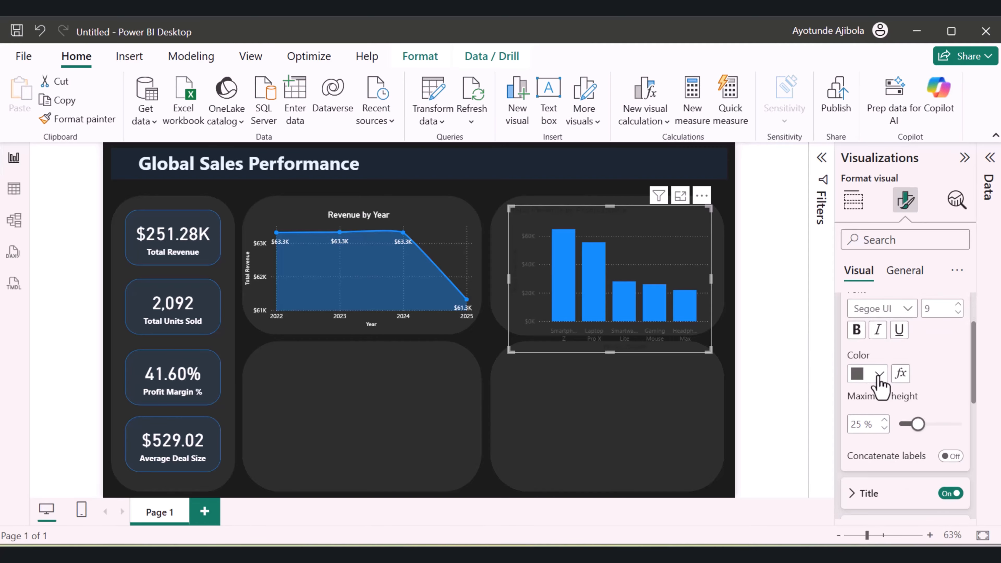
{"action": "left_click", "coordinate": [879, 374]}
{"action": "left_click", "coordinate": [767, 129]}
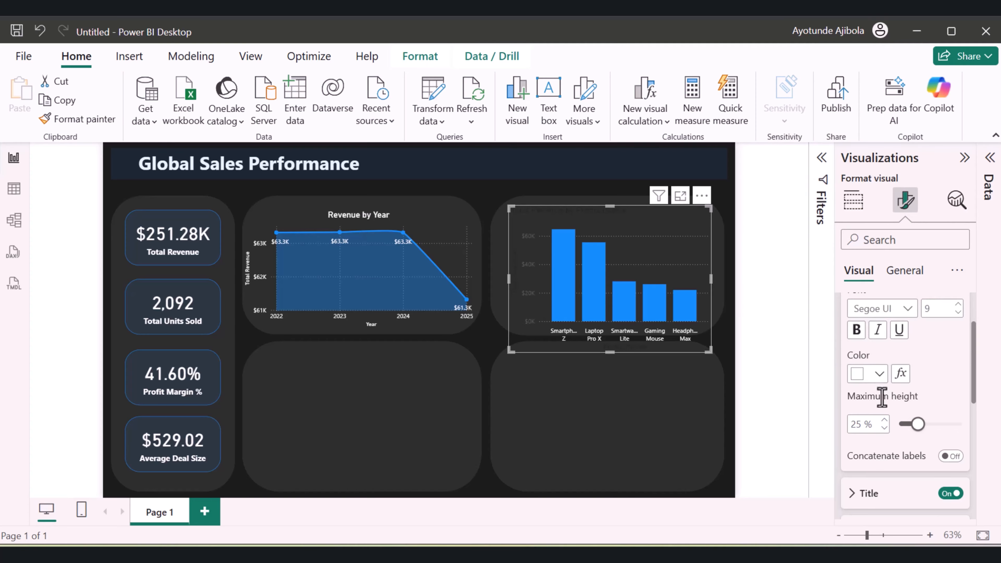
Set the column chart's X-axis title color to white
{"action": "scroll", "coordinate": [887, 409], "scroll_direction": "down", "scroll_amount": 4}
{"action": "left_click", "coordinate": [863, 336]}
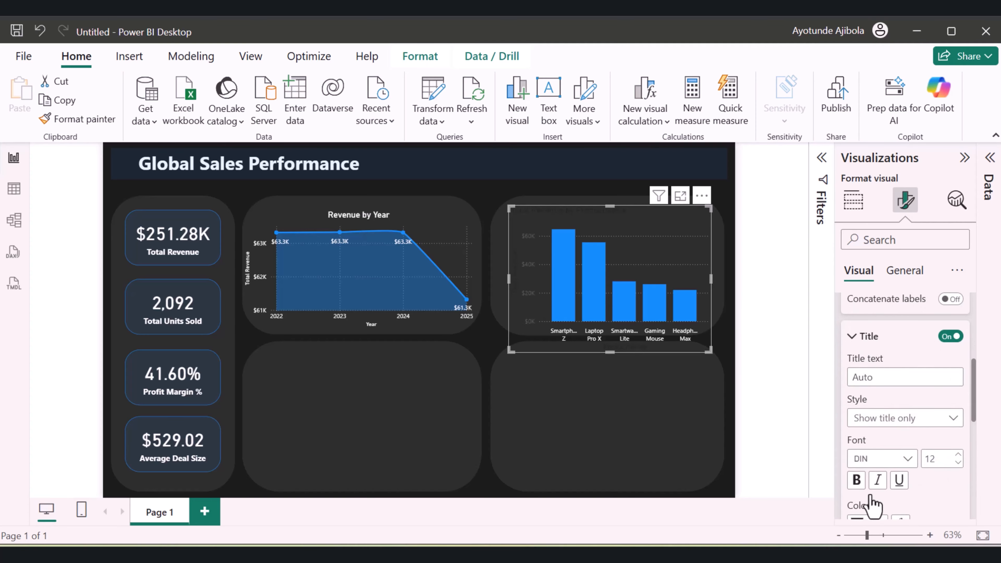
{"action": "scroll", "coordinate": [873, 492], "scroll_direction": "down", "scroll_amount": 2}
{"action": "left_click", "coordinate": [879, 445]}
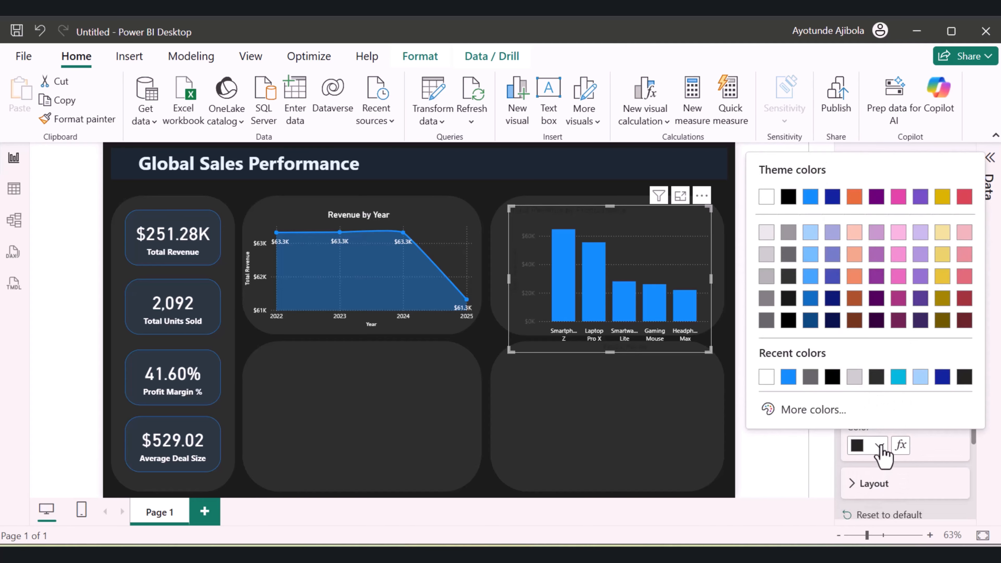
{"action": "left_click", "coordinate": [766, 377]}
Set the column chart's Y-axis value labels to white
{"action": "scroll", "coordinate": [855, 404], "scroll_direction": "down", "scroll_amount": 4}
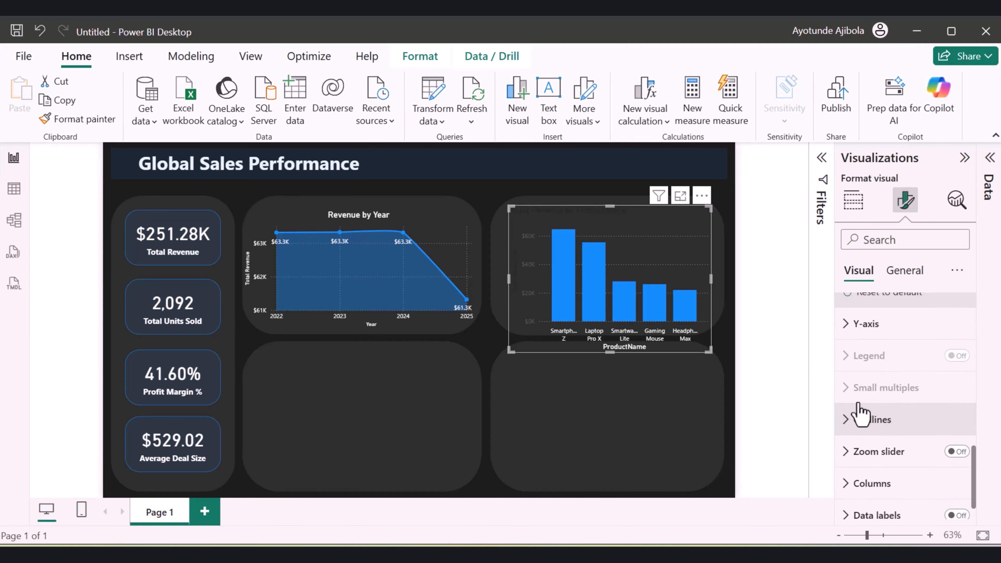
{"action": "scroll", "coordinate": [860, 411], "scroll_direction": "up", "scroll_amount": 4}
{"action": "scroll", "coordinate": [859, 410], "scroll_direction": "down", "scroll_amount": 3}
{"action": "scroll", "coordinate": [860, 411], "scroll_direction": "down", "scroll_amount": 2}
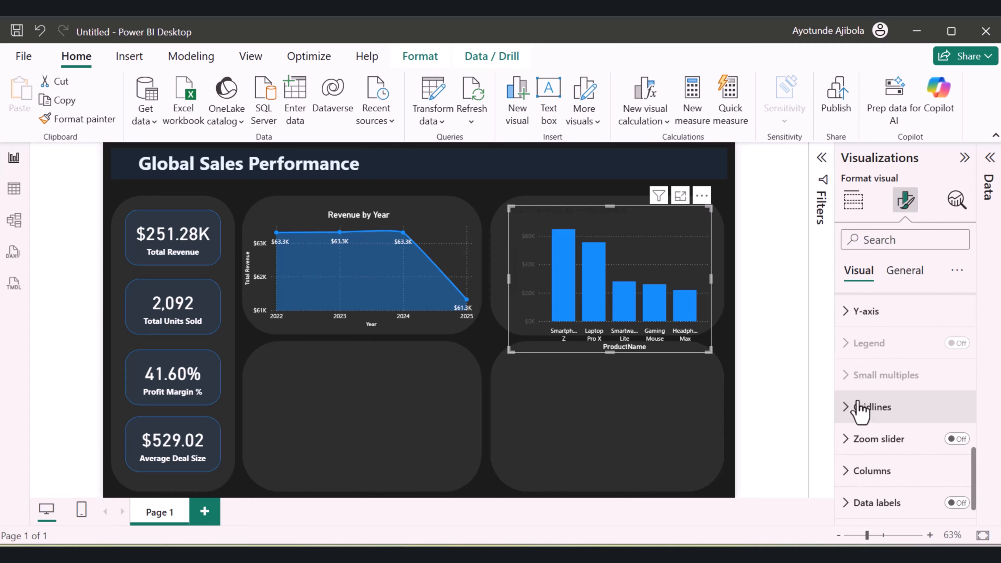
{"action": "left_click", "coordinate": [857, 314]}
{"action": "scroll", "coordinate": [863, 370], "scroll_direction": "down", "scroll_amount": 4}
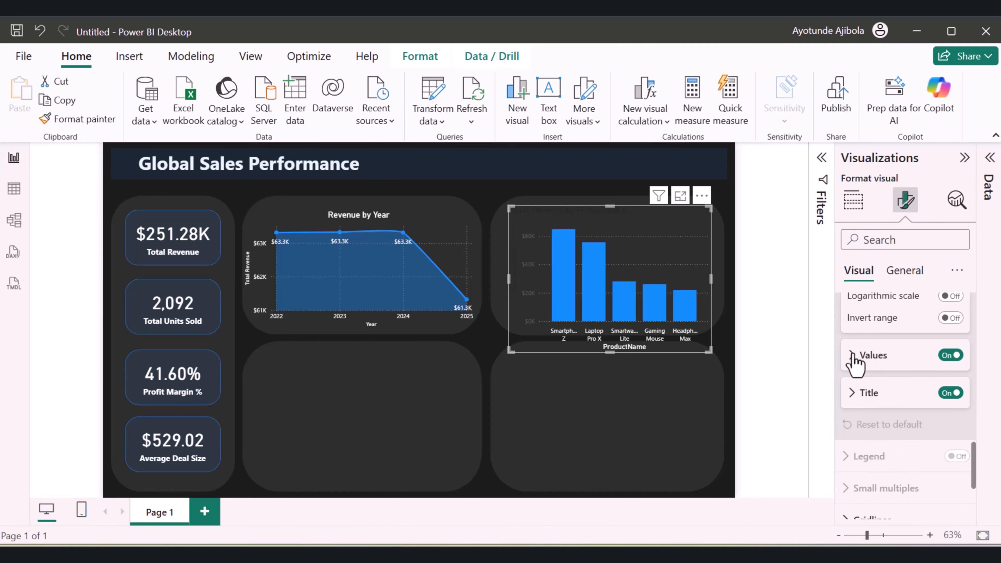
{"action": "left_click", "coordinate": [853, 357]}
{"action": "left_click", "coordinate": [879, 460]}
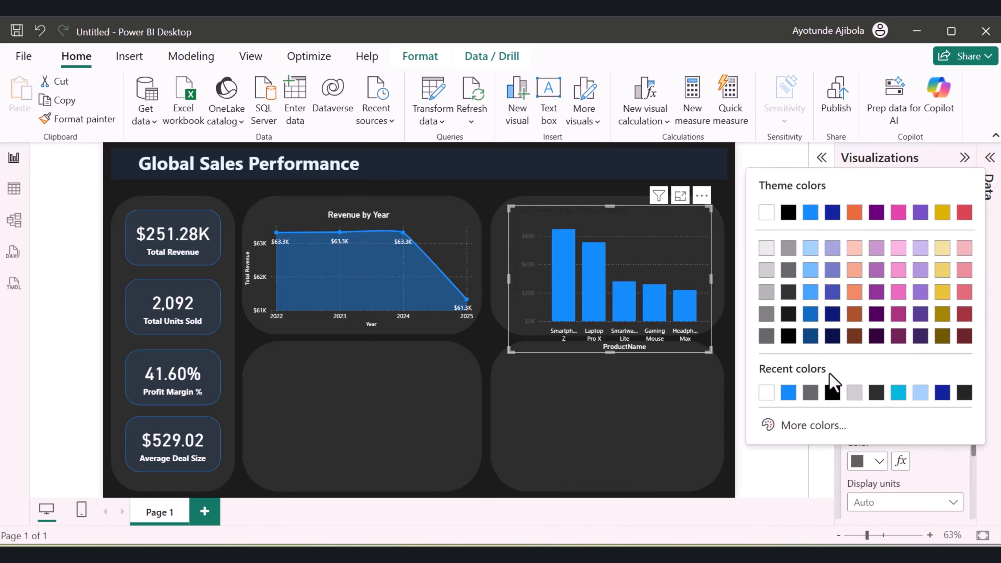
{"action": "left_click", "coordinate": [766, 394]}
Set the column chart's Y-axis title color to white
{"action": "scroll", "coordinate": [883, 447], "scroll_direction": "down", "scroll_amount": 3}
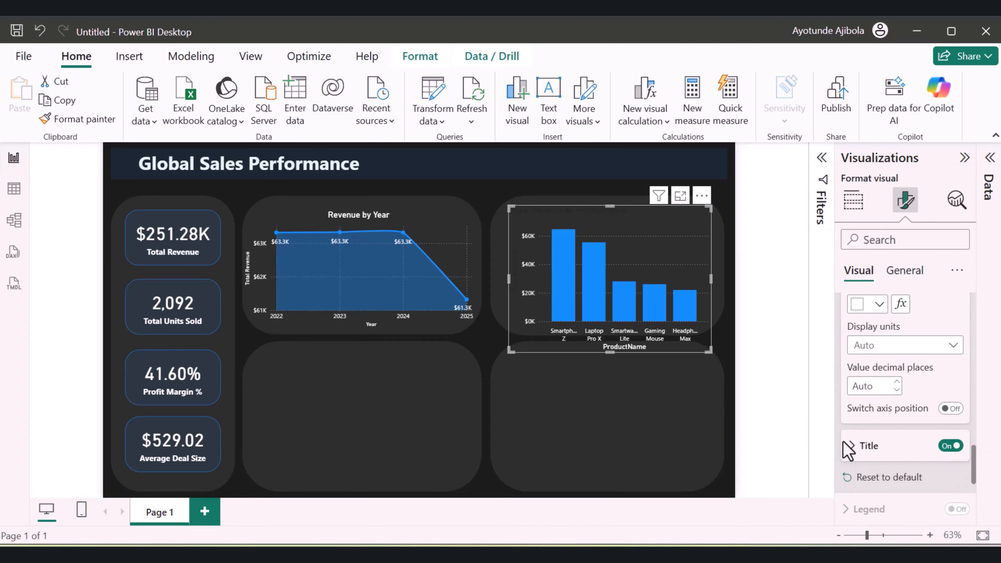
{"action": "left_click", "coordinate": [863, 446]}
{"action": "scroll", "coordinate": [867, 455], "scroll_direction": "down", "scroll_amount": 4}
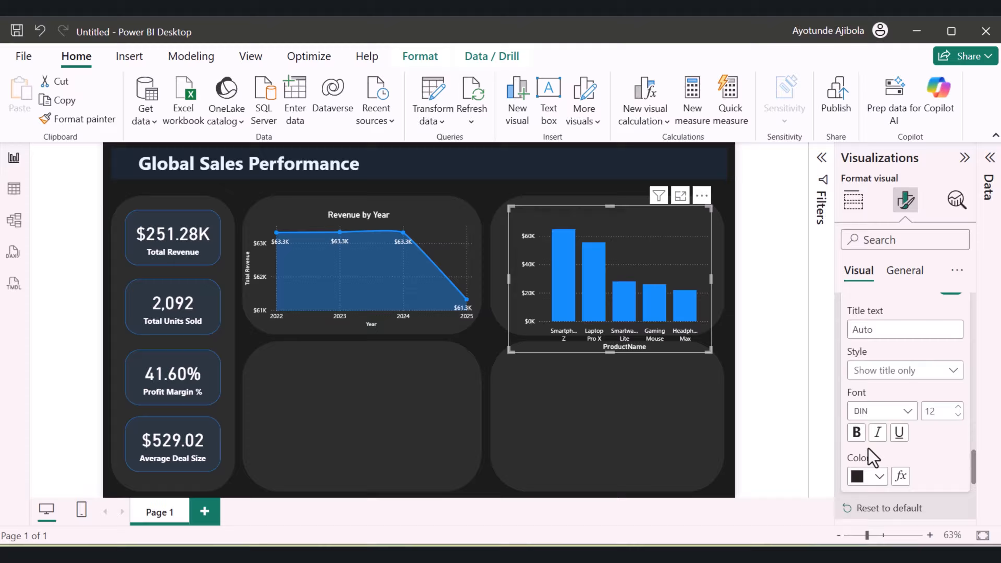
{"action": "left_click", "coordinate": [878, 477]}
{"action": "left_click", "coordinate": [766, 228]}
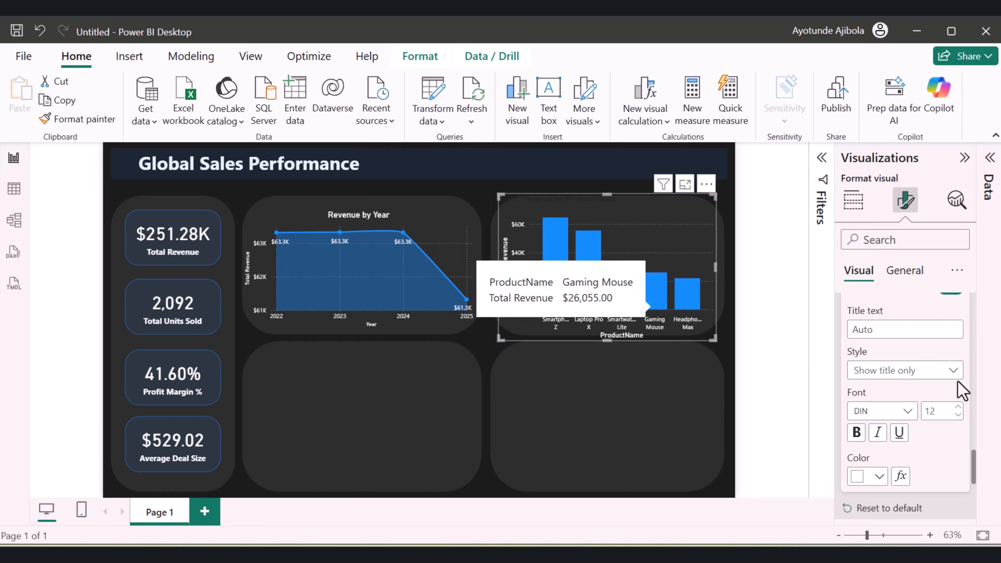
Turn on data labels for the product revenue column chart
{"action": "scroll", "coordinate": [958, 392], "scroll_direction": "down", "scroll_amount": 3}
{"action": "scroll", "coordinate": [949, 395], "scroll_direction": "down", "scroll_amount": 2}
{"action": "left_click", "coordinate": [956, 472]}
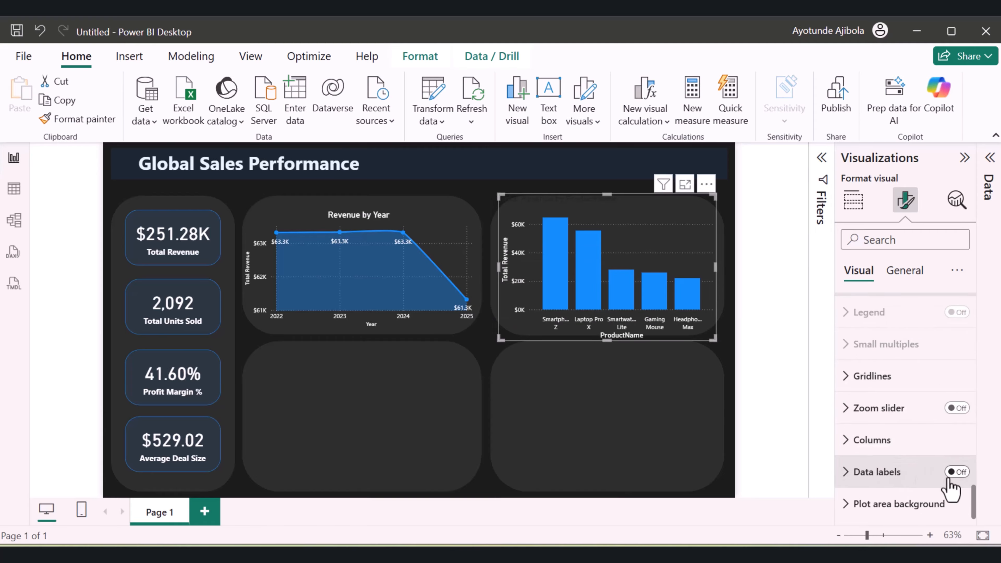
Set the value color of the column chart's data labels to white
{"action": "left_click", "coordinate": [912, 481]}
{"action": "scroll", "coordinate": [884, 466], "scroll_direction": "down", "scroll_amount": 5}
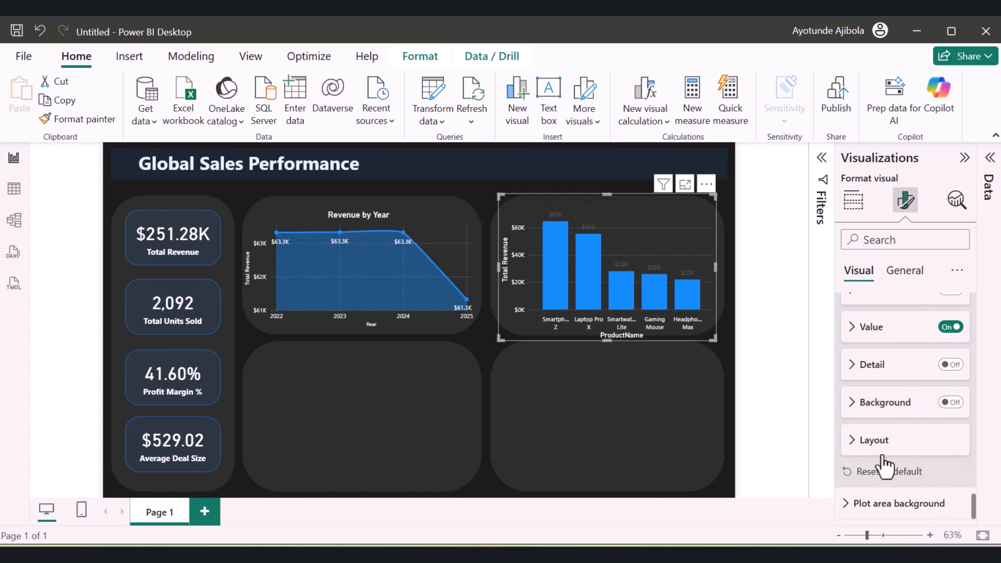
{"action": "scroll", "coordinate": [882, 462], "scroll_direction": "up", "scroll_amount": 2}
{"action": "left_click", "coordinate": [867, 412]}
{"action": "scroll", "coordinate": [875, 438], "scroll_direction": "down", "scroll_amount": 3}
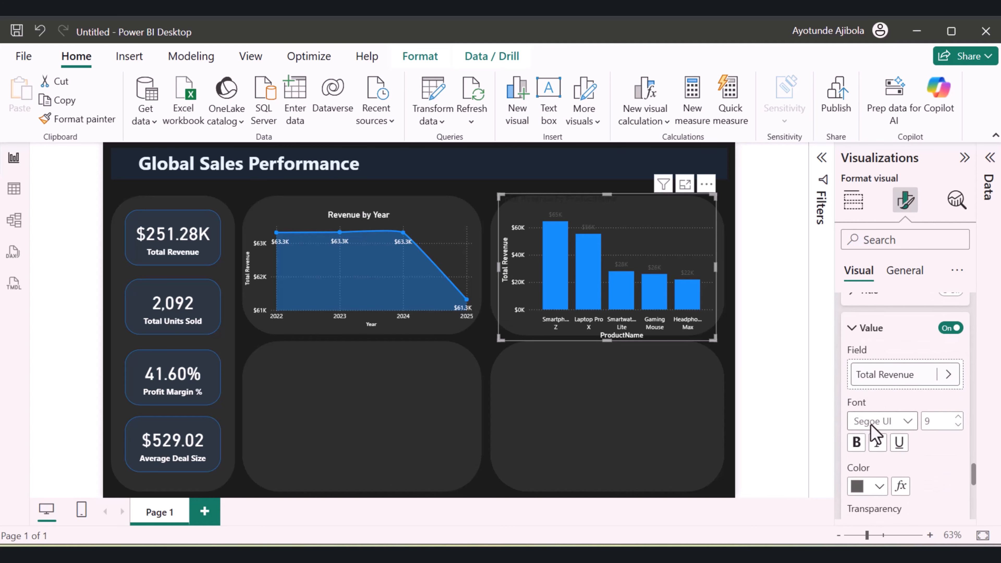
{"action": "left_click", "coordinate": [879, 407]}
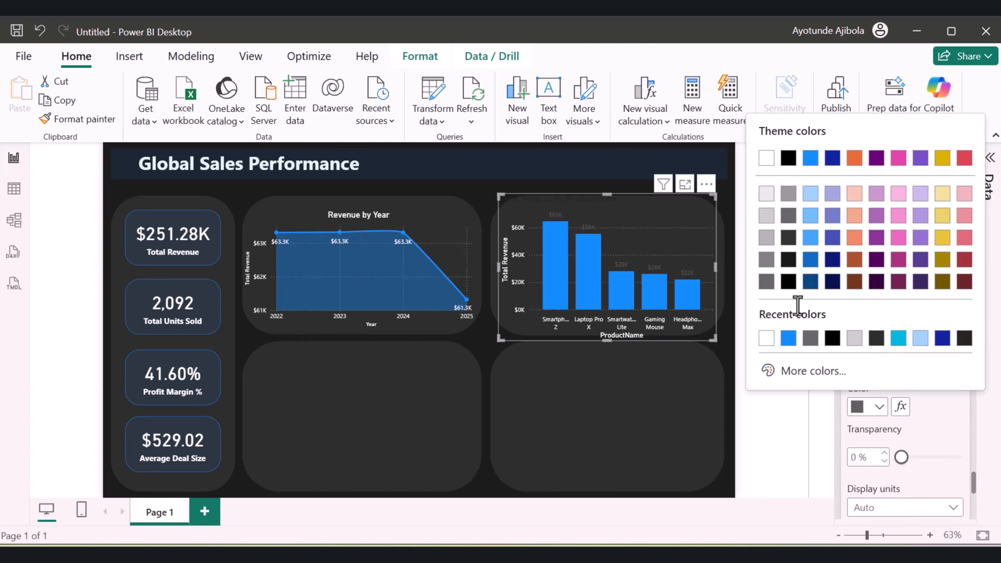
{"action": "left_click", "coordinate": [768, 339]}
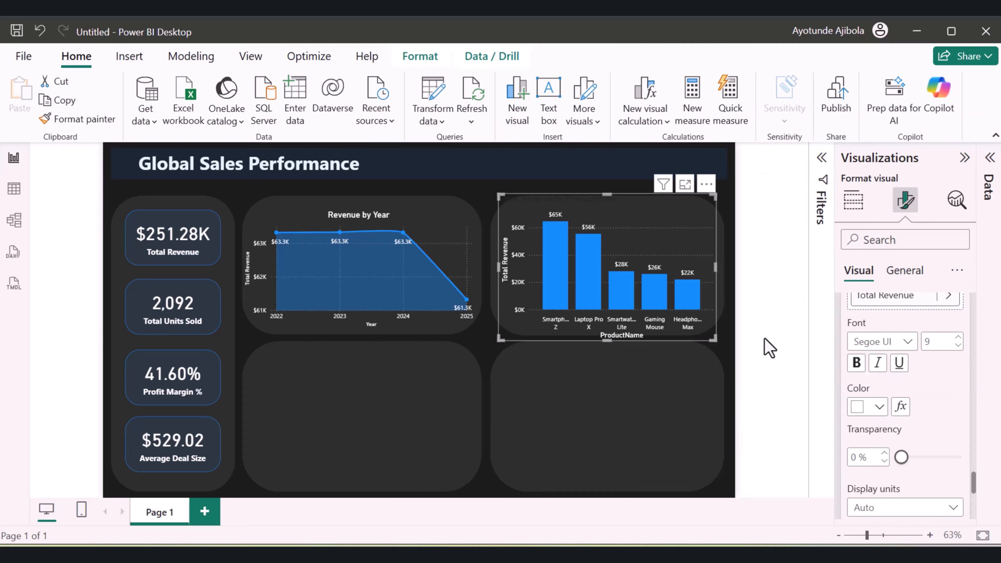
Change the product revenue column chart's title text to "Product by Revenue"
{"action": "left_click", "coordinate": [905, 270]}
{"action": "scroll", "coordinate": [867, 336], "scroll_direction": "up", "scroll_amount": 5}
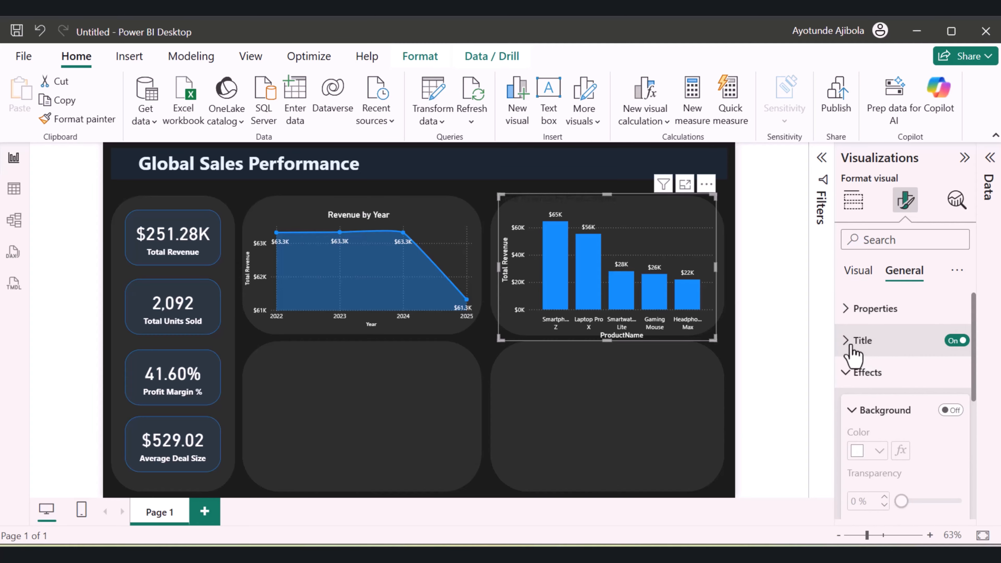
{"action": "left_click", "coordinate": [847, 341]}
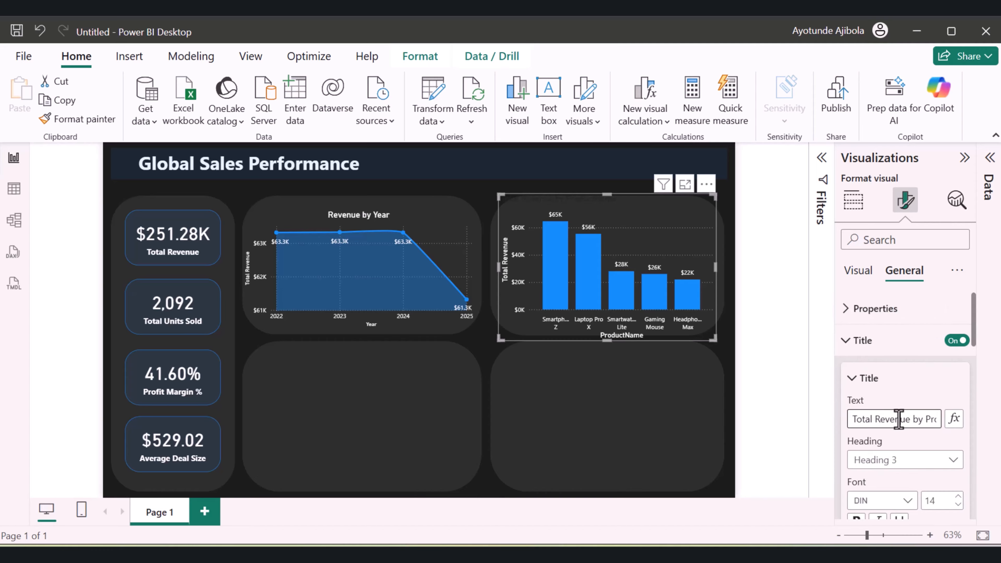
{"action": "triple_click", "coordinate": [879, 420]}
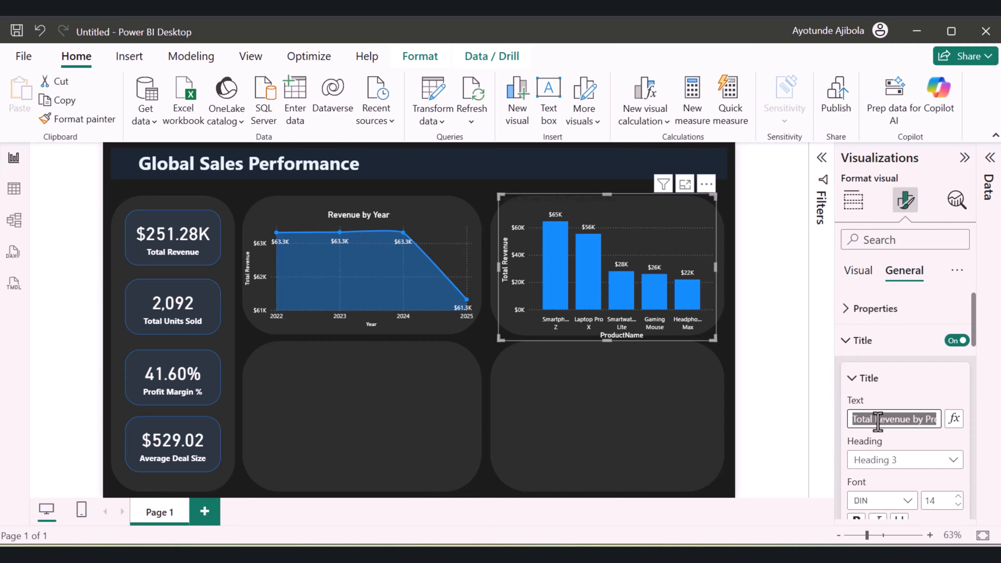
{"action": "type", "text": "Product byb Revenue"}
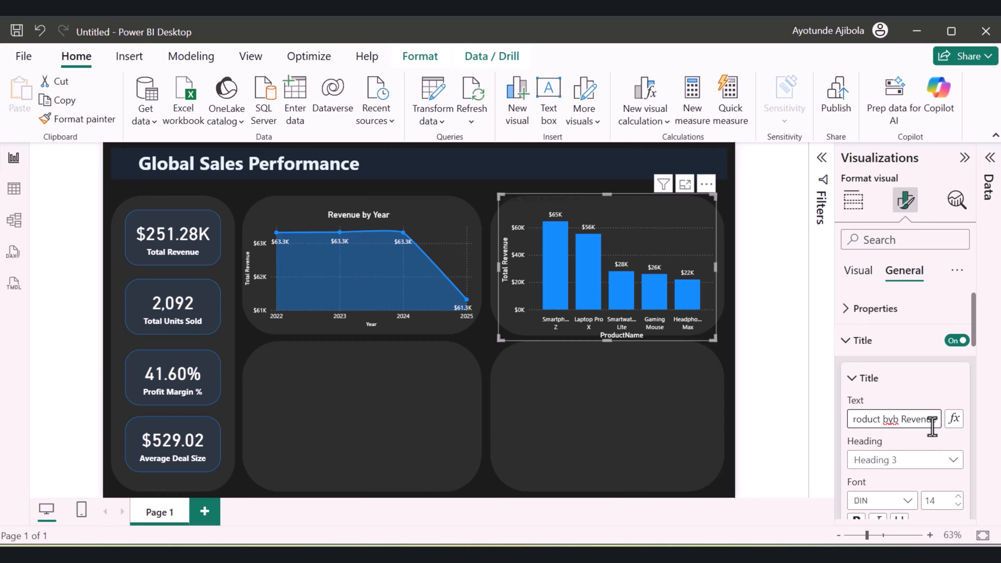
Set the column chart's title text color to white and center the title horizontally
{"action": "scroll", "coordinate": [897, 423], "scroll_direction": "down", "scroll_amount": 2}
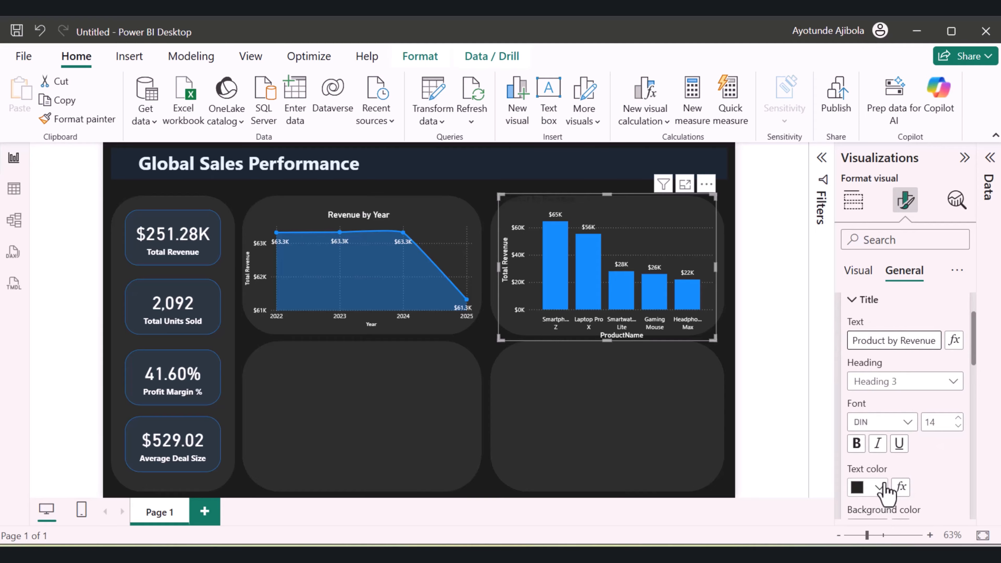
{"action": "left_click", "coordinate": [879, 487]}
{"action": "left_click", "coordinate": [765, 240]}
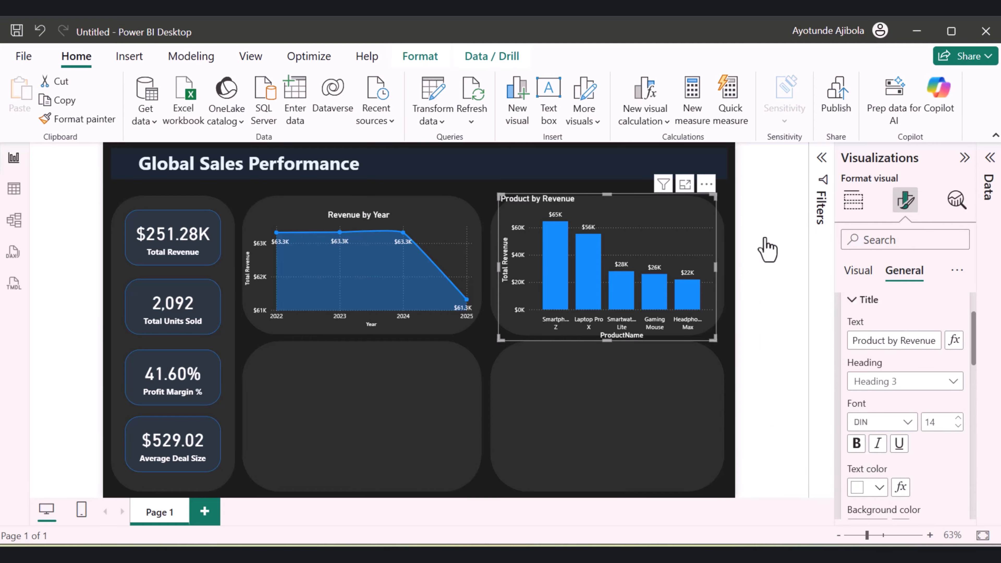
{"action": "scroll", "coordinate": [902, 469], "scroll_direction": "down", "scroll_amount": 2}
{"action": "left_click", "coordinate": [879, 412]}
Resize and position the product revenue column chart so it fits inside its rounded panel
{"action": "left_click", "coordinate": [646, 394]}
{"action": "left_click", "coordinate": [680, 221]}
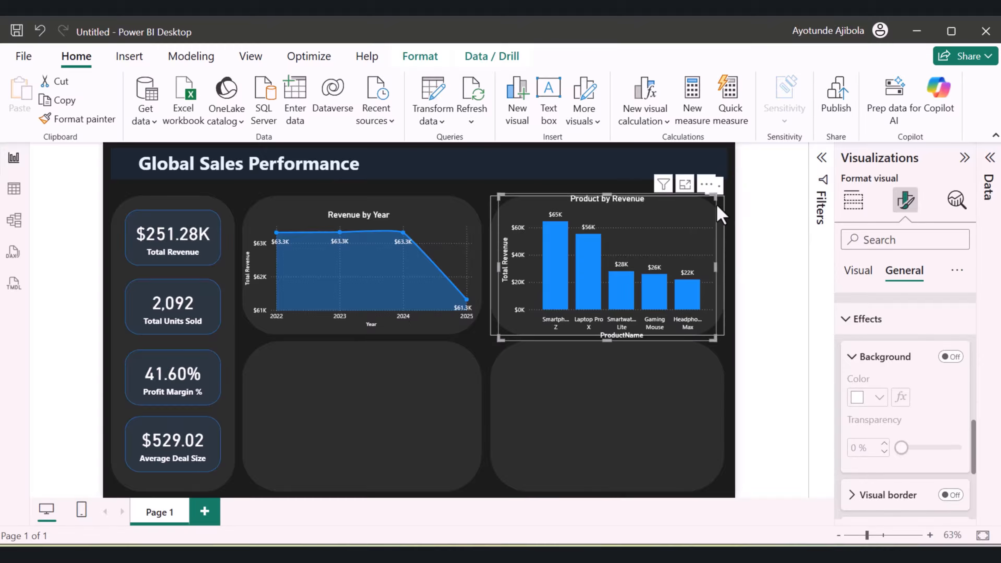
{"action": "left_click_drag", "start_coordinate": [715, 197], "coordinate": [711, 216]}
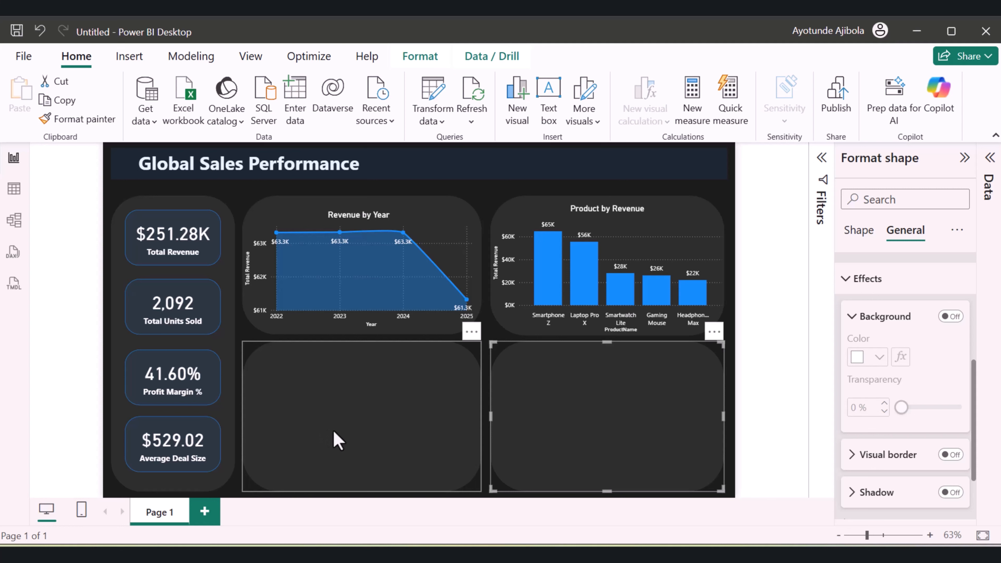
Add a donut chart and fit it over the empty rounded panel below the Revenue by Year chart
{"action": "left_click", "coordinate": [334, 439]}
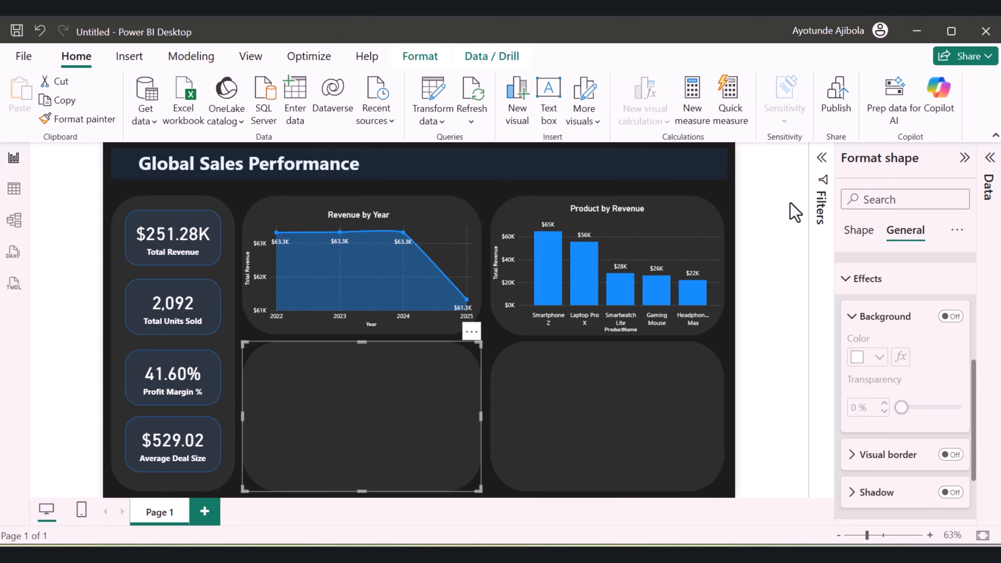
{"action": "left_click", "coordinate": [570, 194]}
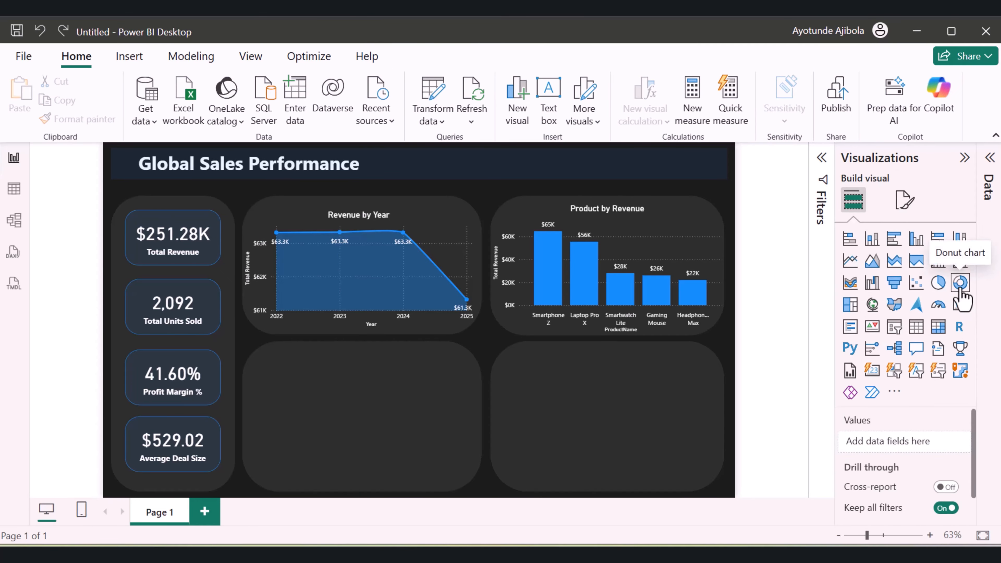
{"action": "left_click_drag", "start_coordinate": [960, 290], "coordinate": [299, 326]}
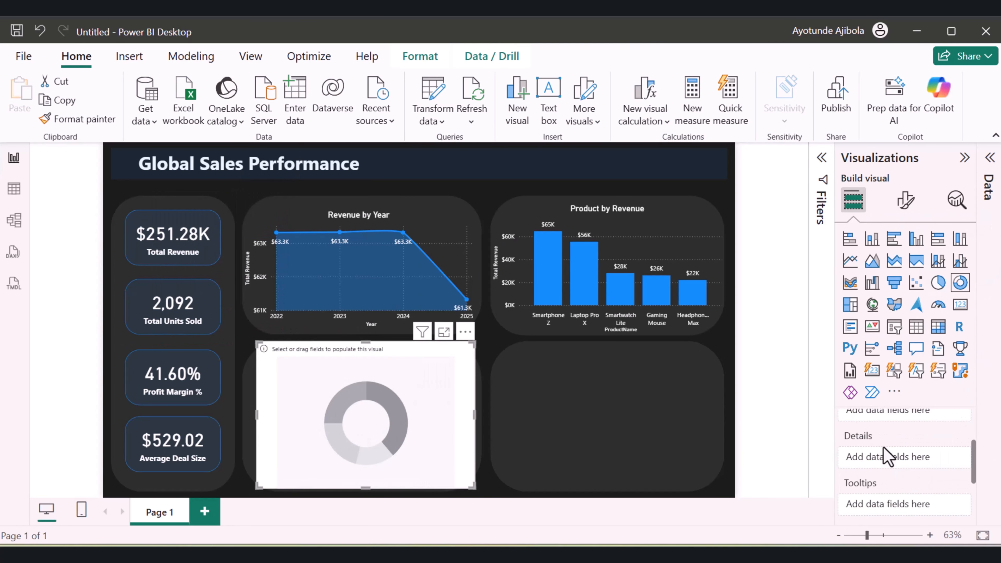
{"action": "scroll", "coordinate": [885, 458], "scroll_direction": "up", "scroll_amount": 2}
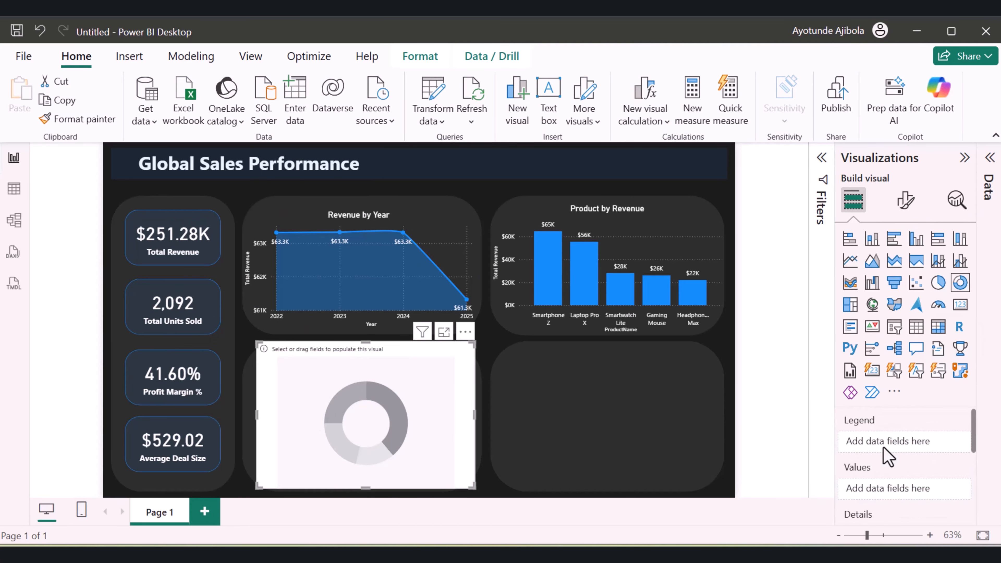
Assign Region as the donut chart's legend and Total Revenue as its values
{"action": "left_click", "coordinate": [990, 158]}
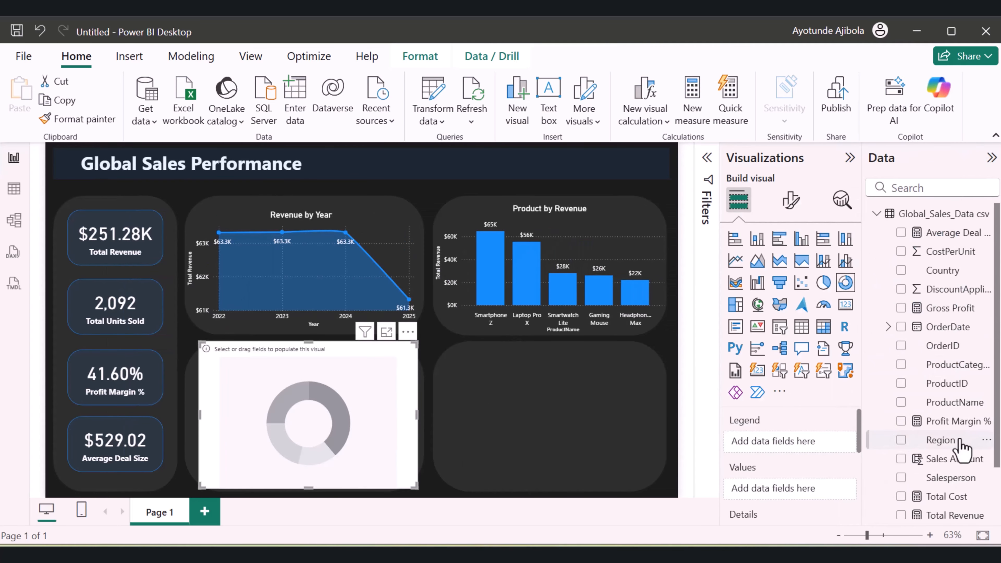
{"action": "left_click_drag", "start_coordinate": [958, 441], "coordinate": [819, 449]}
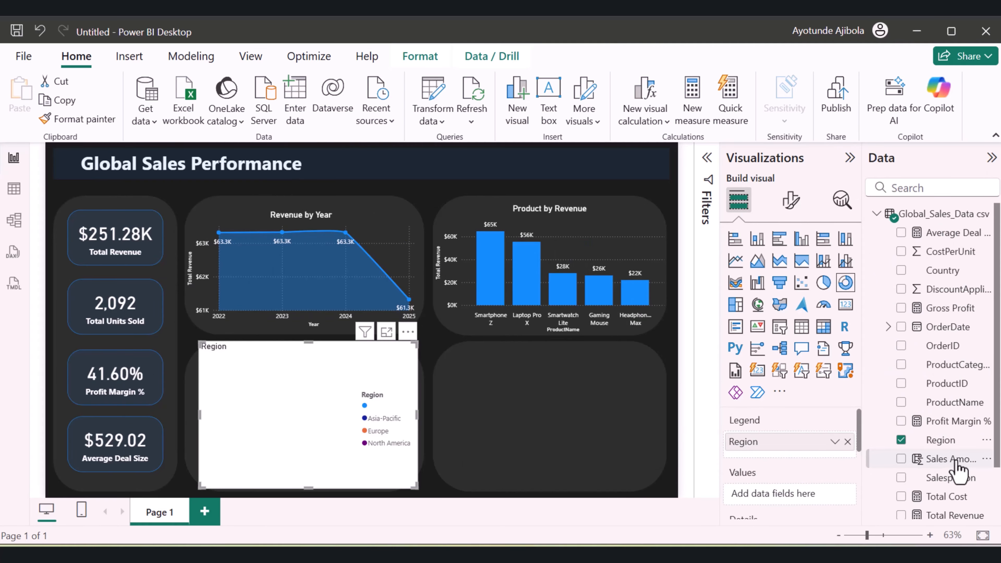
{"action": "scroll", "coordinate": [967, 432], "scroll_direction": "down", "scroll_amount": 3}
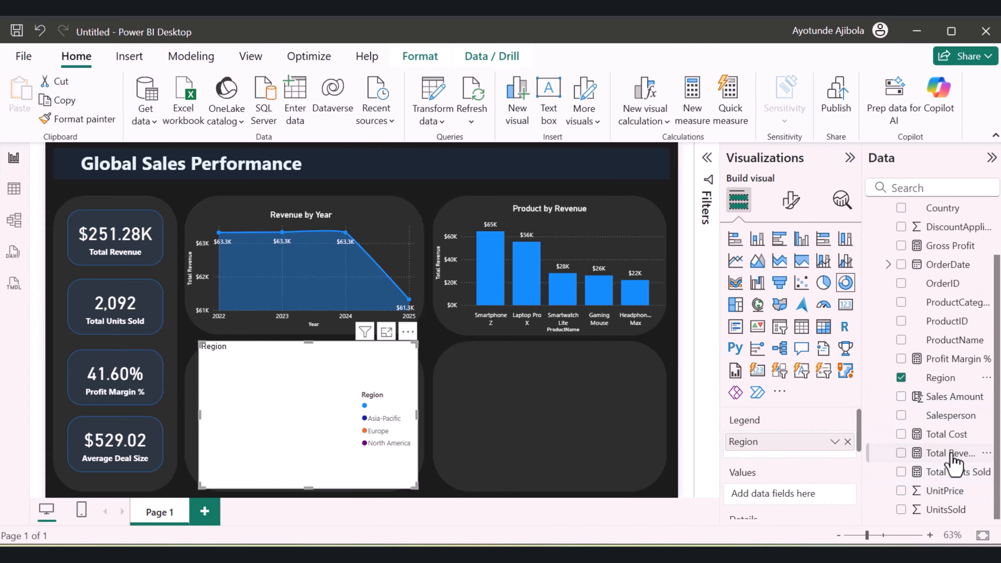
{"action": "left_click_drag", "start_coordinate": [954, 454], "coordinate": [817, 498]}
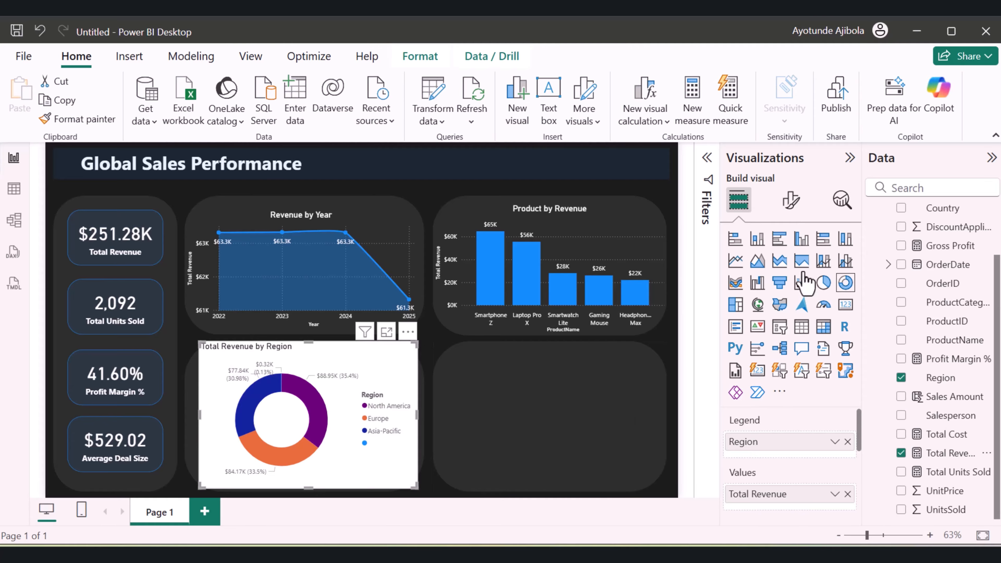
Turn off the donut chart's background
{"action": "left_click", "coordinate": [790, 200]}
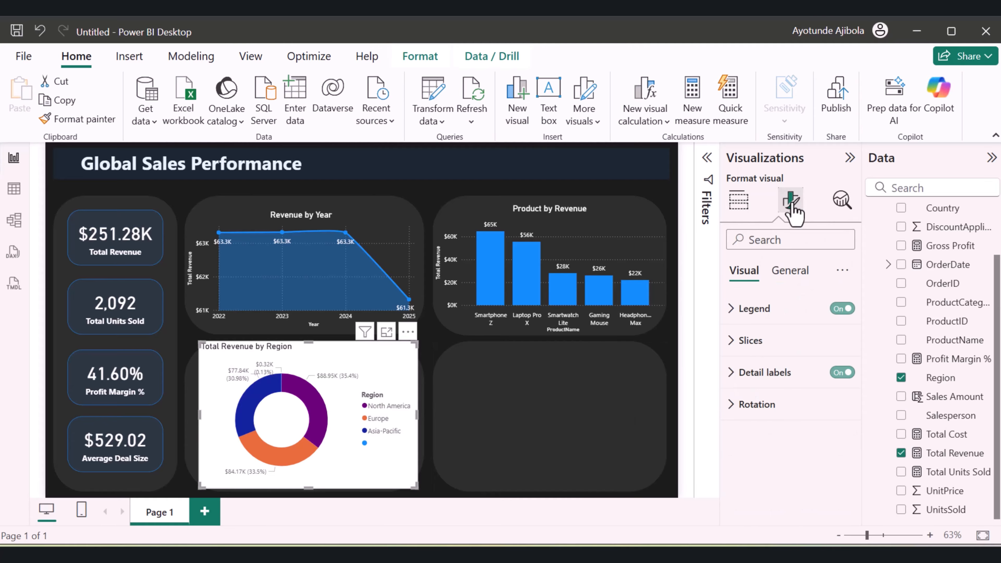
{"action": "left_click", "coordinate": [793, 273]}
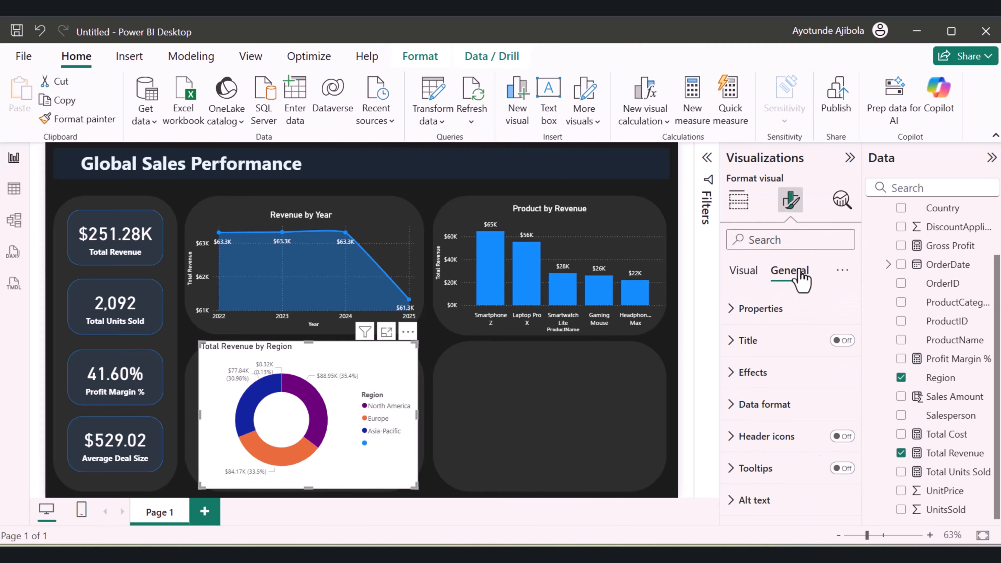
{"action": "left_click", "coordinate": [738, 373]}
{"action": "scroll", "coordinate": [762, 385], "scroll_direction": "down", "scroll_amount": 3}
{"action": "scroll", "coordinate": [761, 384], "scroll_direction": "down", "scroll_amount": 3}
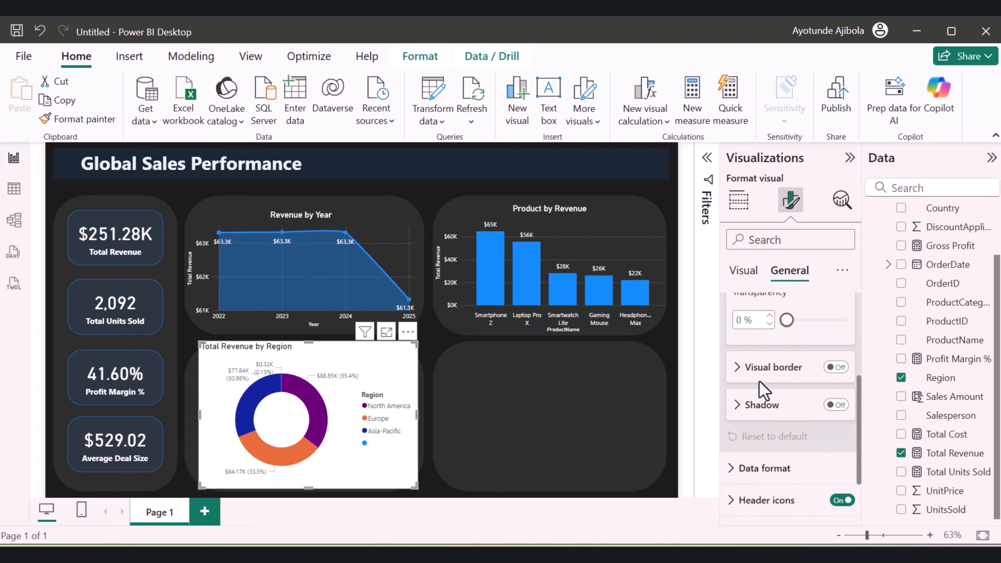
{"action": "scroll", "coordinate": [760, 389], "scroll_direction": "up", "scroll_amount": 4}
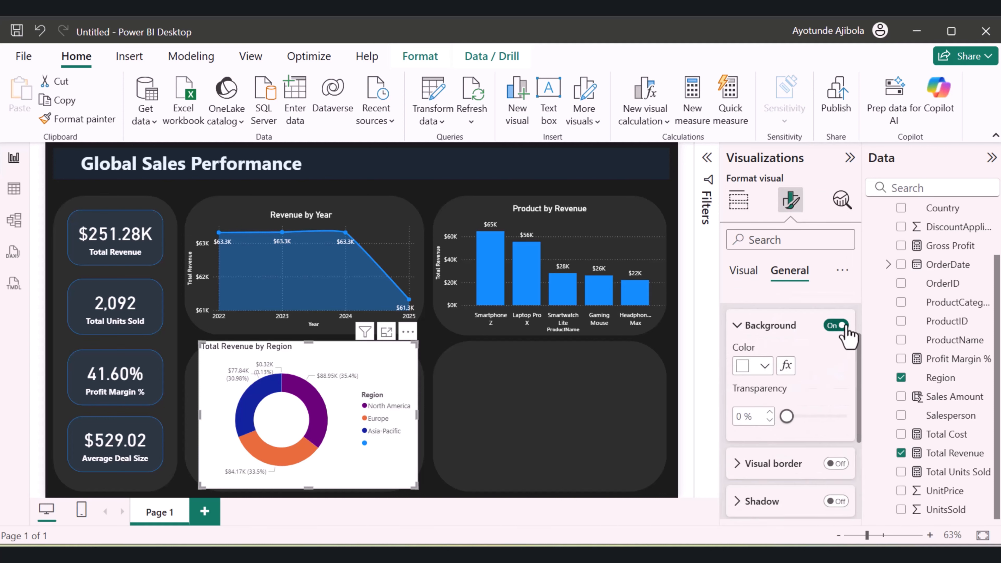
{"action": "left_click", "coordinate": [836, 325]}
Set the donut chart's legend text color to white
{"action": "left_click", "coordinate": [747, 272]}
{"action": "left_click", "coordinate": [786, 272]}
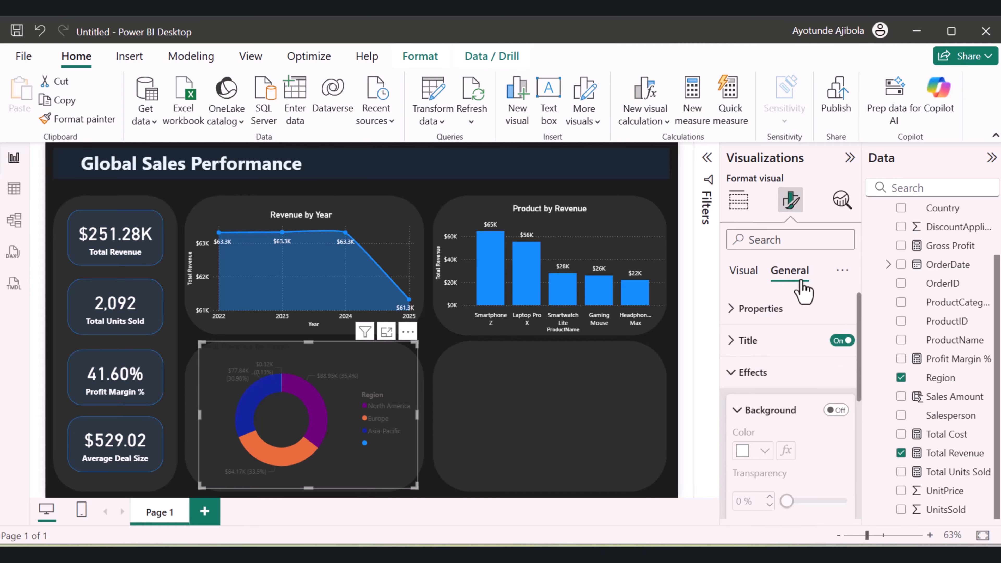
{"action": "left_click", "coordinate": [749, 274]}
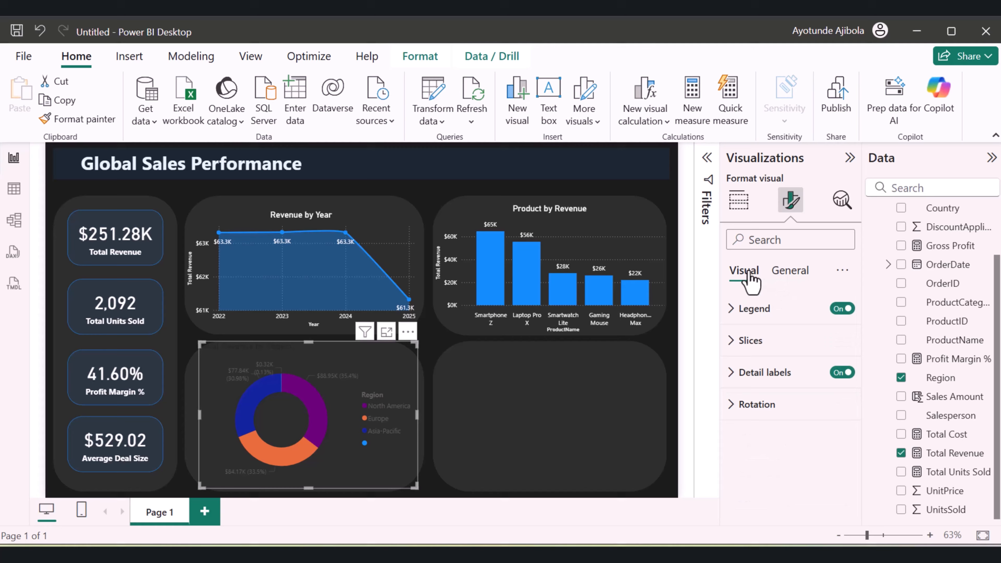
{"action": "left_click", "coordinate": [741, 311]}
{"action": "scroll", "coordinate": [787, 381], "scroll_direction": "down", "scroll_amount": 2}
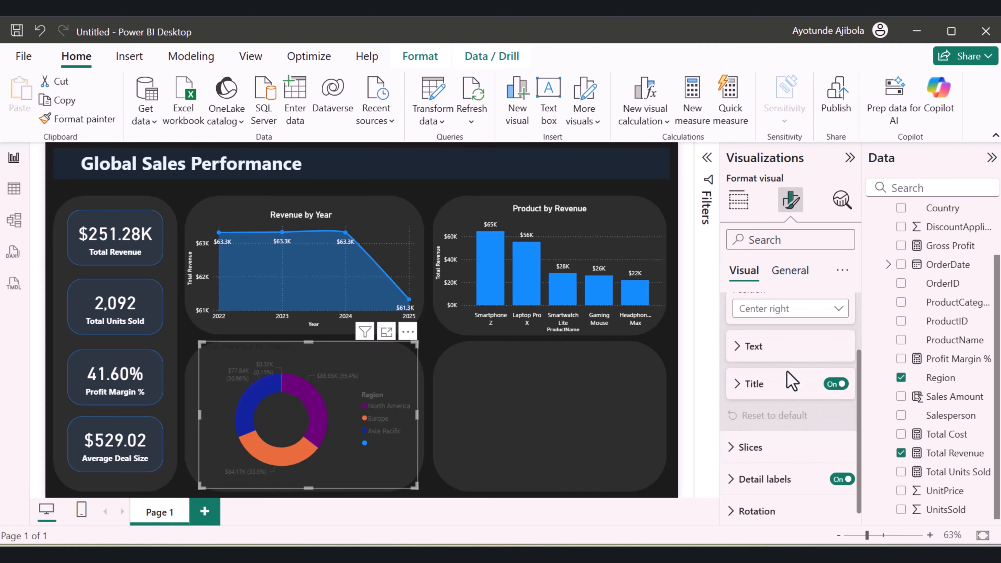
{"action": "left_click", "coordinate": [747, 339]}
{"action": "scroll", "coordinate": [774, 398], "scroll_direction": "down", "scroll_amount": 2}
{"action": "left_click", "coordinate": [765, 367]}
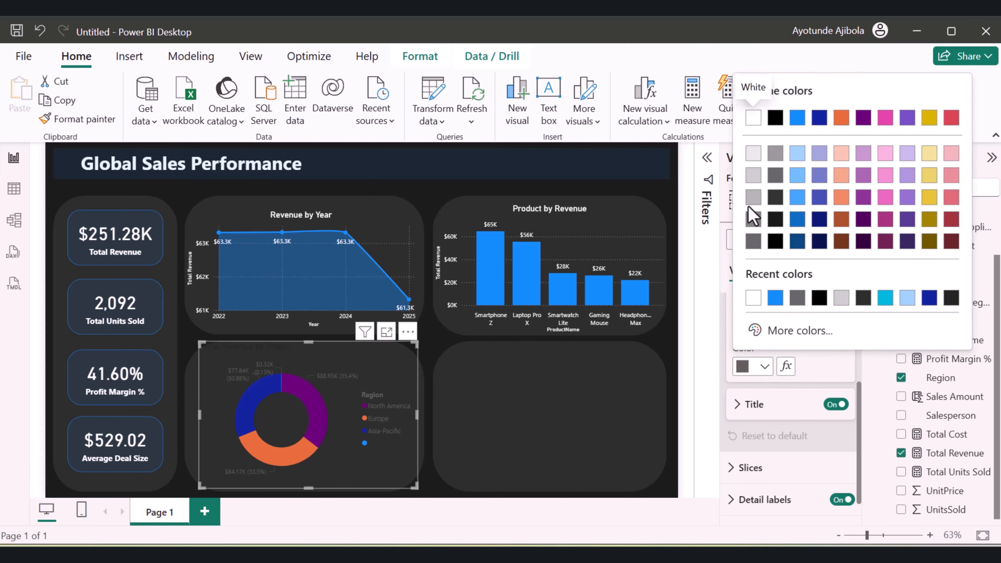
{"action": "left_click", "coordinate": [749, 118]}
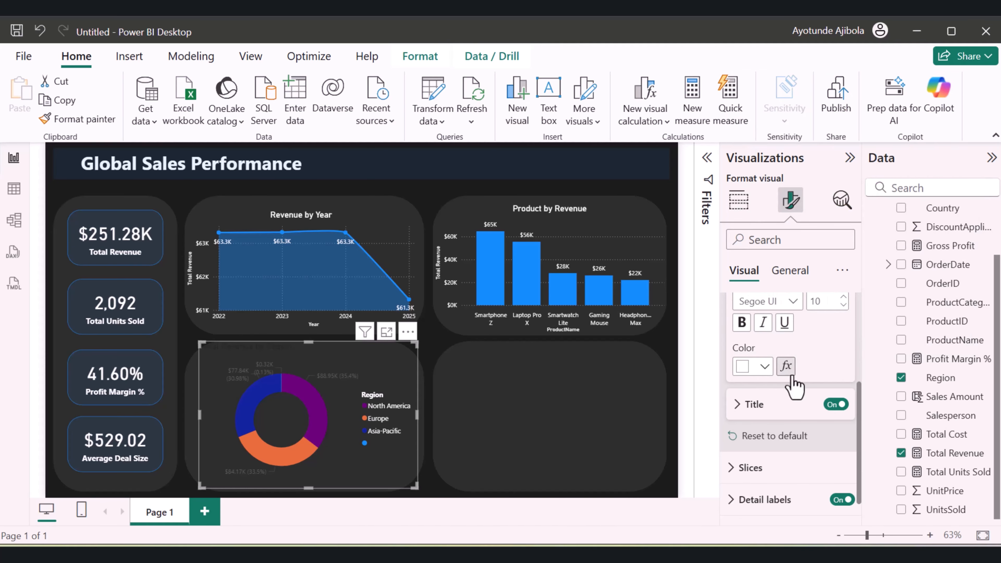
Set the color of the donut chart's North America slice to bright blue
{"action": "scroll", "coordinate": [793, 385], "scroll_direction": "down", "scroll_amount": 1}
{"action": "left_click", "coordinate": [786, 441]}
{"action": "scroll", "coordinate": [790, 439], "scroll_direction": "down", "scroll_amount": 2}
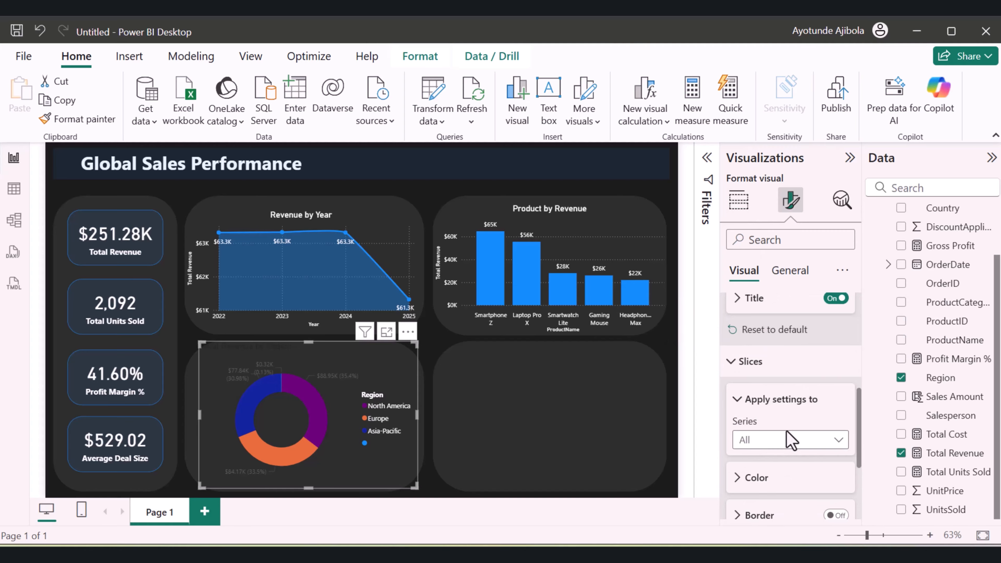
{"action": "scroll", "coordinate": [790, 439], "scroll_direction": "down", "scroll_amount": 2}
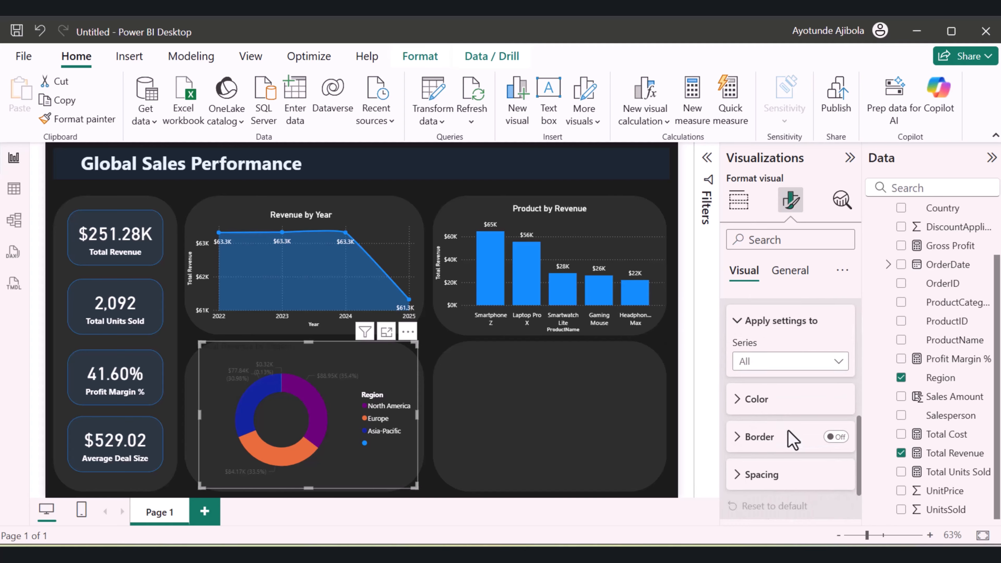
{"action": "left_click", "coordinate": [754, 399]}
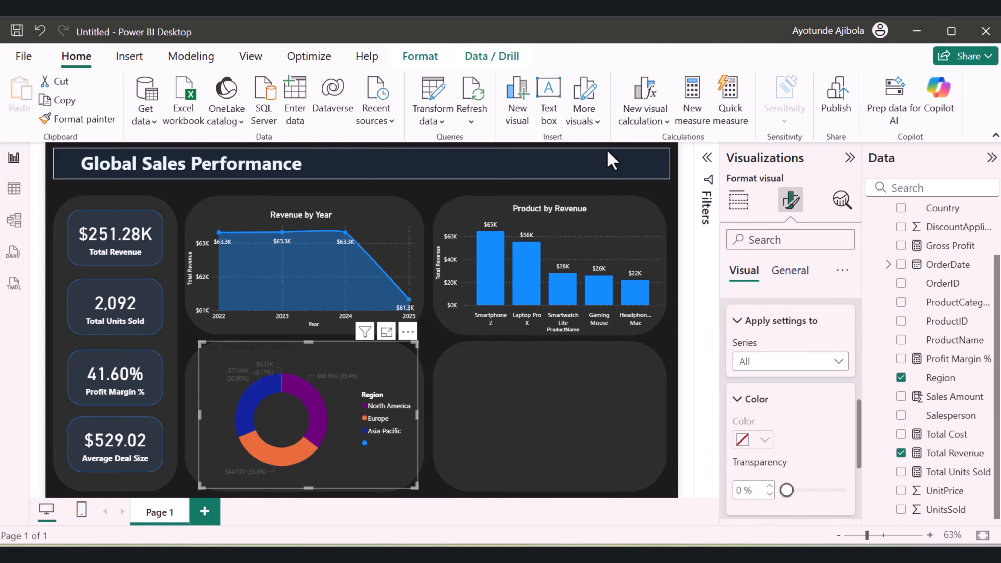
{"action": "left_click", "coordinate": [811, 365]}
{"action": "left_click", "coordinate": [814, 365]}
{"action": "left_click", "coordinate": [785, 402]}
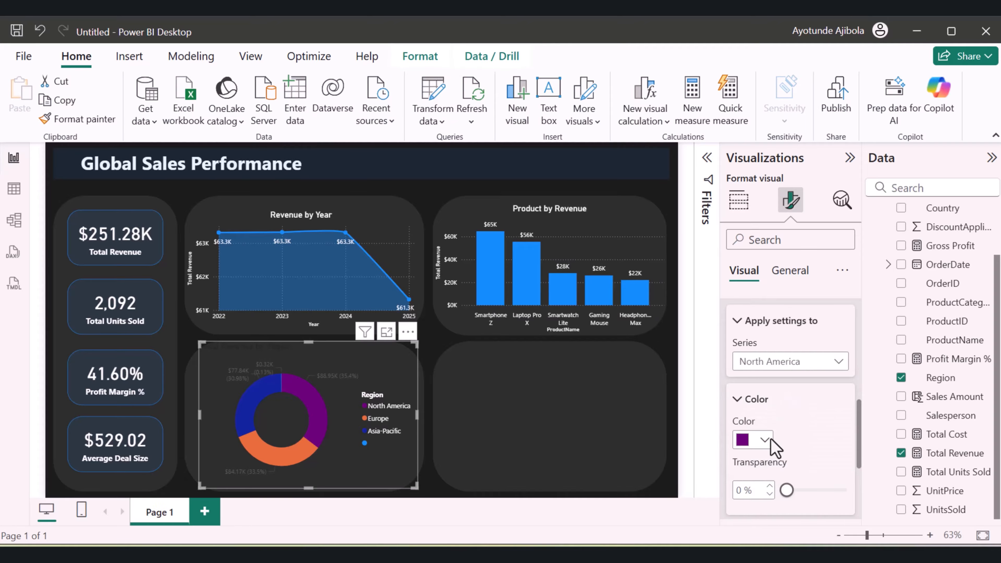
{"action": "left_click", "coordinate": [762, 439]}
{"action": "left_click", "coordinate": [774, 372]}
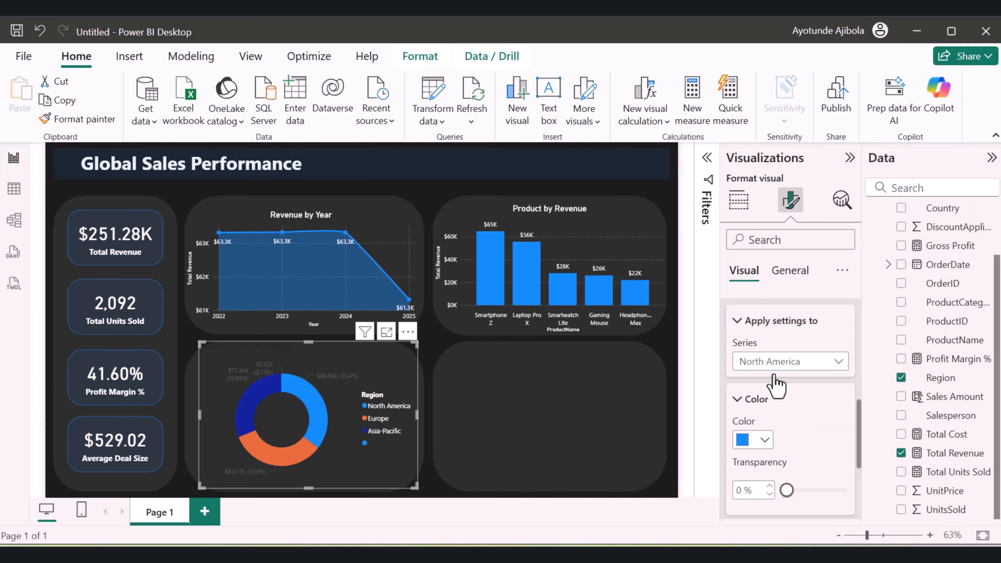
Set the color of the donut chart's Europe slice to cyan
{"action": "left_click", "coordinate": [768, 362]}
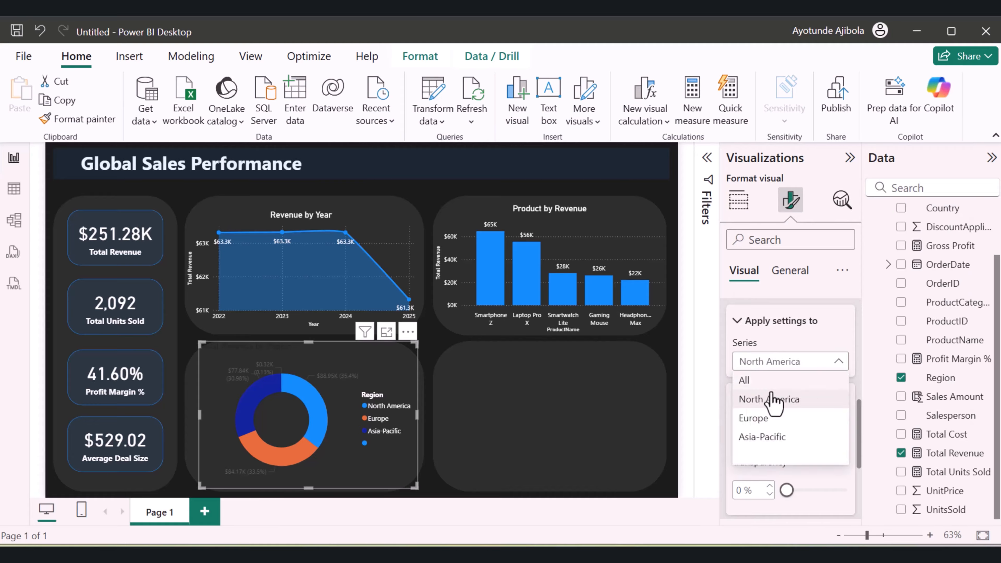
{"action": "left_click", "coordinate": [782, 398]}
{"action": "left_click", "coordinate": [764, 440]}
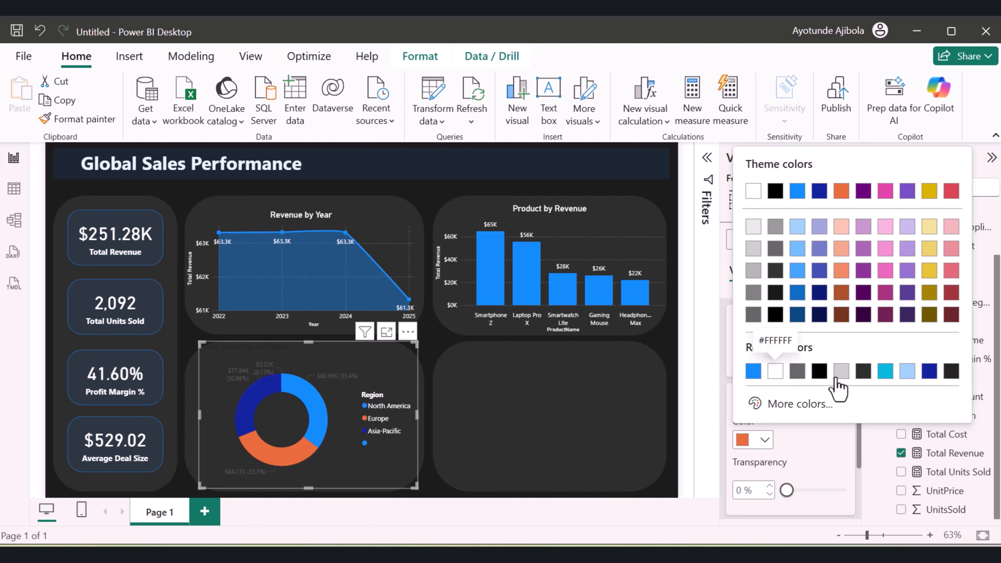
{"action": "left_click", "coordinate": [886, 371]}
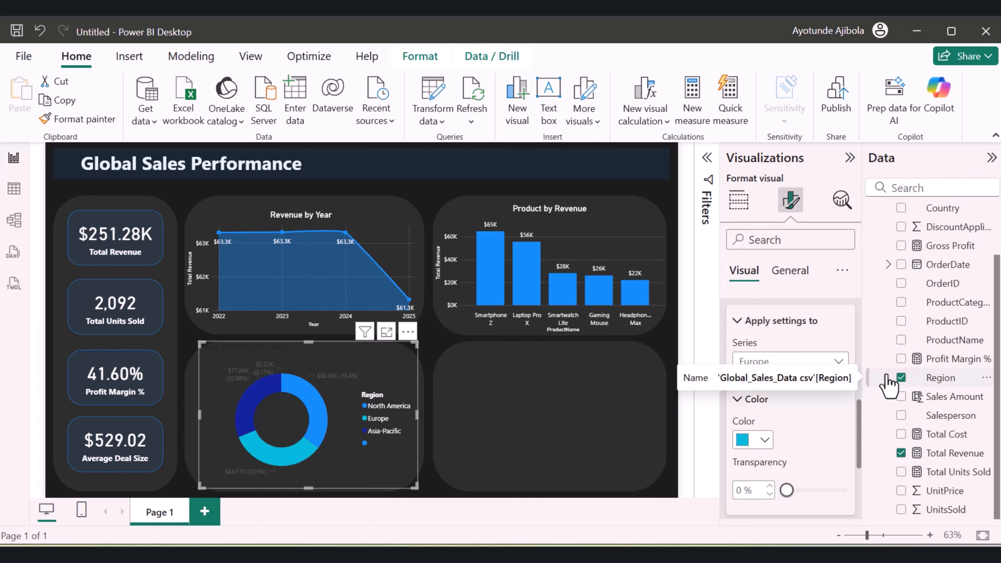
Set the color of the donut chart's Asia-Pacific slice to light blue
{"action": "left_click", "coordinate": [774, 362]}
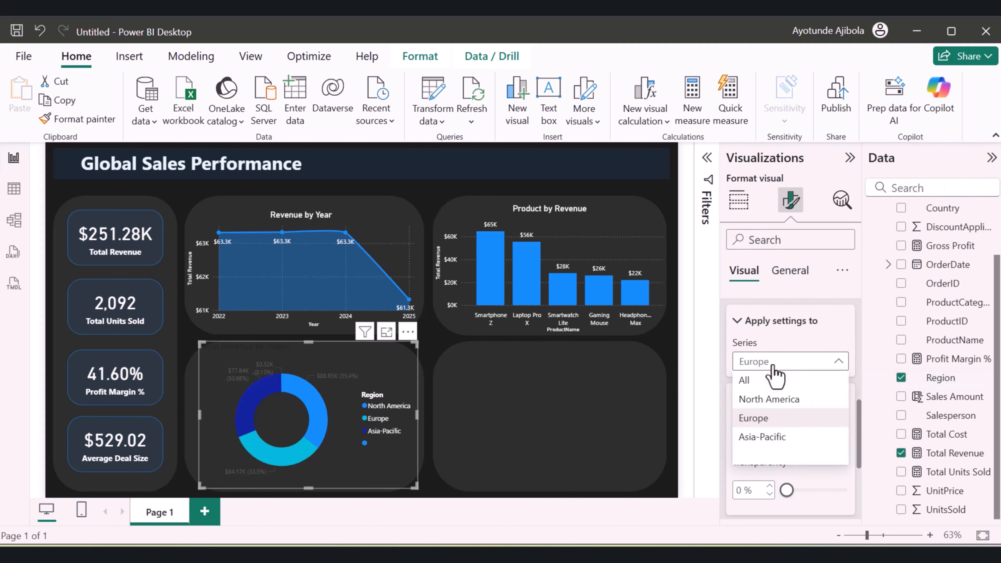
{"action": "left_click", "coordinate": [751, 438]}
{"action": "left_click", "coordinate": [763, 442]}
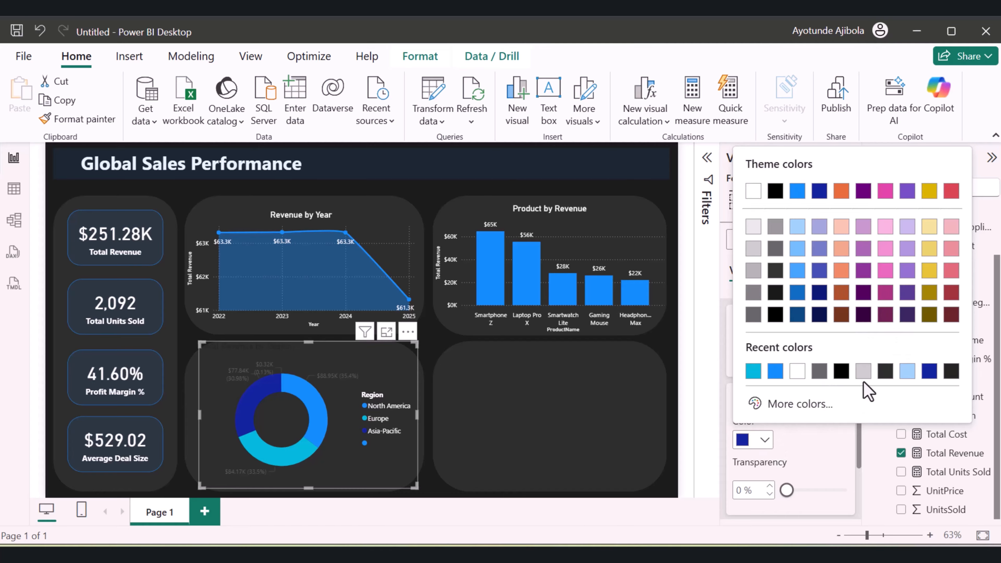
{"action": "left_click", "coordinate": [906, 374]}
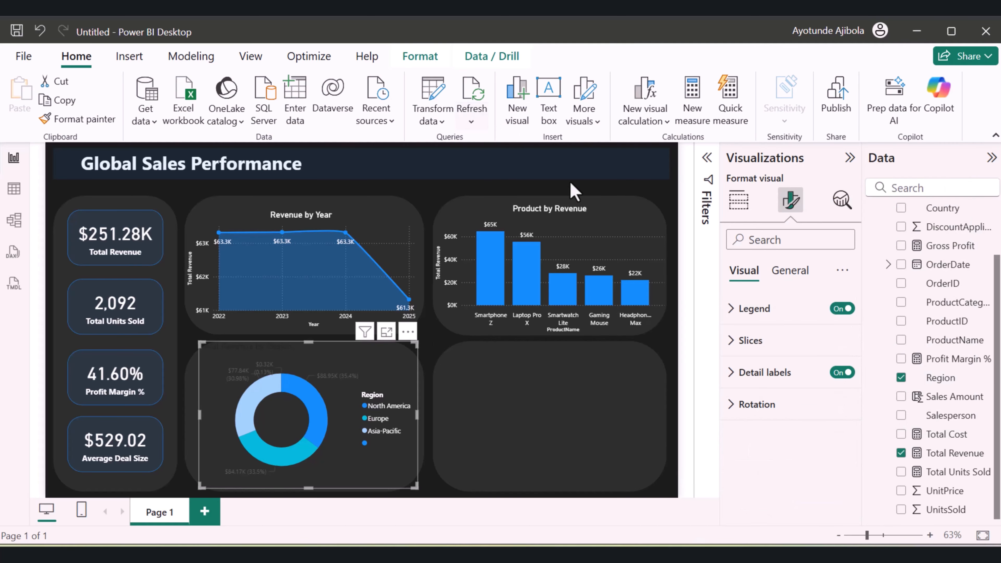
Set the text color of the donut chart's detail label values to white
{"action": "left_click", "coordinate": [739, 372]}
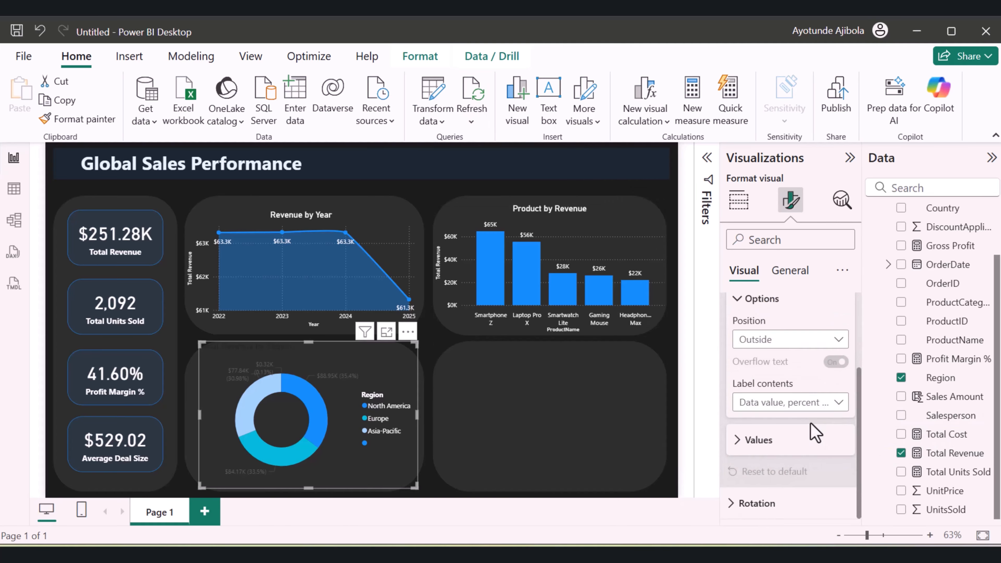
{"action": "left_click", "coordinate": [740, 444]}
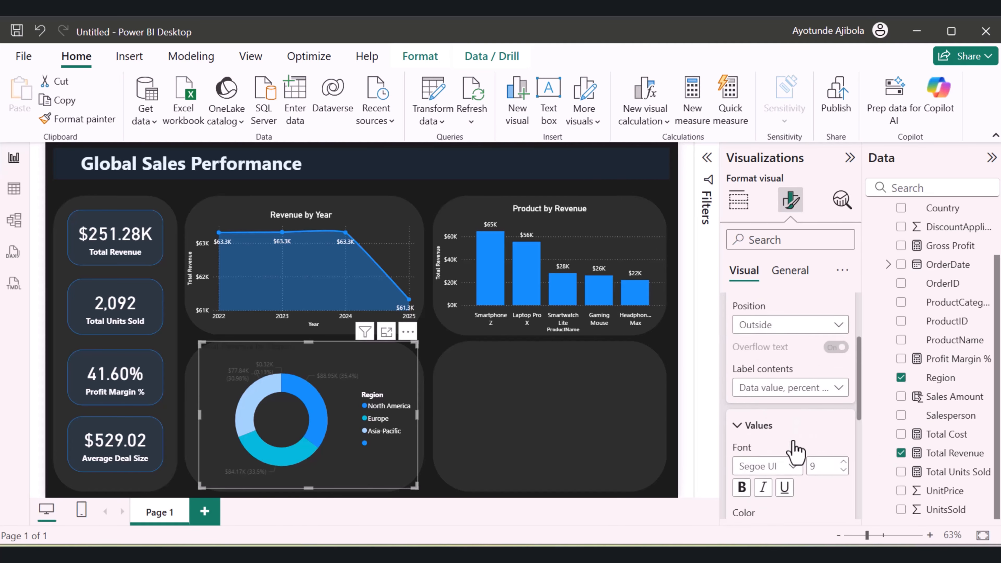
{"action": "left_click", "coordinate": [766, 393]}
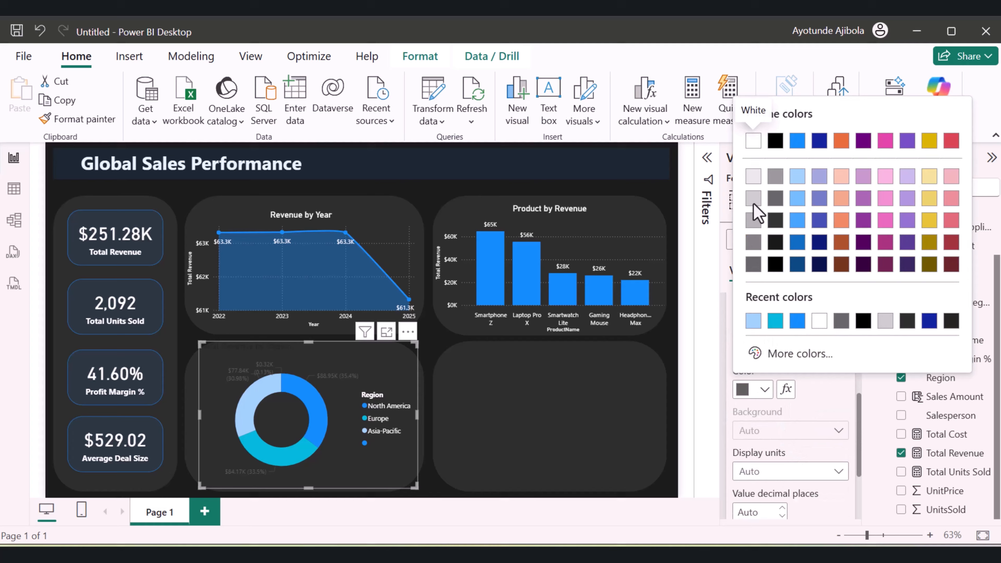
{"action": "left_click", "coordinate": [760, 141]}
{"action": "scroll", "coordinate": [859, 441], "scroll_direction": "down", "scroll_amount": 3}
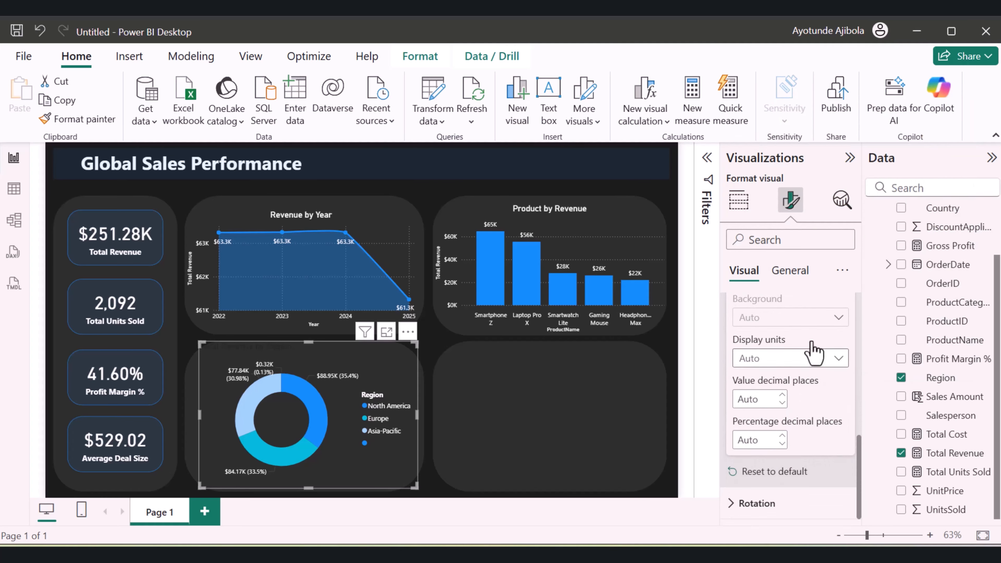
Change the donut chart's title text to "Revenue by Region"
{"action": "left_click", "coordinate": [794, 281]}
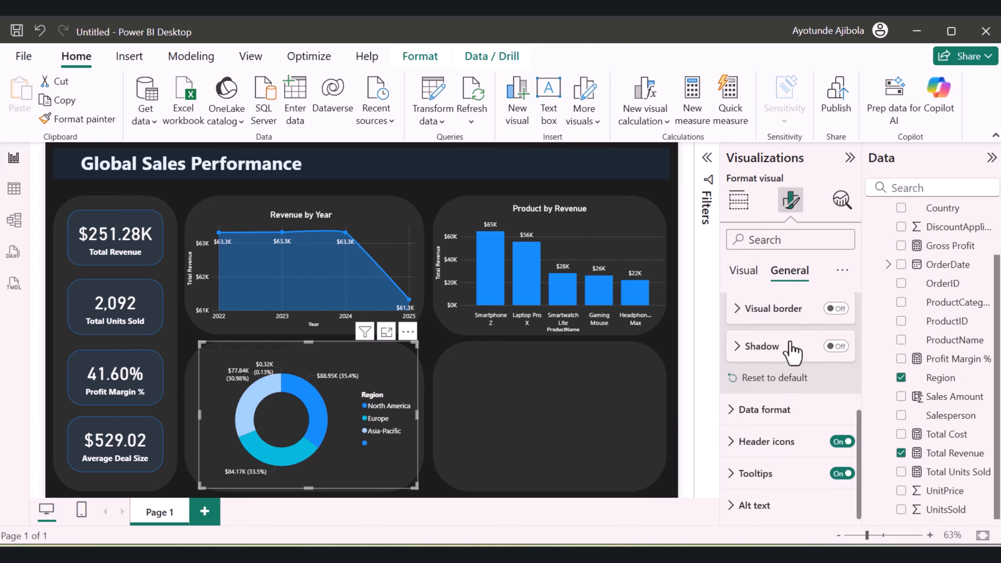
{"action": "scroll", "coordinate": [793, 363], "scroll_direction": "up", "scroll_amount": 5}
{"action": "left_click", "coordinate": [742, 344]}
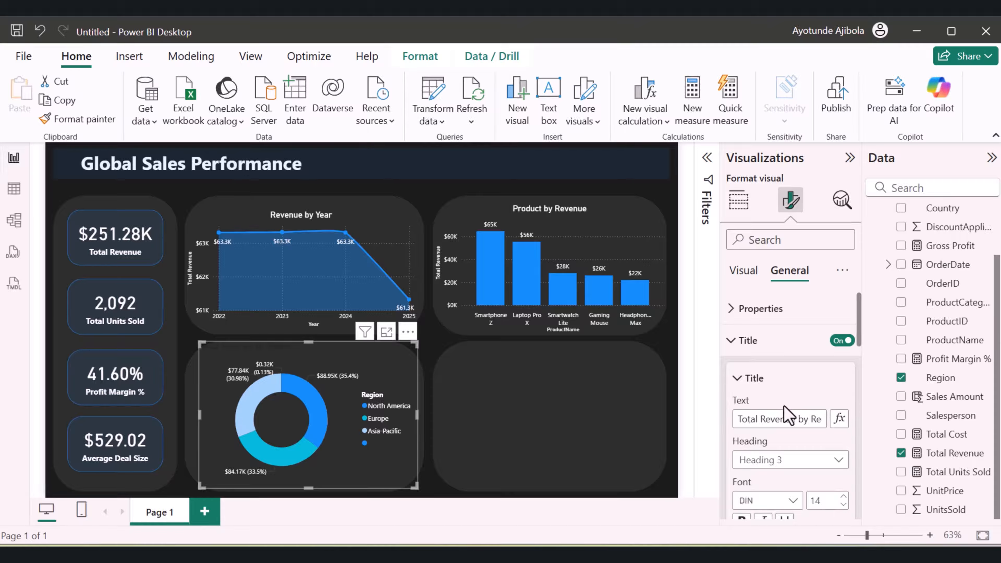
{"action": "double_click", "coordinate": [788, 421]}
{"action": "left_click", "coordinate": [771, 421]}
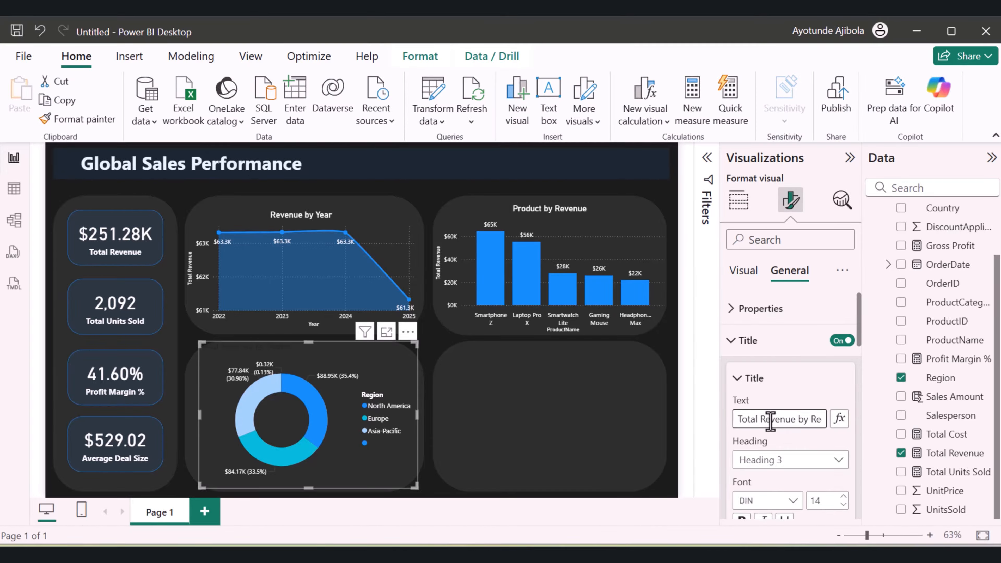
{"action": "key", "text": "BackSpace"}
{"action": "key", "text": "BackSpace"}
{"action": "key", "text": "BackSpace"}
{"action": "key", "text": "BackSpace"}
{"action": "key", "text": "BackSpace"}
{"action": "key", "text": "BackSpace"}
{"action": "scroll", "coordinate": [804, 428], "scroll_direction": "down", "scroll_amount": 4}
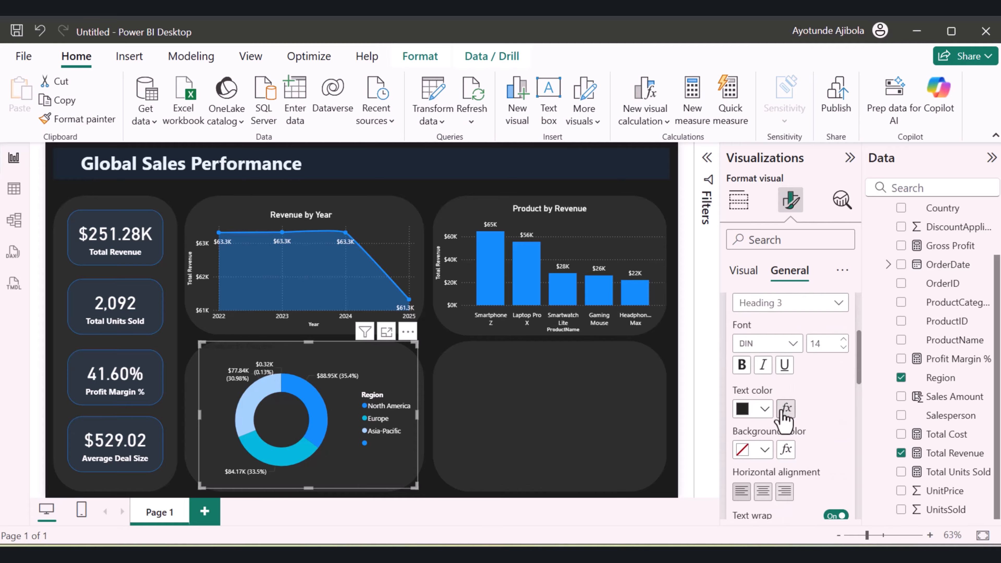
{"action": "scroll", "coordinate": [793, 389], "scroll_direction": "up", "scroll_amount": 4}
{"action": "scroll", "coordinate": [798, 398], "scroll_direction": "down", "scroll_amount": 4}
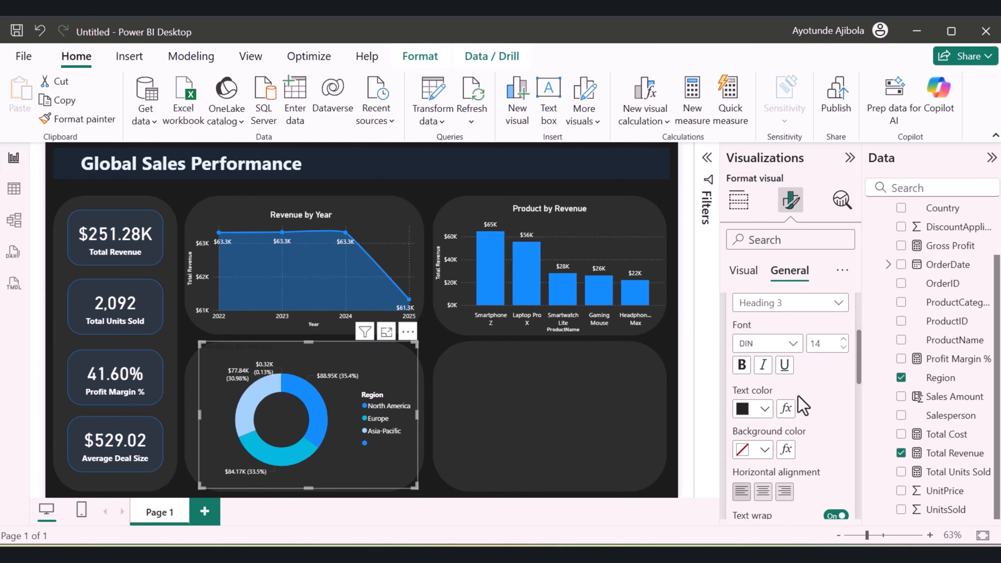
Set the donut chart's title color to white and center the title
{"action": "left_click", "coordinate": [765, 409]}
{"action": "left_click", "coordinate": [753, 161]}
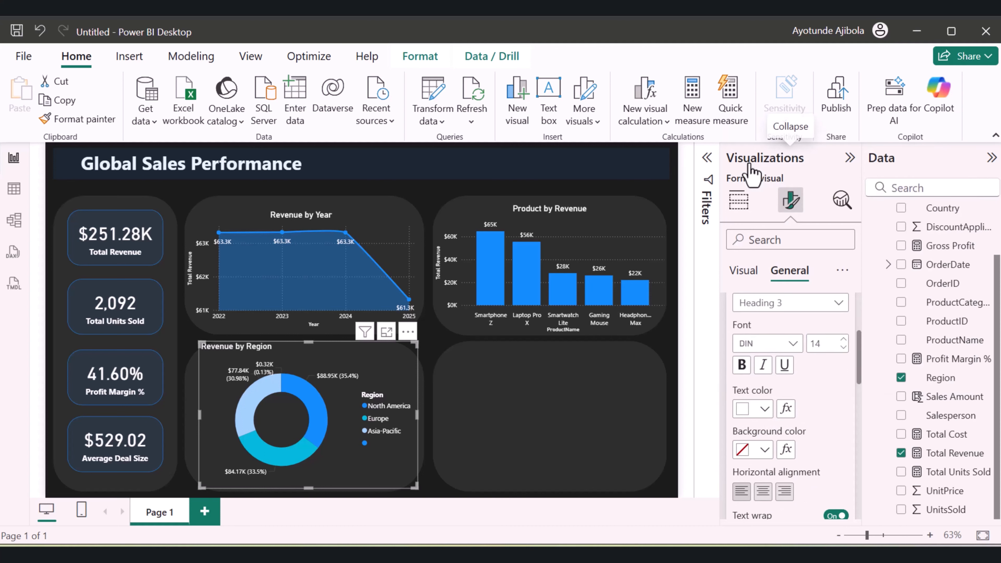
{"action": "left_click", "coordinate": [763, 491]}
Add a table of Salesperson, Total Revenue, Total Units Sold and Profit Margin %, widened to fit the empty panel beside the donut chart
{"action": "left_click", "coordinate": [550, 414]}
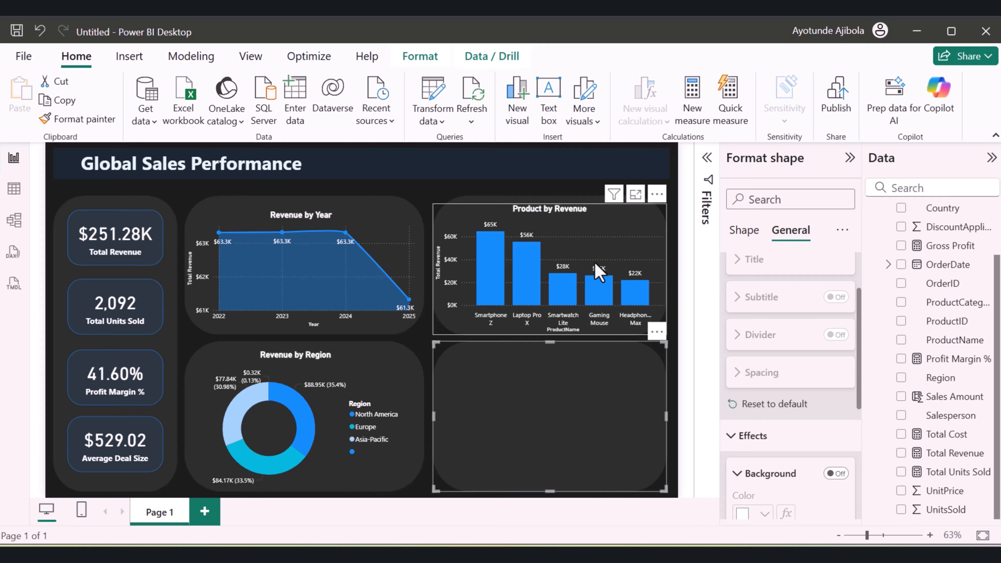
{"action": "left_click", "coordinate": [674, 199]}
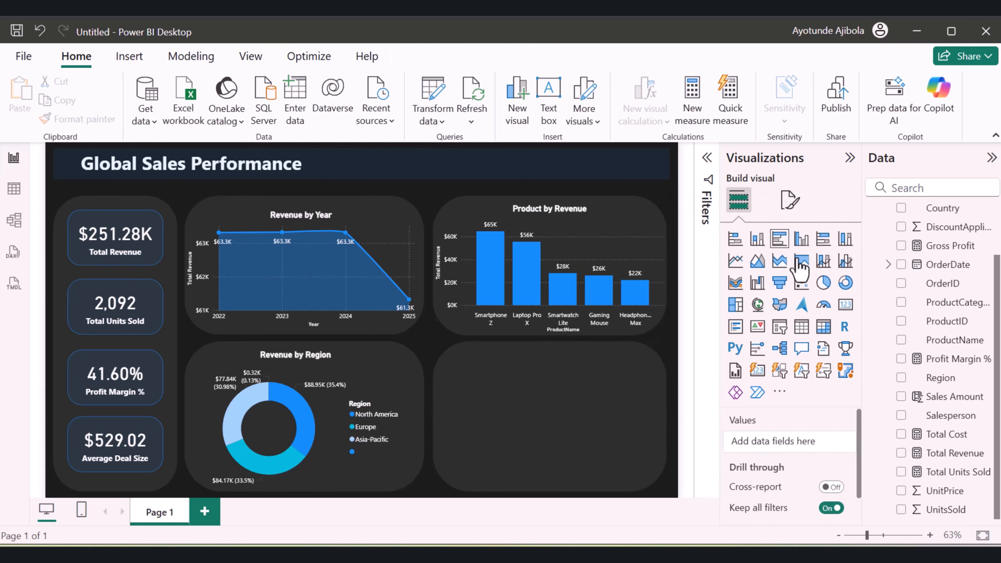
{"action": "left_click", "coordinate": [803, 327]}
{"action": "scroll", "coordinate": [954, 453], "scroll_direction": "down", "scroll_amount": 2}
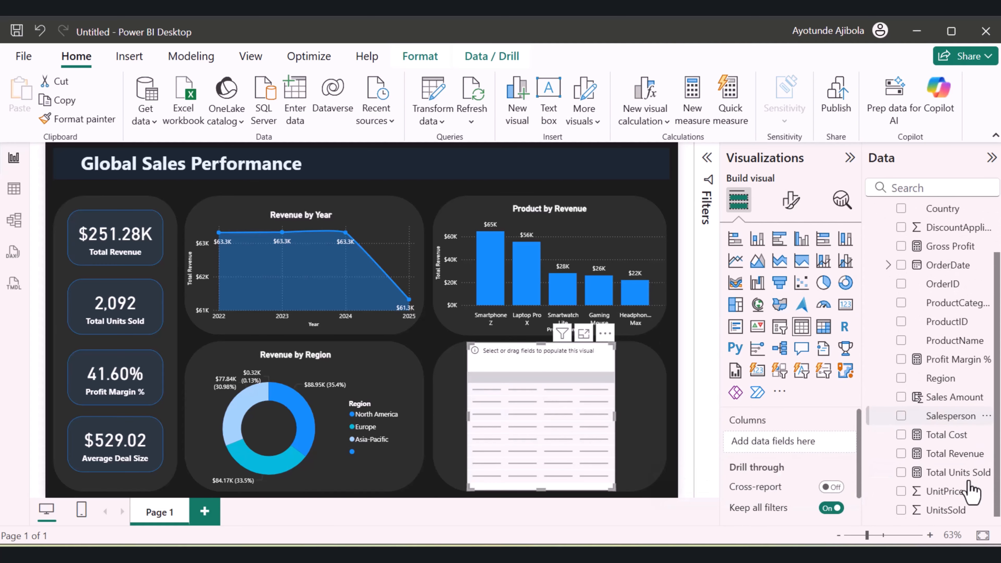
{"action": "left_click", "coordinate": [900, 417]}
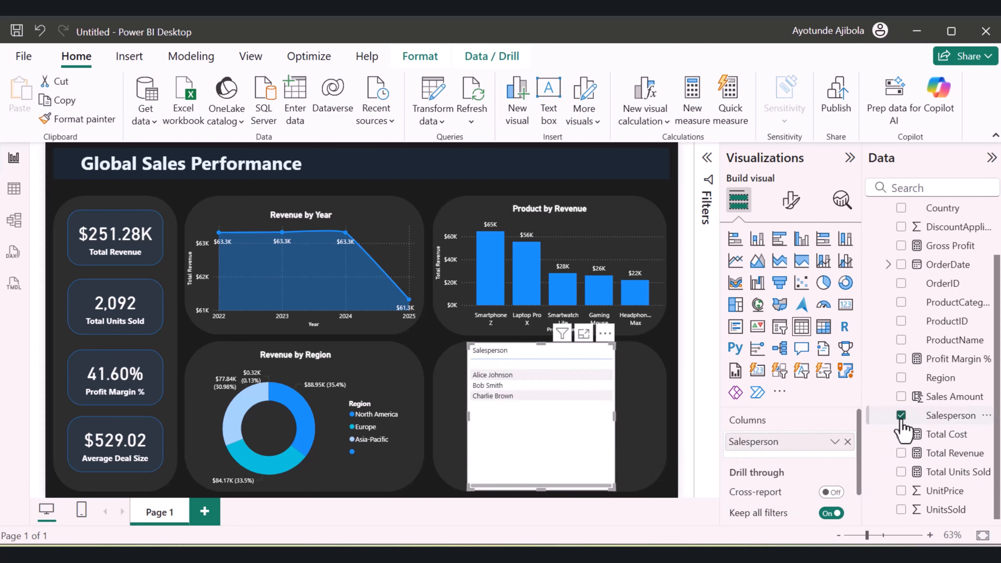
{"action": "left_click", "coordinate": [901, 453]}
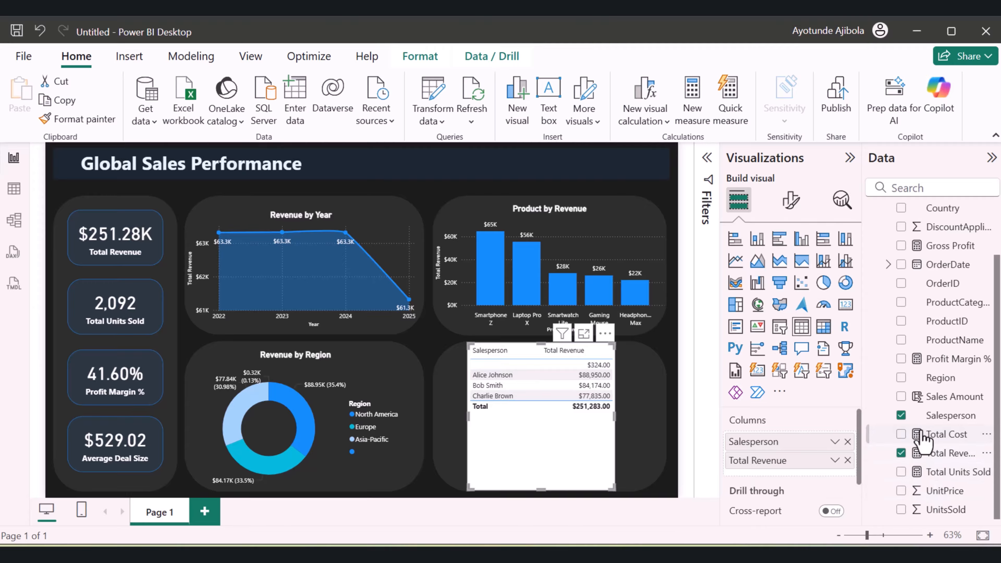
{"action": "left_click", "coordinate": [900, 472]}
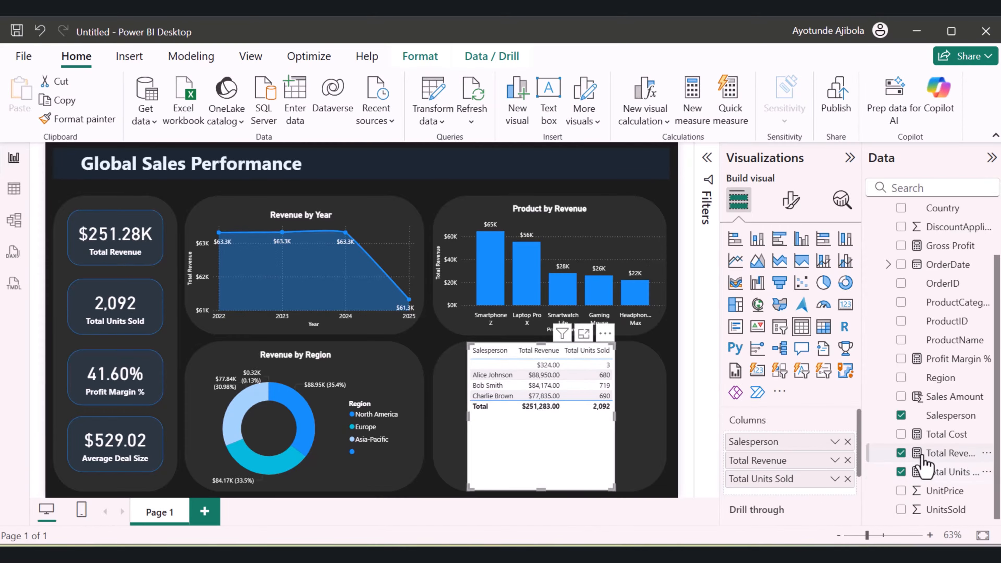
{"action": "left_click", "coordinate": [901, 358]}
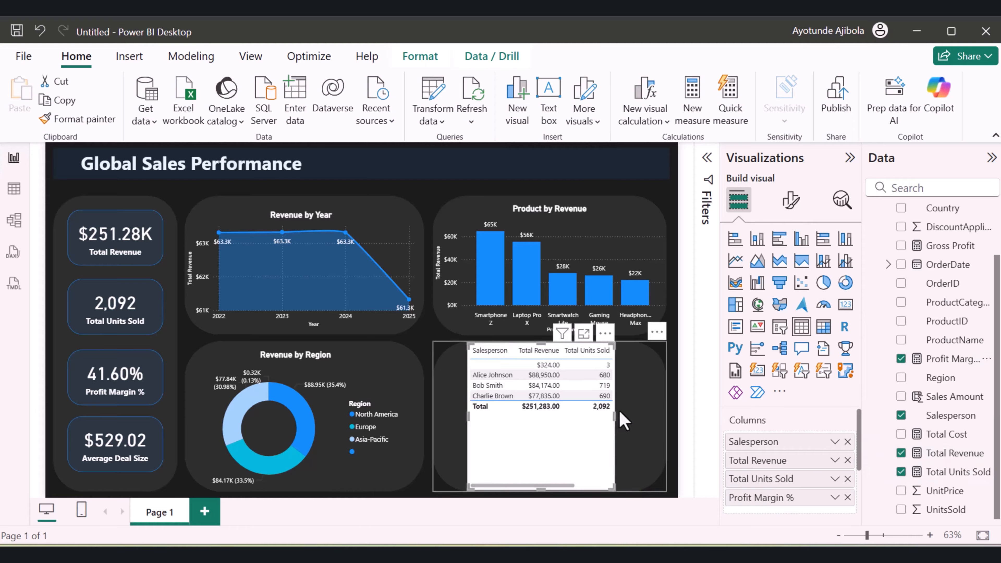
{"action": "left_click_drag", "start_coordinate": [613, 416], "coordinate": [659, 427]}
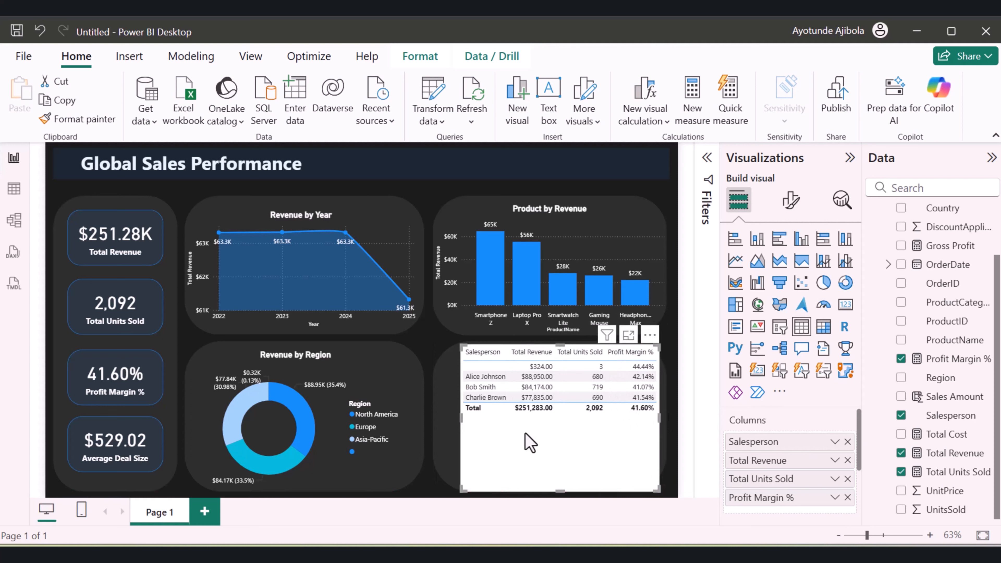
{"action": "left_click_drag", "start_coordinate": [460, 418], "coordinate": [450, 419]}
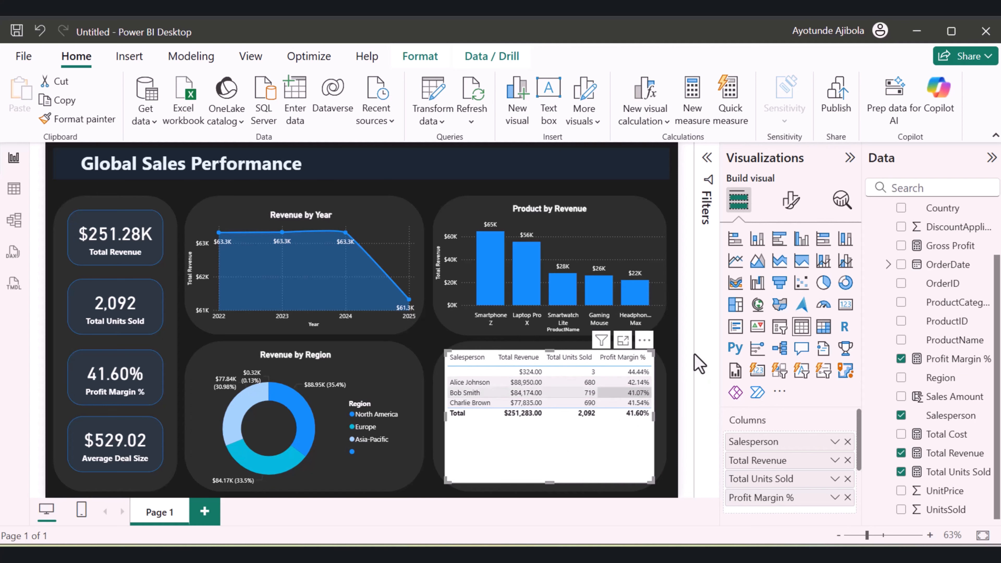
Turn off the background of the salesperson table
{"action": "left_click", "coordinate": [791, 209]}
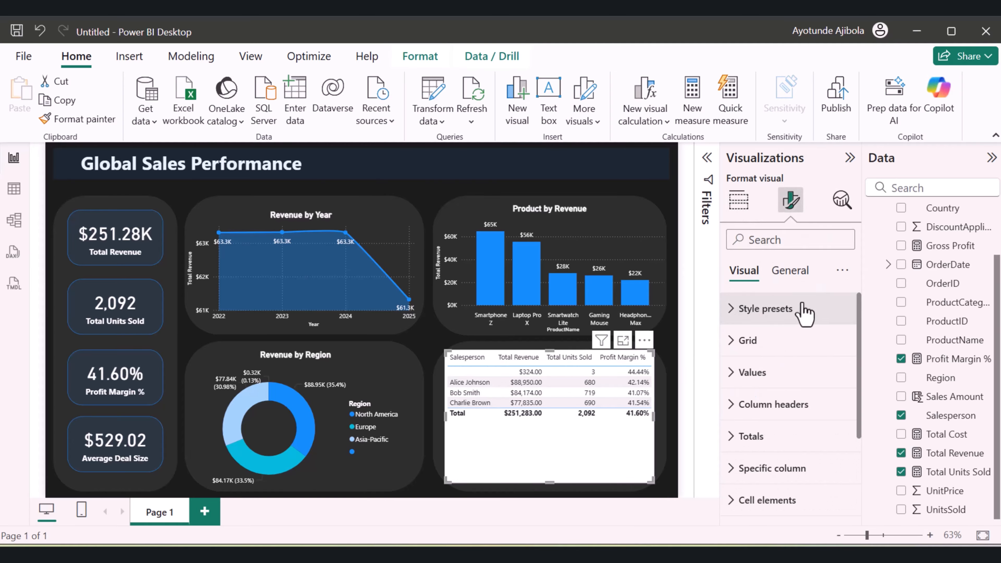
{"action": "left_click", "coordinate": [790, 270]}
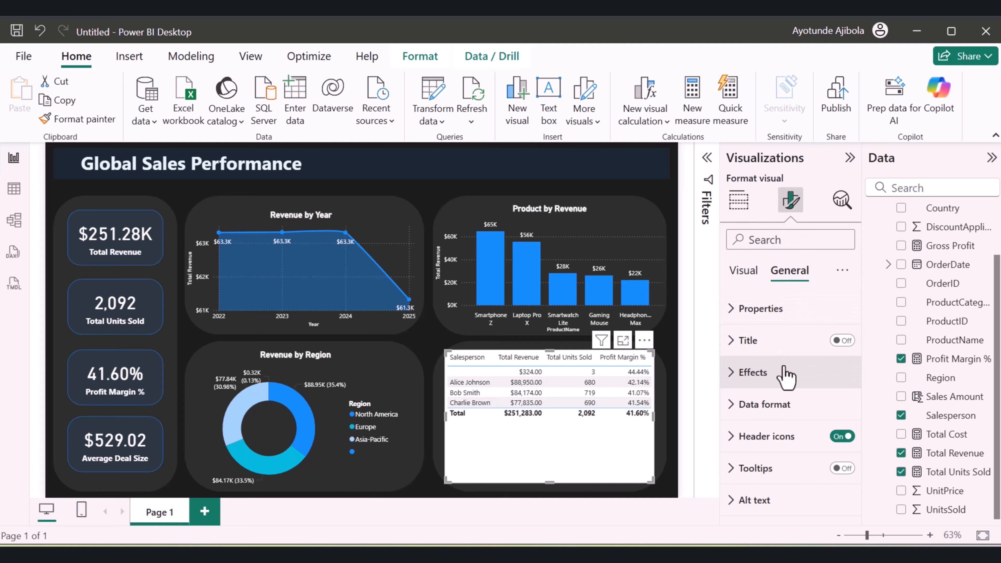
{"action": "left_click", "coordinate": [731, 373]}
{"action": "scroll", "coordinate": [786, 403], "scroll_direction": "down", "scroll_amount": 2}
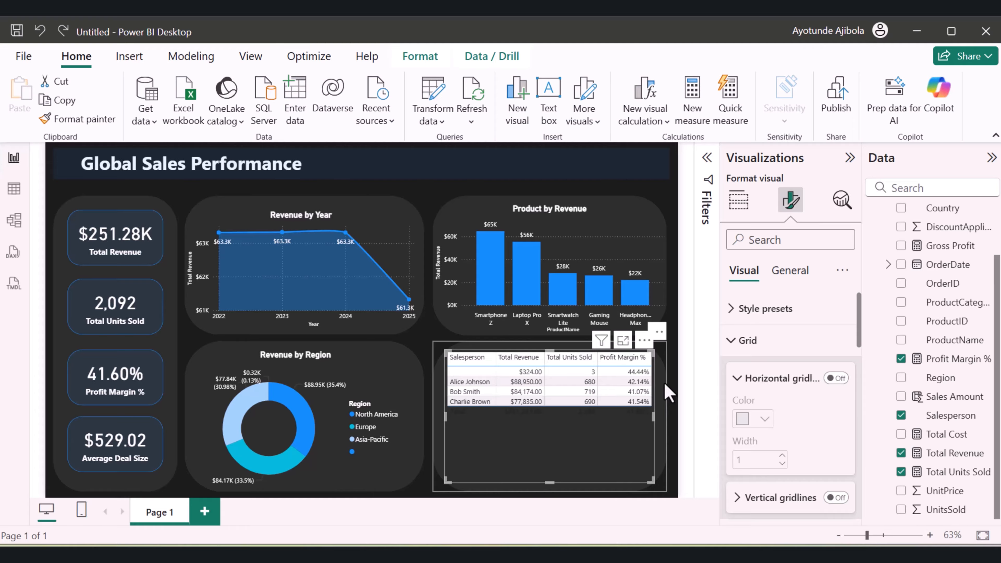
Collapse the Filters, formatting and Data panes to give the report page more room
{"action": "left_click", "coordinate": [364, 383]}
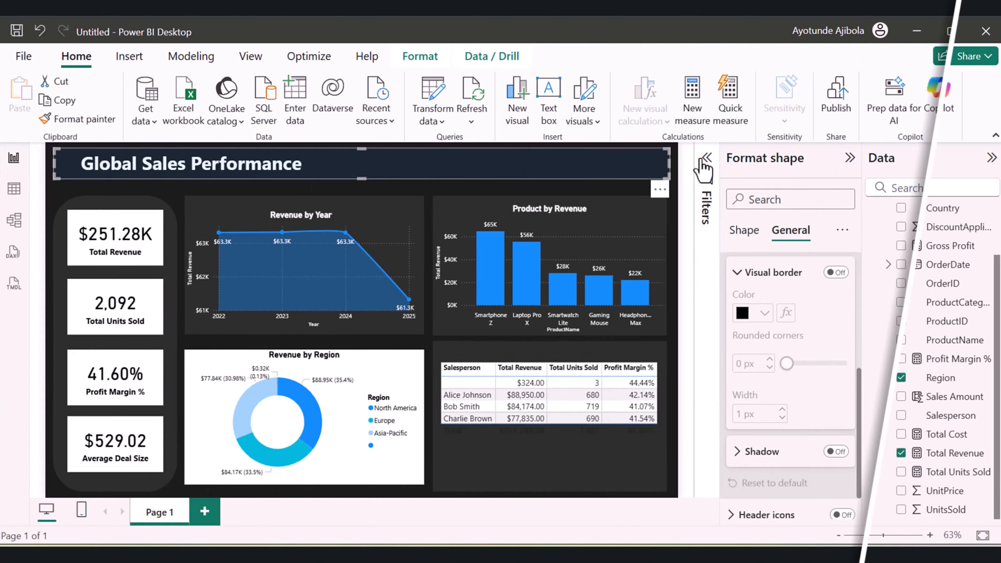
{"action": "left_click", "coordinate": [706, 157]}
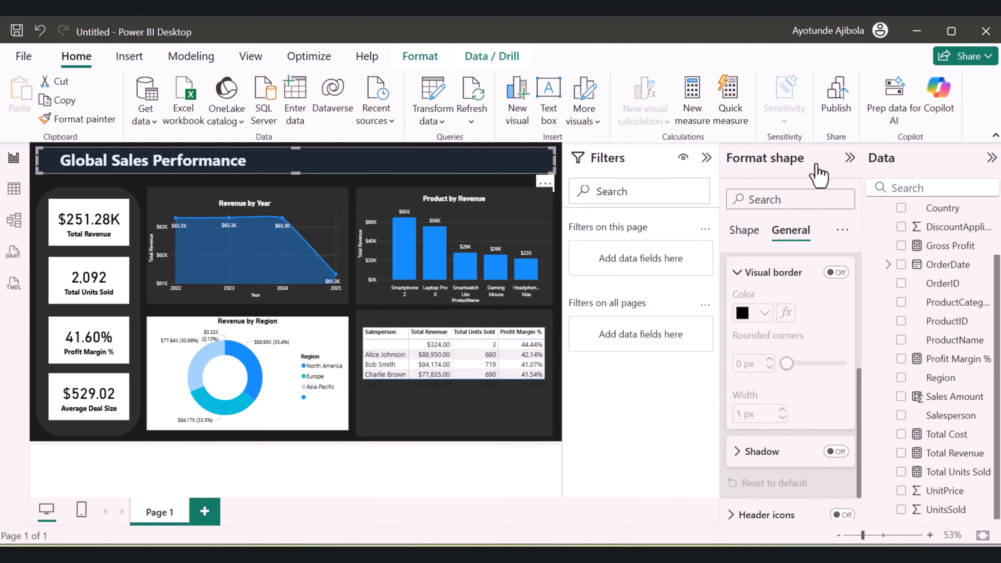
{"action": "left_click", "coordinate": [707, 158]}
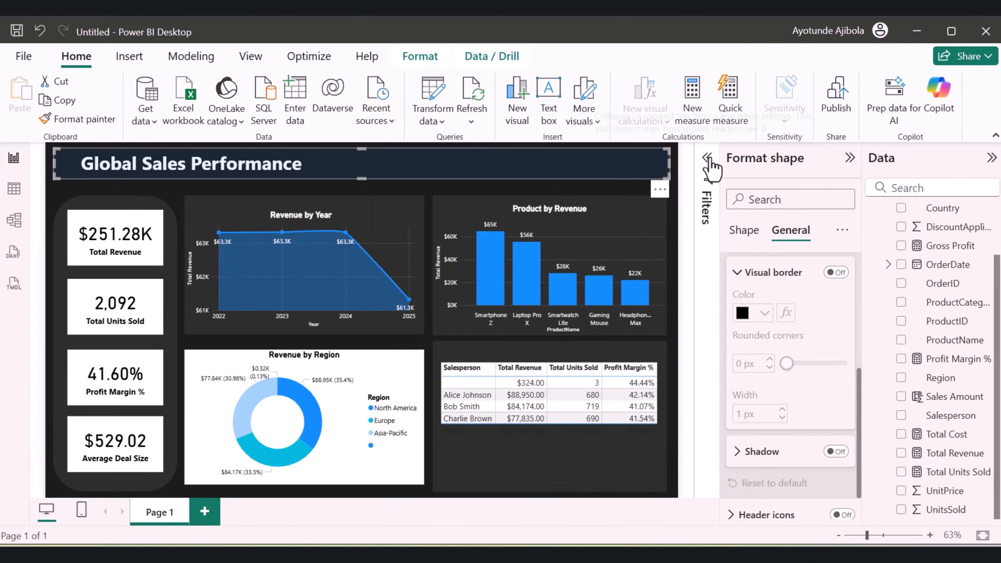
{"action": "left_click", "coordinate": [850, 158]}
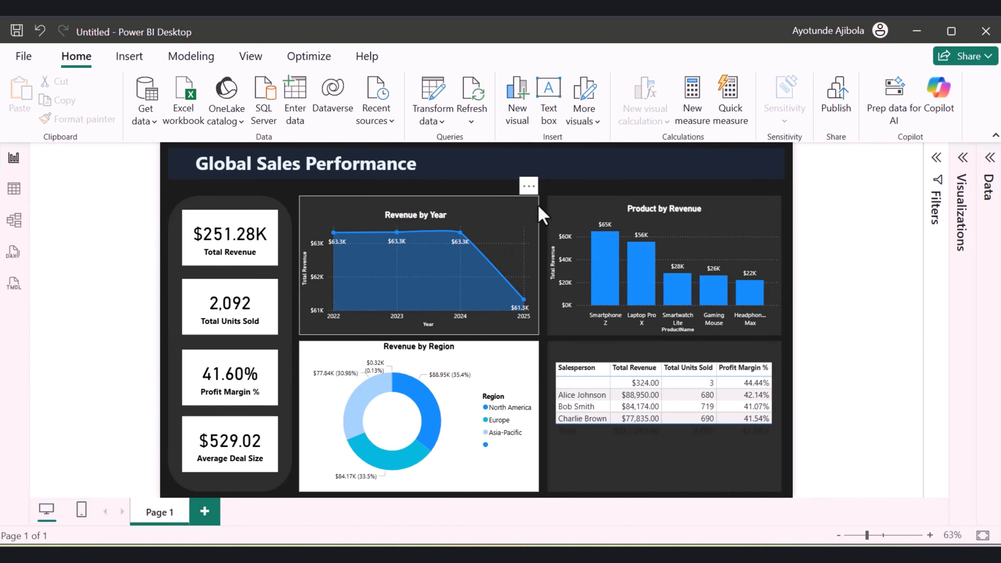
{"action": "left_click", "coordinate": [555, 485]}
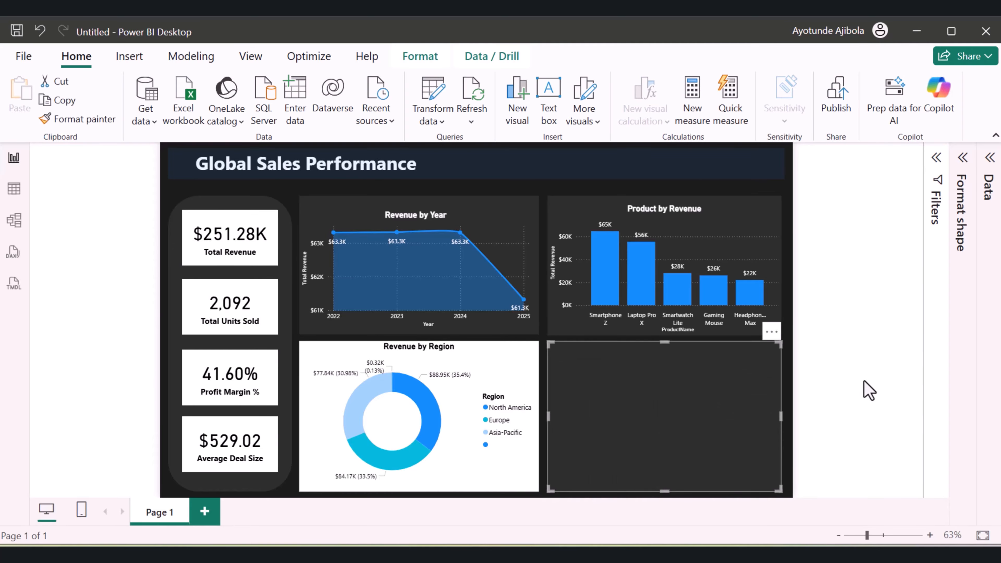
{"action": "left_click", "coordinate": [867, 391]}
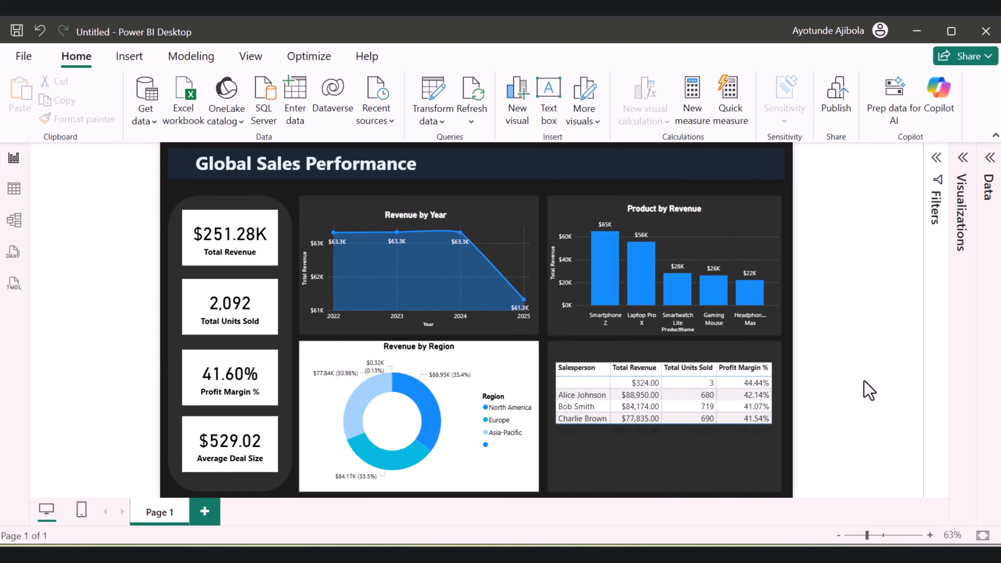
Set the corner radius of the rounded rectangle panel behind the KPI cards to 0%
{"action": "left_click", "coordinate": [283, 221]}
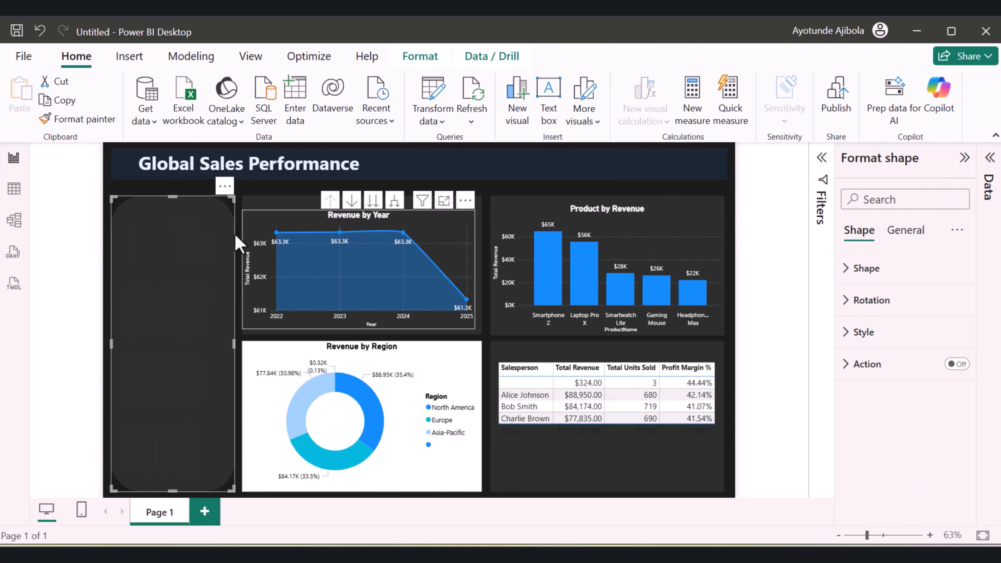
{"action": "left_click", "coordinate": [897, 235]}
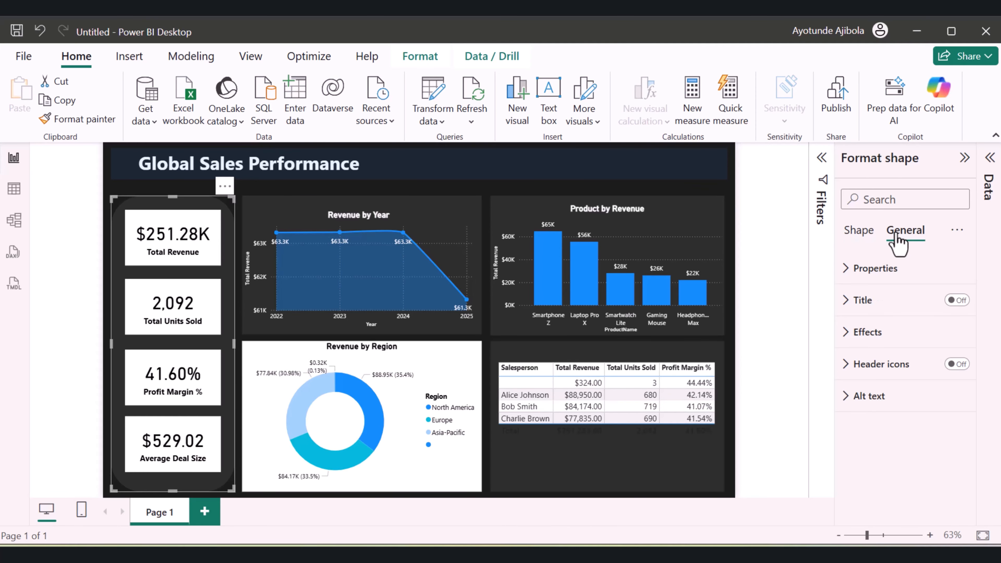
{"action": "left_click", "coordinate": [852, 303]}
{"action": "left_click", "coordinate": [851, 302]}
{"action": "left_click", "coordinate": [857, 272]}
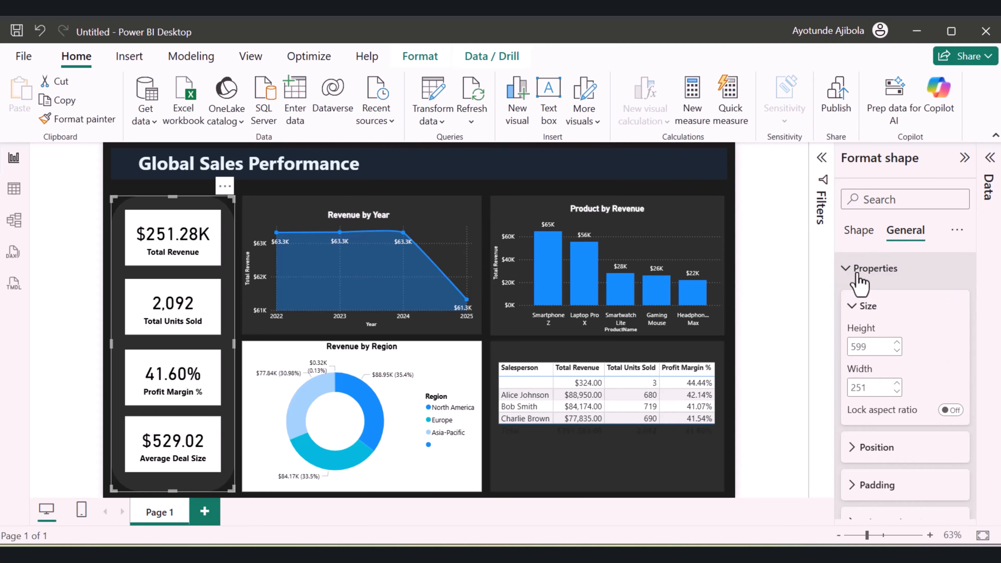
{"action": "left_click", "coordinate": [857, 273]}
{"action": "left_click", "coordinate": [859, 231]}
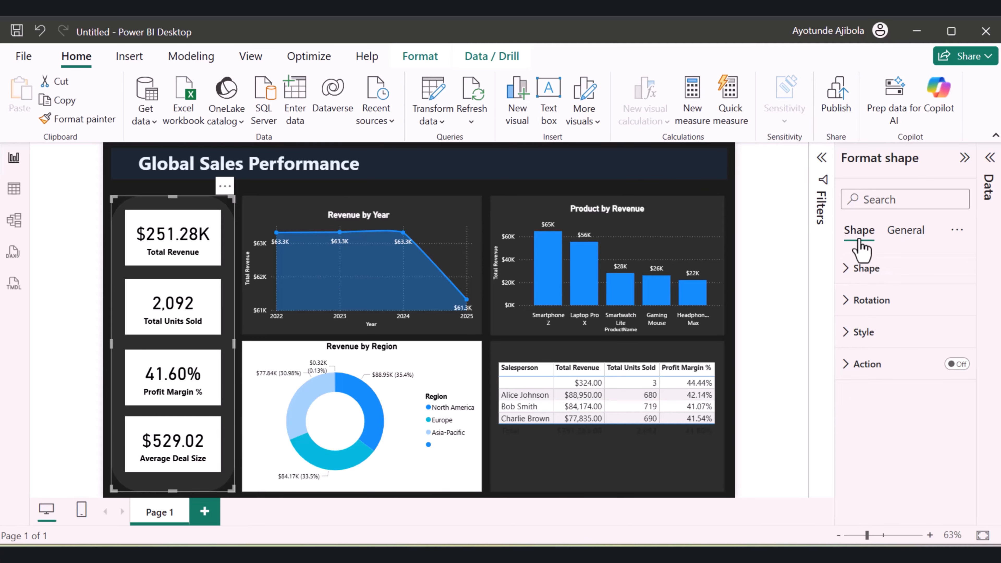
{"action": "left_click", "coordinate": [865, 272]}
{"action": "left_click_drag", "start_coordinate": [905, 398], "coordinate": [878, 398]}
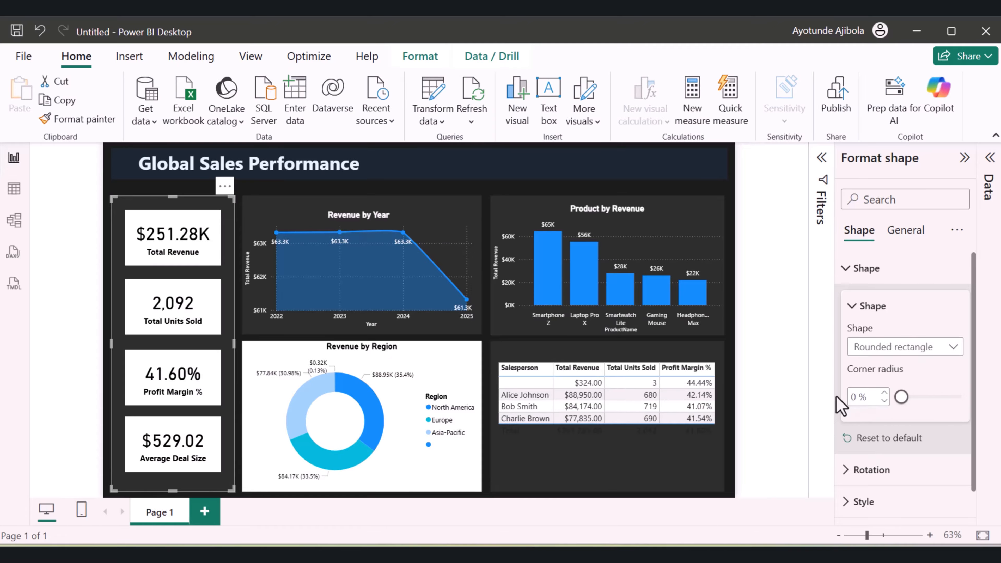
{"action": "left_click", "coordinate": [779, 175]}
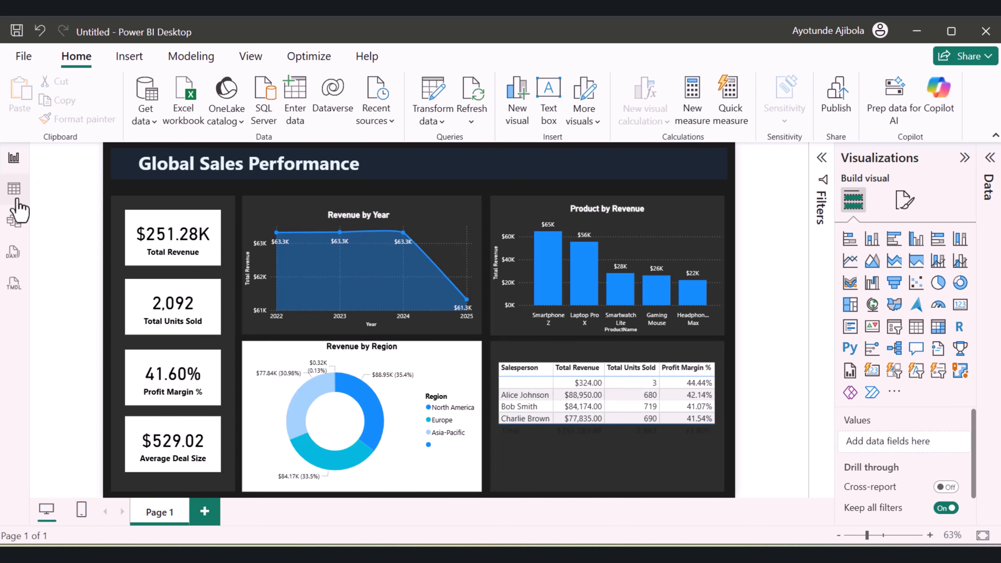
Open the data table and filter the Salesperson column to its blank entries only
{"action": "left_click", "coordinate": [14, 190]}
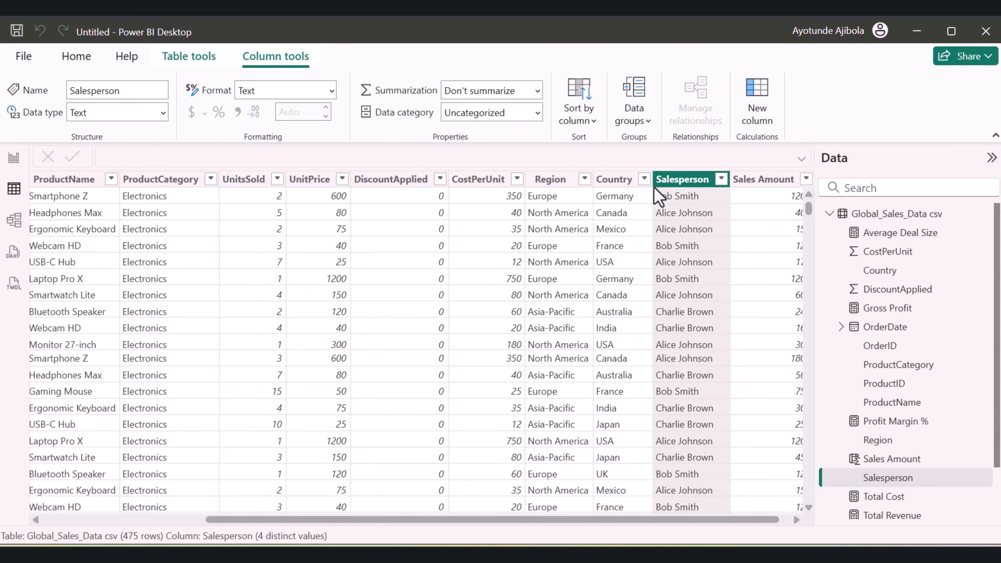
{"action": "left_click", "coordinate": [721, 179]}
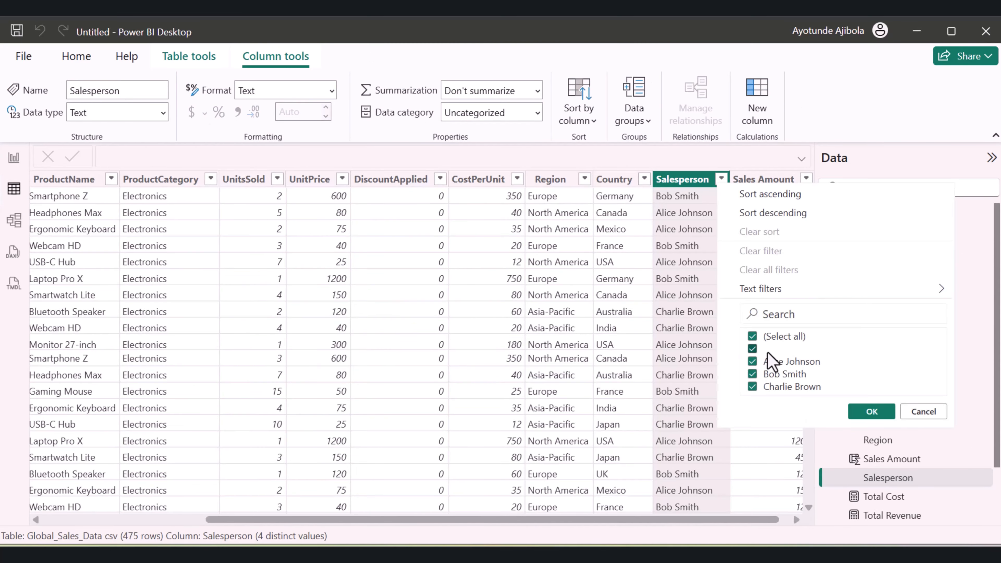
{"action": "left_click", "coordinate": [748, 337]}
{"action": "left_click", "coordinate": [753, 348]}
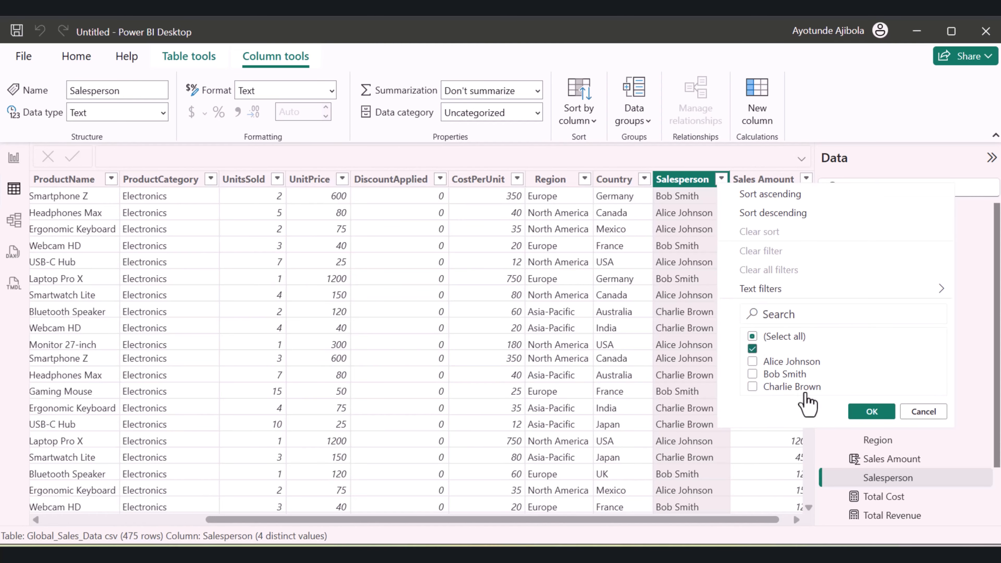
{"action": "left_click", "coordinate": [863, 412]}
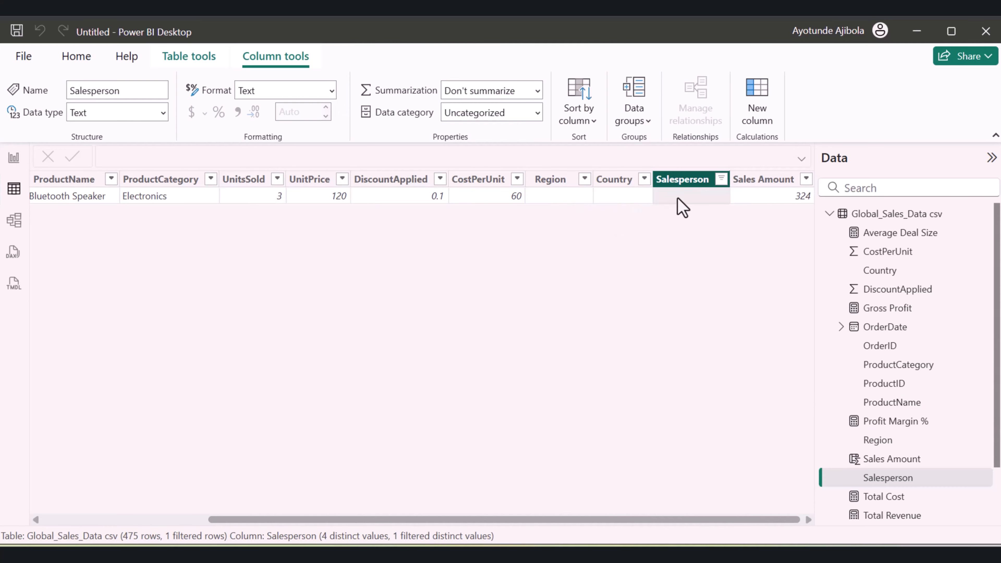
{"action": "right_click", "coordinate": [885, 215]}
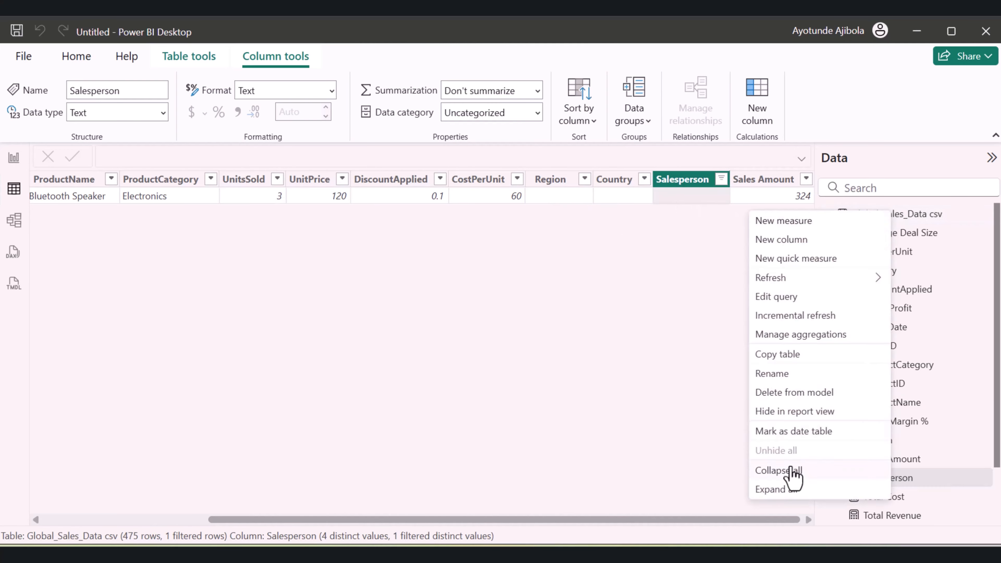
{"action": "left_click", "coordinate": [570, 329]}
Remove the rows with an empty Salesperson from Global_Sales_Data csv in Power Query, then close and apply the changes
{"action": "left_click", "coordinate": [75, 56]}
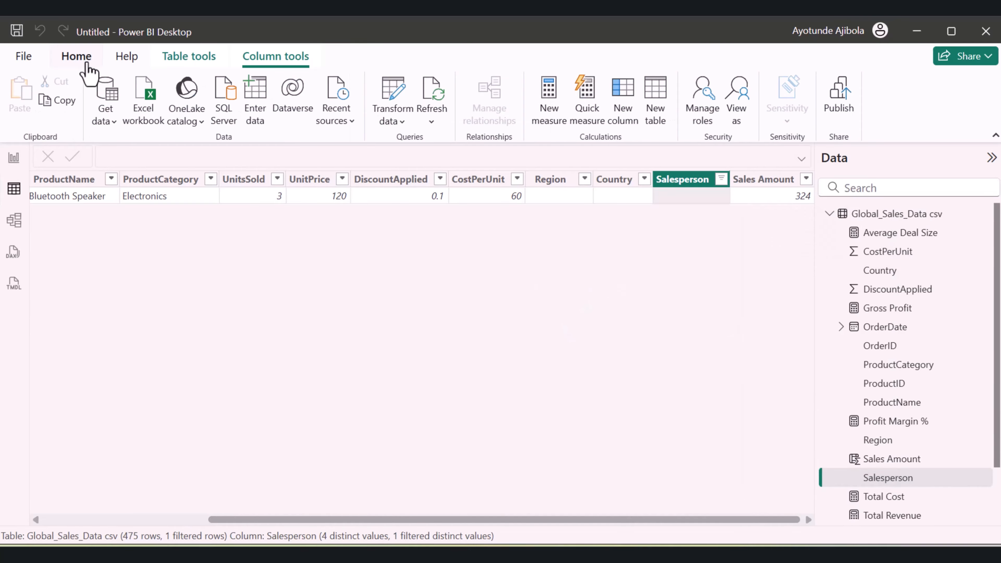
{"action": "left_click", "coordinate": [402, 121]}
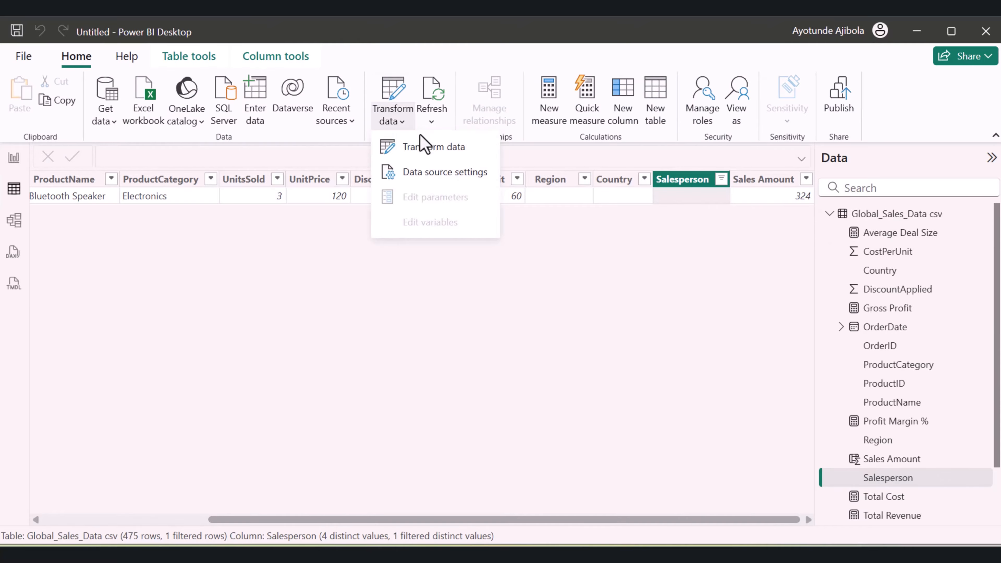
{"action": "left_click", "coordinate": [425, 143]}
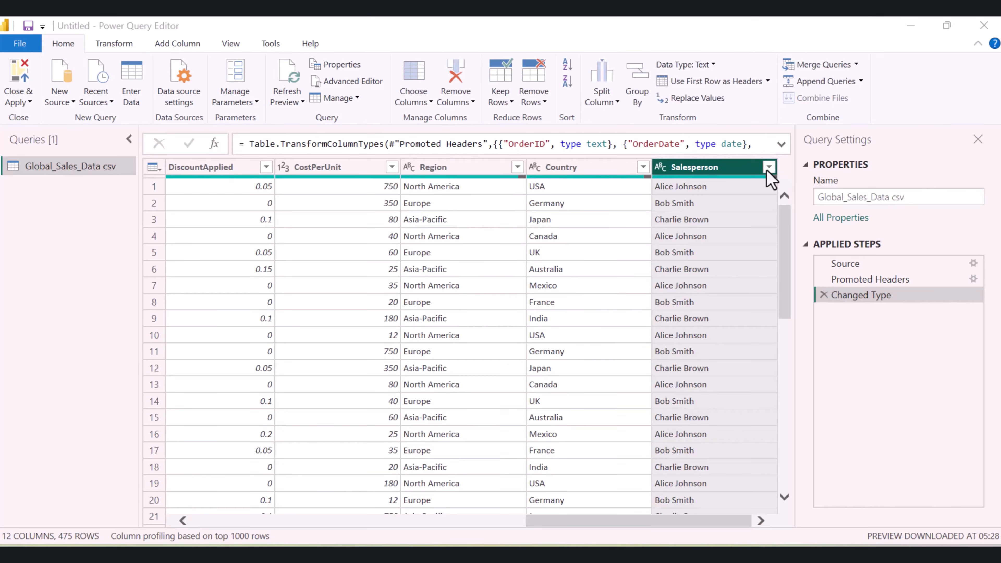
{"action": "left_click", "coordinate": [768, 167]}
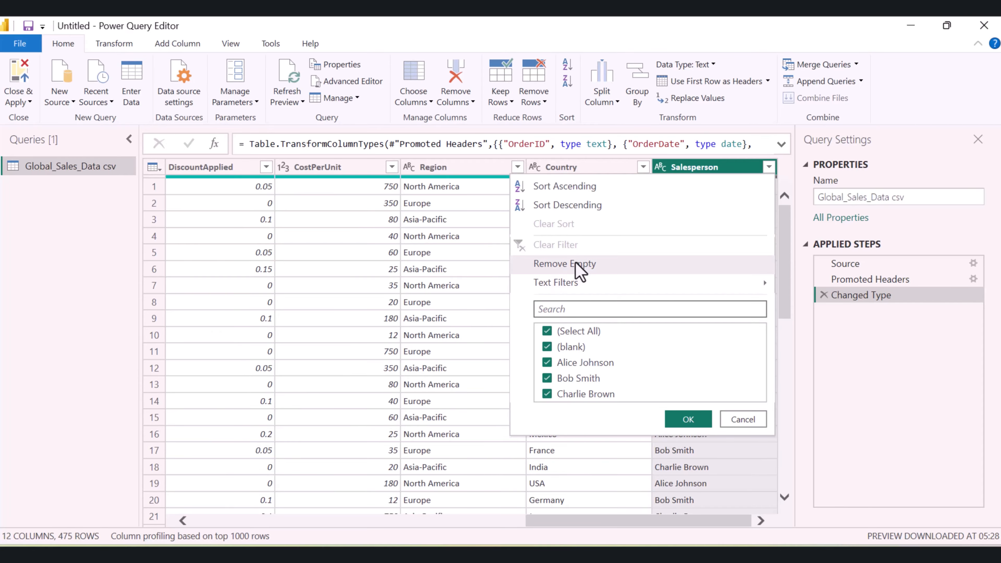
{"action": "left_click", "coordinate": [559, 265]}
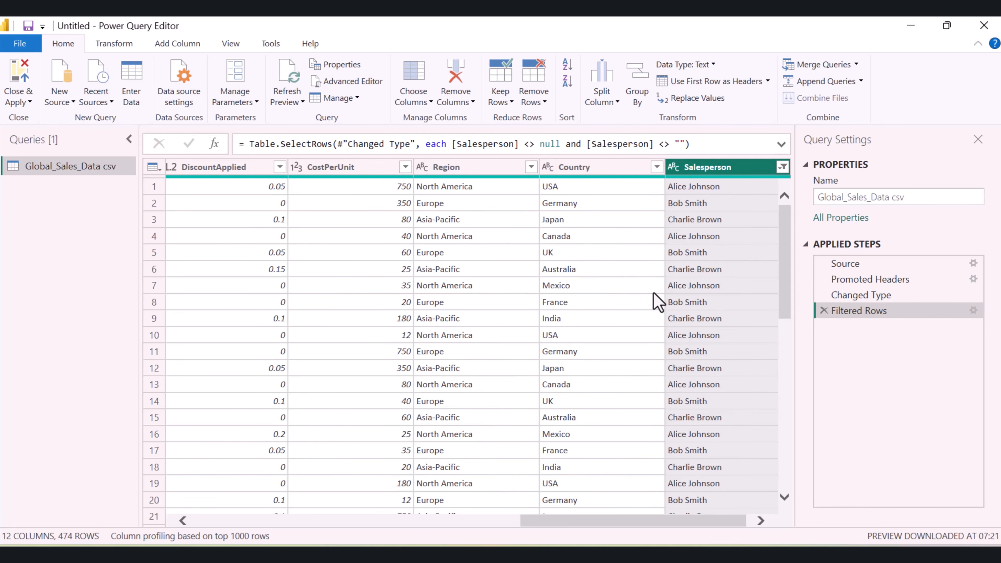
{"action": "left_click", "coordinate": [17, 101]}
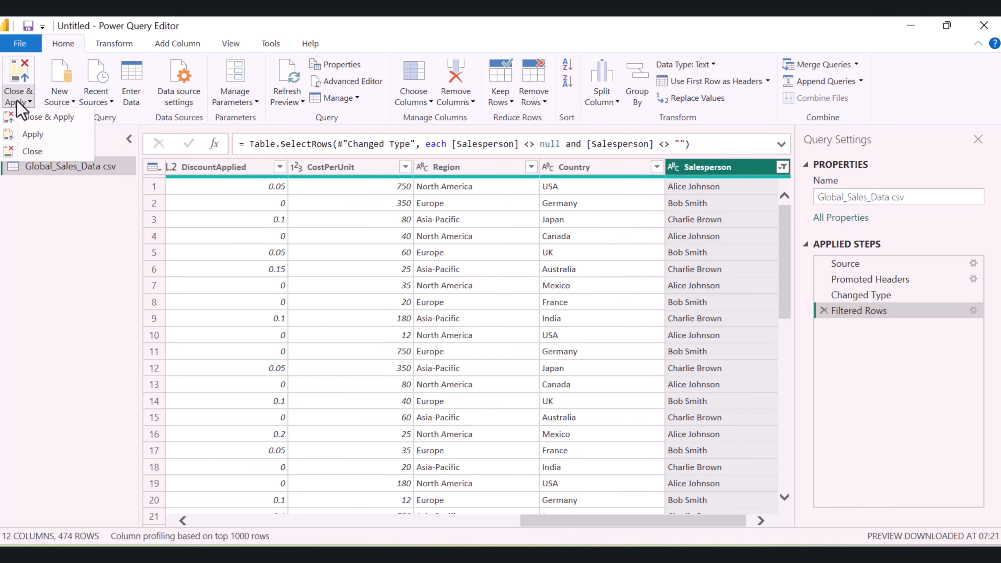
{"action": "left_click", "coordinate": [24, 117]}
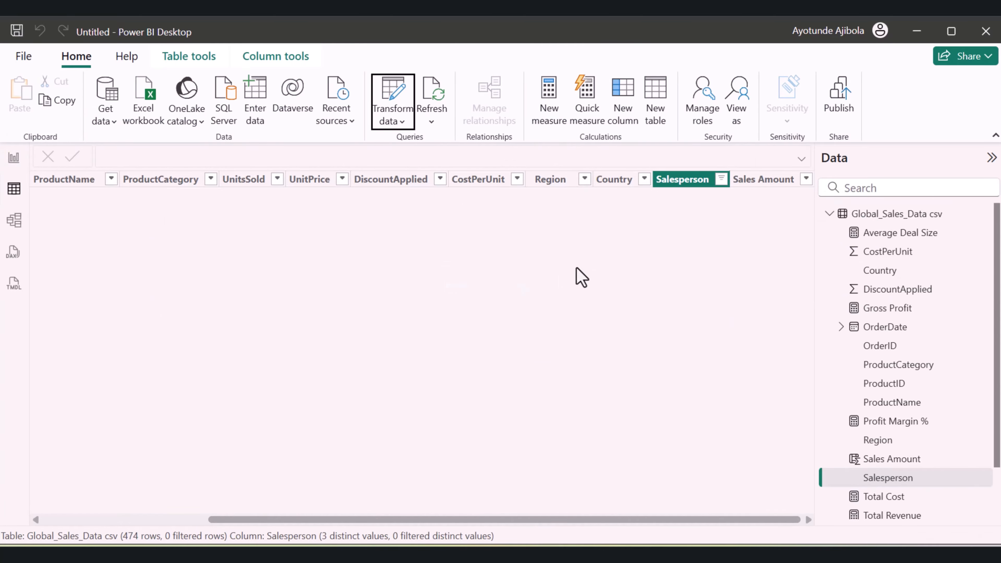
Reset the data table's Salesperson filter to select all entries and return to the report page
{"action": "left_click", "coordinate": [721, 179]}
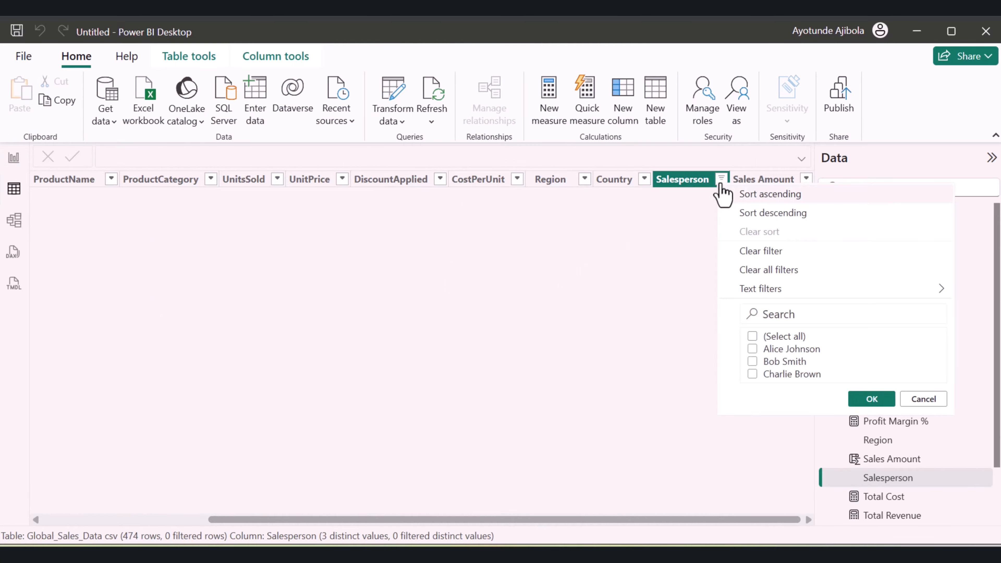
{"action": "left_click", "coordinate": [752, 339]}
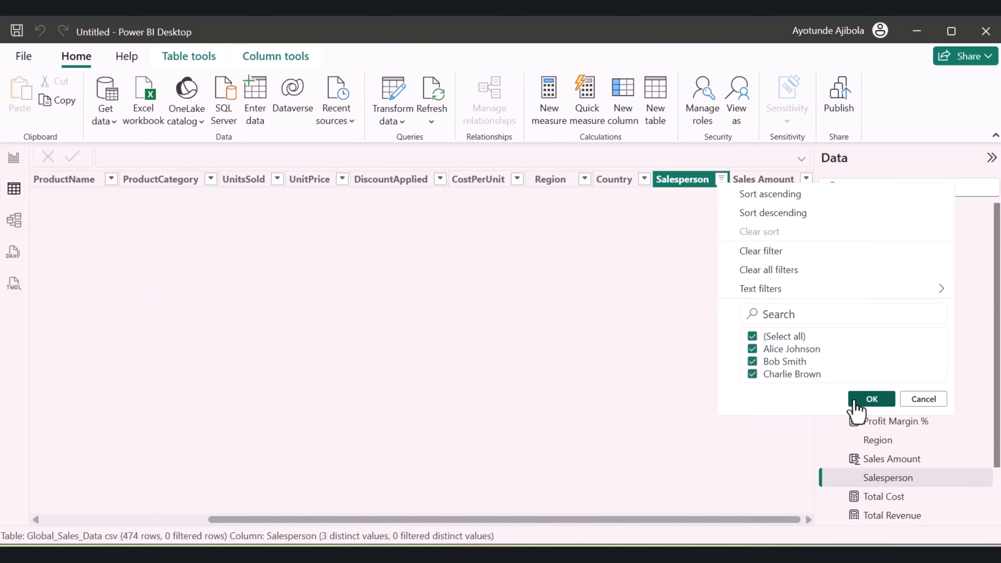
{"action": "left_click", "coordinate": [865, 400]}
{"action": "scroll", "coordinate": [666, 375], "scroll_direction": "down", "scroll_amount": 2}
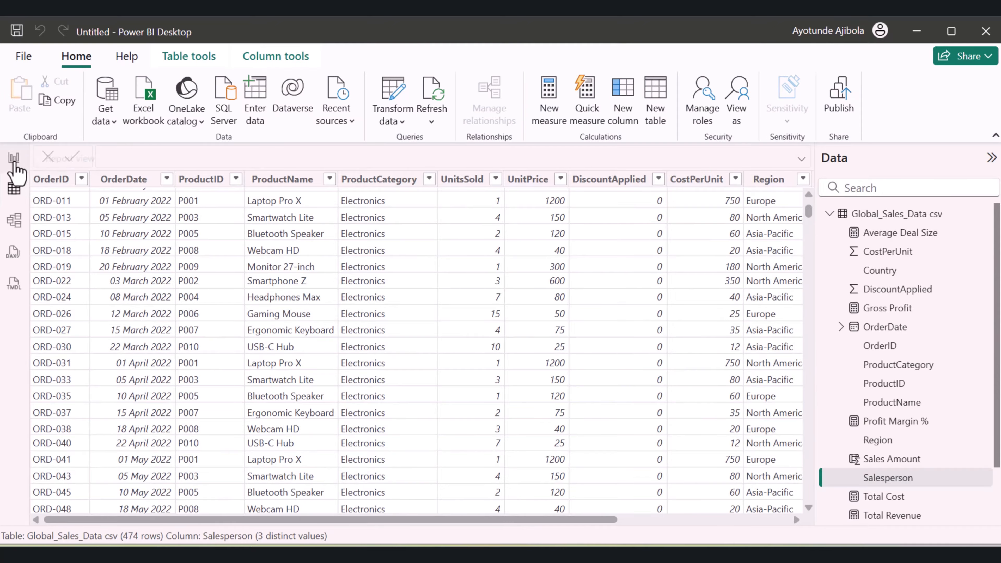
{"action": "left_click", "coordinate": [14, 157]}
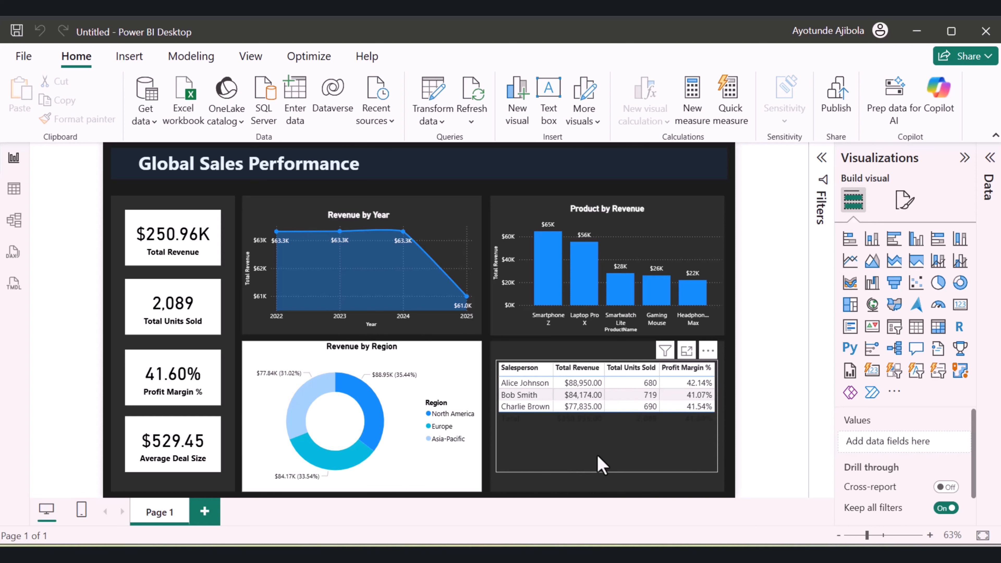
Try the Alternating rows style preset on the salesperson table, then apply the Sparse preset
{"action": "left_click", "coordinate": [598, 464]}
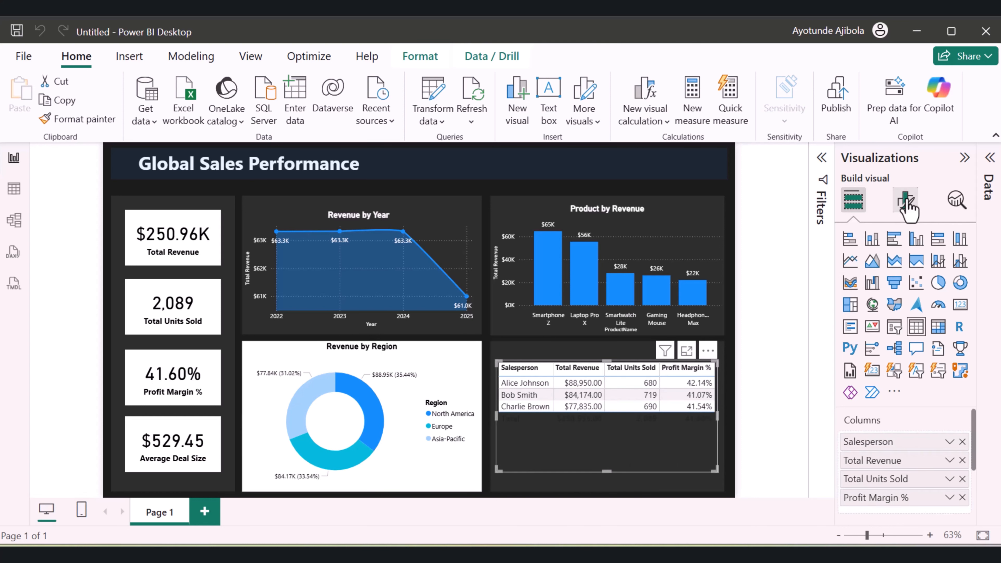
{"action": "left_click", "coordinate": [904, 202]}
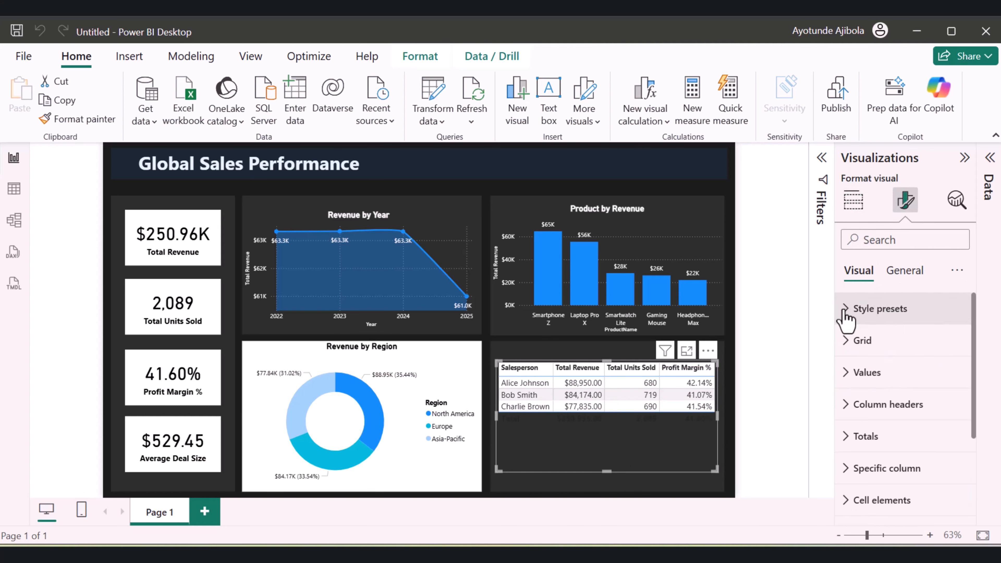
{"action": "left_click", "coordinate": [845, 308]}
{"action": "left_click", "coordinate": [888, 363]}
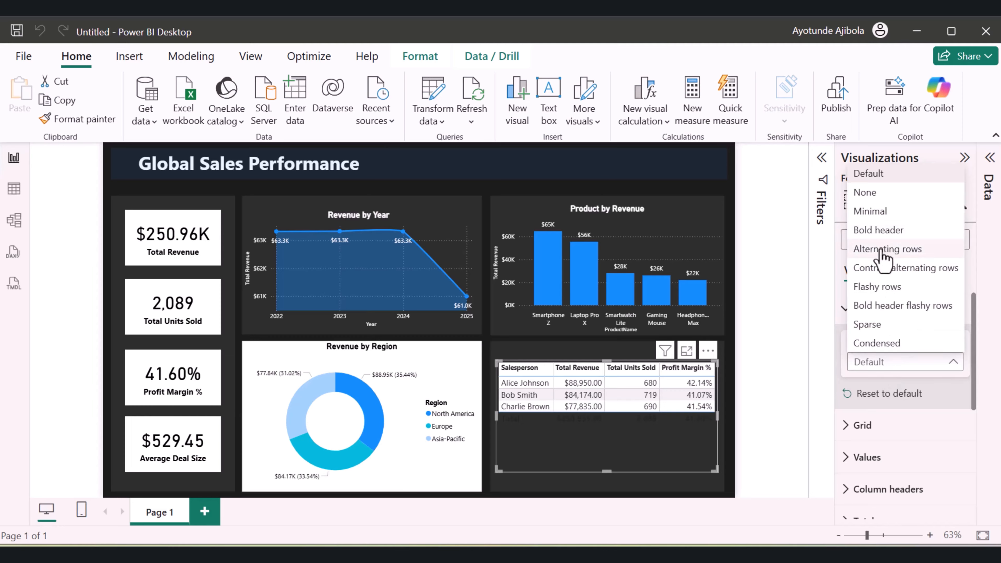
{"action": "left_click", "coordinate": [881, 252]}
{"action": "left_click", "coordinate": [911, 362]}
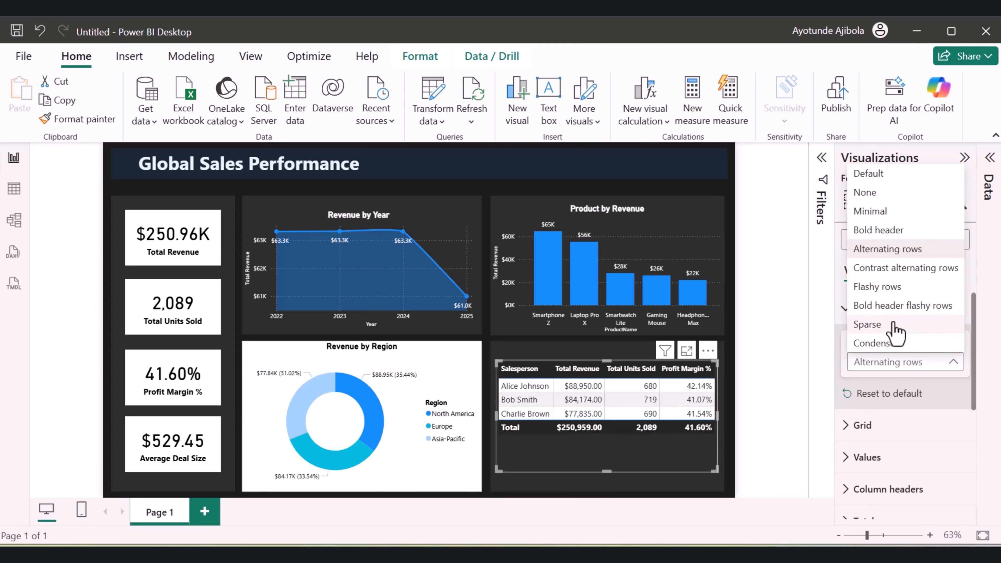
{"action": "left_click", "coordinate": [894, 324]}
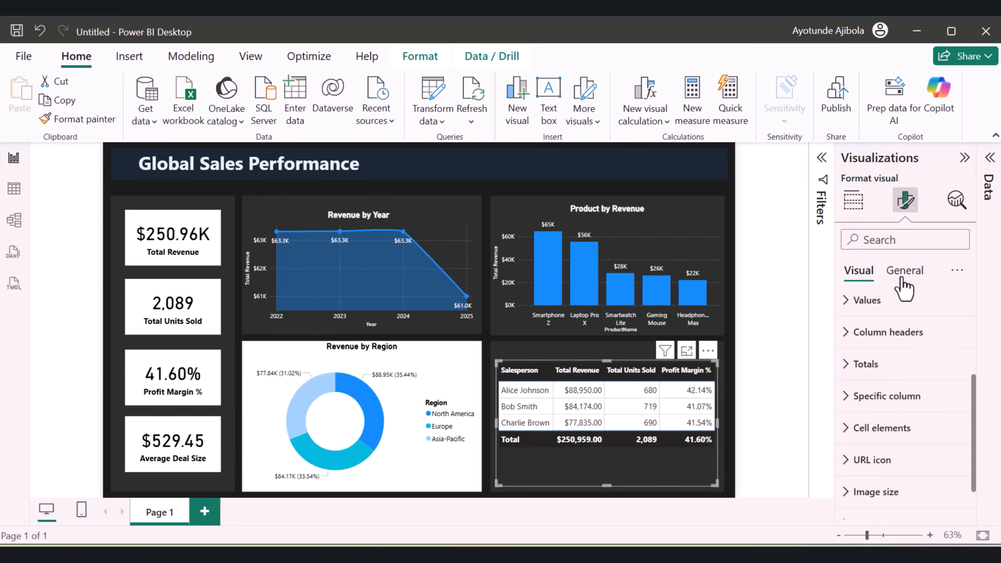
Set the salesperson table's top and left padding to 12 px
{"action": "left_click", "coordinate": [905, 273]}
{"action": "left_click", "coordinate": [875, 309]}
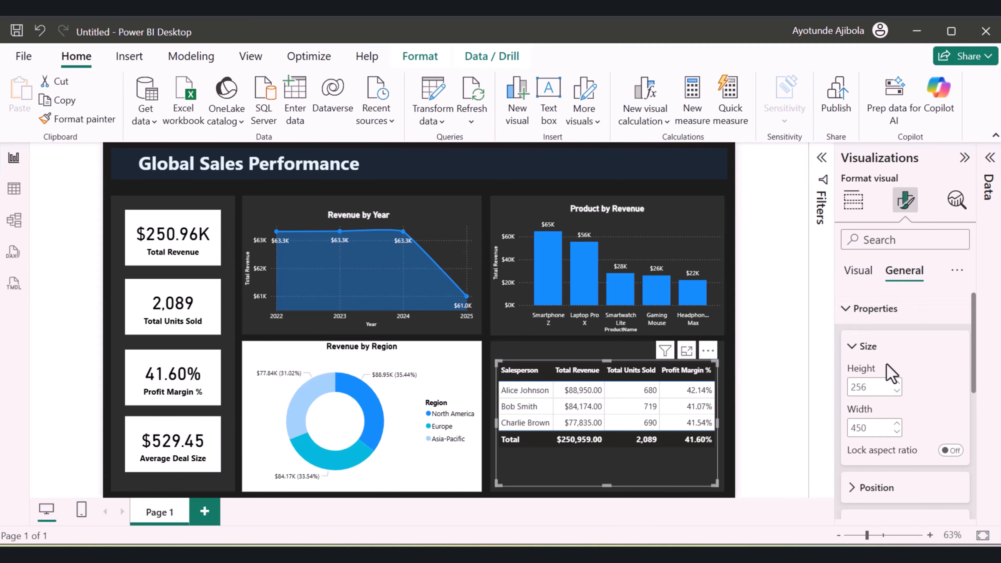
{"action": "scroll", "coordinate": [888, 365], "scroll_direction": "down", "scroll_amount": 2}
{"action": "scroll", "coordinate": [893, 371], "scroll_direction": "down", "scroll_amount": 1}
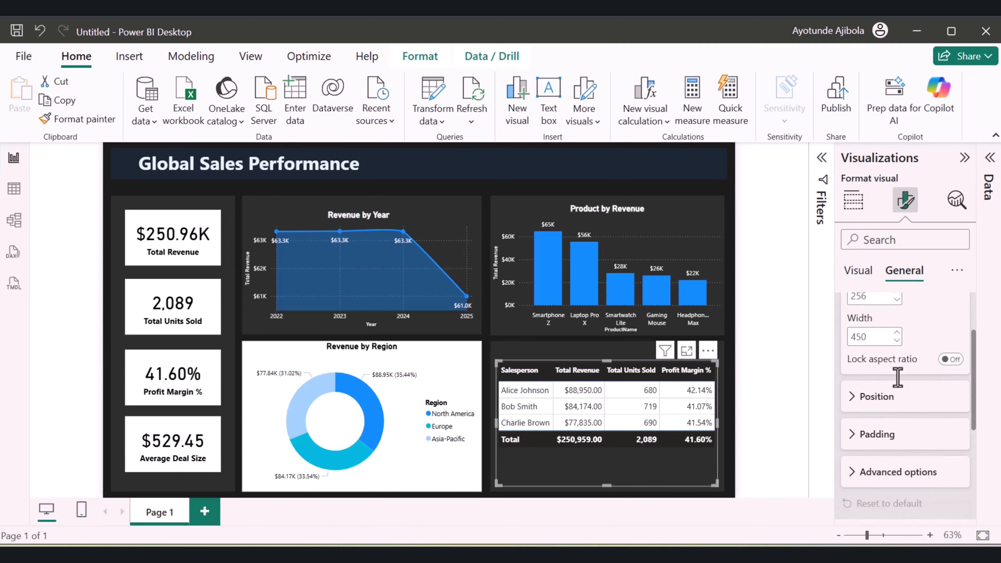
{"action": "left_click", "coordinate": [894, 435]}
{"action": "scroll", "coordinate": [900, 410], "scroll_direction": "down", "scroll_amount": 3}
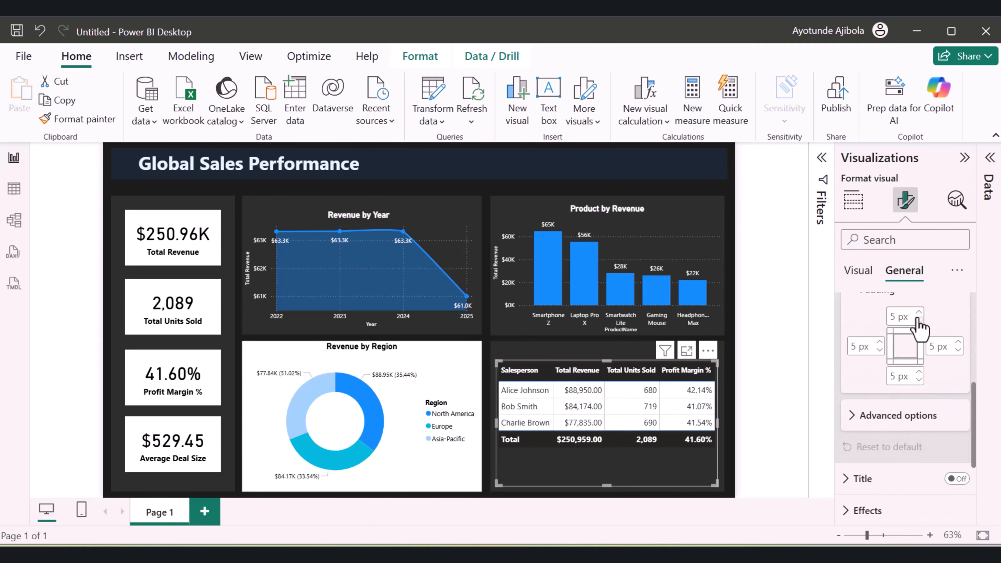
{"action": "left_click", "coordinate": [919, 315]}
{"action": "left_click", "coordinate": [919, 315]}
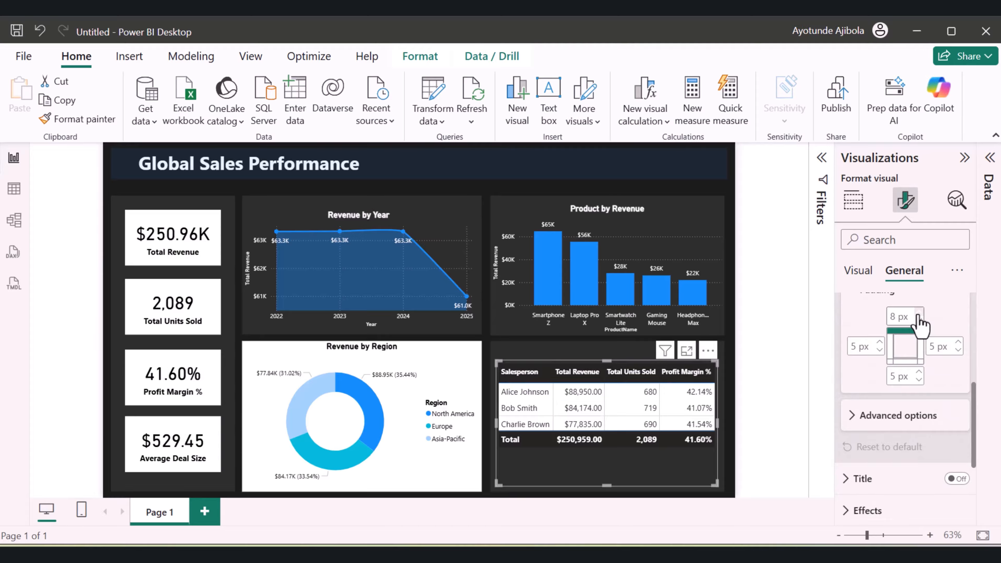
{"action": "left_click", "coordinate": [919, 315]}
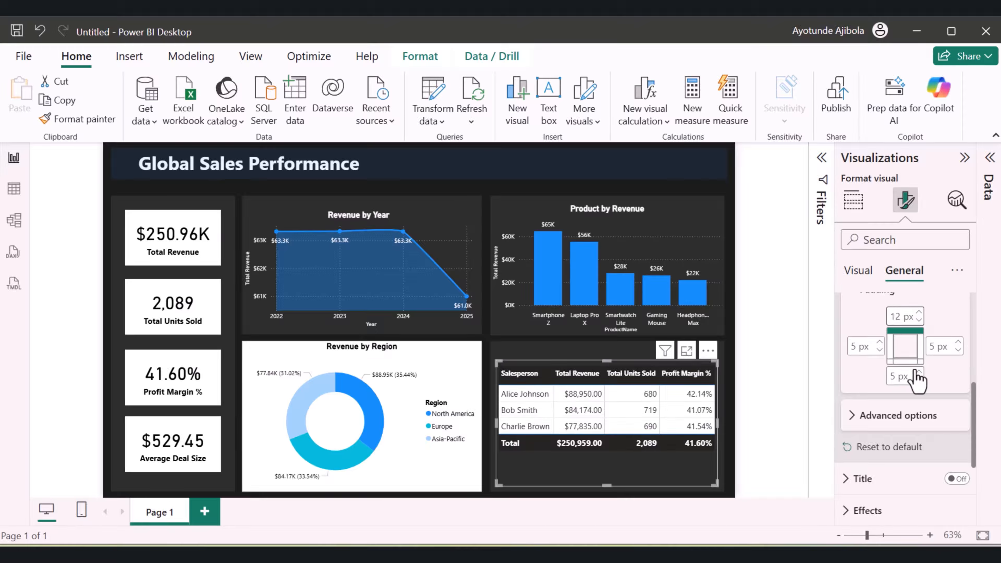
{"action": "left_click", "coordinate": [880, 342]}
{"action": "left_click", "coordinate": [880, 342]}
{"action": "left_click", "coordinate": [879, 341]}
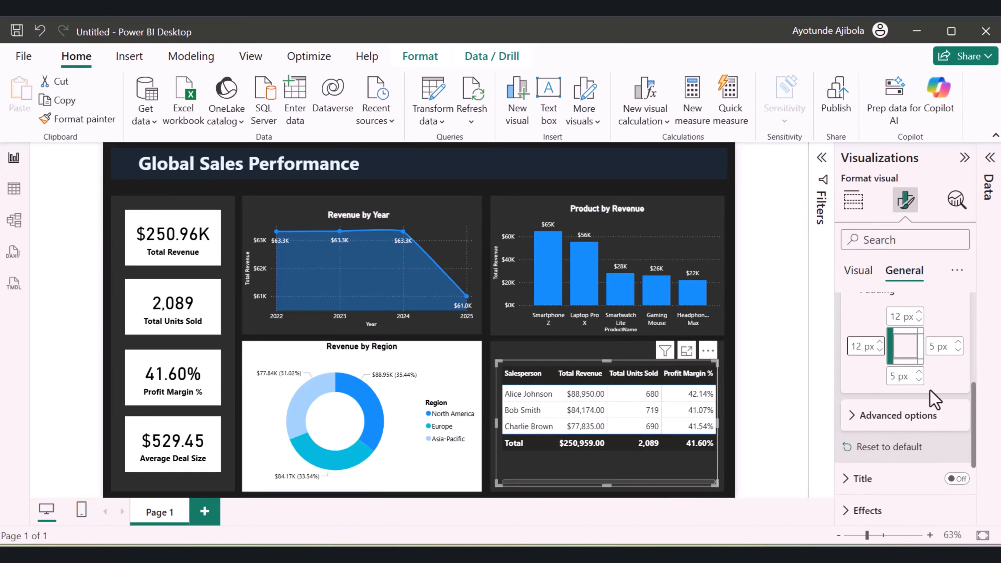
Set the salesperson table's bottom padding to 20 px and right padding to 8 px, and reduce its top padding
{"action": "left_click", "coordinate": [918, 371]}
{"action": "left_click", "coordinate": [958, 341]}
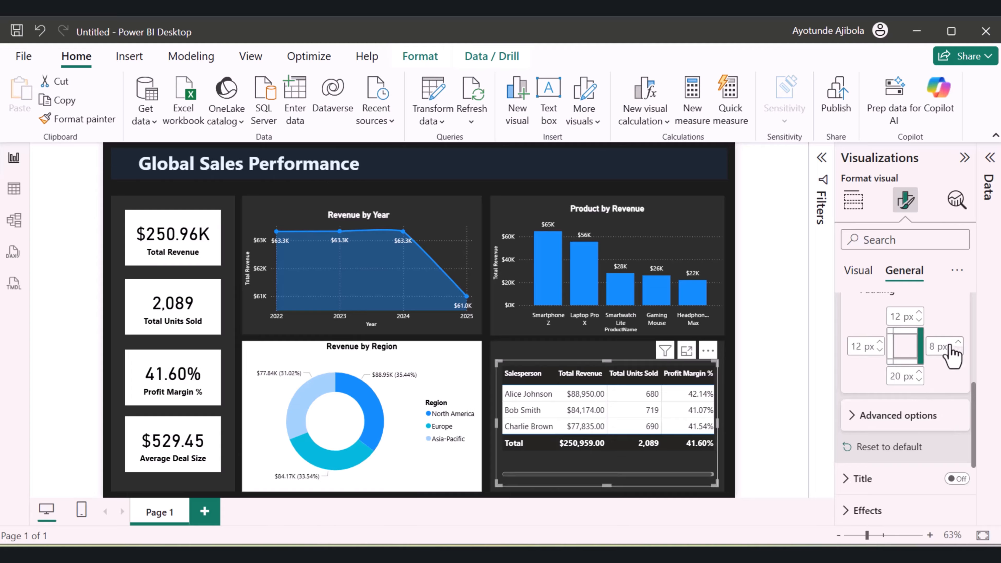
{"action": "left_click", "coordinate": [919, 320]}
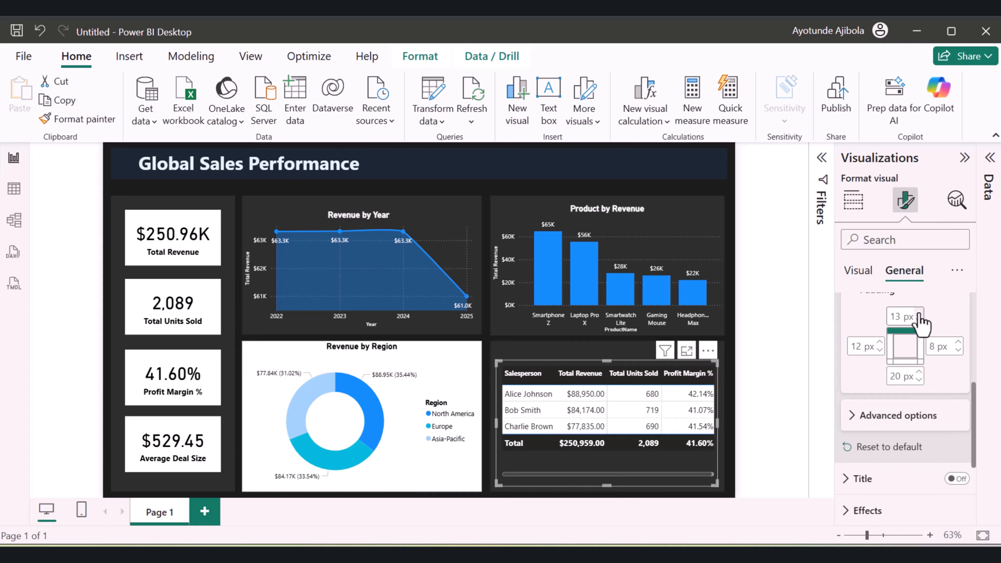
{"action": "left_click", "coordinate": [919, 320]}
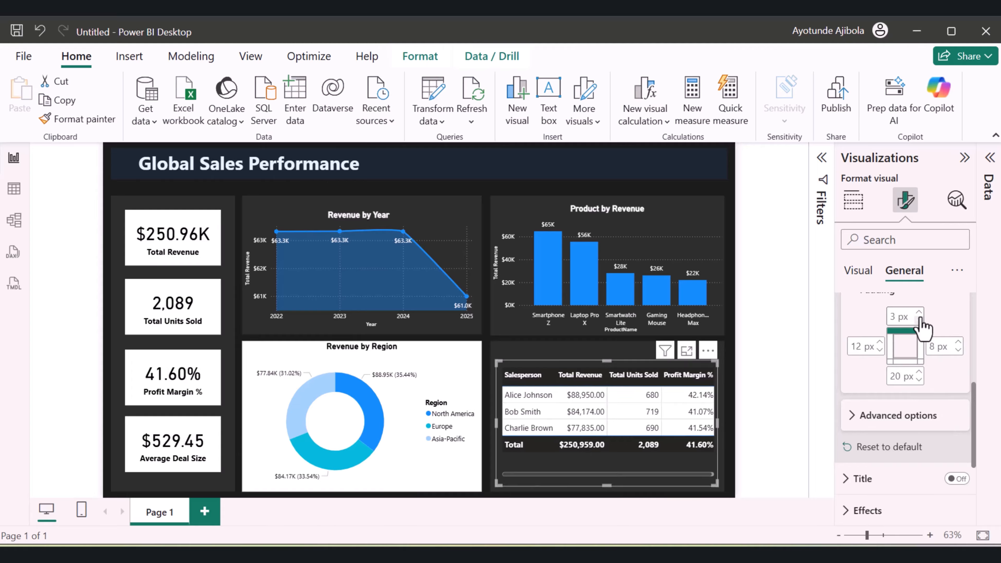
{"action": "left_click", "coordinate": [919, 321]}
{"action": "left_click", "coordinate": [919, 320]}
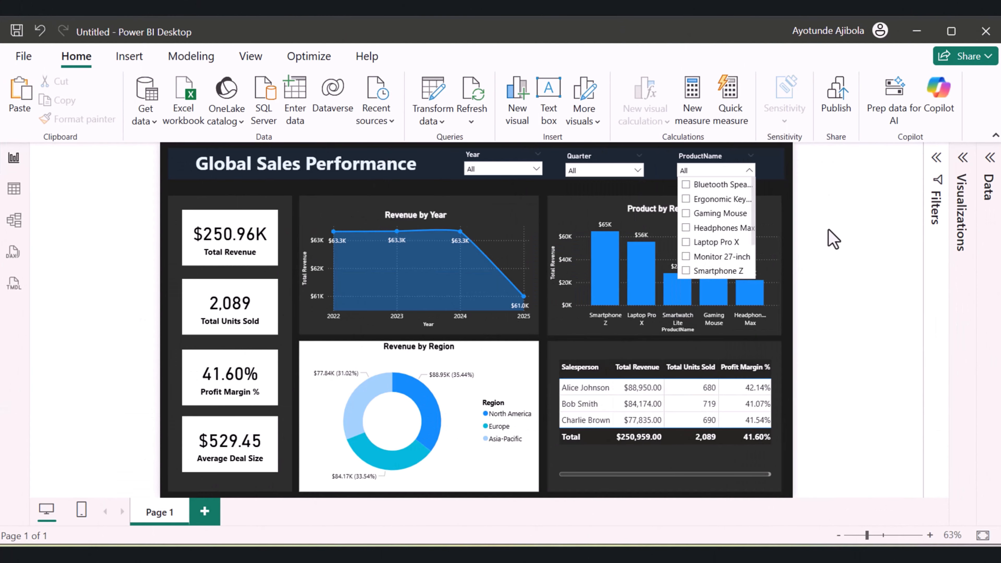
Test the ProductName slicer by filtering the report by Ergonomic Keyboard, Gaming Mouse, Headphones Max, Laptop Pro X and Monitor 27-inch in turn
{"action": "left_click", "coordinate": [835, 237]}
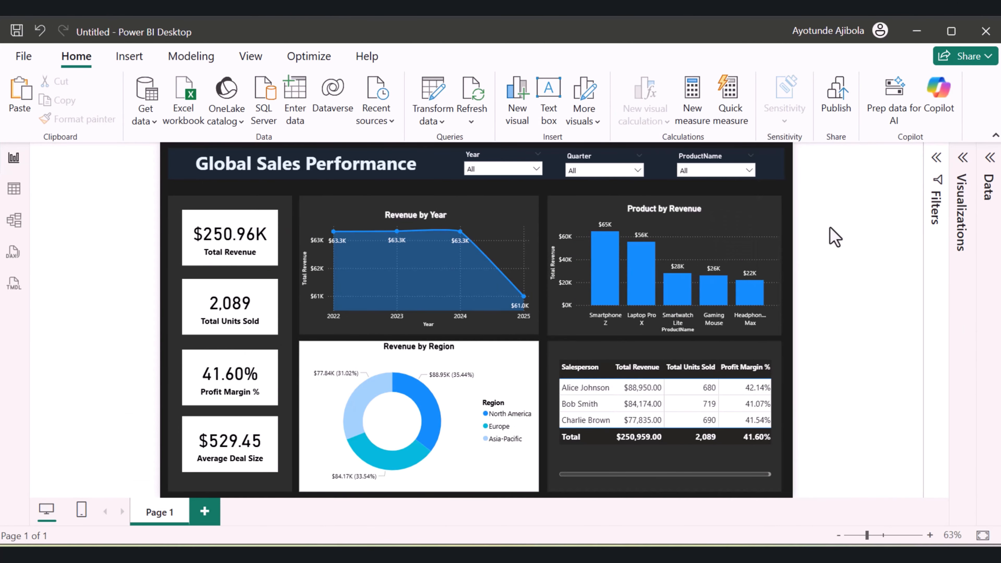
{"action": "left_click", "coordinate": [748, 170]}
{"action": "left_click", "coordinate": [722, 200]}
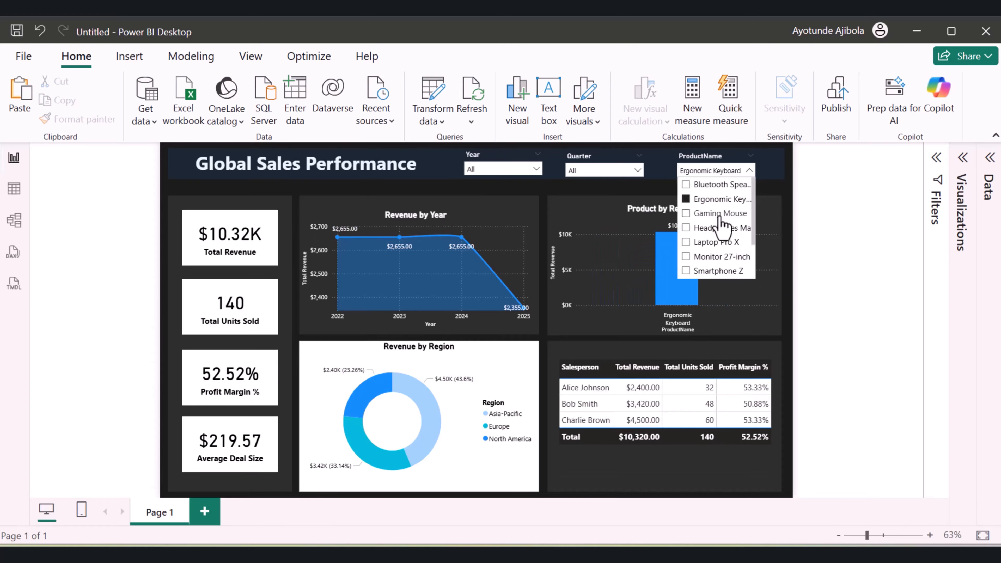
{"action": "left_click", "coordinate": [721, 214]}
{"action": "left_click", "coordinate": [715, 229]}
{"action": "left_click", "coordinate": [716, 242]}
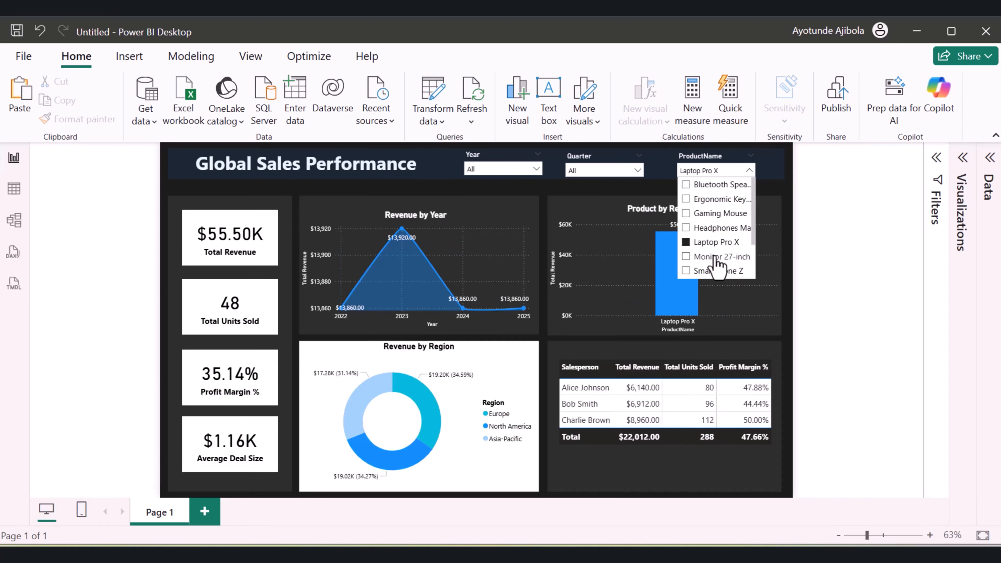
{"action": "left_click", "coordinate": [716, 257]}
{"action": "left_click", "coordinate": [709, 199]}
{"action": "left_click", "coordinate": [710, 214]}
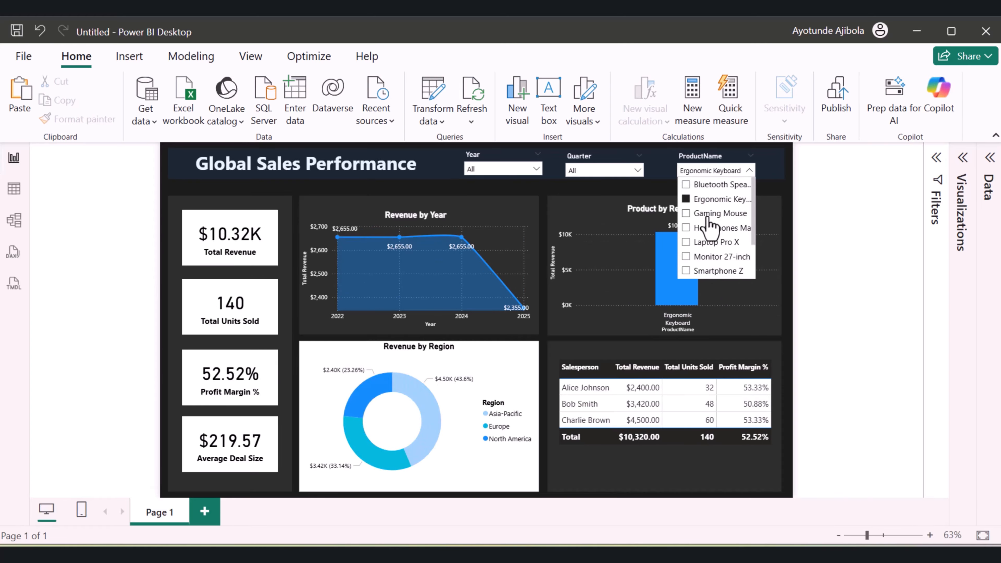
{"action": "left_click", "coordinate": [710, 229]}
{"action": "left_click", "coordinate": [711, 257]}
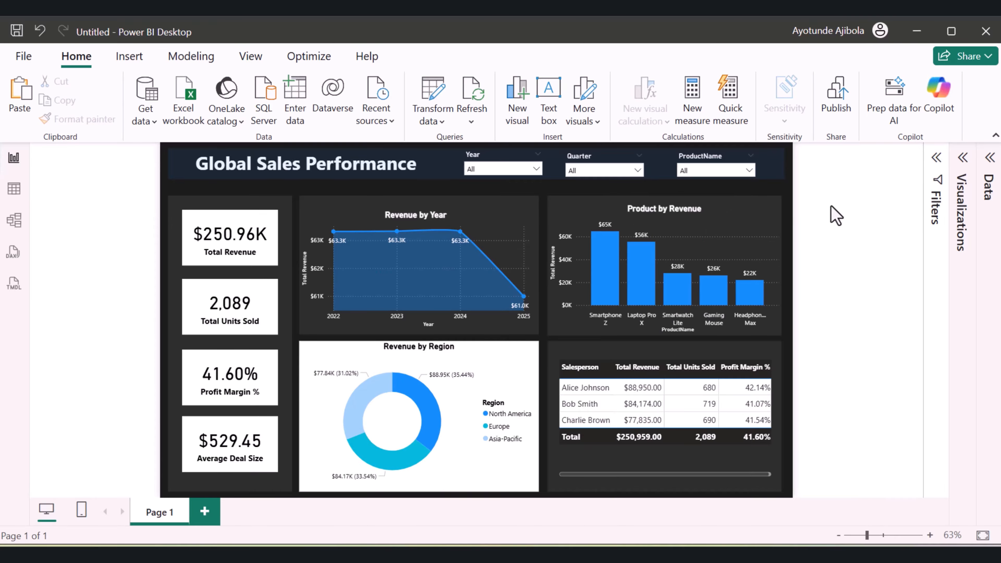